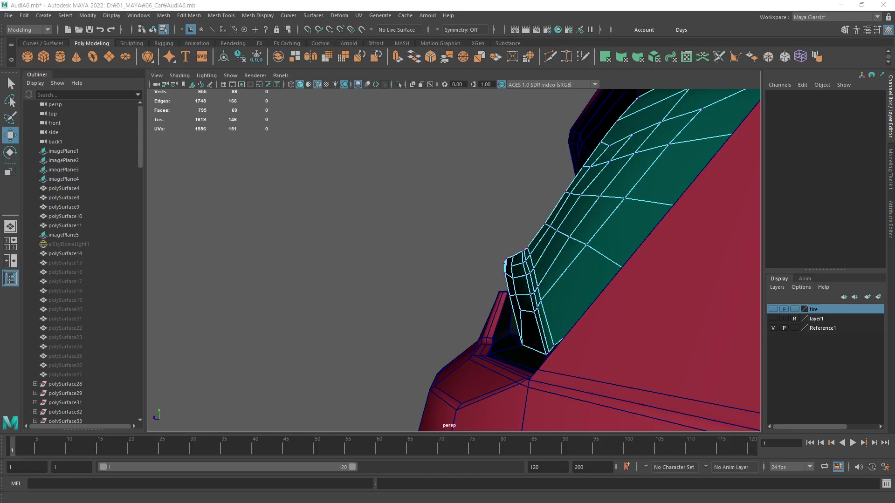
# - Compare the headlight against the Sketchfab reference and frame it in the front view
pyautogui.moveTo(581, 227)
pyautogui.keyDown('alt'); pyautogui.mouseDown()
pyautogui.moveTo(554, 320)
pyautogui.moveTo(625, 314)
pyautogui.moveTo(591, 310)
pyautogui.moveTo(567, 319)
pyautogui.mouseUp(); pyautogui.keyUp('alt')
pyautogui.scroll(3, 567, 320)
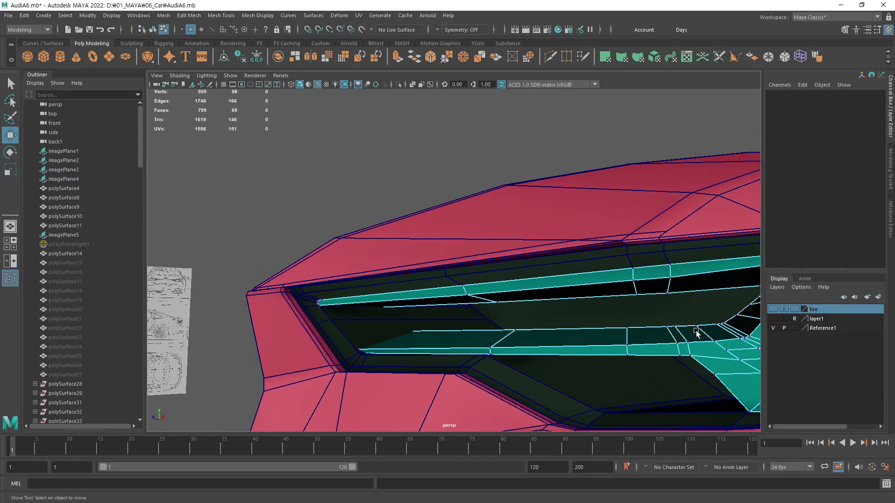
pyautogui.keyDown('alt'); pyautogui.moveTo(695, 332); pyautogui.dragTo(615, 285); pyautogui.keyUp('alt')
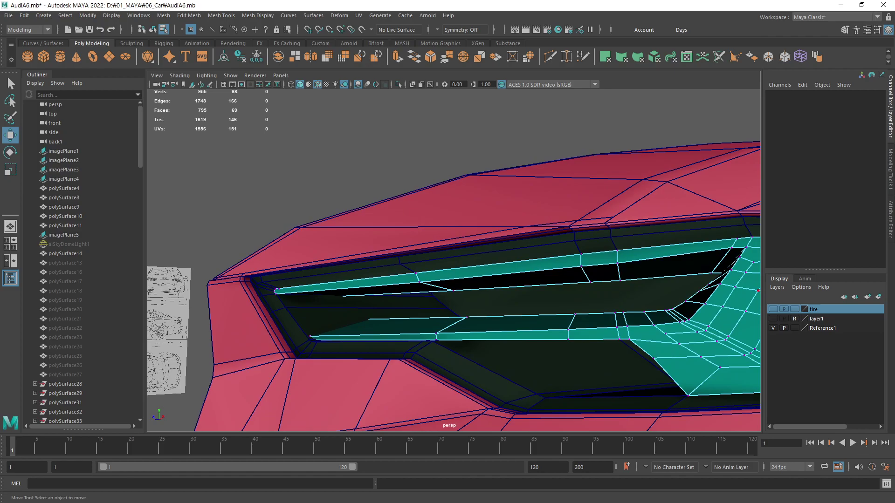
pyautogui.hotkey('alt', 'Tab')
pyautogui.moveTo(650, 284)
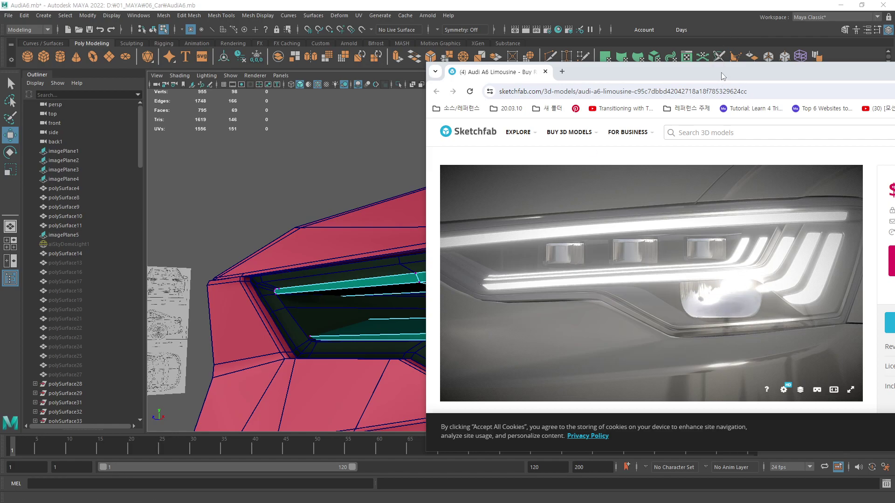
pyautogui.hotkey('alt', 'Tab')
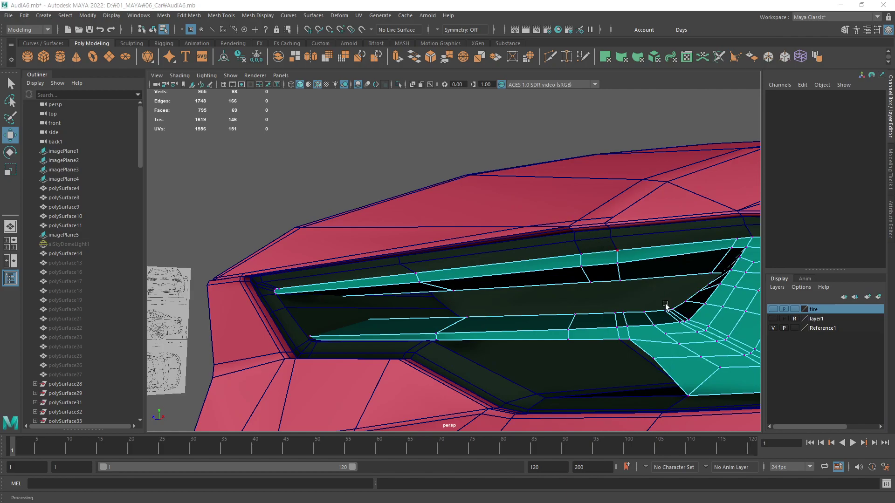
pyautogui.moveTo(669, 309)
pyautogui.keyDown('alt'); pyautogui.mouseDown()
pyautogui.moveTo(619, 320)
pyautogui.moveTo(487, 316)
pyautogui.moveTo(594, 324)
pyautogui.moveTo(492, 371)
pyautogui.mouseUp(); pyautogui.keyUp('alt')
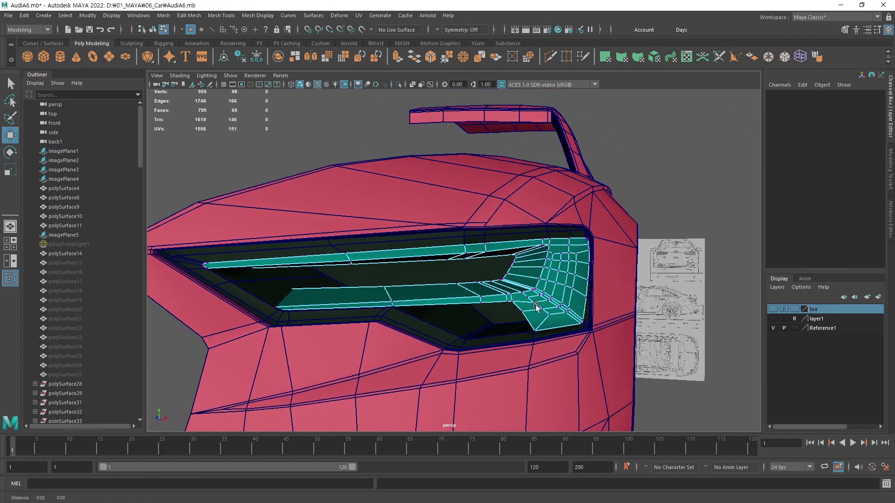
pyautogui.press('space')
pyautogui.press('space')
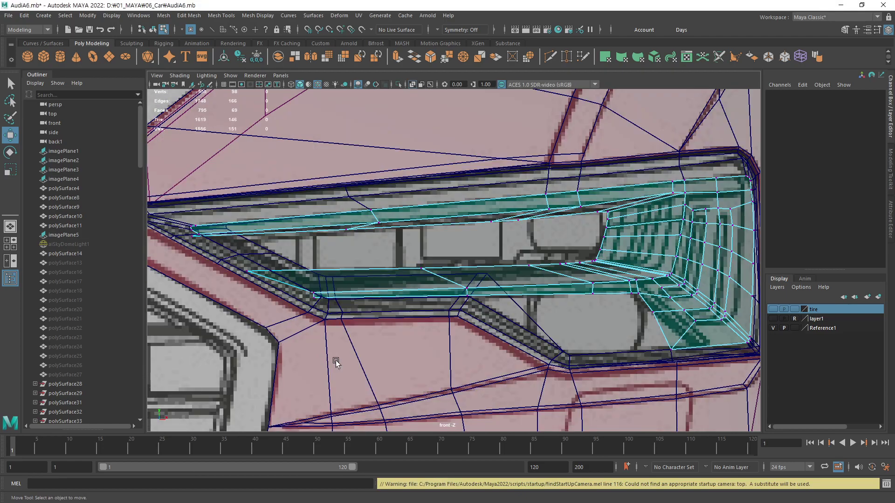
pyautogui.moveTo(493, 325)
pyautogui.keyDown('alt'); pyautogui.mouseDown(button='middle')
pyautogui.moveTo(645, 344)
pyautogui.moveTo(601, 330)
pyautogui.mouseUp(button='middle'); pyautogui.keyUp('alt')
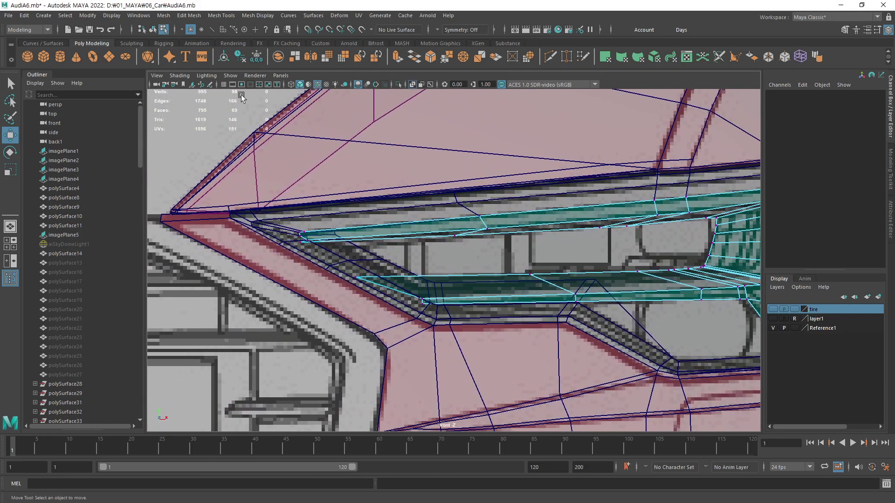
# - Place a polygon cube on the lower headlight, scaled flat to 0.253 × 0.171 × 0.253
pyautogui.click(44, 57)
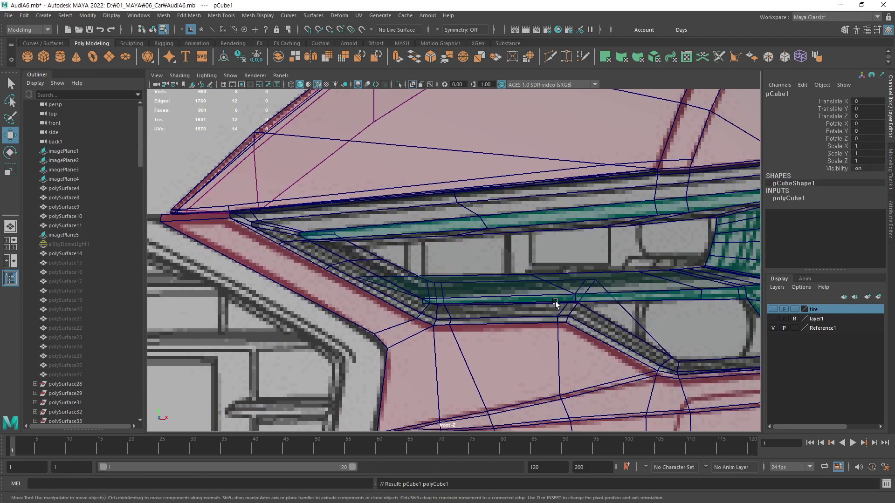
pyautogui.scroll(-6, 491, 304)
pyautogui.scroll(4, 491, 304)
pyautogui.moveTo(375, 336); pyautogui.dragTo(643, 223, button='middle')
pyautogui.scroll(3, 495, 258)
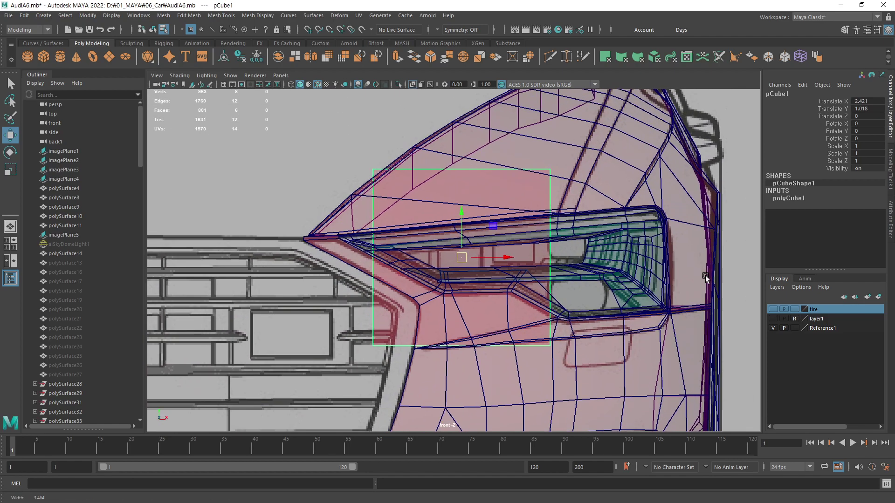
pyautogui.scroll(1, 625, 271)
pyautogui.press('r')
pyautogui.moveTo(659, 255)
pyautogui.mouseDown(button='middle')
pyautogui.moveTo(497, 285)
pyautogui.moveTo(558, 278)
pyautogui.mouseUp(button='middle')
pyautogui.press('w')
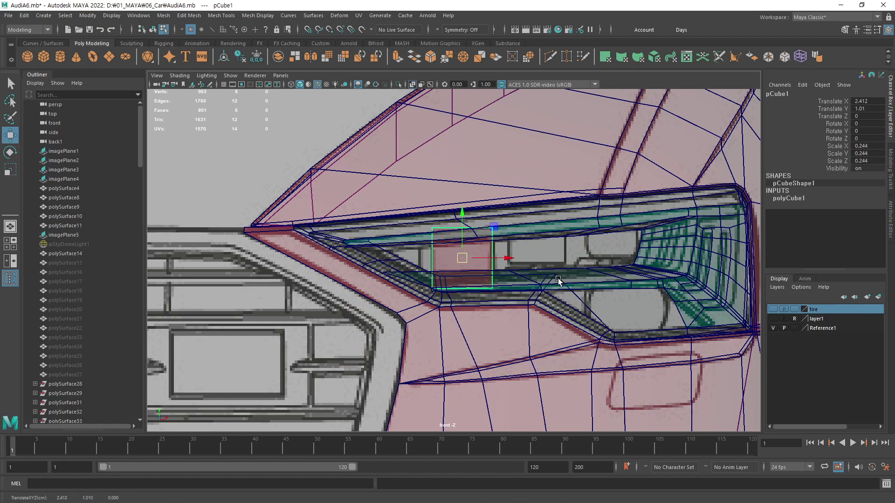
pyautogui.moveTo(462, 215); pyautogui.dragTo(461, 226)
pyautogui.press('space')
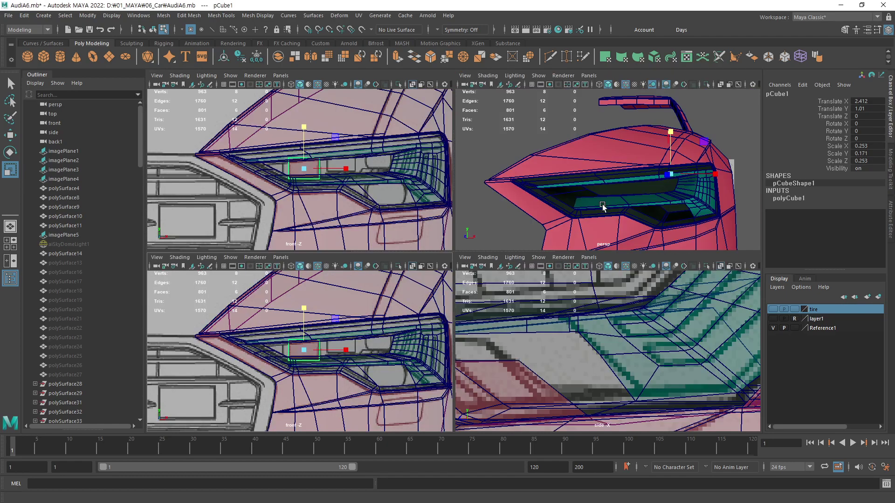
# - Move the cube into the headlight opening in the perspective view
pyautogui.press('space')
pyautogui.press('w')
pyautogui.keyDown('alt'); pyautogui.moveTo(624, 275); pyautogui.dragTo(535, 296); pyautogui.keyUp('alt')
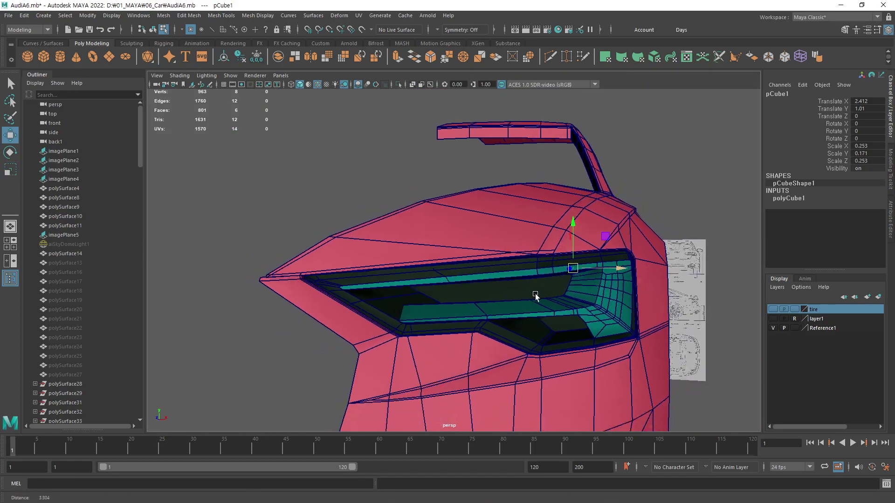
pyautogui.scroll(5, 513, 297)
pyautogui.scroll(-3, 651, 250)
pyautogui.keyDown('alt'); pyautogui.moveTo(651, 250); pyautogui.dragTo(628, 212); pyautogui.keyUp('alt')
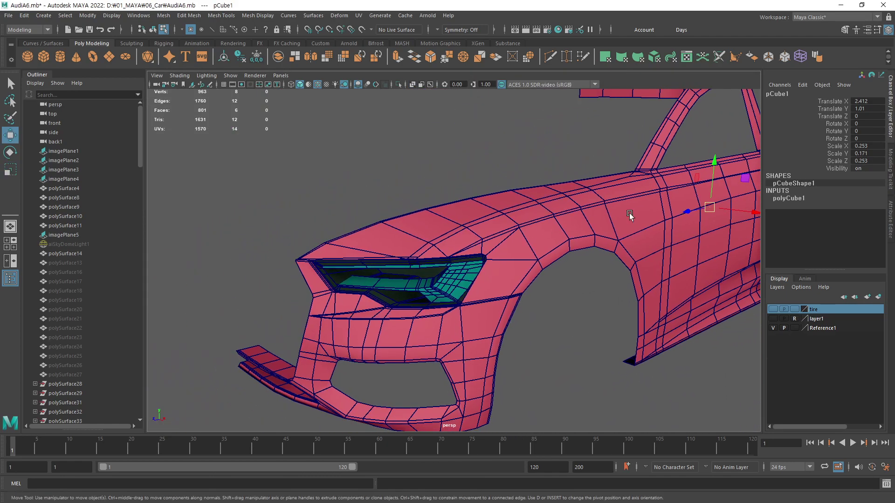
pyautogui.moveTo(689, 213); pyautogui.dragTo(355, 278)
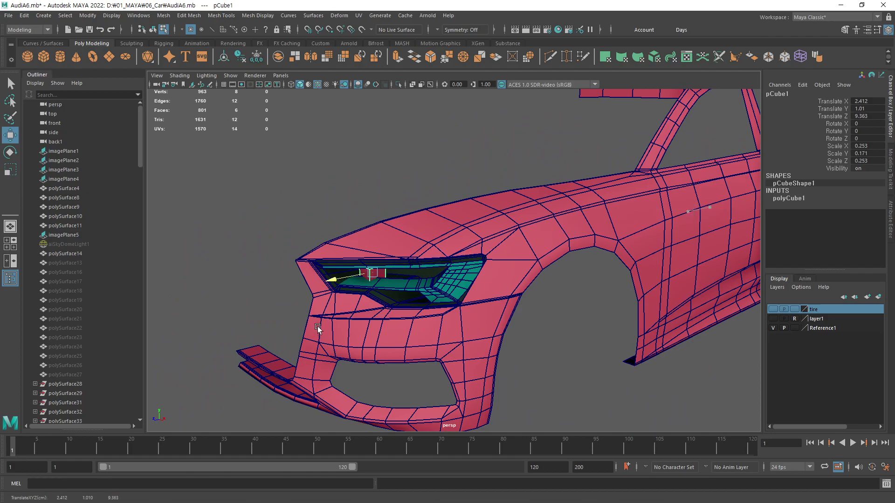
pyautogui.scroll(4, 355, 278)
pyautogui.moveTo(343, 294)
pyautogui.keyDown('alt'); pyautogui.mouseDown()
pyautogui.moveTo(391, 289)
pyautogui.moveTo(362, 296)
pyautogui.moveTo(335, 281)
pyautogui.mouseUp(); pyautogui.keyUp('alt')
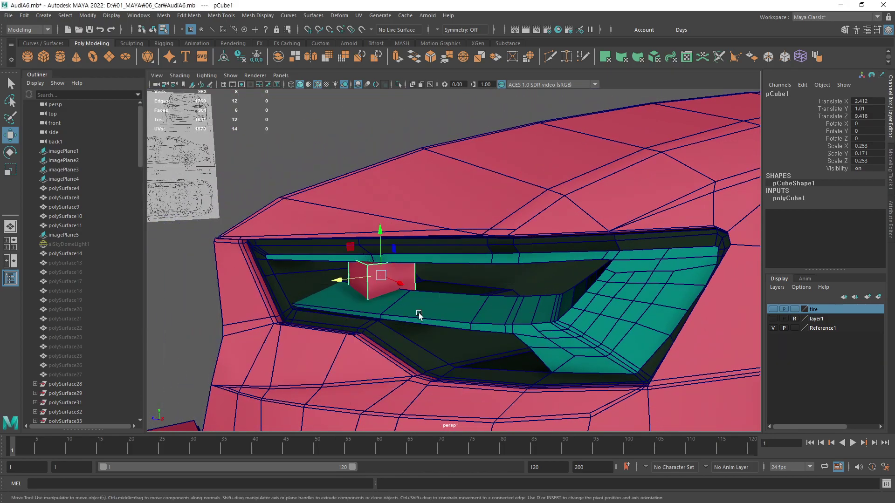
# - Slide the cube forward to Translate Z 10.043 in the side view
pyautogui.press('space')
pyautogui.keyDown('alt'); pyautogui.moveTo(512, 319); pyautogui.dragTo(666, 379, button='middle'); pyautogui.keyUp('alt')
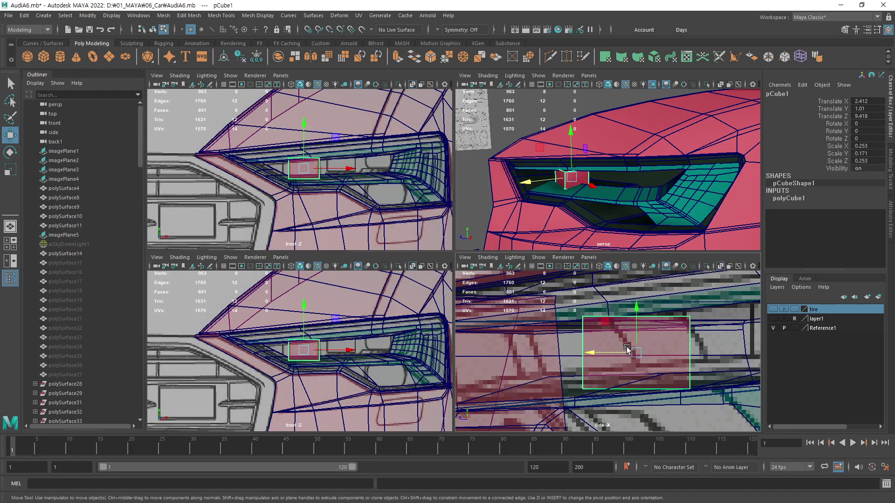
pyautogui.keyDown('alt'); pyautogui.moveTo(627, 350); pyautogui.dragTo(561, 351, button='right'); pyautogui.keyUp('alt')
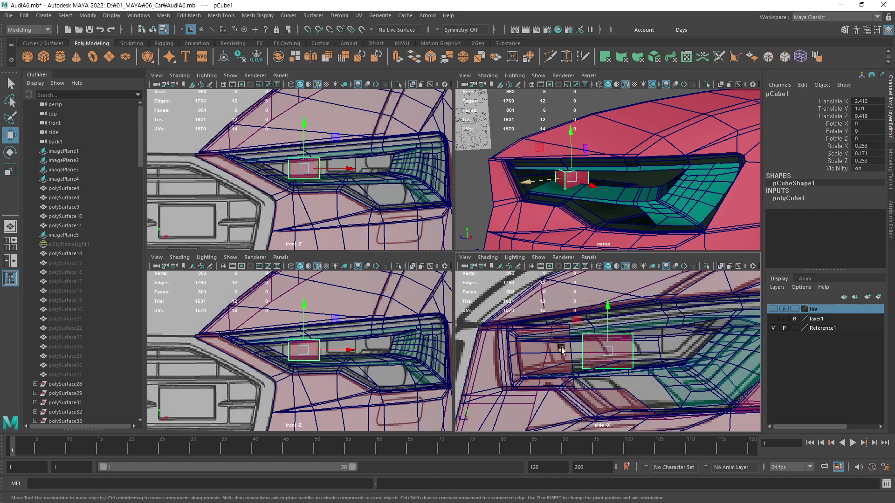
pyautogui.moveTo(562, 350)
pyautogui.mouseDown(button='middle')
pyautogui.moveTo(406, 361)
pyautogui.moveTo(436, 366)
pyautogui.mouseUp(button='middle')
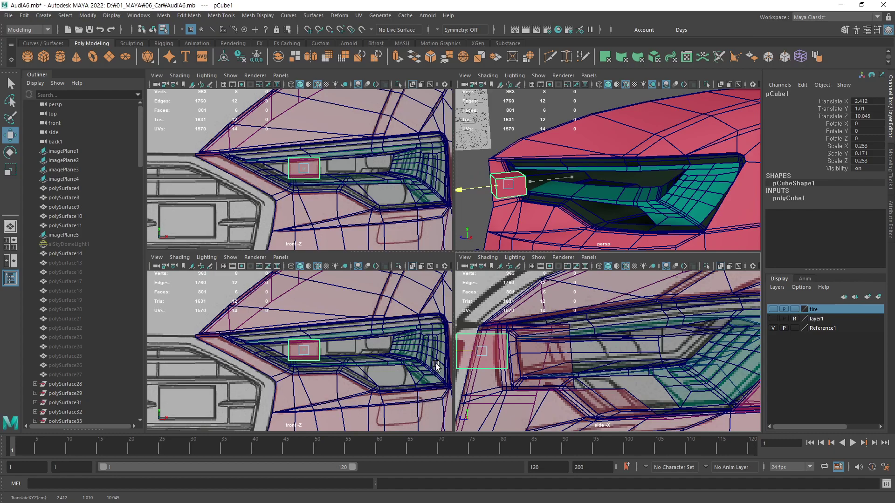
pyautogui.moveTo(436, 366); pyautogui.dragTo(438, 367, button='middle')
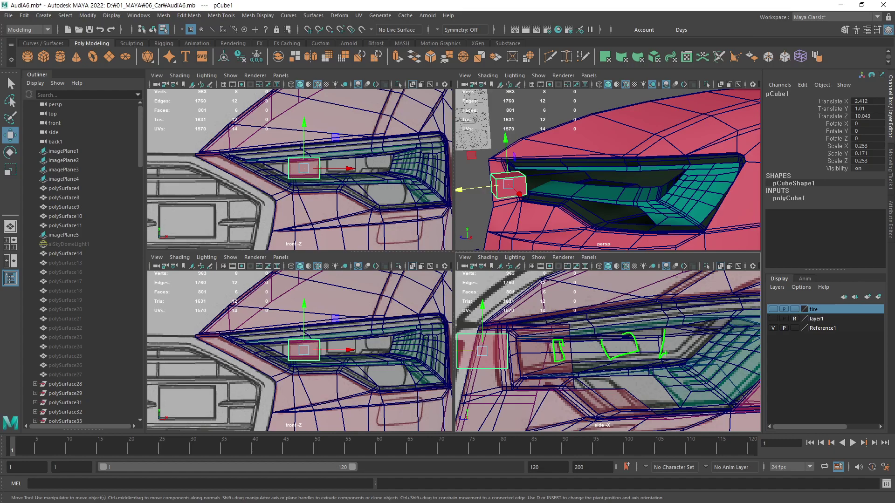
# - Clear the annotation strokes and check the position against the Sketchfab reference
pyautogui.press('Escape')
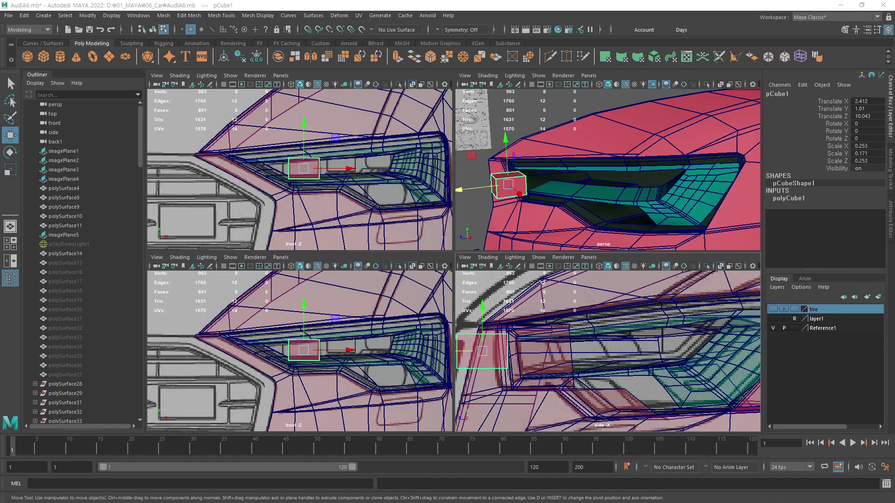
pyautogui.keyDown('alt'); pyautogui.moveTo(481, 347); pyautogui.dragTo(599, 368, button='middle'); pyautogui.keyUp('alt')
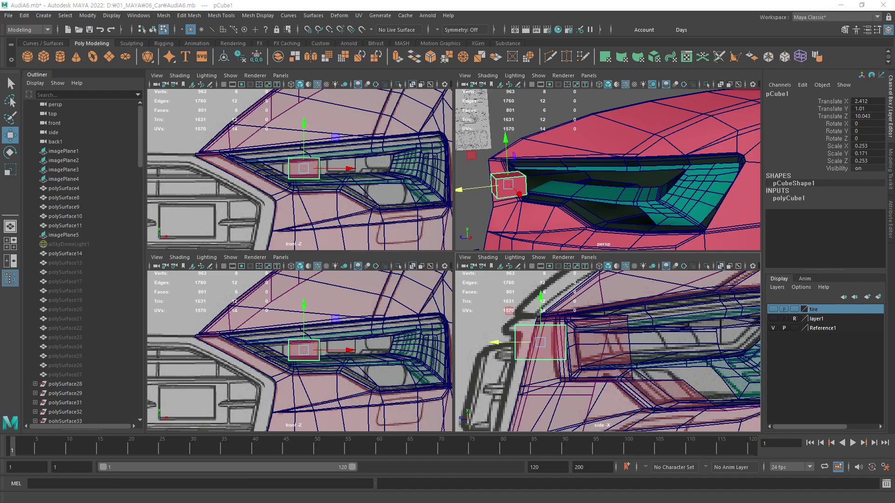
pyautogui.moveTo(894, 83); pyautogui.dragTo(523, 82)
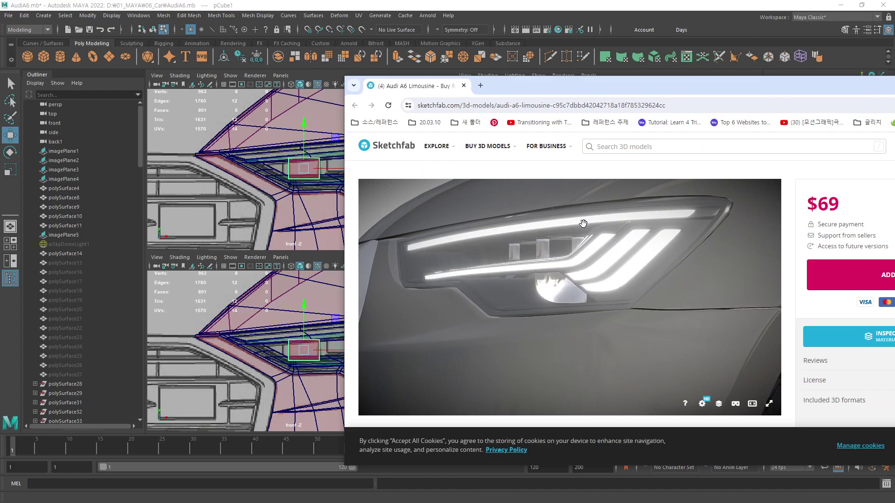
pyautogui.moveTo(573, 89)
pyautogui.mouseDown()
pyautogui.moveTo(748, 109)
pyautogui.moveTo(894, 109)
pyautogui.mouseUp()
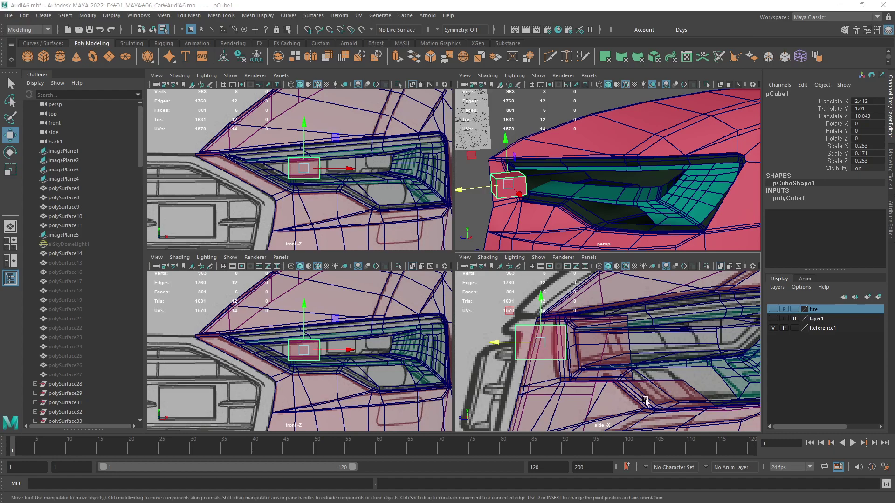
# - Slide the cube back to Translate Z 9.601 in the side view
pyautogui.keyDown('alt'); pyautogui.moveTo(683, 336); pyautogui.dragTo(632, 332, button='middle'); pyautogui.keyUp('alt')
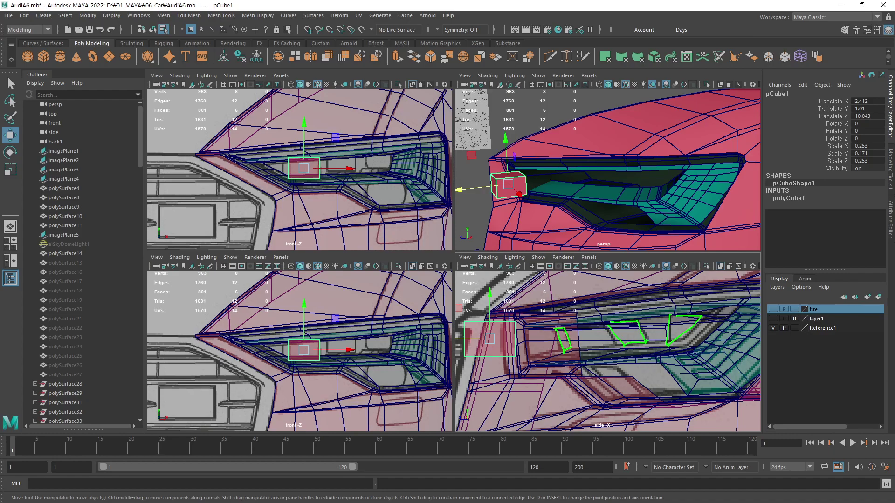
pyautogui.keyDown('alt'); pyautogui.moveTo(610, 357); pyautogui.dragTo(636, 361, button='middle'); pyautogui.keyUp('alt')
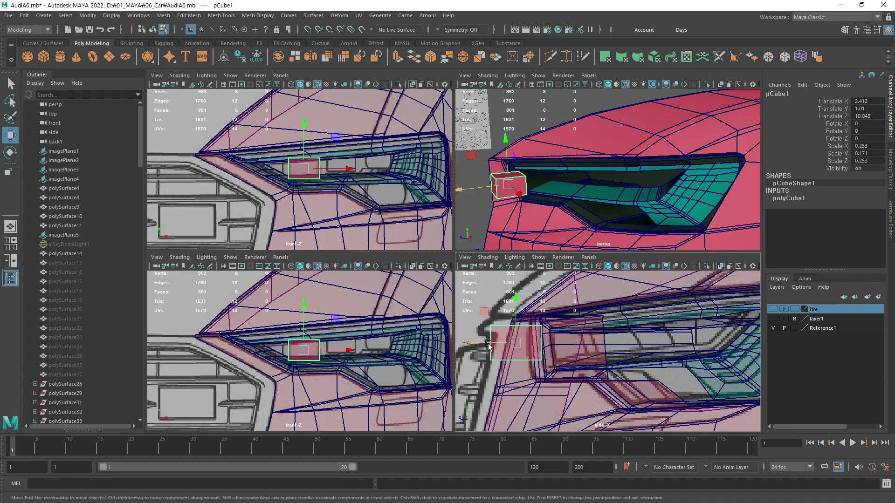
pyautogui.moveTo(488, 344)
pyautogui.mouseDown()
pyautogui.moveTo(576, 356)
pyautogui.moveTo(579, 370)
pyautogui.mouseUp()
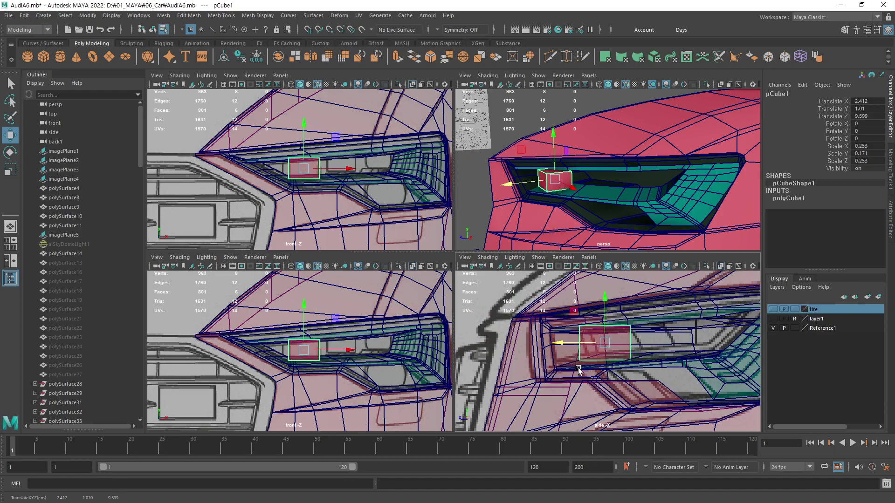
# - Shift the cube's bottom vertices along Z to slant it with the lamp's angle
pyautogui.press('F9')
pyautogui.moveTo(665, 393)
pyautogui.mouseDown()
pyautogui.moveTo(577, 352)
pyautogui.moveTo(591, 362)
pyautogui.mouseUp()
pyautogui.moveTo(571, 313); pyautogui.dragTo(649, 355)
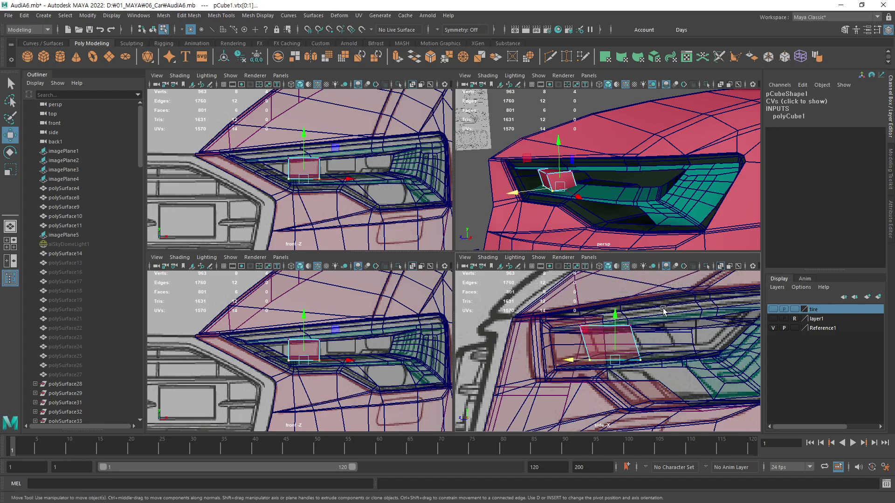
pyautogui.moveTo(664, 310); pyautogui.dragTo(555, 401)
pyautogui.press('F8')
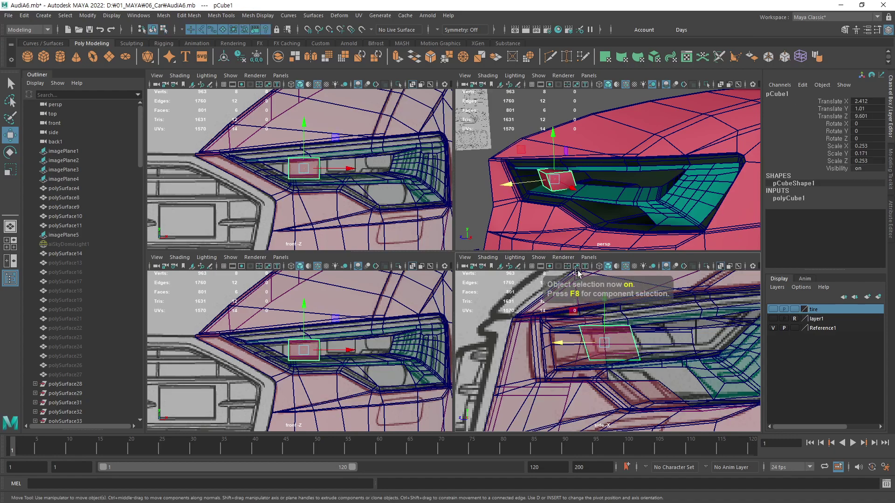
pyautogui.scroll(3, 559, 186)
pyautogui.keyDown('alt'); pyautogui.moveTo(582, 200); pyautogui.dragTo(676, 209); pyautogui.keyUp('alt')
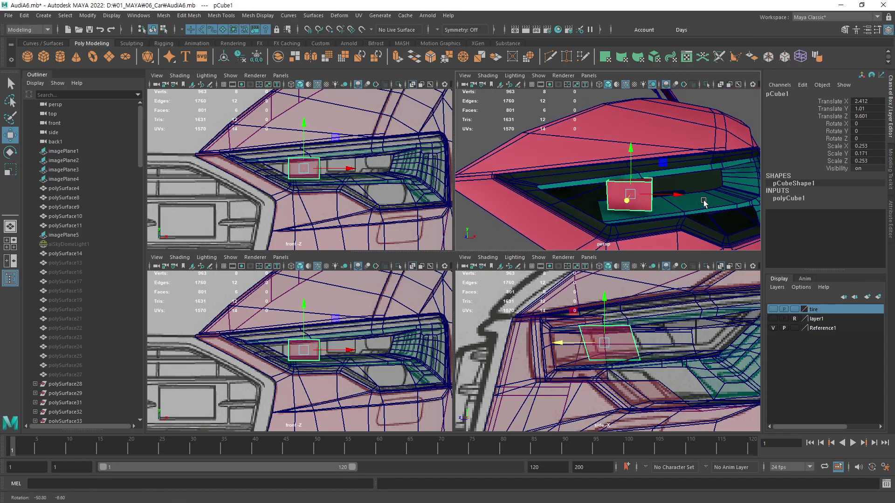
# - Push the cube's front face slightly outward along Z
pyautogui.press('F11')
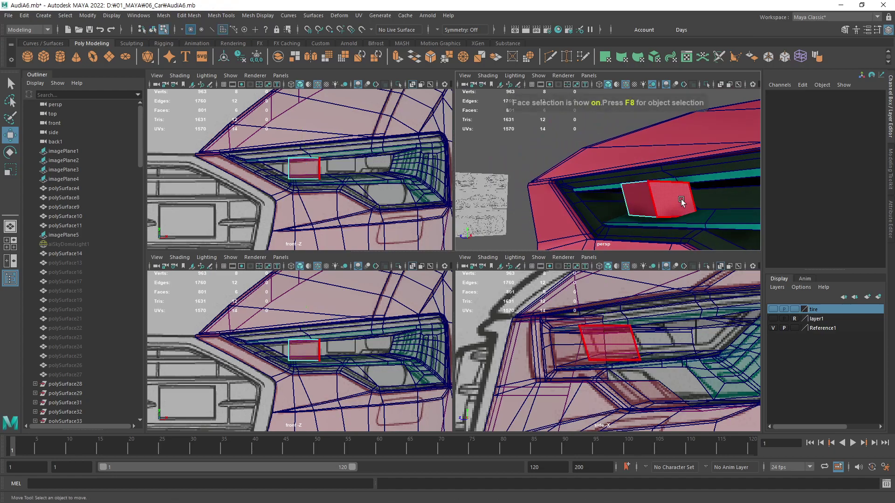
pyautogui.click(678, 203)
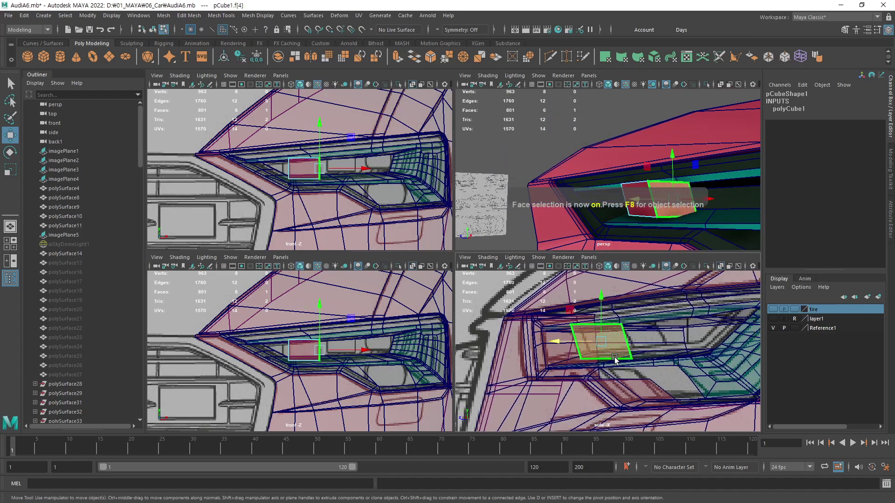
pyautogui.moveTo(567, 343); pyautogui.dragTo(578, 347)
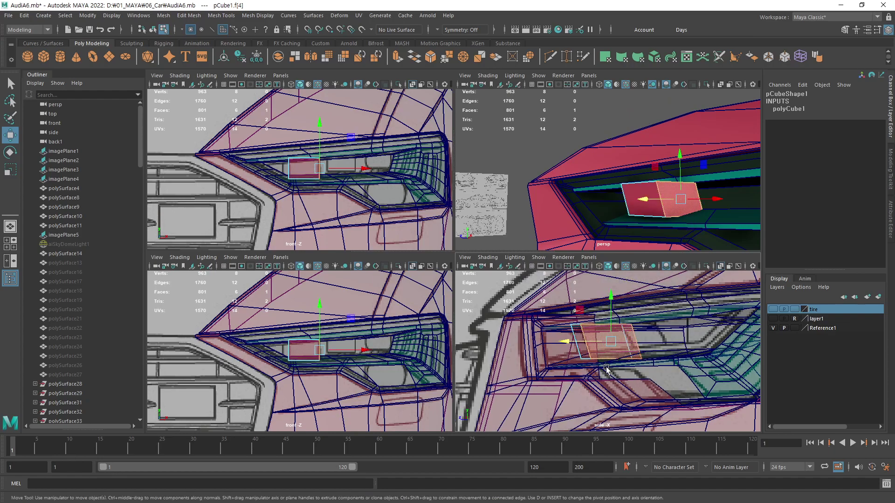
# - Return to object mode, orbit around the lamp box, and bring up the hotbox
pyautogui.press('F8')
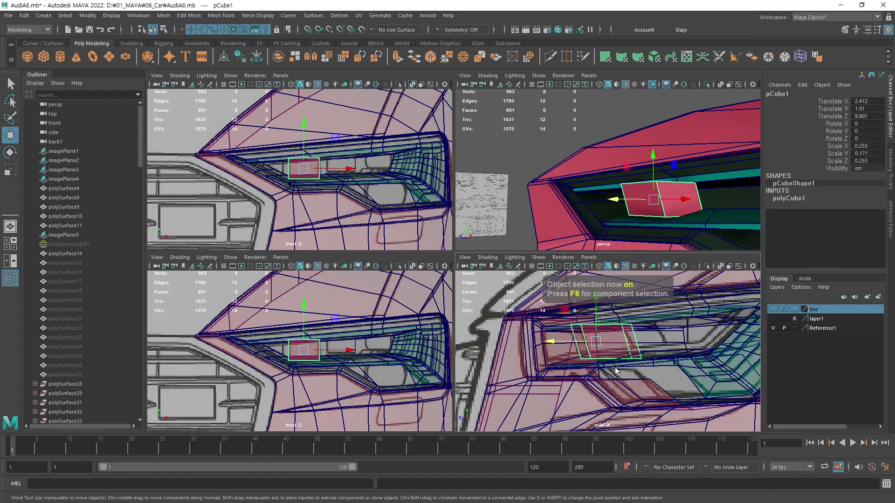
pyautogui.keyDown('alt'); pyautogui.moveTo(699, 233); pyautogui.dragTo(758, 263); pyautogui.keyUp('alt')
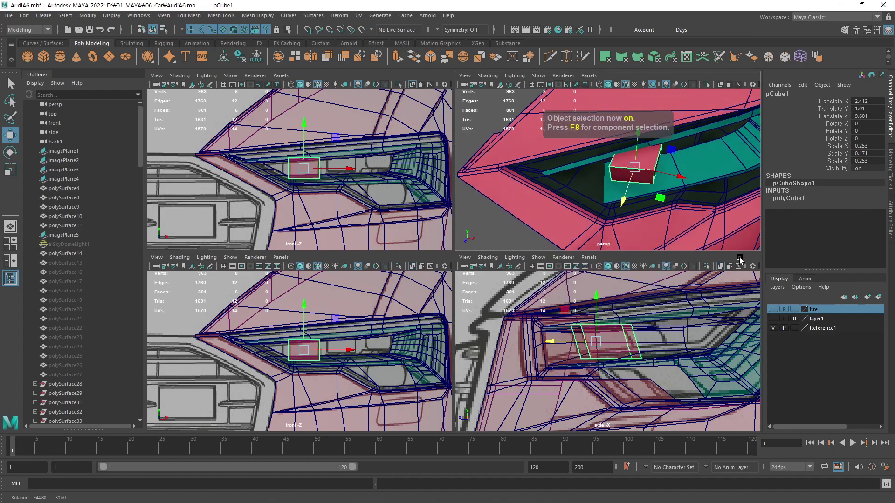
pyautogui.keyDown('alt'); pyautogui.moveTo(369, 181); pyautogui.dragTo(357, 183, button='middle'); pyautogui.keyUp('alt')
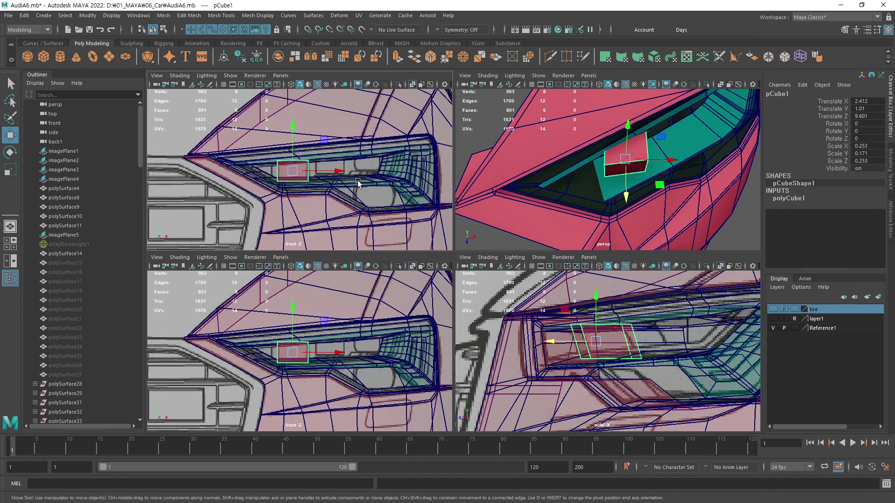
pyautogui.press('space')
# - Switch the upper-left panel to the Top camera and orbit the perspective view around the box
pyautogui.moveTo(367, 177); pyautogui.dragTo(362, 174)
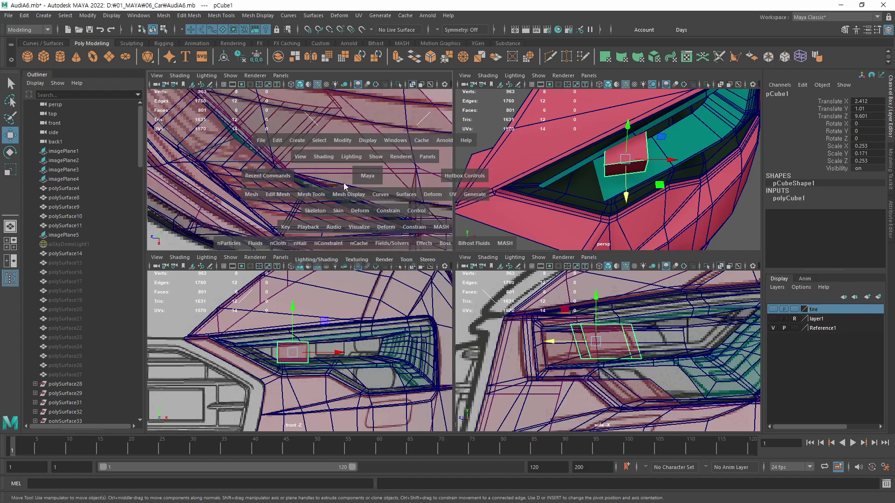
pyautogui.scroll(-6, 362, 175)
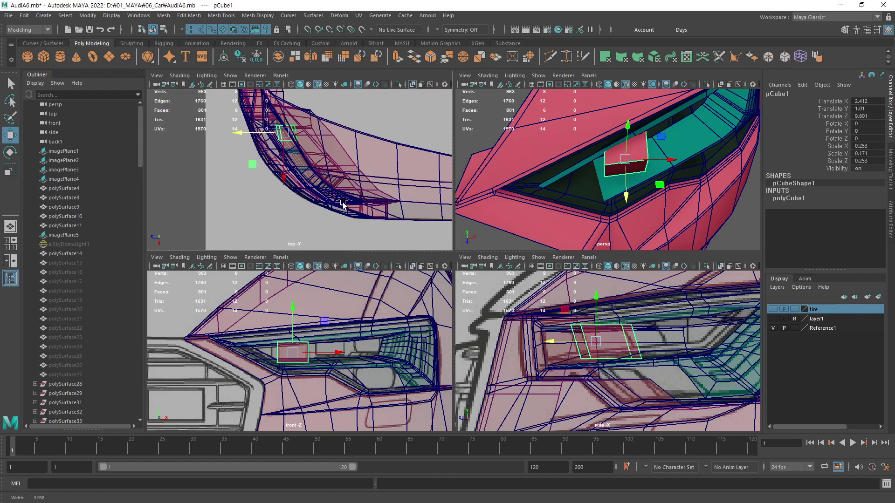
pyautogui.keyDown('alt'); pyautogui.moveTo(361, 175); pyautogui.dragTo(332, 205, button='middle'); pyautogui.keyUp('alt')
pyautogui.scroll(5, 333, 205)
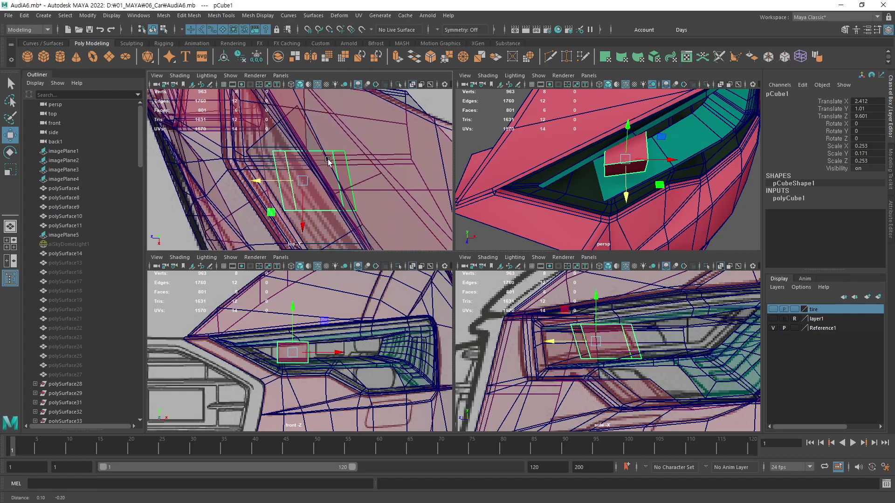
pyautogui.moveTo(663, 203)
pyautogui.keyDown('alt'); pyautogui.mouseDown()
pyautogui.moveTo(642, 199)
pyautogui.moveTo(666, 200)
pyautogui.mouseUp(); pyautogui.keyUp('alt')
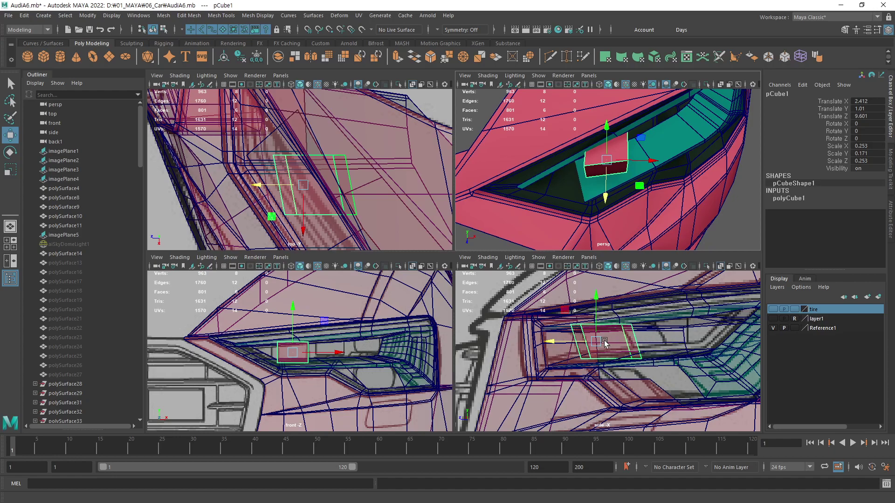
pyautogui.moveTo(657, 195)
pyautogui.keyDown('alt'); pyautogui.mouseDown()
pyautogui.moveTo(655, 143)
pyautogui.moveTo(600, 218)
pyautogui.mouseUp(); pyautogui.keyUp('alt')
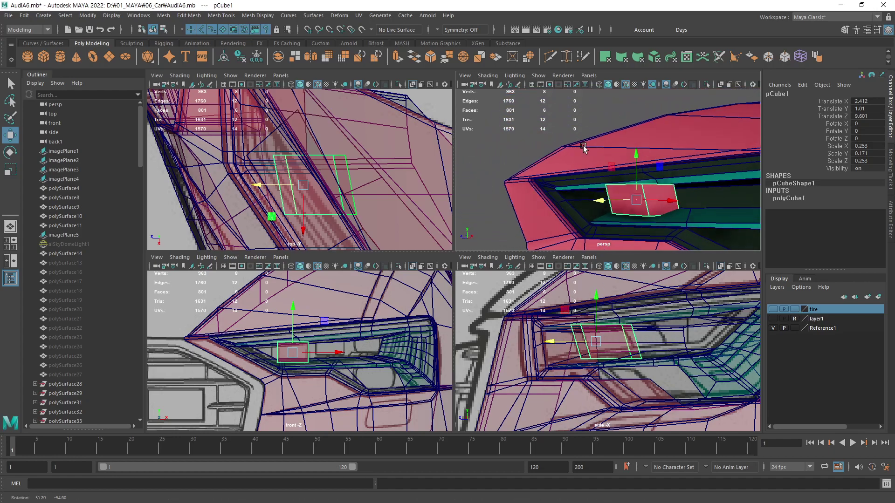
pyautogui.keyDown('alt'); pyautogui.moveTo(600, 218); pyautogui.dragTo(606, 221, button='middle'); pyautogui.keyUp('alt')
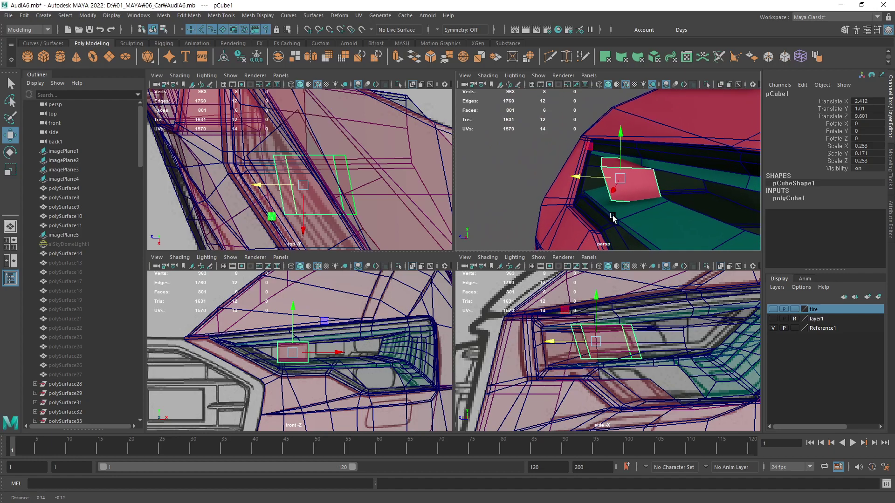
pyautogui.moveTo(606, 221)
pyautogui.keyDown('alt'); pyautogui.mouseDown()
pyautogui.moveTo(627, 222)
pyautogui.moveTo(620, 243)
pyautogui.moveTo(619, 228)
pyautogui.mouseUp(); pyautogui.keyUp('alt')
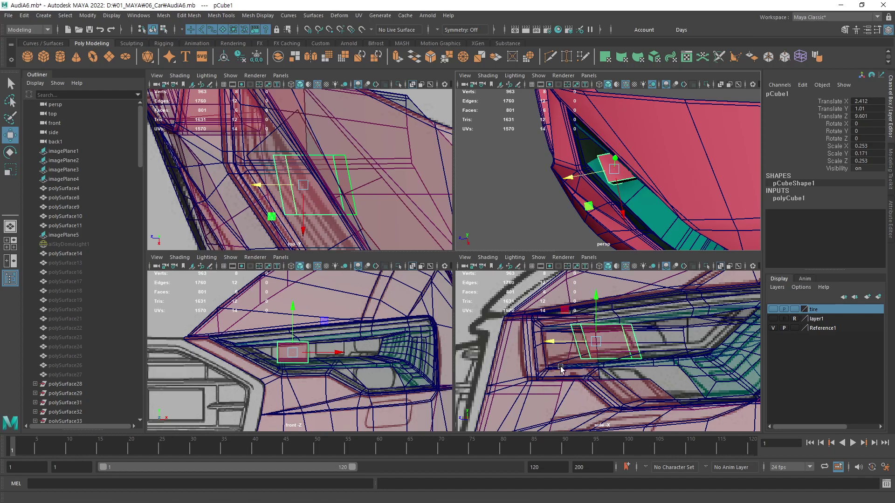
pyautogui.moveTo(482, 147)
pyautogui.keyDown('alt'); pyautogui.mouseDown()
pyautogui.moveTo(573, 132)
pyautogui.moveTo(605, 136)
pyautogui.mouseUp(); pyautogui.keyUp('alt')
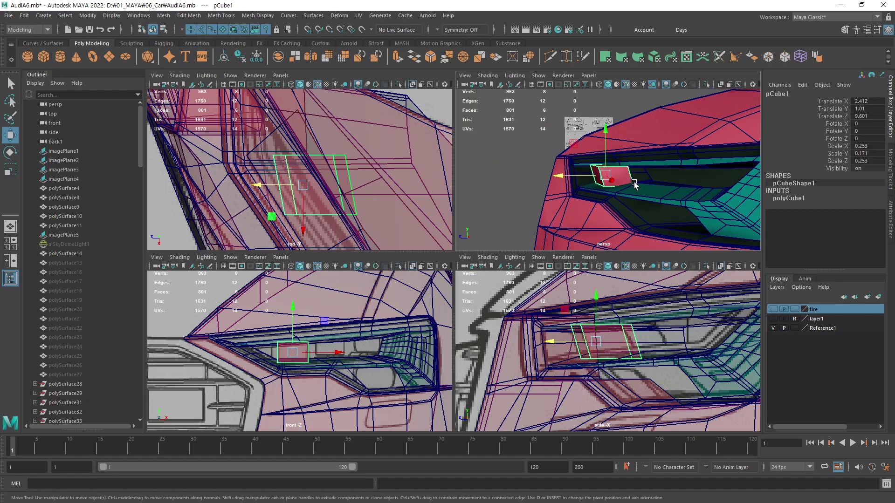
pyautogui.scroll(-3, 678, 364)
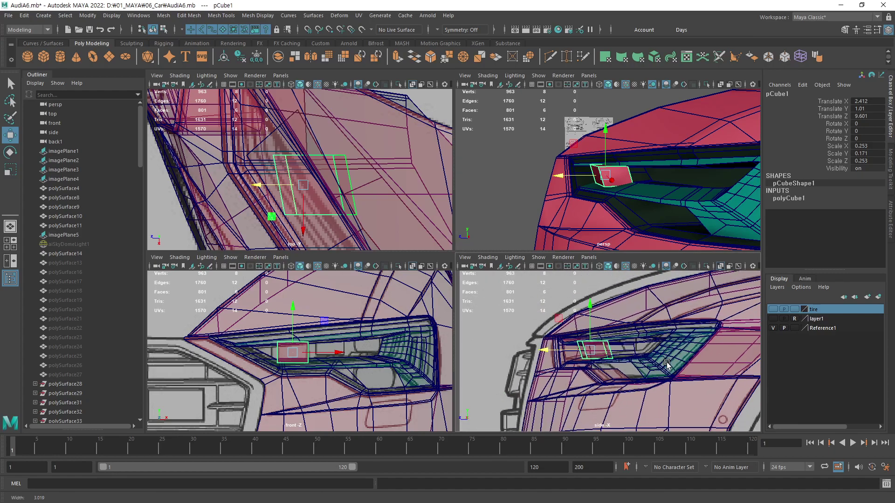
pyautogui.scroll(1, 678, 363)
# - Push the lamp box deeper into the recess to Translate Z 9.35
pyautogui.moveTo(516, 347)
pyautogui.mouseDown()
pyautogui.moveTo(574, 351)
pyautogui.moveTo(564, 352)
pyautogui.mouseUp()
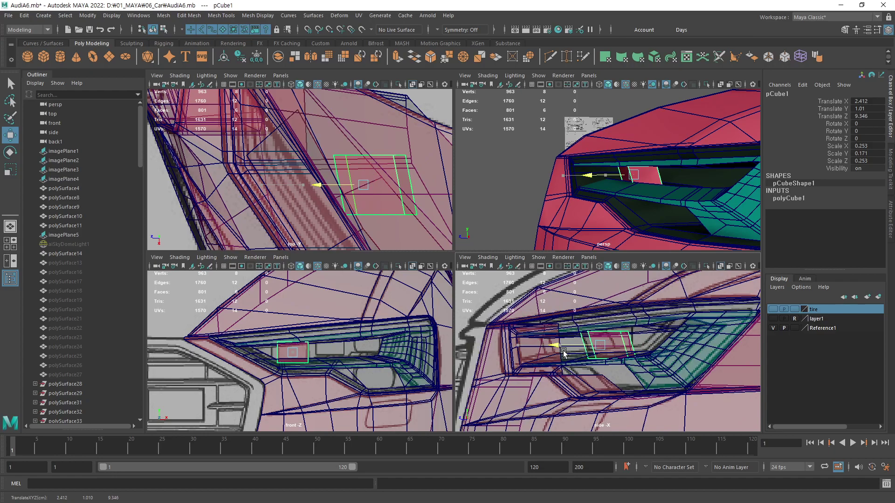
pyautogui.scroll(1, 564, 351)
pyautogui.scroll(2, 587, 357)
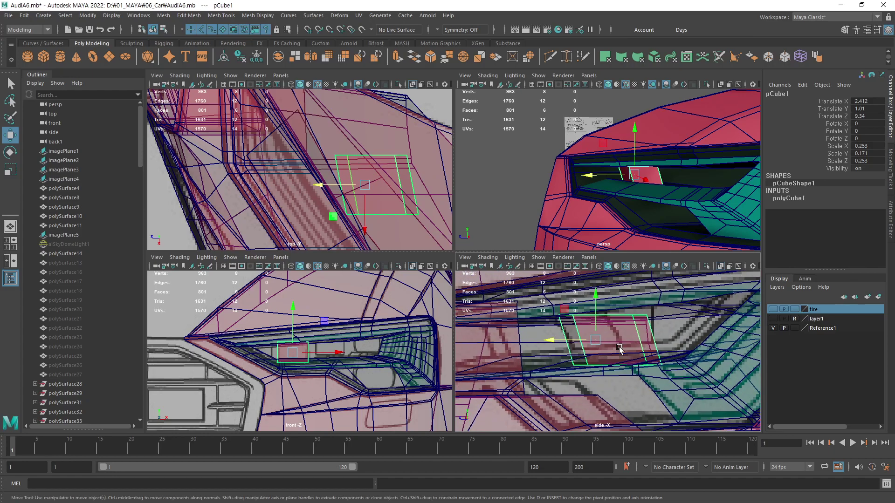
pyautogui.scroll(2, 616, 363)
pyautogui.moveTo(548, 370); pyautogui.dragTo(541, 368)
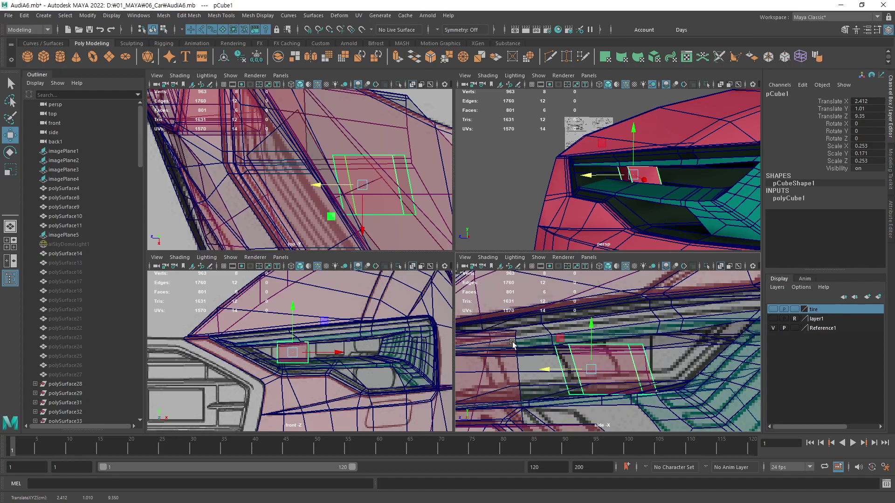
pyautogui.keyDown('alt'); pyautogui.moveTo(581, 343); pyautogui.dragTo(601, 325, button='middle'); pyautogui.keyUp('alt')
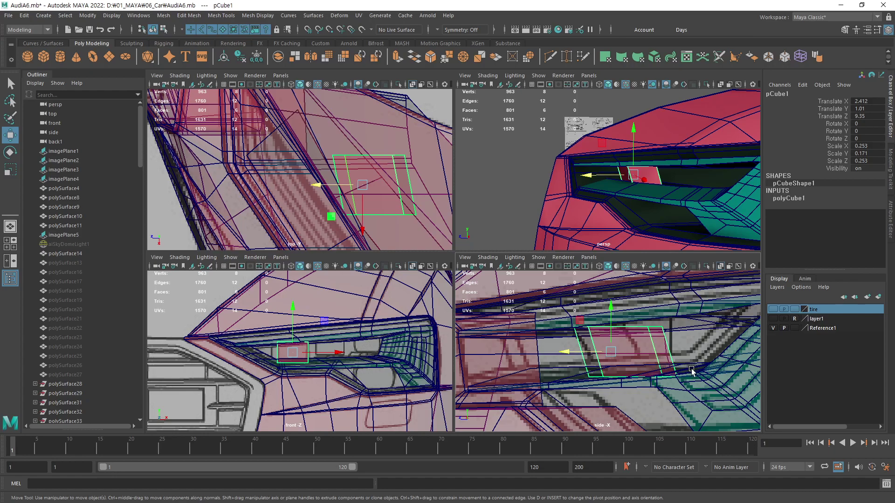
# - Slide the two bottom vertices along Z to slant the box's lower edge
pyautogui.press('F9')
pyautogui.moveTo(577, 369); pyautogui.dragTo(597, 377)
pyautogui.moveTo(693, 316); pyautogui.dragTo(586, 330)
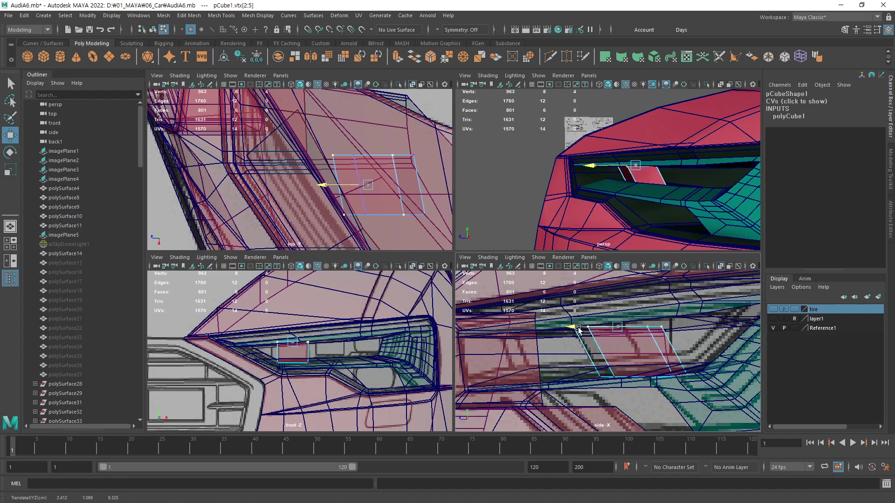
pyautogui.press('F8')
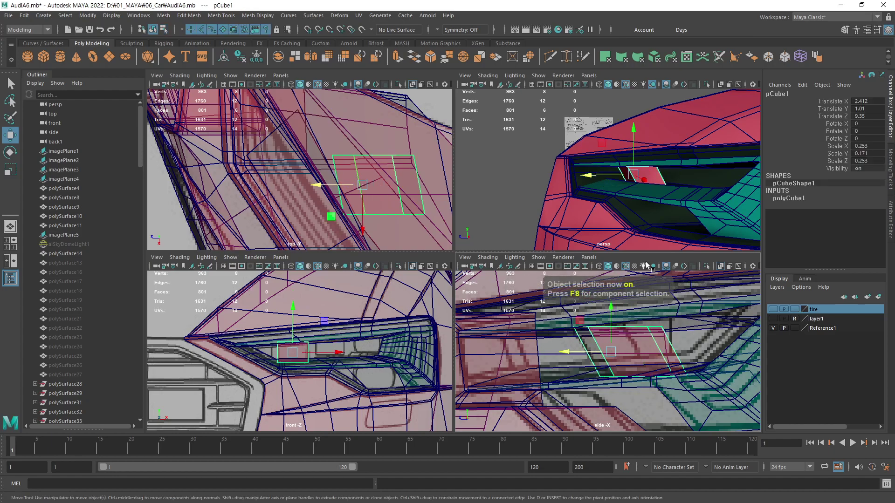
pyautogui.moveTo(605, 195)
pyautogui.keyDown('alt'); pyautogui.mouseDown()
pyautogui.moveTo(632, 182)
pyautogui.moveTo(731, 225)
pyautogui.mouseUp(); pyautogui.keyUp('alt')
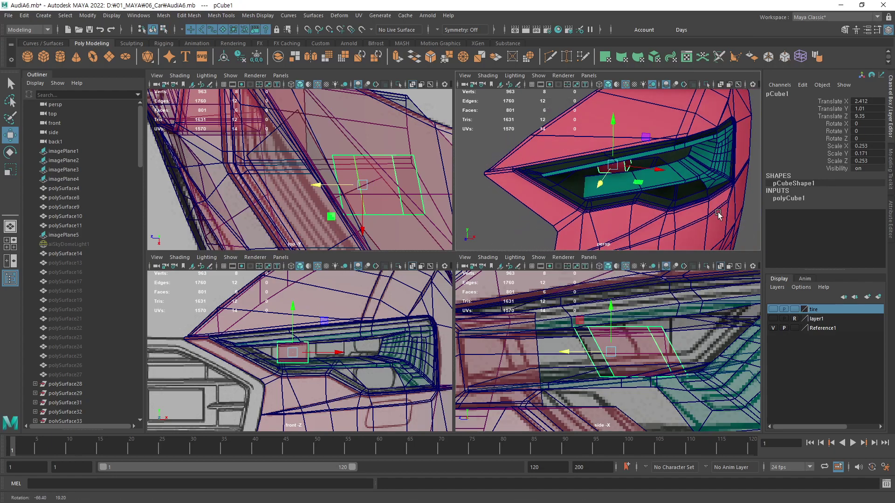
pyautogui.click(738, 228)
pyautogui.moveTo(695, 237)
pyautogui.keyDown('alt'); pyautogui.mouseDown()
pyautogui.moveTo(558, 183)
pyautogui.moveTo(621, 219)
pyautogui.moveTo(663, 205)
pyautogui.mouseUp(); pyautogui.keyUp('alt')
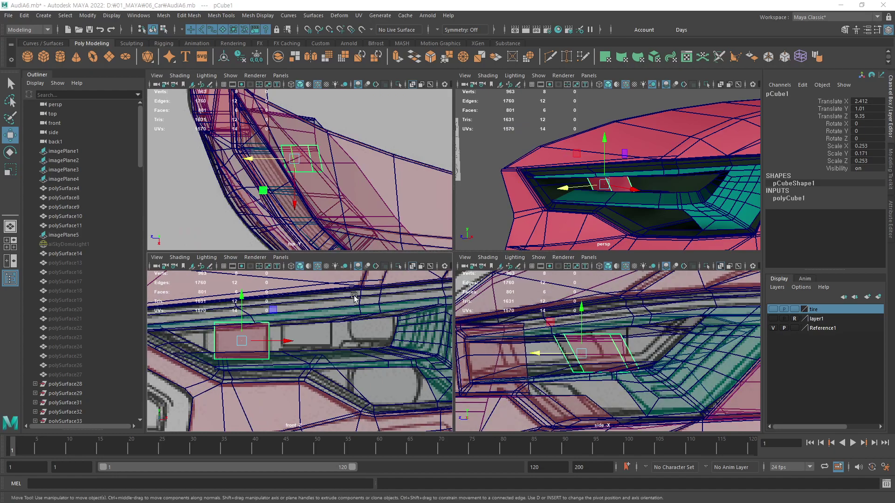
# - Duplicate the lamp box to the right and narrow the copy horizontally
pyautogui.scroll(2, 375, 320)
pyautogui.press('space')
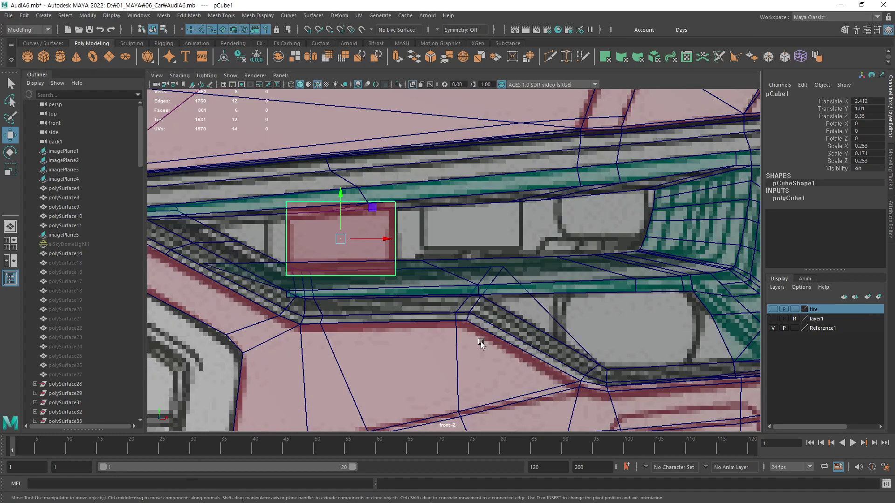
pyautogui.scroll(3, 480, 342)
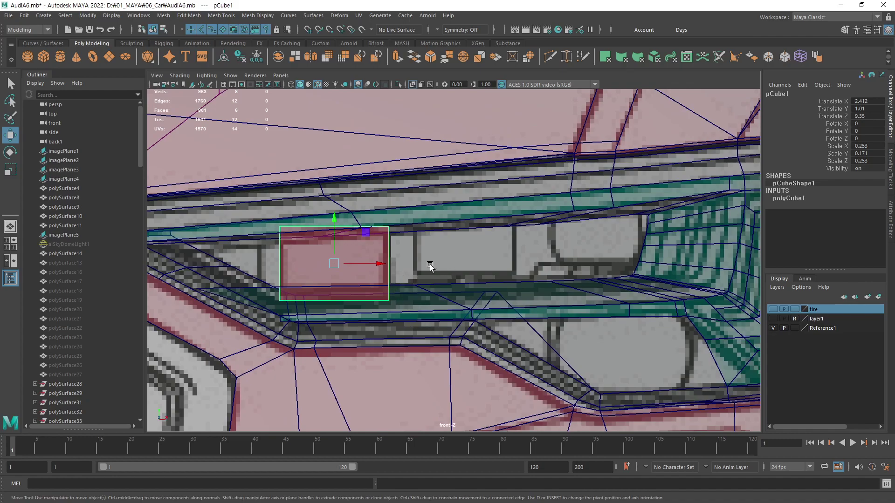
pyautogui.hotkey('ctrl', 'd')
pyautogui.moveTo(366, 231)
pyautogui.mouseDown()
pyautogui.moveTo(504, 227)
pyautogui.moveTo(502, 257)
pyautogui.mouseUp()
pyautogui.press('r')
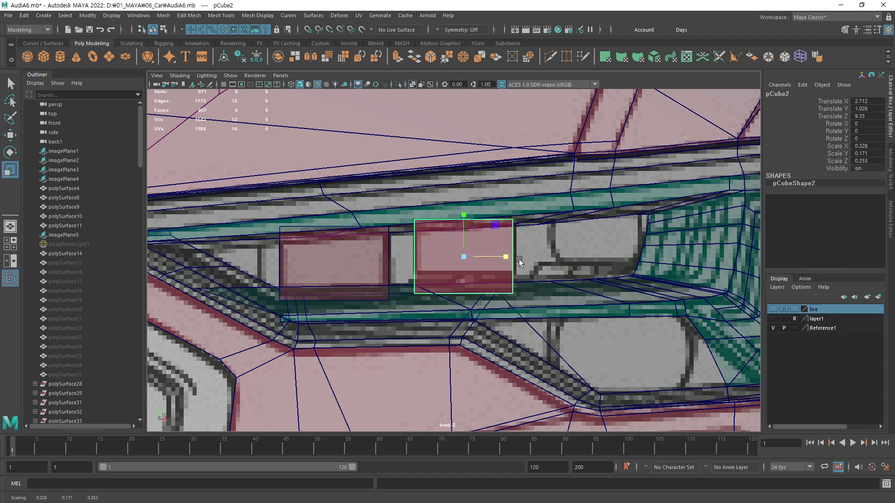
# - Add a third box with Shift+D, positioning and resizing it beside the second
pyautogui.hotkey('shift', 'd')
pyautogui.press('w')
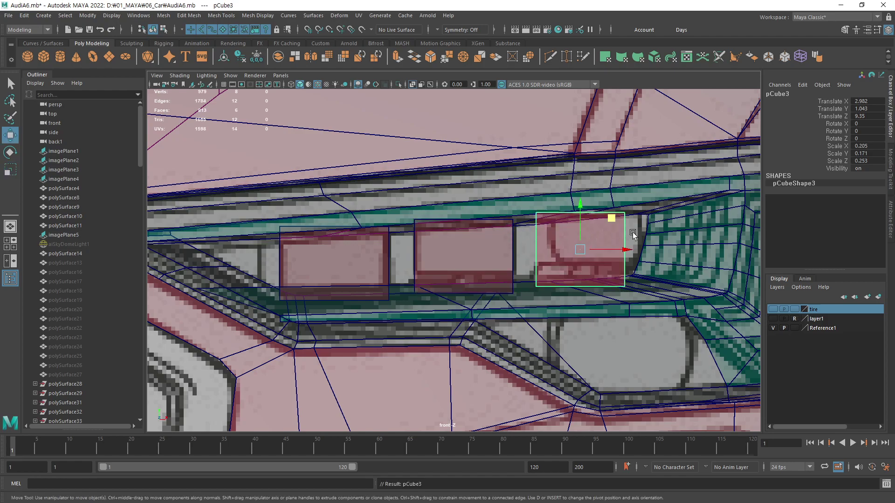
pyautogui.moveTo(611, 218); pyautogui.dragTo(627, 214)
pyautogui.press('r')
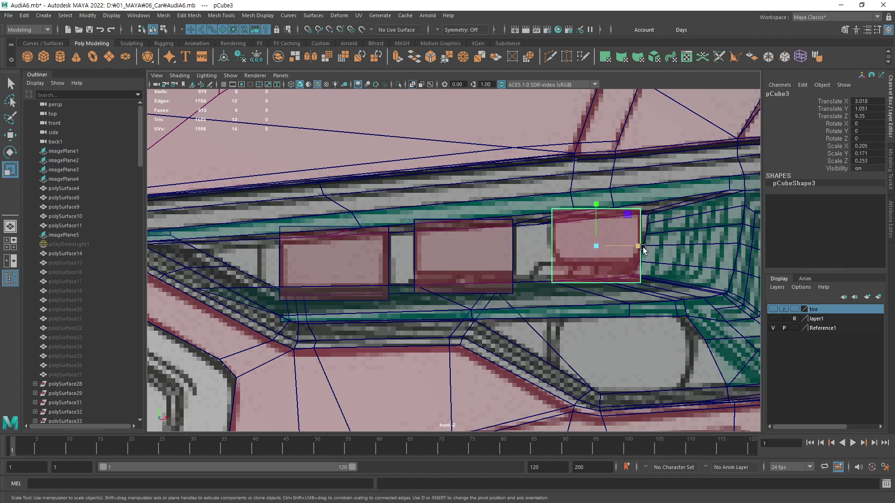
pyautogui.moveTo(642, 250); pyautogui.dragTo(641, 247)
pyautogui.press('w')
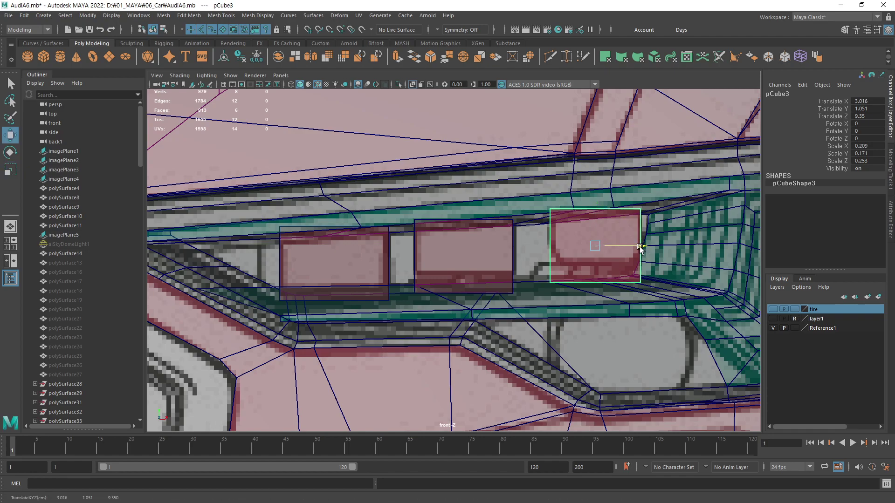
pyautogui.moveTo(599, 213); pyautogui.dragTo(596, 219)
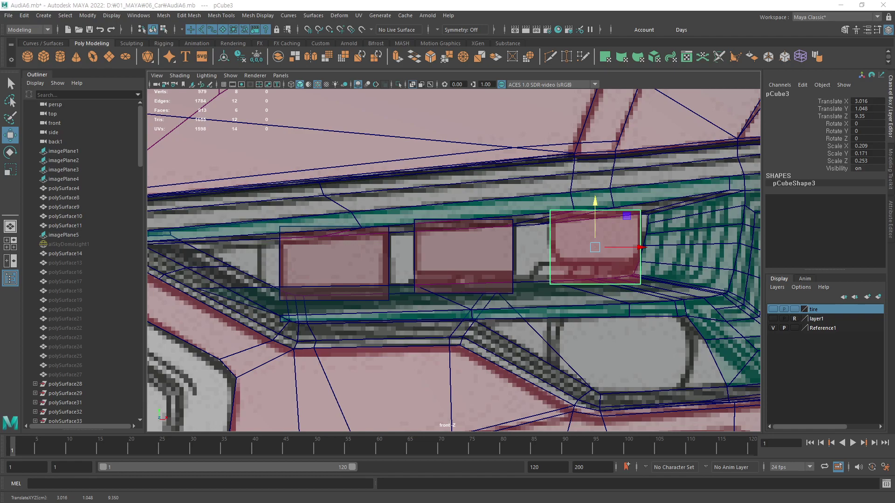
pyautogui.keyDown('alt'); pyautogui.moveTo(566, 251); pyautogui.dragTo(524, 244, button='middle'); pyautogui.keyUp('alt')
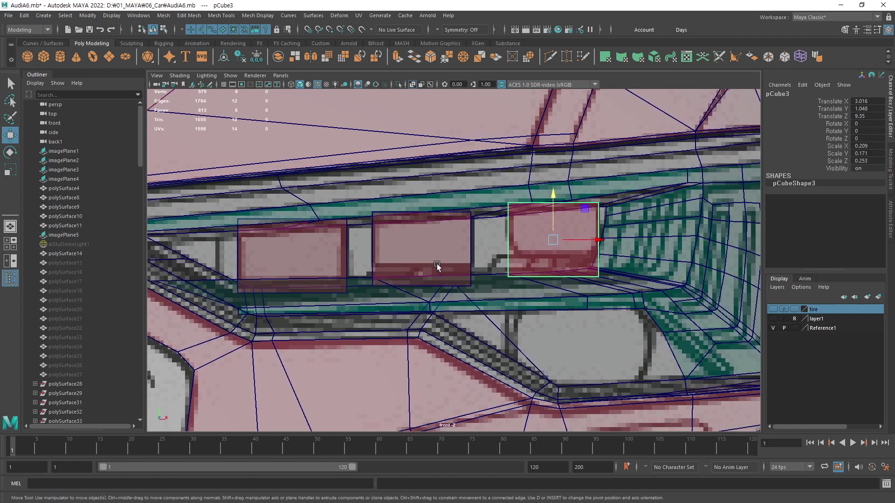
pyautogui.click(456, 259)
pyautogui.press('space')
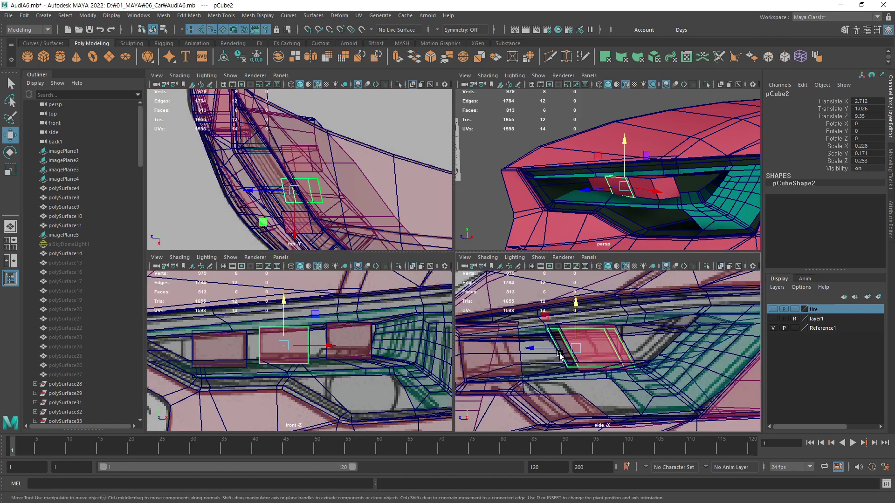
# - Push the second box back along depth and slide pCube3 to Translate Z 9.058
pyautogui.scroll(3, 597, 330)
pyautogui.scroll(3, 597, 331)
pyautogui.scroll(-3, 597, 331)
pyautogui.scroll(-1, 623, 341)
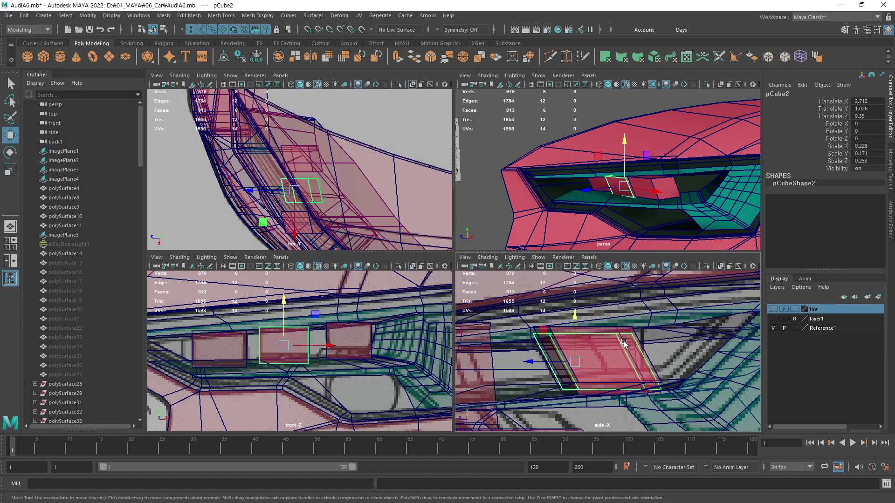
pyautogui.click(542, 362)
pyautogui.moveTo(543, 362)
pyautogui.mouseDown()
pyautogui.moveTo(597, 366)
pyautogui.moveTo(587, 369)
pyautogui.mouseUp()
pyautogui.click(357, 334)
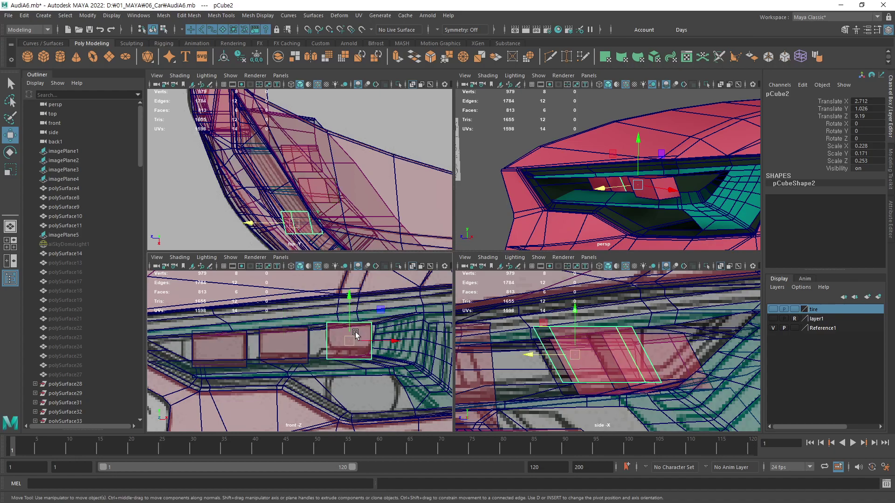
pyautogui.moveTo(553, 356)
pyautogui.mouseDown()
pyautogui.moveTo(664, 358)
pyautogui.moveTo(649, 360)
pyautogui.mouseUp()
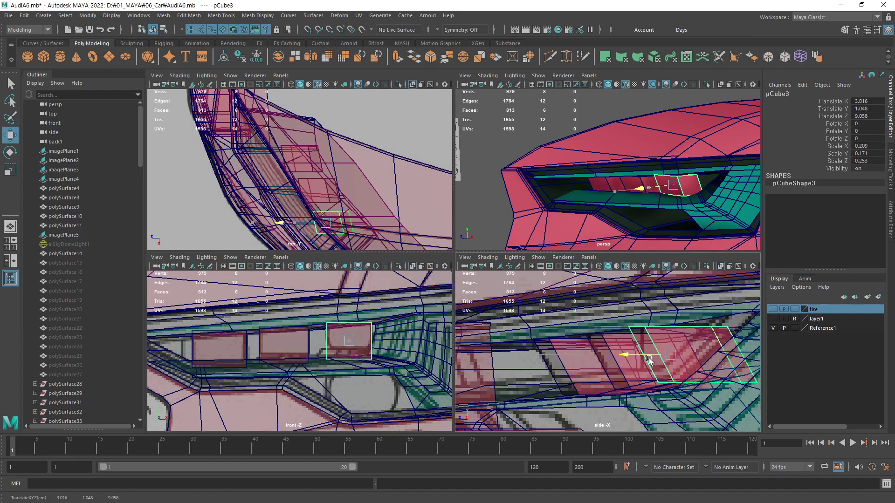
# - Scale pCube3's end vertices flat so the ends stand vertical, shifting them right
pyautogui.press('F9')
pyautogui.moveTo(614, 309); pyautogui.dragTo(630, 328)
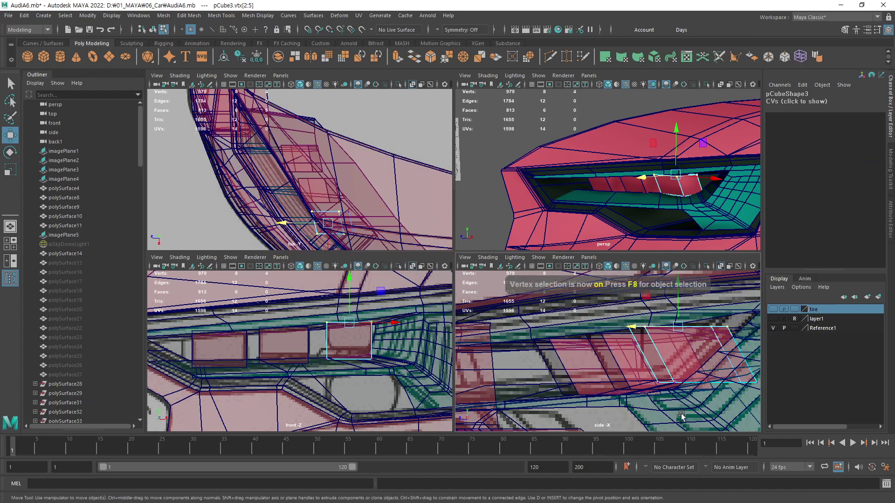
pyautogui.press('r')
pyautogui.moveTo(681, 415)
pyautogui.mouseDown()
pyautogui.moveTo(651, 354)
pyautogui.moveTo(625, 356)
pyautogui.mouseUp()
pyautogui.press('w')
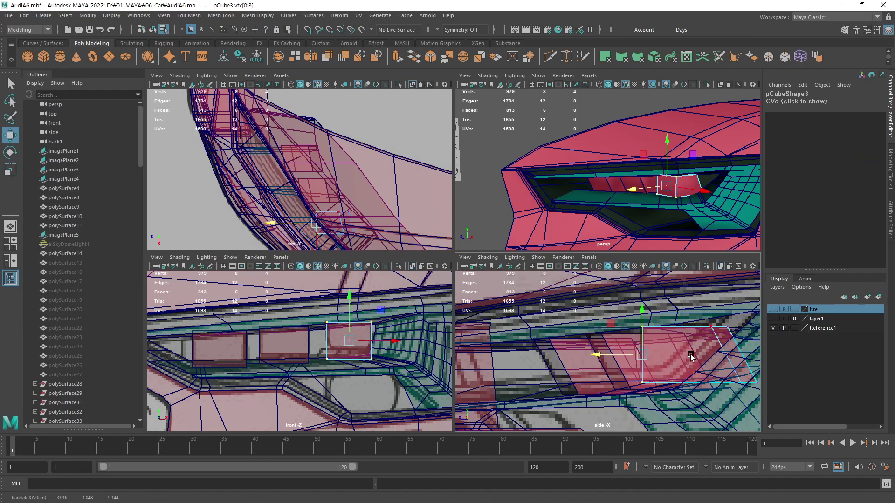
pyautogui.keyDown('alt'); pyautogui.moveTo(690, 356); pyautogui.dragTo(693, 323, button='middle'); pyautogui.keyUp('alt')
pyautogui.moveTo(641, 403); pyautogui.dragTo(642, 401)
pyautogui.press('r')
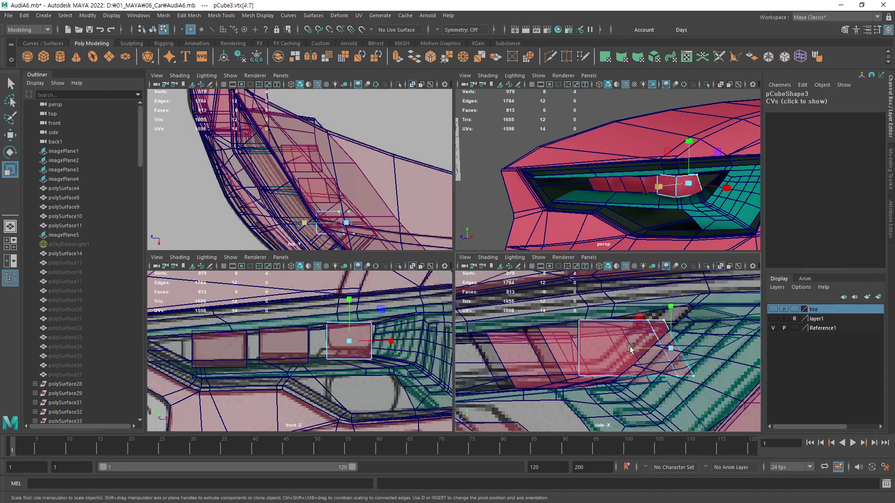
pyautogui.moveTo(630, 348); pyautogui.dragTo(627, 350)
pyautogui.press('w')
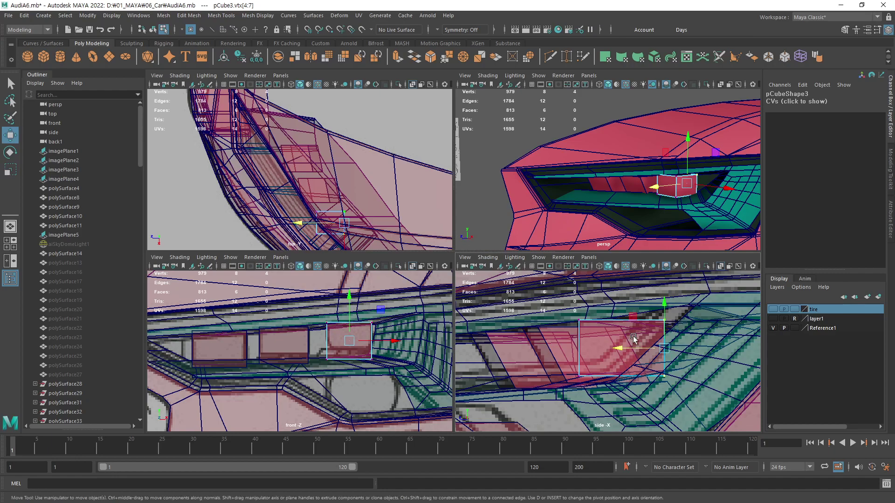
pyautogui.moveTo(619, 347); pyautogui.dragTo(653, 348)
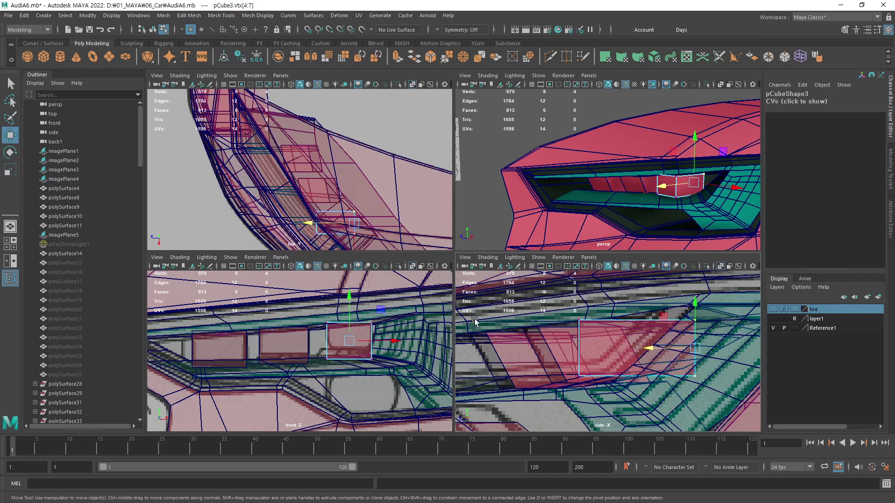
# - Return to object selection and tumble the perspective view to check the fit
pyautogui.keyDown('alt'); pyautogui.moveTo(376, 348); pyautogui.dragTo(369, 349, button='middle'); pyautogui.keyUp('alt')
pyautogui.keyDown('alt'); pyautogui.moveTo(591, 364); pyautogui.dragTo(595, 364, button='middle'); pyautogui.keyUp('alt')
pyautogui.press('F8')
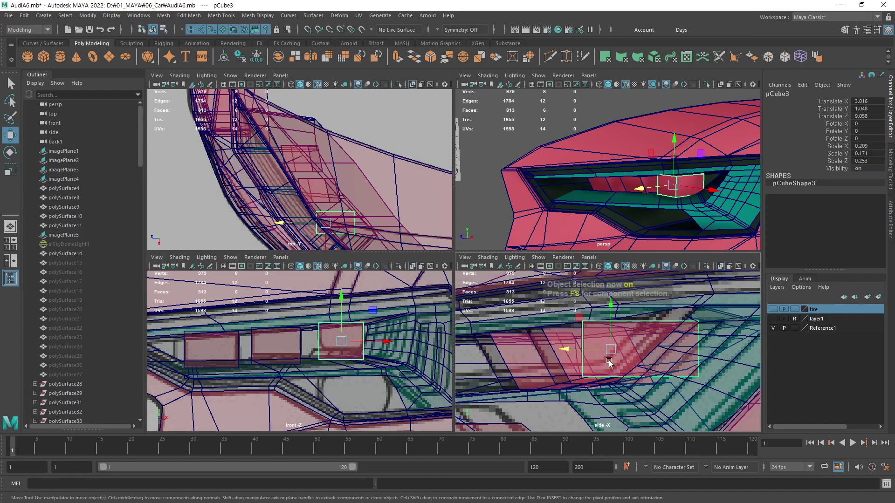
pyautogui.press('q')
pyautogui.moveTo(649, 220)
pyautogui.keyDown('alt'); pyautogui.mouseDown()
pyautogui.moveTo(664, 193)
pyautogui.moveTo(671, 204)
pyautogui.moveTo(578, 216)
pyautogui.moveTo(565, 198)
pyautogui.moveTo(640, 216)
pyautogui.mouseUp(); pyautogui.keyUp('alt')
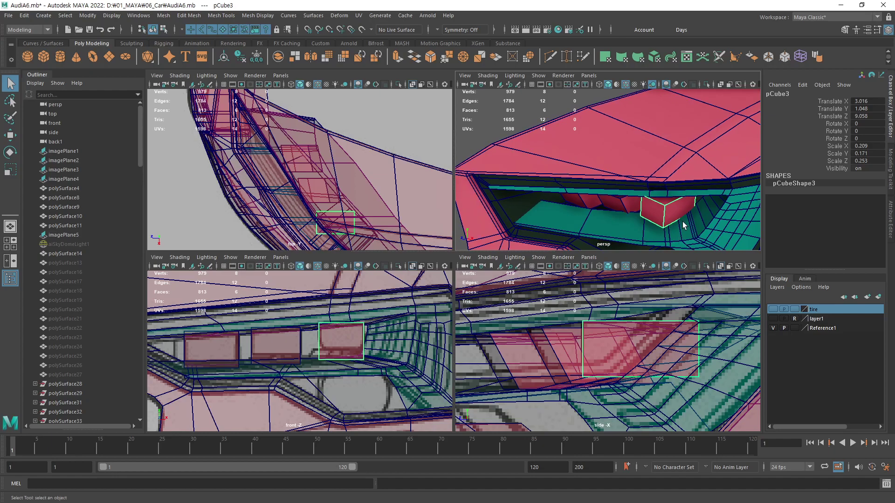
# - Push pCube3's end face f[4] outward to lengthen the box
pyautogui.press('F11')
pyautogui.click(603, 326)
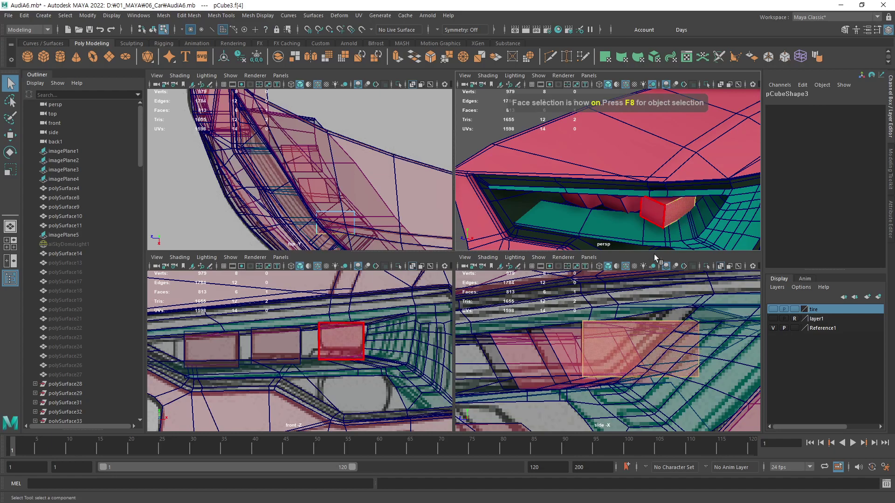
pyautogui.press('w')
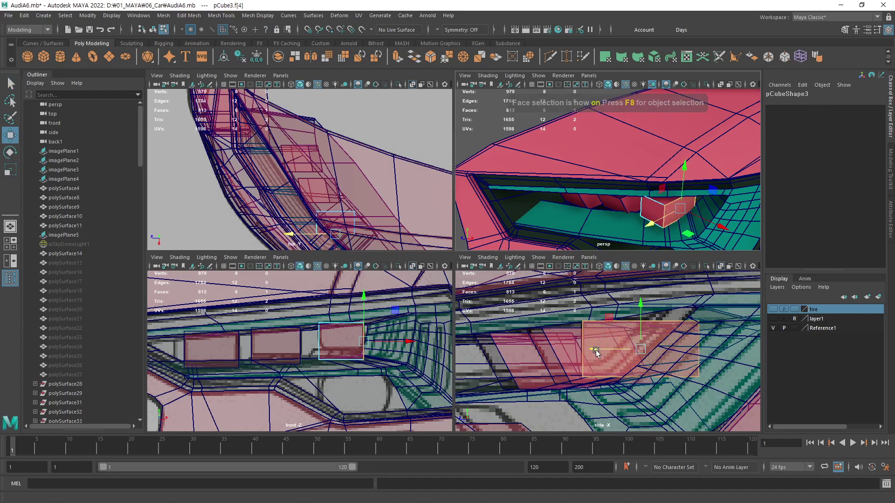
pyautogui.moveTo(597, 350); pyautogui.dragTo(659, 352)
pyautogui.keyDown('alt'); pyautogui.moveTo(666, 205); pyautogui.dragTo(628, 196); pyautogui.keyUp('alt')
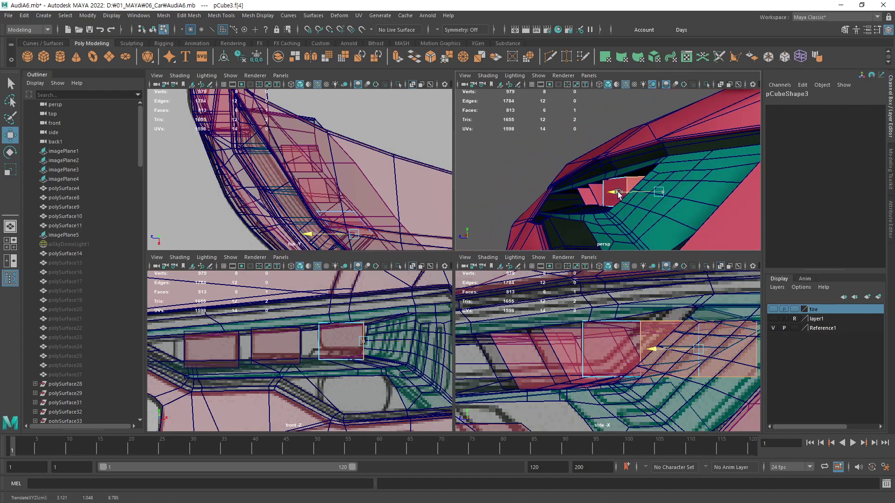
pyautogui.moveTo(628, 196)
pyautogui.keyDown('alt'); pyautogui.mouseDown()
pyautogui.moveTo(689, 178)
pyautogui.moveTo(671, 169)
pyautogui.moveTo(622, 218)
pyautogui.moveTo(630, 224)
pyautogui.moveTo(603, 235)
pyautogui.moveTo(669, 190)
pyautogui.moveTo(633, 173)
pyautogui.mouseUp(); pyautogui.keyUp('alt')
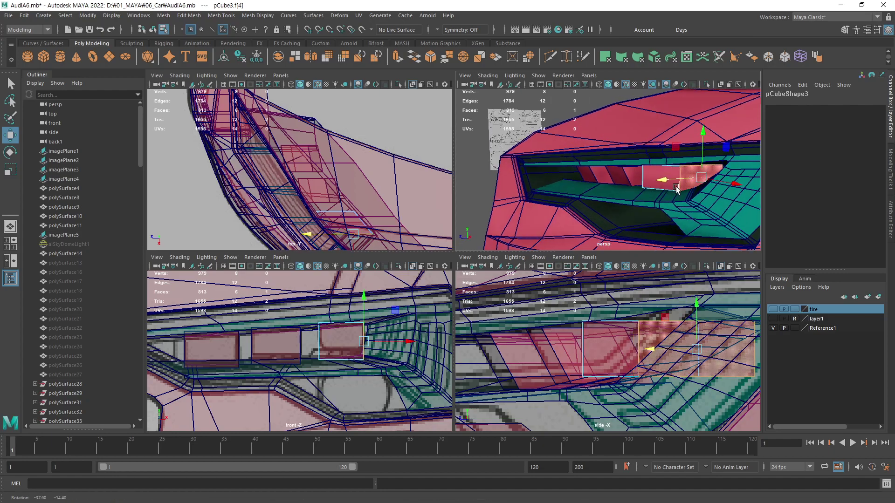
# - Push pCube2's end face f[4] outward, then return to object mode and deselect
pyautogui.click(631, 172)
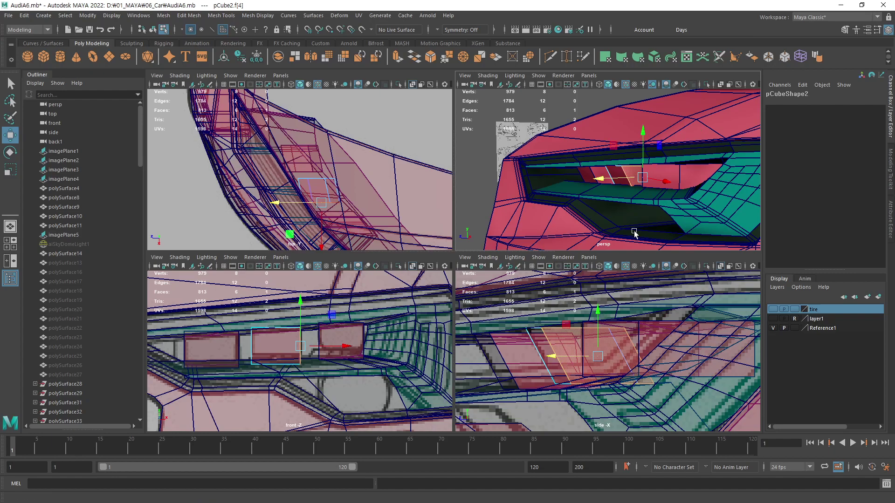
pyautogui.moveTo(635, 234)
pyautogui.keyDown('alt'); pyautogui.mouseDown()
pyautogui.moveTo(668, 190)
pyautogui.moveTo(630, 191)
pyautogui.moveTo(625, 205)
pyautogui.mouseUp(); pyautogui.keyUp('alt')
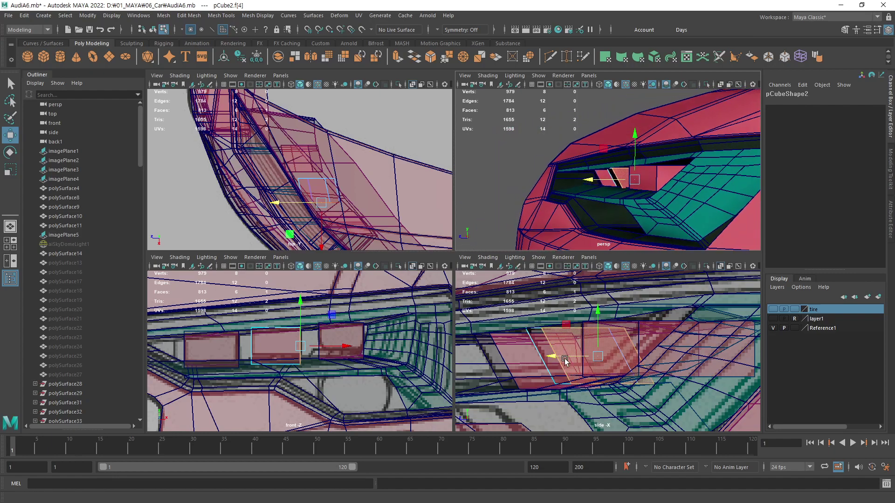
pyautogui.moveTo(555, 357); pyautogui.dragTo(560, 356)
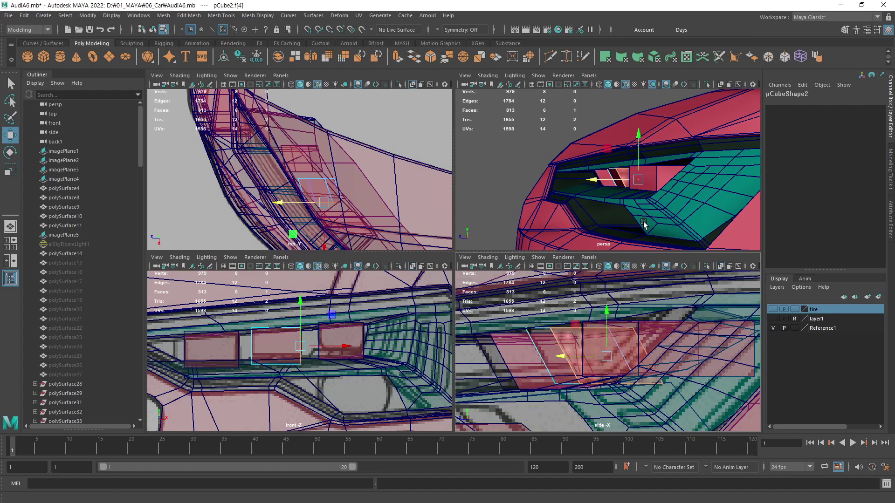
pyautogui.moveTo(652, 173)
pyautogui.keyDown('alt'); pyautogui.mouseDown()
pyautogui.moveTo(703, 168)
pyautogui.moveTo(672, 166)
pyautogui.moveTo(642, 183)
pyautogui.moveTo(650, 192)
pyautogui.moveTo(609, 229)
pyautogui.moveTo(671, 219)
pyautogui.moveTo(689, 193)
pyautogui.moveTo(598, 191)
pyautogui.moveTo(685, 214)
pyautogui.moveTo(561, 197)
pyautogui.moveTo(599, 198)
pyautogui.mouseUp(); pyautogui.keyUp('alt')
pyautogui.press('F8')
pyautogui.click(705, 205)
pyautogui.keyDown('alt'); pyautogui.moveTo(598, 198); pyautogui.dragTo(756, 177, button='right'); pyautogui.keyUp('alt')
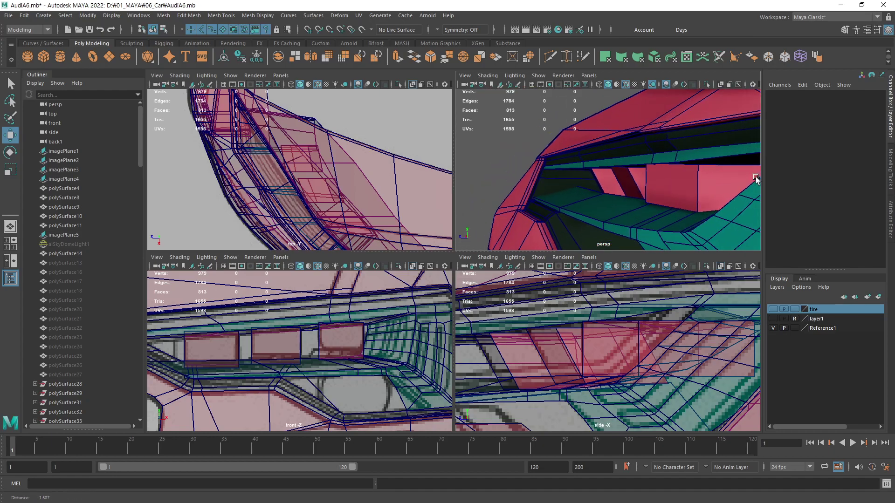
pyautogui.moveTo(755, 177)
pyautogui.keyDown('alt'); pyautogui.mouseDown()
pyautogui.moveTo(747, 201)
pyautogui.moveTo(742, 170)
pyautogui.moveTo(657, 194)
pyautogui.moveTo(679, 185)
pyautogui.mouseUp(); pyautogui.keyUp('alt')
pyautogui.click(679, 185)
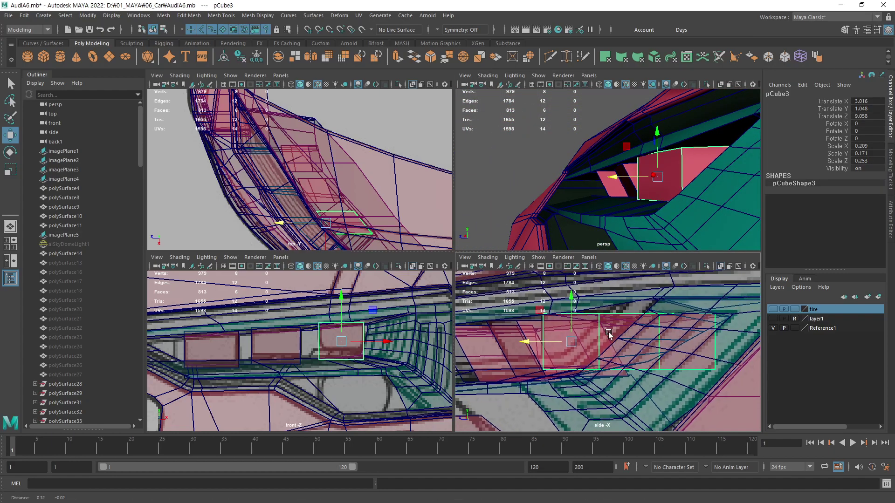
pyautogui.keyDown('alt'); pyautogui.moveTo(647, 341); pyautogui.dragTo(614, 333, button='middle'); pyautogui.keyUp('alt')
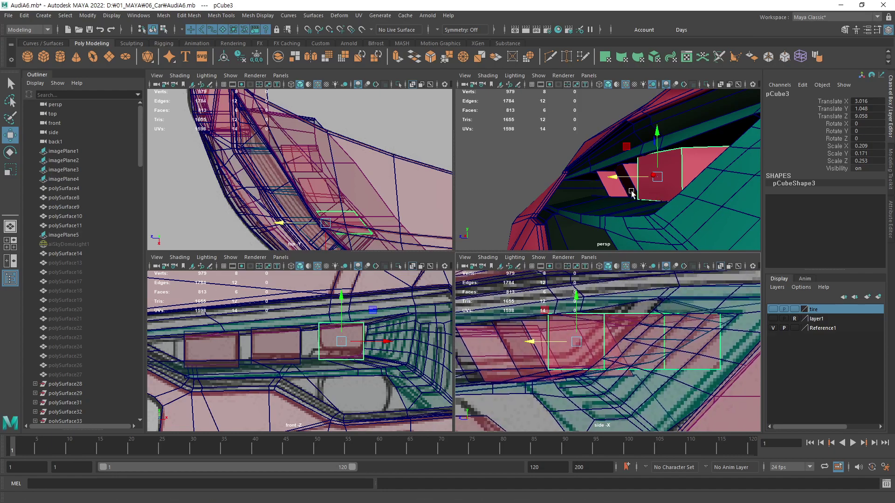
pyautogui.keyDown('alt'); pyautogui.moveTo(631, 192); pyautogui.dragTo(705, 206); pyautogui.keyUp('alt')
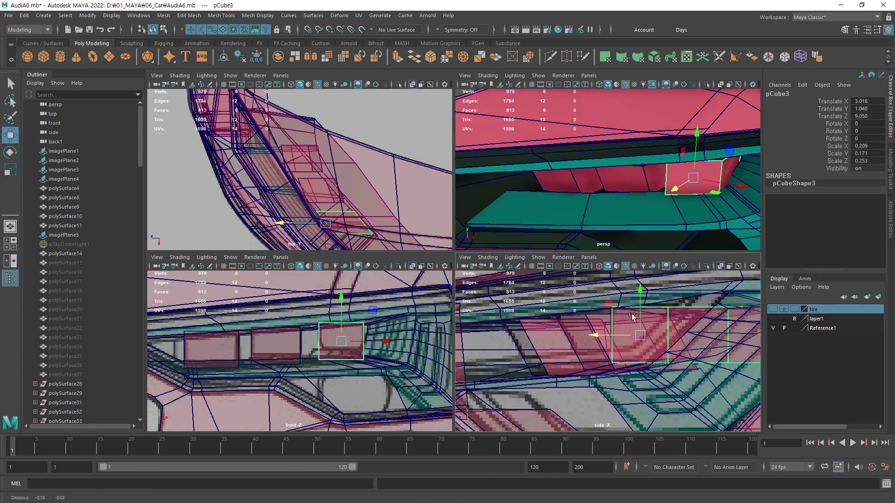
pyautogui.keyDown('alt'); pyautogui.moveTo(561, 311); pyautogui.dragTo(612, 313, button='middle'); pyautogui.keyUp('alt')
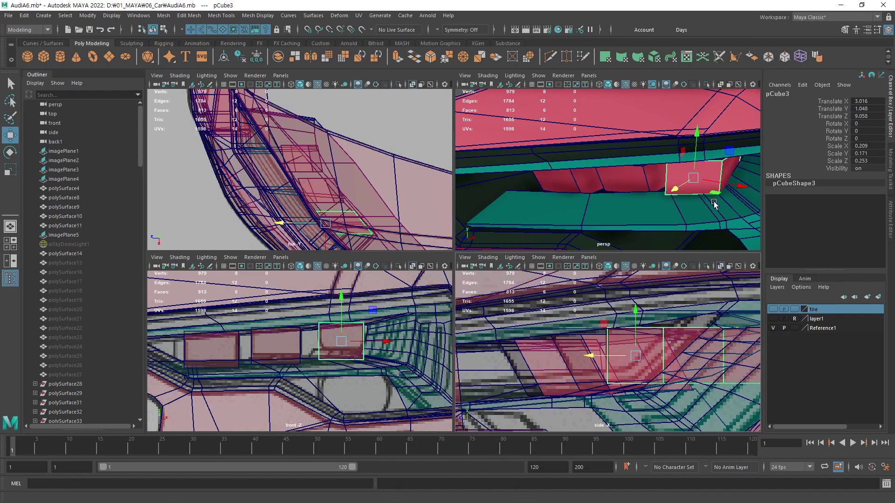
pyautogui.moveTo(652, 187)
pyautogui.keyDown('alt'); pyautogui.mouseDown()
pyautogui.moveTo(680, 197)
pyautogui.moveTo(683, 185)
pyautogui.moveTo(605, 183)
pyautogui.moveTo(619, 192)
pyautogui.mouseUp(); pyautogui.keyUp('alt')
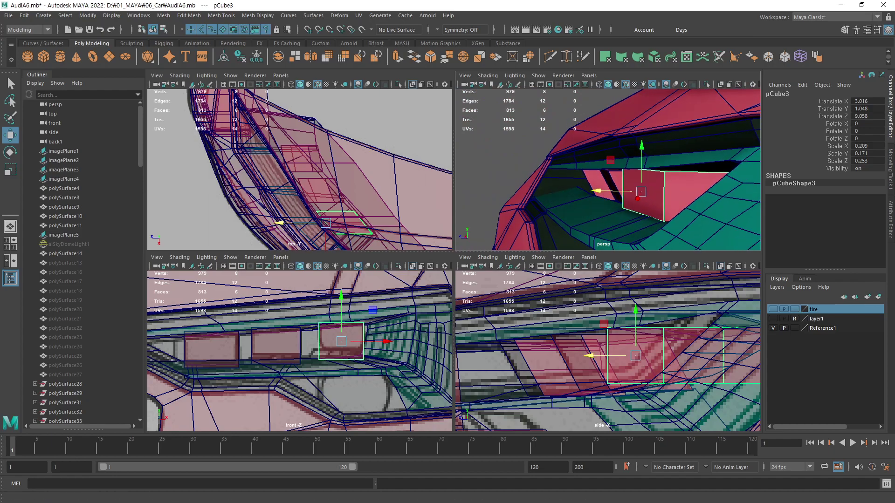
pyautogui.moveTo(894, 88); pyautogui.dragTo(633, 92)
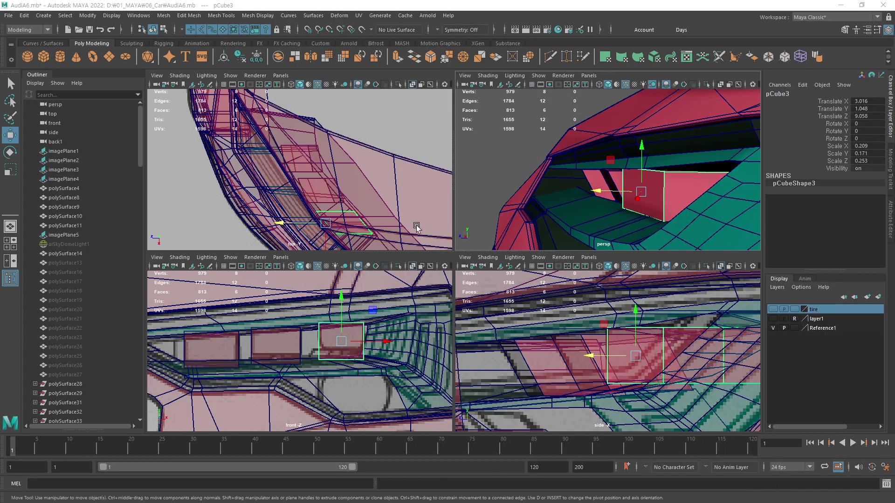
pyautogui.keyDown('alt'); pyautogui.moveTo(383, 198); pyautogui.dragTo(404, 170, button='middle'); pyautogui.keyUp('alt')
pyautogui.moveTo(675, 188)
pyautogui.keyDown('alt'); pyautogui.mouseDown()
pyautogui.moveTo(722, 181)
pyautogui.moveTo(699, 187)
pyautogui.mouseUp(); pyautogui.keyUp('alt')
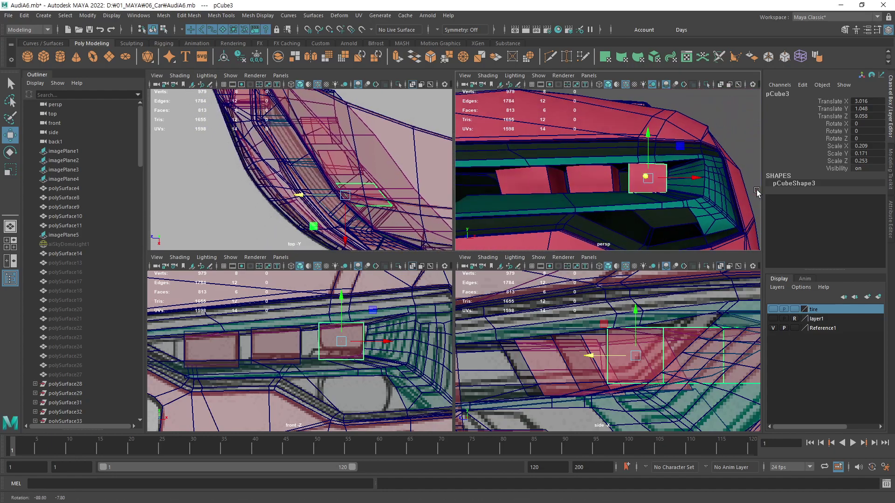
pyautogui.keyDown('alt'); pyautogui.moveTo(727, 349); pyautogui.dragTo(671, 348, button='right'); pyautogui.keyUp('alt')
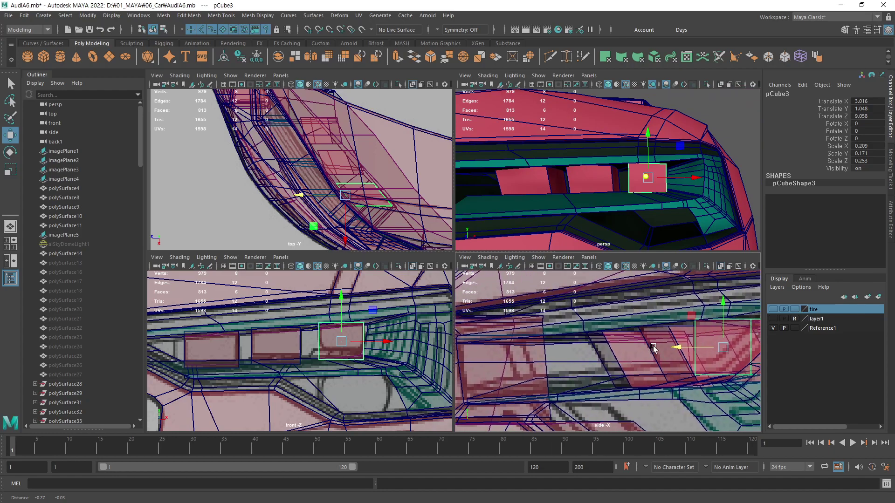
pyautogui.moveTo(679, 230)
pyautogui.keyDown('alt'); pyautogui.mouseDown()
pyautogui.moveTo(581, 183)
pyautogui.moveTo(706, 164)
pyautogui.moveTo(571, 198)
pyautogui.mouseUp(); pyautogui.keyUp('alt')
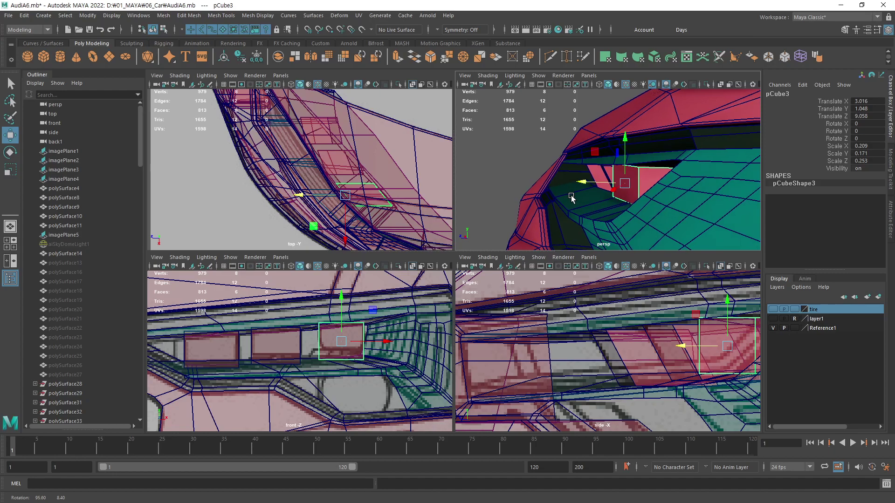
pyautogui.keyDown('alt'); pyautogui.moveTo(571, 198); pyautogui.dragTo(572, 198); pyautogui.keyUp('alt')
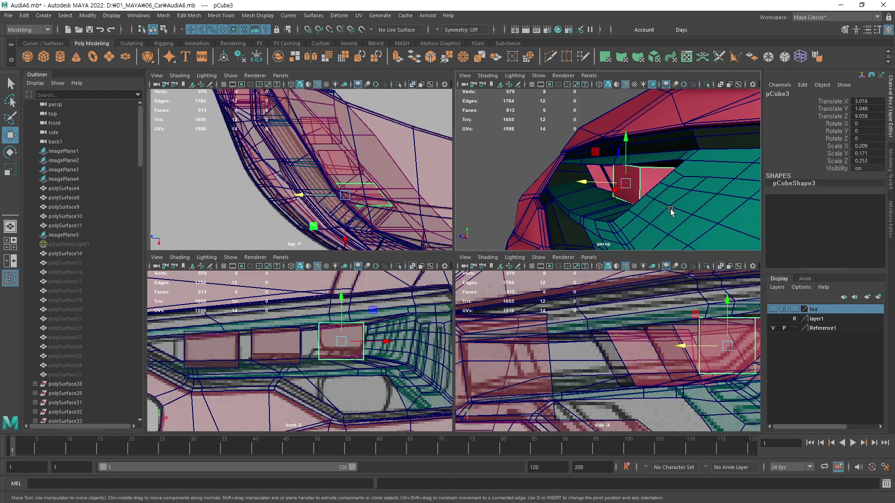
pyautogui.moveTo(684, 213)
pyautogui.keyDown('alt'); pyautogui.mouseDown()
pyautogui.moveTo(724, 184)
pyautogui.moveTo(518, 200)
pyautogui.moveTo(634, 186)
pyautogui.mouseUp(); pyautogui.keyUp('alt')
pyautogui.click(723, 183)
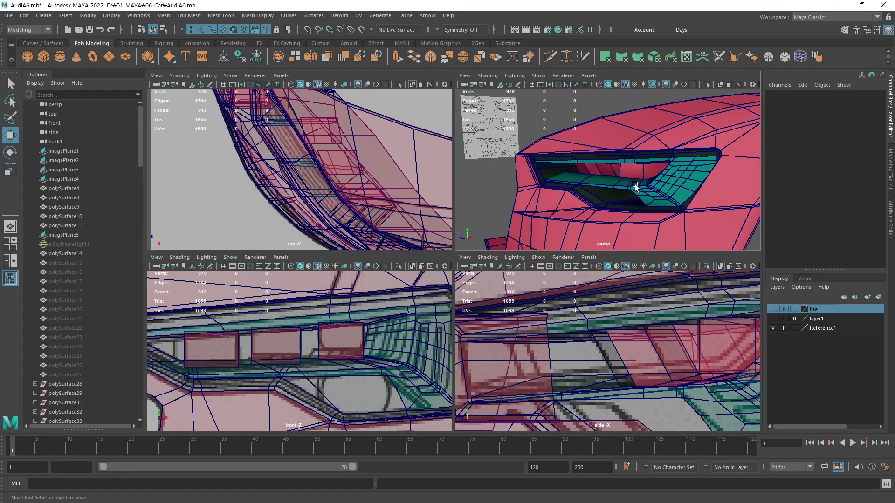
# - Zoom in on the slot trim mesh and select the edge loop along its border
pyautogui.press('space')
pyautogui.click(531, 291)
pyautogui.scroll(3, 532, 292)
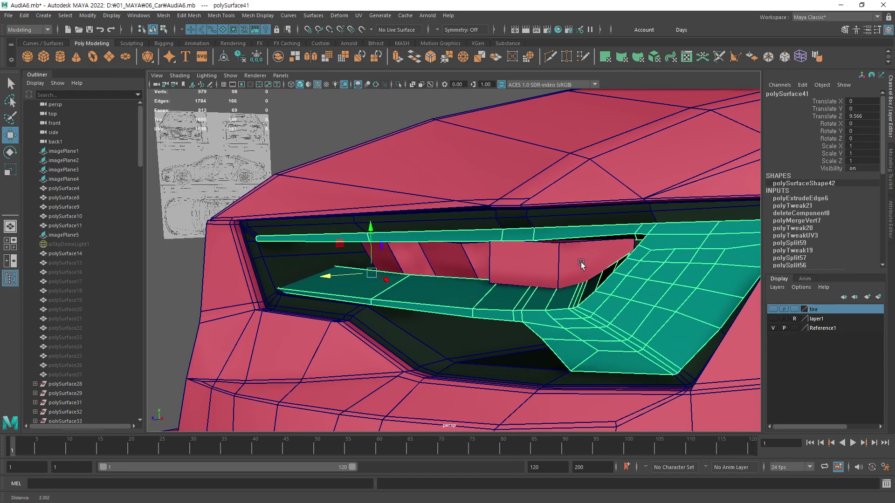
pyautogui.moveTo(581, 264)
pyautogui.keyDown('alt'); pyautogui.mouseDown()
pyautogui.moveTo(543, 259)
pyautogui.moveTo(466, 270)
pyautogui.mouseUp(); pyautogui.keyUp('alt')
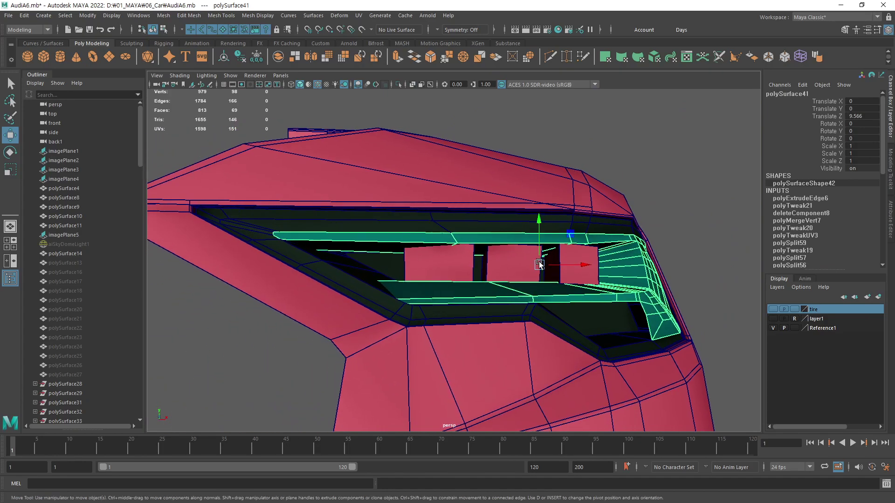
pyautogui.scroll(2, 529, 278)
pyautogui.keyDown('alt'); pyautogui.moveTo(530, 278); pyautogui.dragTo(476, 301); pyautogui.keyUp('alt')
pyautogui.scroll(2, 476, 302)
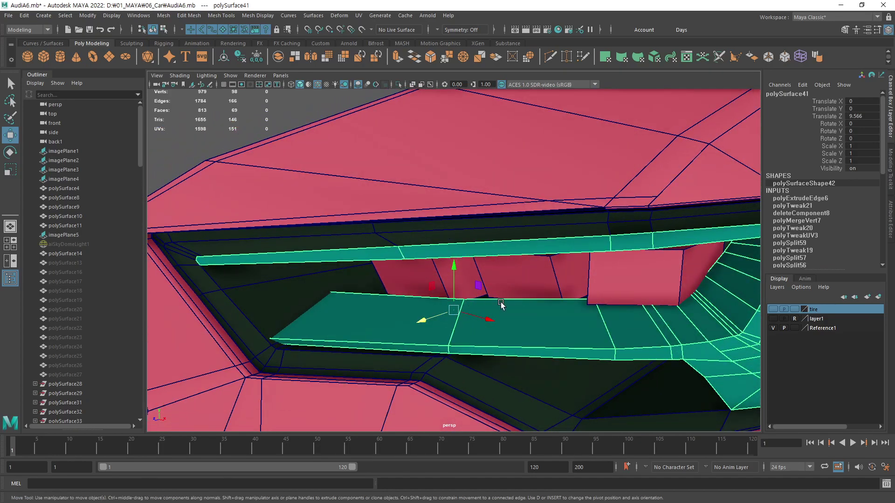
pyautogui.press('F10')
pyautogui.doubleClick(514, 299)
# - Isolate the teal headlight mesh alone in the perspective view
pyautogui.keyDown('alt'); pyautogui.moveTo(502, 321); pyautogui.dragTo(447, 298); pyautogui.keyUp('alt')
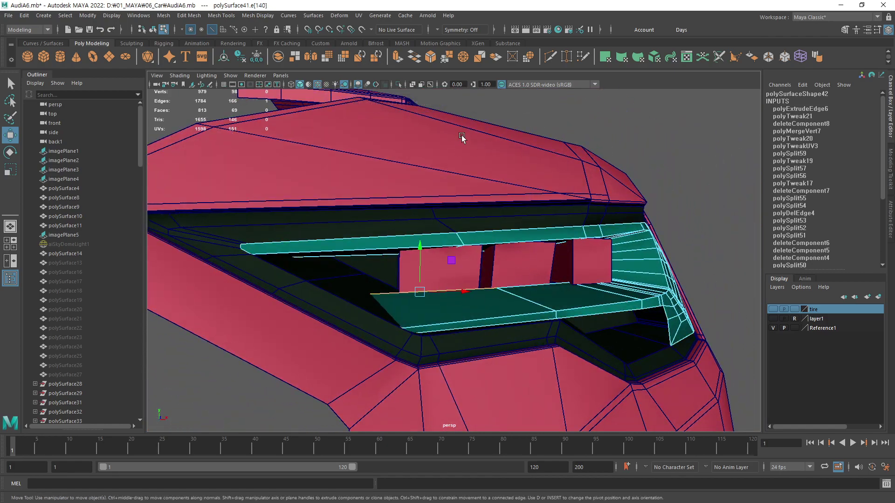
pyautogui.click(399, 84)
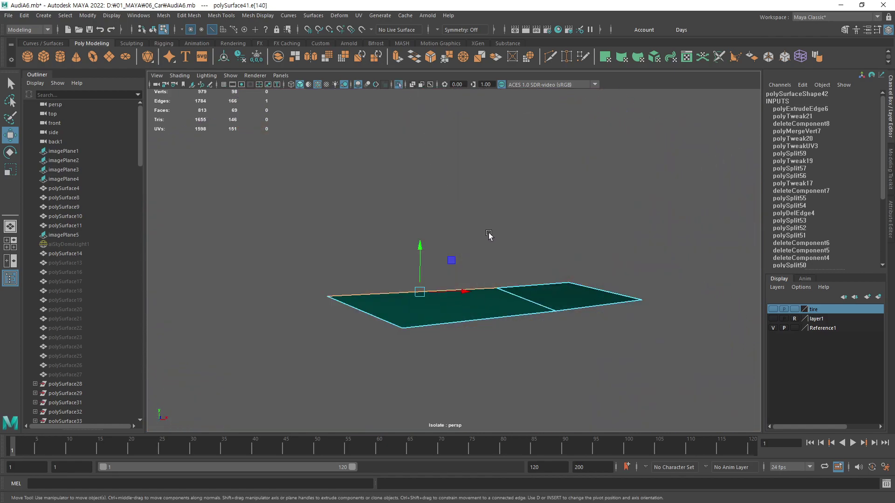
pyautogui.press('F8')
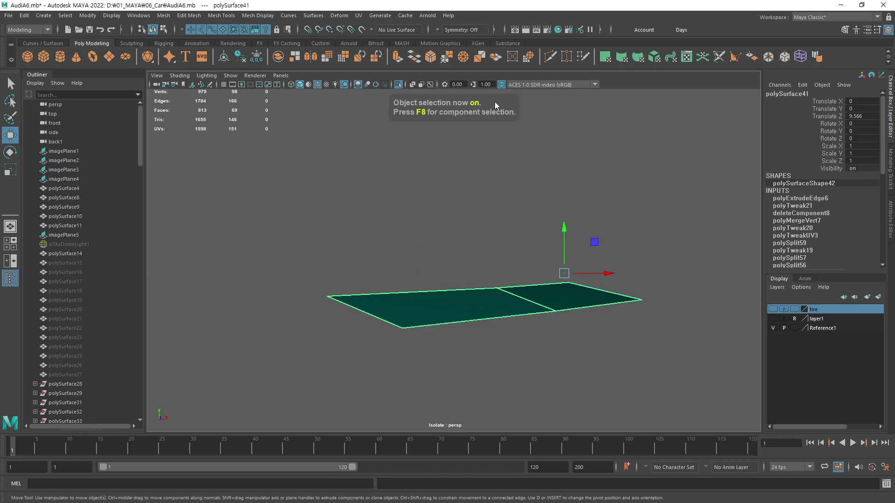
pyautogui.click(398, 85)
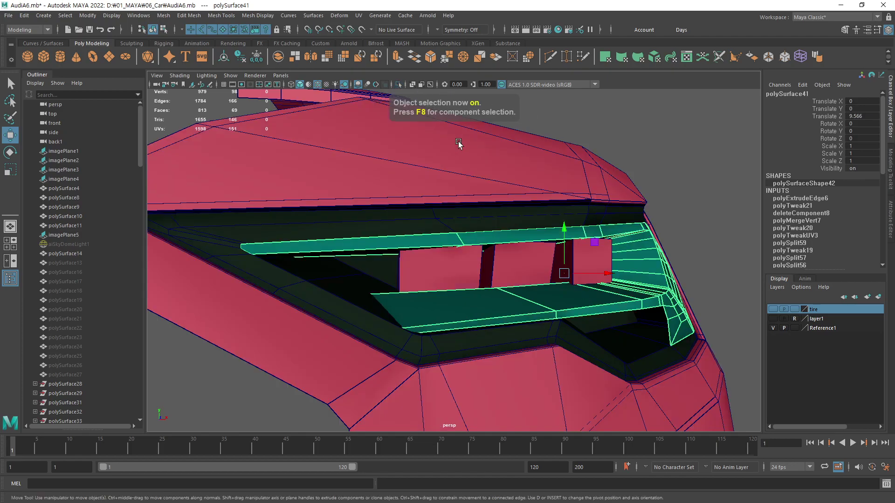
pyautogui.click(398, 84)
pyautogui.moveTo(524, 298)
pyautogui.keyDown('alt'); pyautogui.mouseDown()
pyautogui.moveTo(551, 285)
pyautogui.moveTo(511, 297)
pyautogui.mouseUp(); pyautogui.keyUp('alt')
# - Select the extra edge loops around the opening and delete them
pyautogui.press('F10')
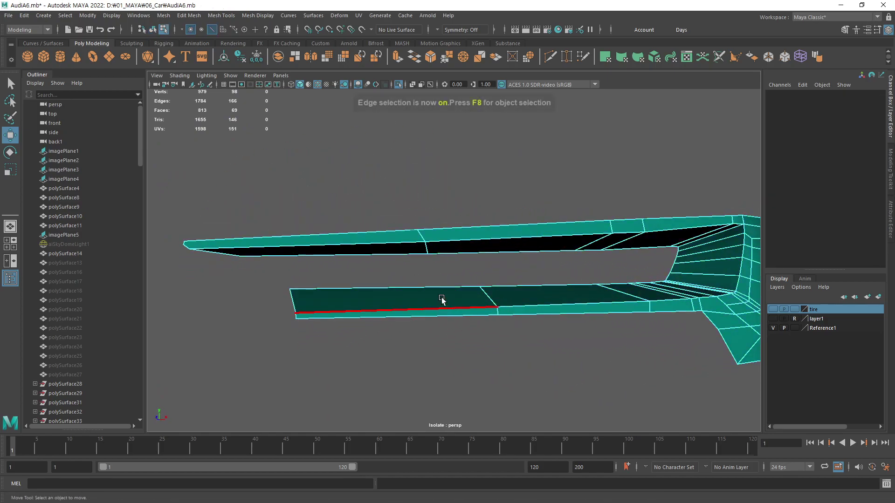
pyautogui.click(422, 287)
pyautogui.keyDown('shift'); pyautogui.doubleClick(399, 256); pyautogui.keyUp('shift')
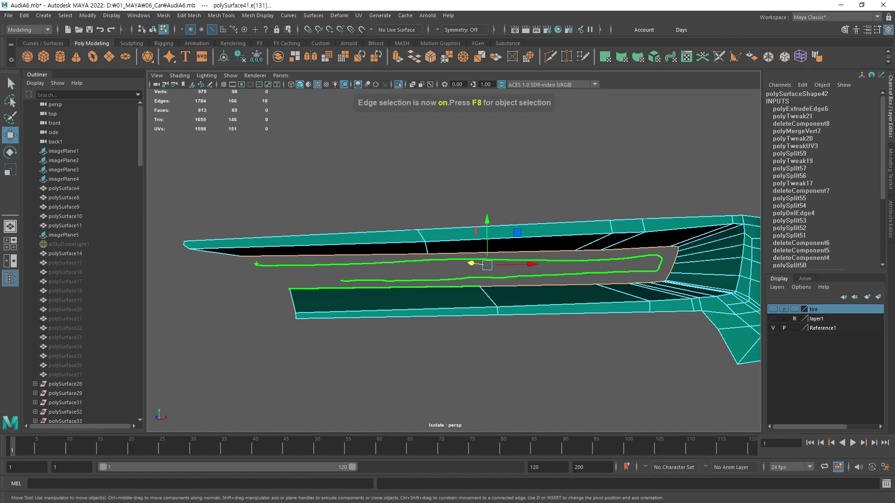
pyautogui.press('Delete')
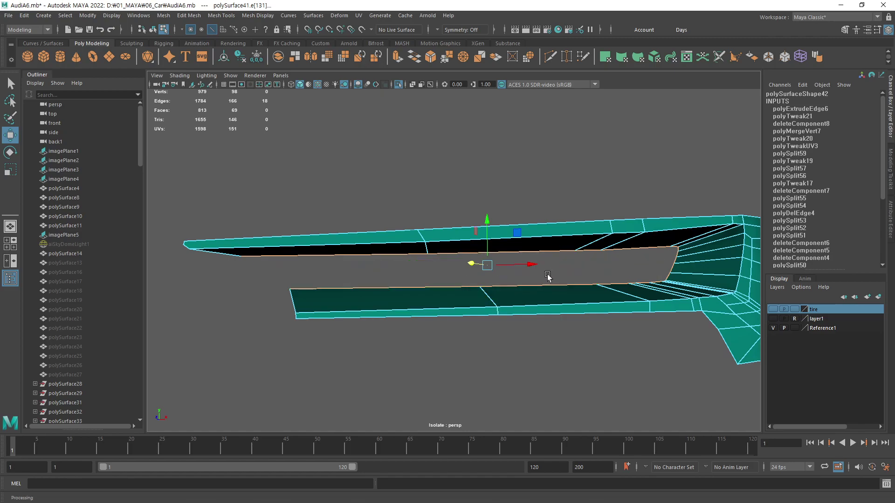
pyautogui.press('space')
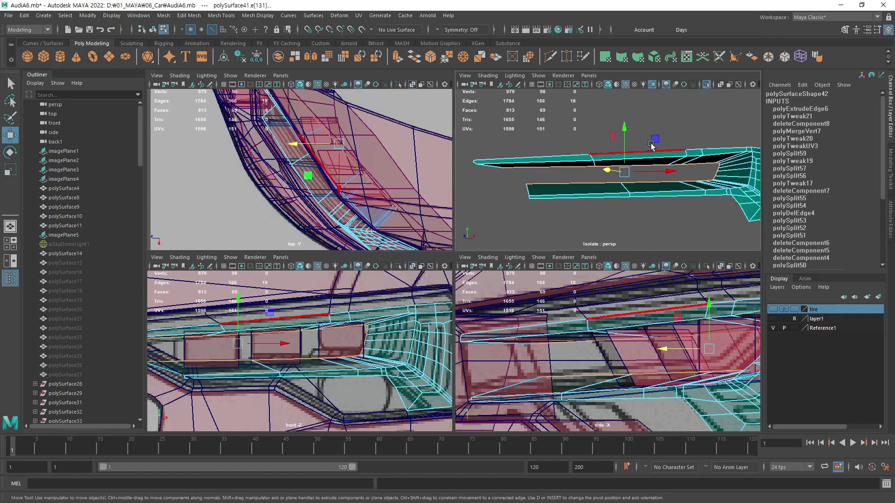
pyautogui.hotkey('ctrl', '1')
pyautogui.press('space')
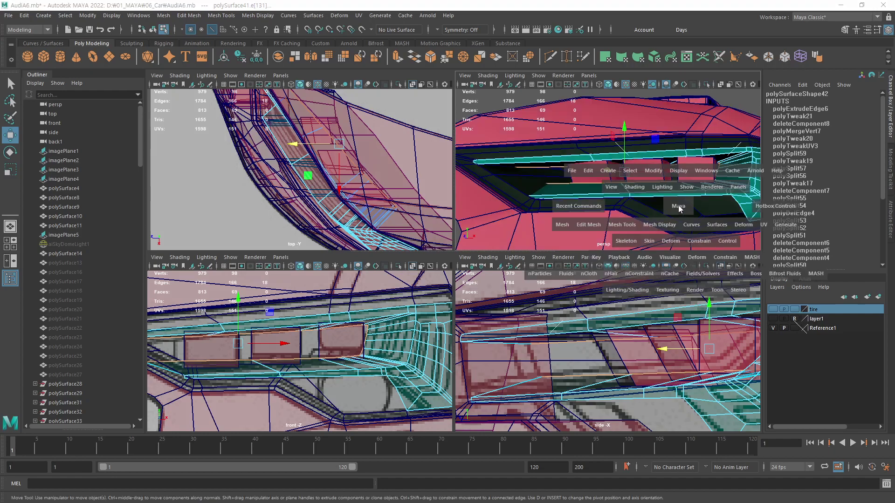
pyautogui.moveTo(671, 208)
pyautogui.keyDown('alt'); pyautogui.mouseDown()
pyautogui.moveTo(595, 219)
pyautogui.moveTo(465, 261)
pyautogui.moveTo(577, 272)
pyautogui.moveTo(583, 311)
pyautogui.moveTo(480, 309)
pyautogui.moveTo(519, 274)
pyautogui.mouseUp(); pyautogui.keyUp('alt')
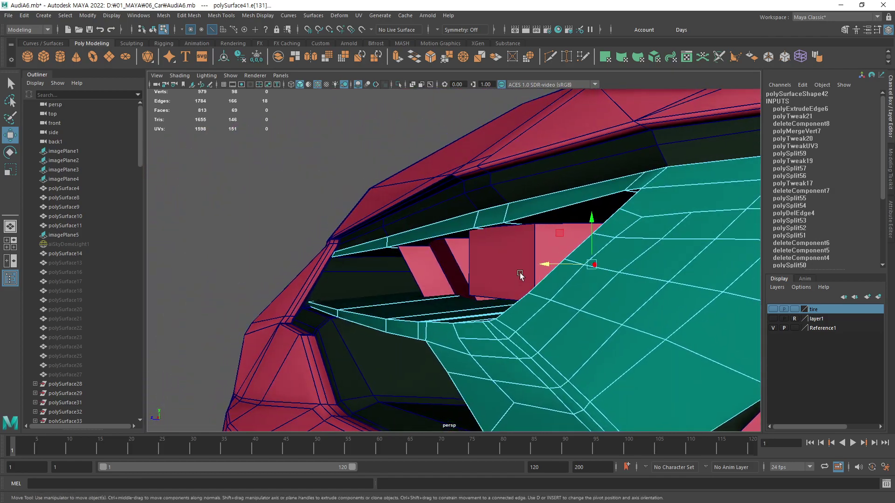
pyautogui.click(546, 266)
pyautogui.press('space')
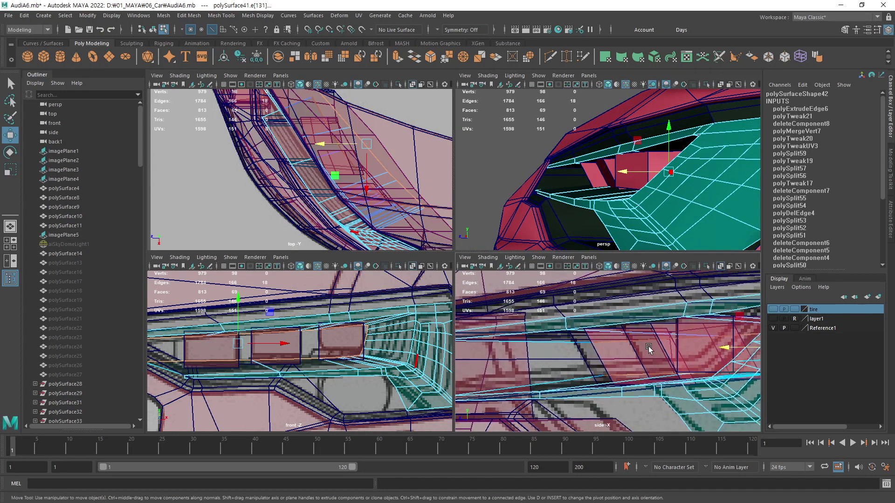
pyautogui.press('space')
pyautogui.scroll(-3, 489, 289)
pyautogui.keyDown('alt'); pyautogui.moveTo(489, 289); pyautogui.dragTo(541, 111); pyautogui.keyUp('alt')
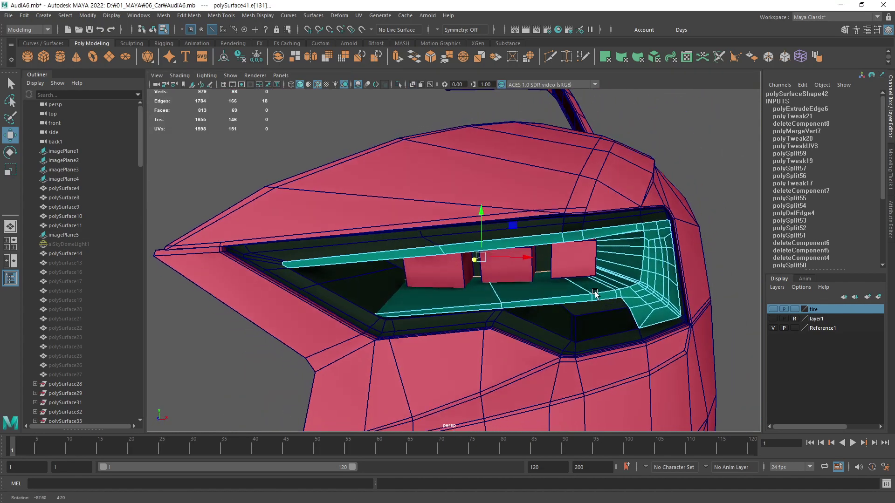
pyautogui.press('F8')
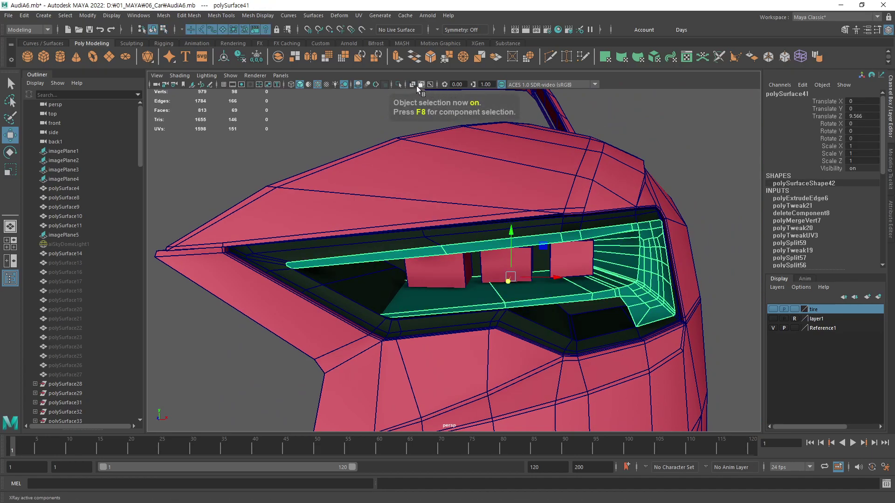
pyautogui.click(397, 84)
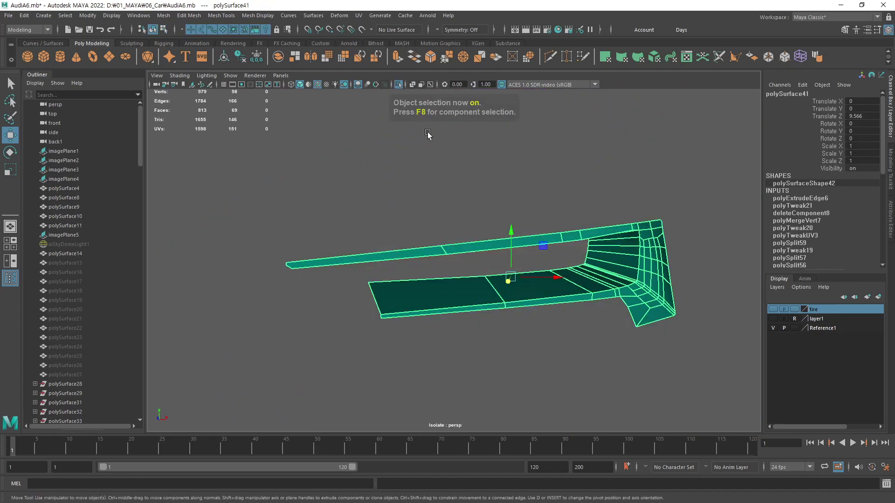
pyautogui.keyDown('alt'); pyautogui.moveTo(466, 261); pyautogui.dragTo(507, 275); pyautogui.keyUp('alt')
pyautogui.press('4')
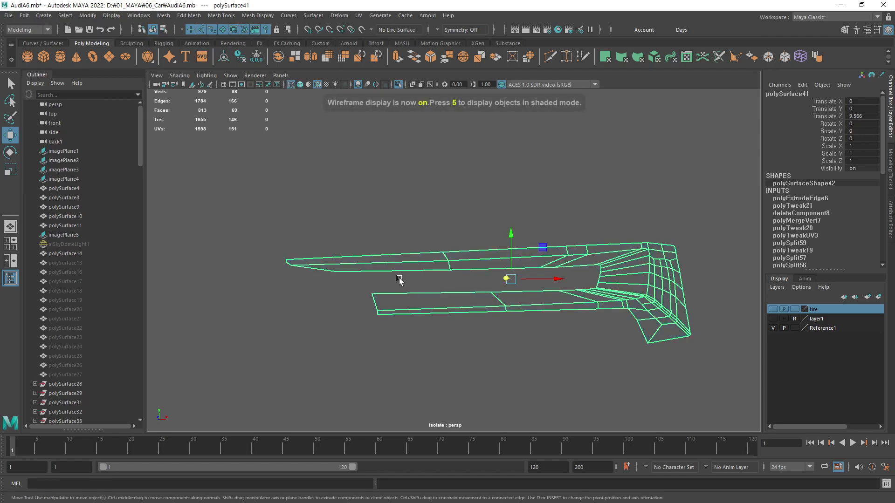
pyautogui.press('5')
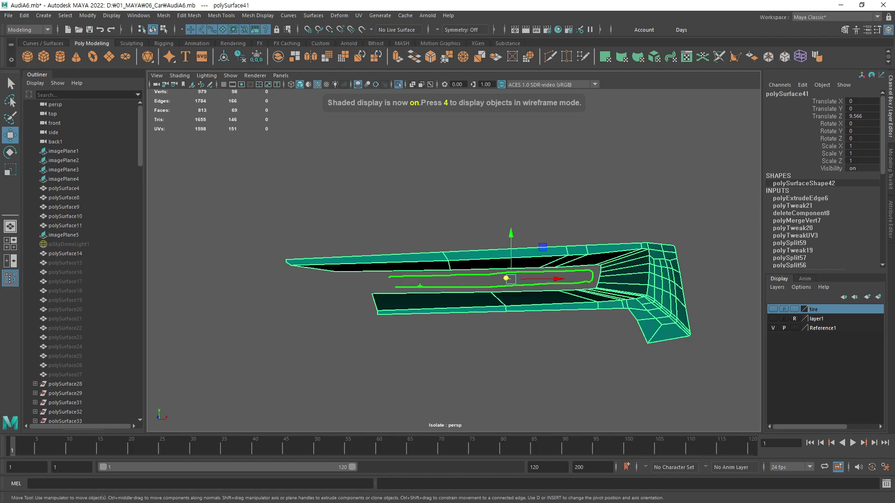
pyautogui.click(399, 84)
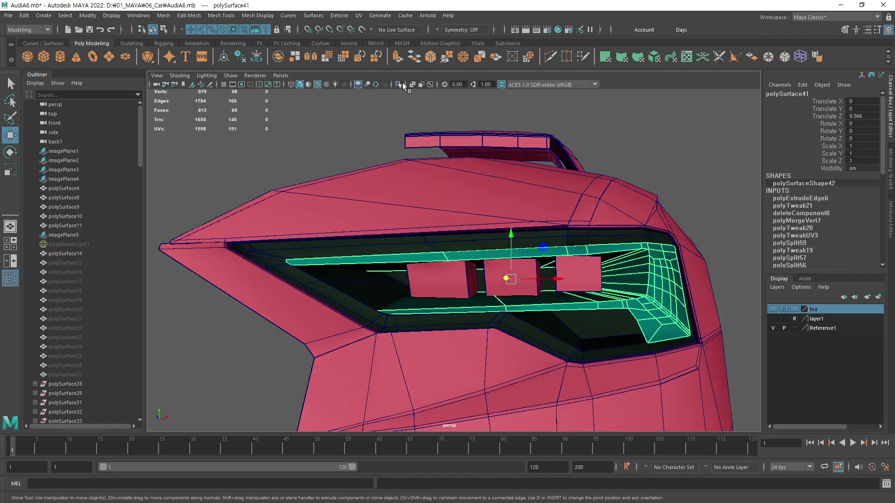
pyautogui.moveTo(494, 220)
pyautogui.keyDown('alt'); pyautogui.mouseDown()
pyautogui.moveTo(472, 286)
pyautogui.moveTo(551, 282)
pyautogui.moveTo(506, 333)
pyautogui.mouseUp(); pyautogui.keyUp('alt')
pyautogui.press('F10')
# - In the maximized side view, move the selected lower edges up toward the headlight outline
pyautogui.press('space')
pyautogui.press('space')
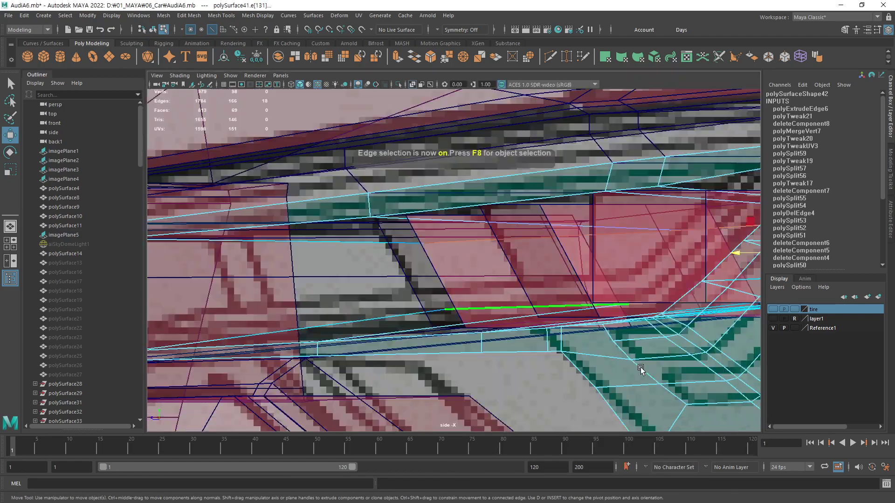
pyautogui.press('f')
pyautogui.scroll(3, 583, 357)
pyautogui.scroll(2, 567, 329)
pyautogui.keyDown('alt'); pyautogui.moveTo(569, 330); pyautogui.dragTo(569, 338, button='middle'); pyautogui.keyUp('alt')
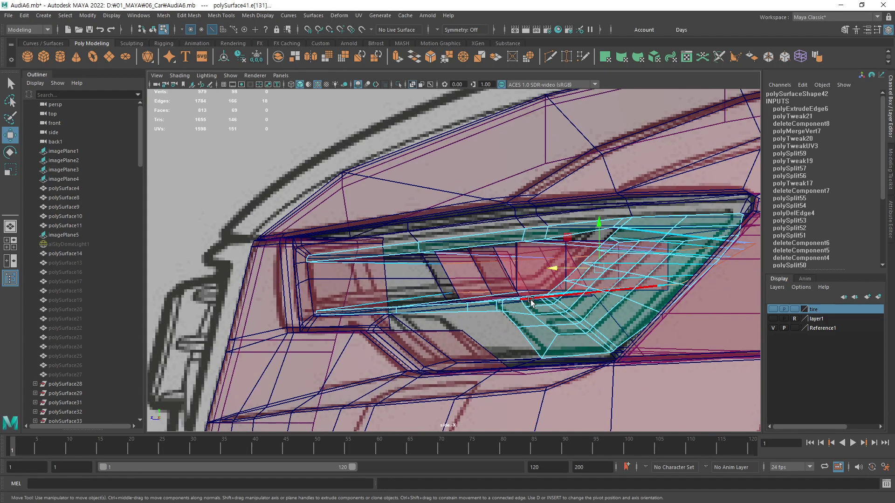
pyautogui.moveTo(561, 266); pyautogui.dragTo(553, 267)
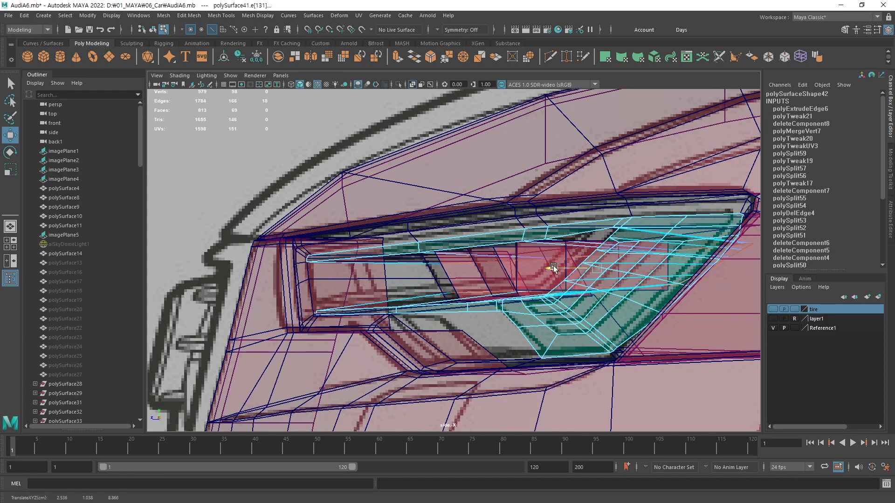
pyautogui.moveTo(600, 233); pyautogui.dragTo(602, 219)
# - Raise and scale the edges slightly more to match the reference, then select the right-hand lamp box
pyautogui.press('r')
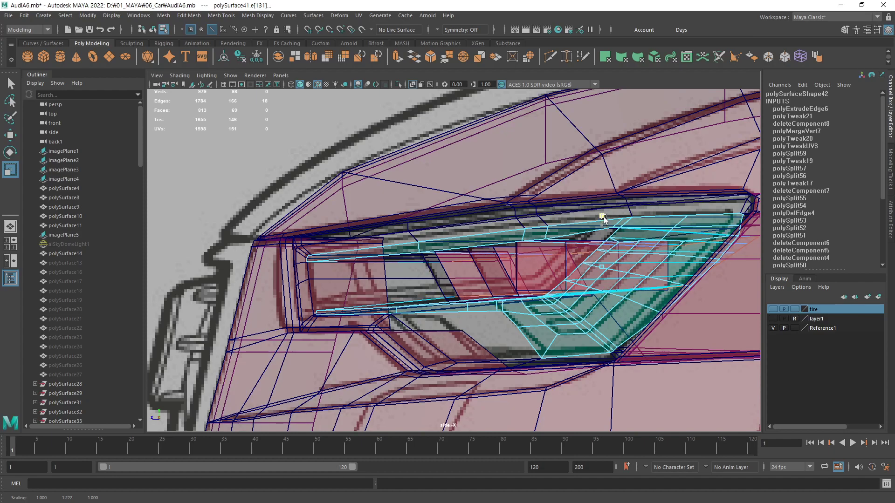
pyautogui.press('w')
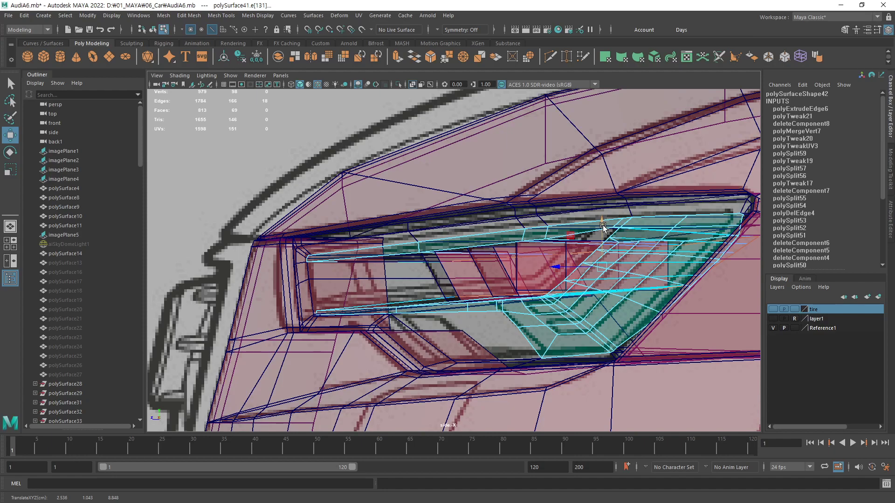
pyautogui.moveTo(602, 226); pyautogui.dragTo(602, 227)
pyautogui.press('r')
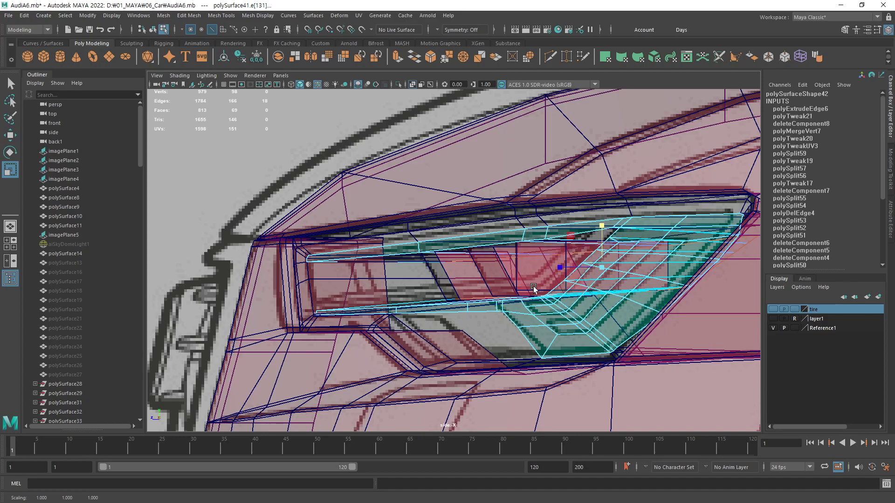
pyautogui.press('space')
pyautogui.press('space')
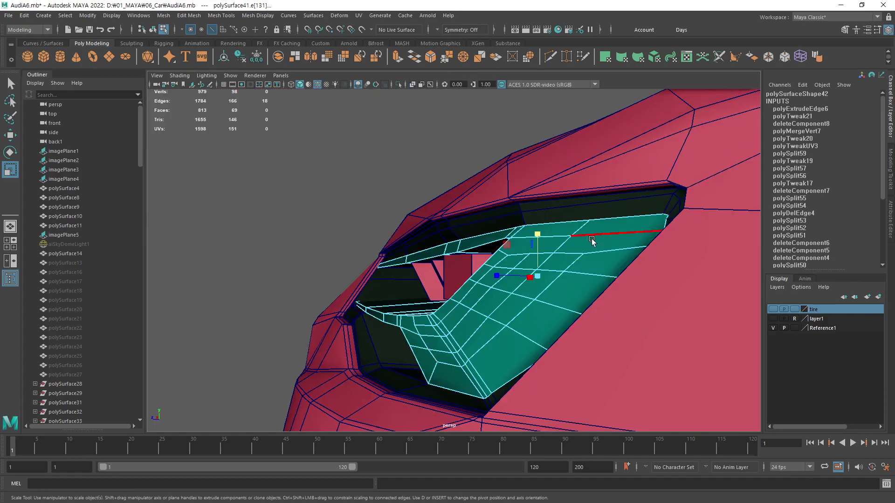
pyautogui.moveTo(606, 211)
pyautogui.keyDown('alt'); pyautogui.mouseDown()
pyautogui.moveTo(520, 312)
pyautogui.moveTo(645, 294)
pyautogui.moveTo(679, 300)
pyautogui.moveTo(521, 286)
pyautogui.moveTo(492, 301)
pyautogui.moveTo(601, 315)
pyautogui.mouseUp(); pyautogui.keyUp('alt')
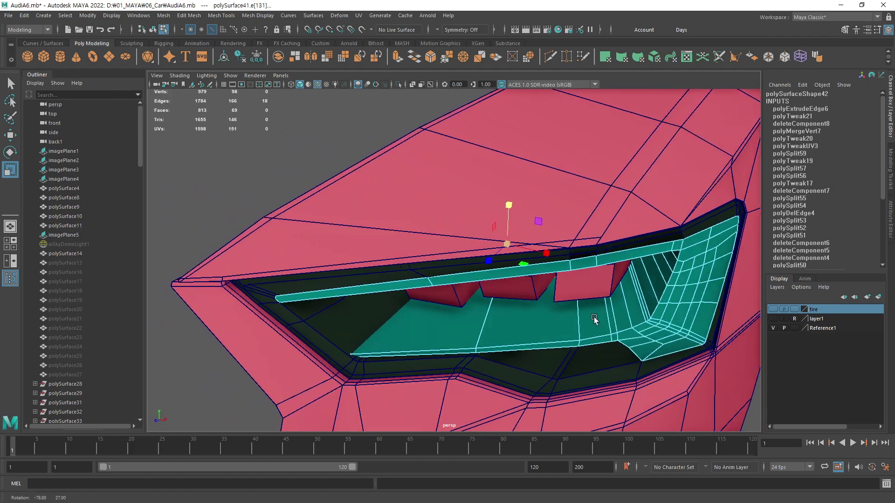
pyautogui.keyDown('alt'); pyautogui.moveTo(601, 315); pyautogui.dragTo(604, 282); pyautogui.keyUp('alt')
pyautogui.click(605, 281)
# - Make the right lamp box taller and lower it slightly
pyautogui.press('space')
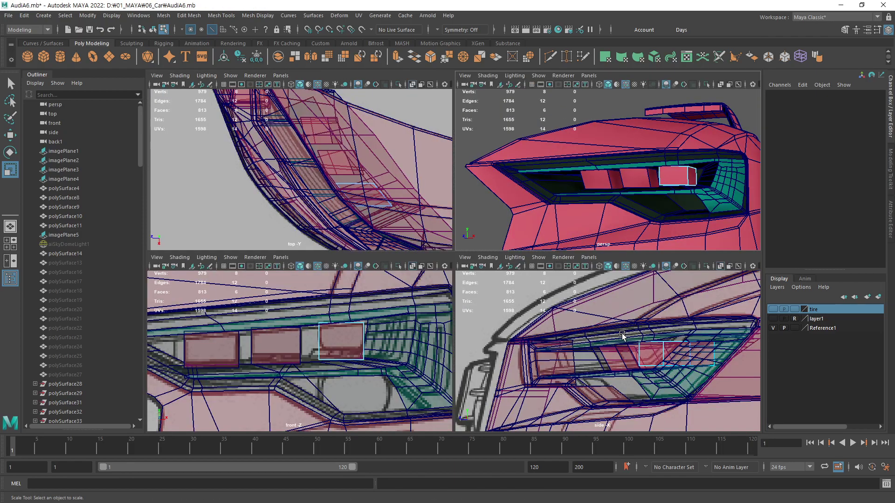
pyautogui.press('F8')
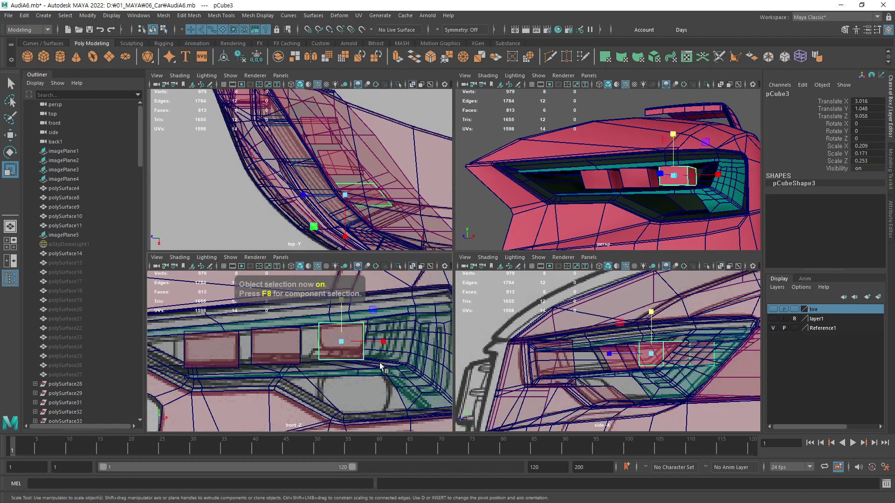
pyautogui.keyDown('alt'); pyautogui.moveTo(357, 362); pyautogui.dragTo(386, 360, button='middle'); pyautogui.keyUp('alt')
pyautogui.moveTo(363, 307)
pyautogui.mouseDown()
pyautogui.moveTo(363, 294)
pyautogui.moveTo(363, 308)
pyautogui.mouseUp()
pyautogui.press('w')
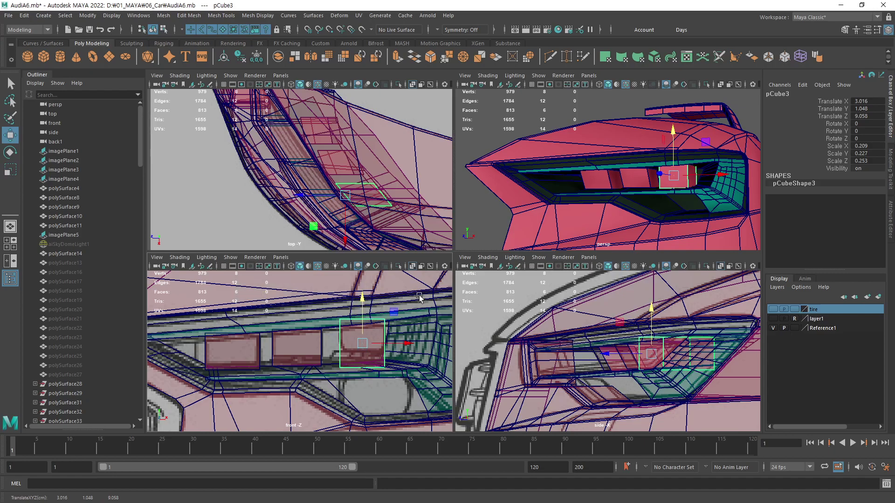
pyautogui.scroll(3, 606, 186)
pyautogui.keyDown('alt'); pyautogui.moveTo(605, 186); pyautogui.dragTo(619, 168); pyautogui.keyUp('alt')
pyautogui.scroll(2, 649, 200)
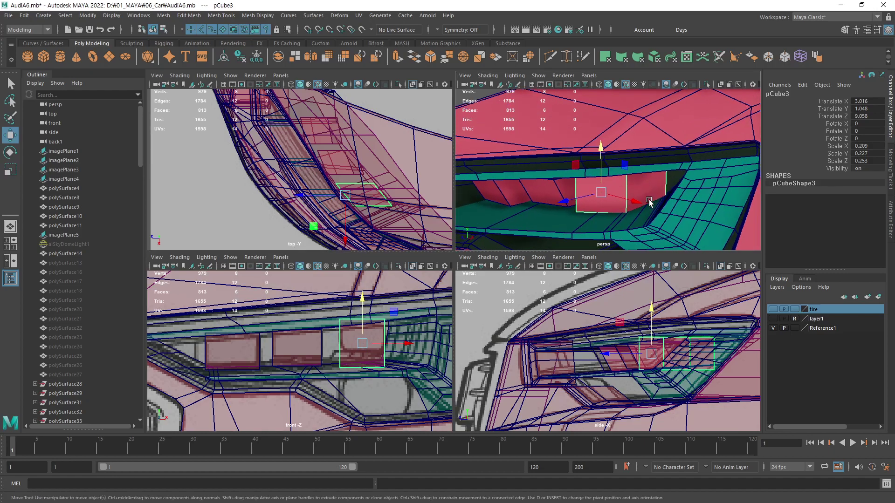
pyautogui.press('space')
pyautogui.moveTo(548, 272)
pyautogui.keyDown('alt'); pyautogui.mouseDown()
pyautogui.moveTo(573, 256)
pyautogui.moveTo(524, 234)
pyautogui.moveTo(504, 244)
pyautogui.mouseUp(); pyautogui.keyUp('alt')
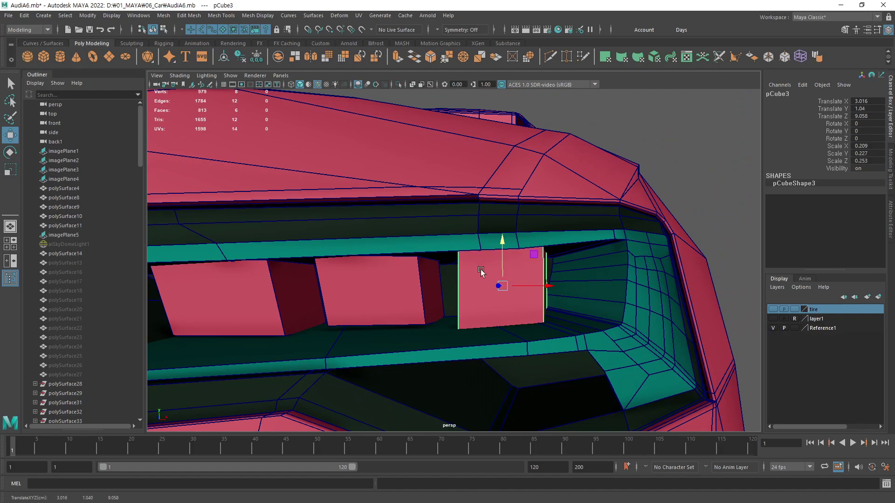
# - Scale the middle lamp box taller along Y
pyautogui.keyDown('alt'); pyautogui.moveTo(481, 272); pyautogui.dragTo(606, 249); pyautogui.keyUp('alt')
pyautogui.click(528, 269)
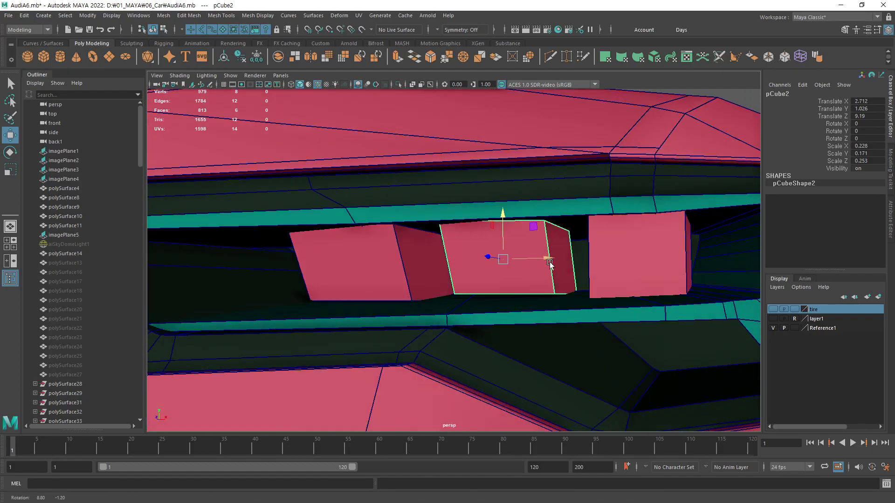
pyautogui.moveTo(539, 225)
pyautogui.keyDown('alt'); pyautogui.mouseDown()
pyautogui.moveTo(544, 264)
pyautogui.moveTo(571, 263)
pyautogui.moveTo(588, 224)
pyautogui.mouseUp(); pyautogui.keyUp('alt')
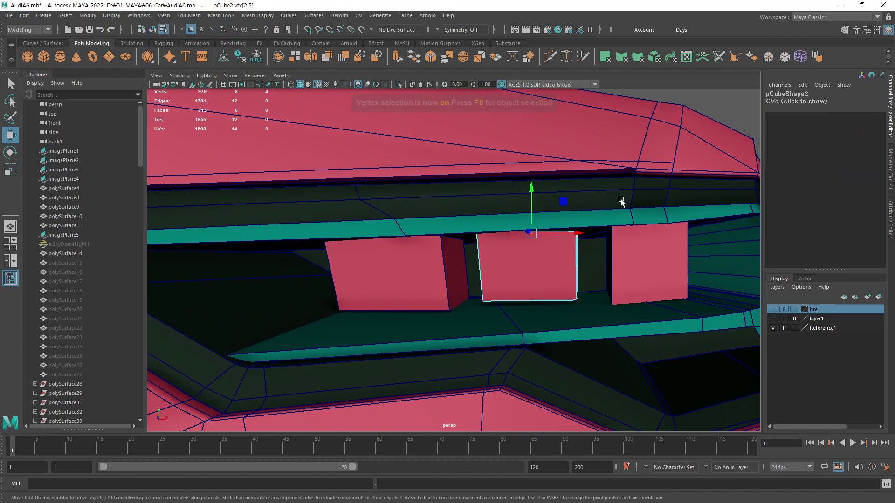
pyautogui.press('F9')
pyautogui.press('F8')
pyautogui.press('r')
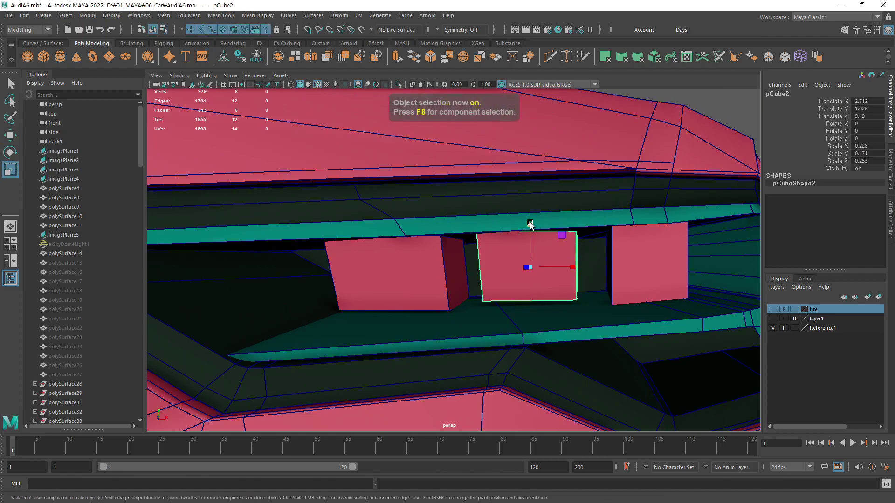
pyautogui.moveTo(529, 226); pyautogui.dragTo(528, 217)
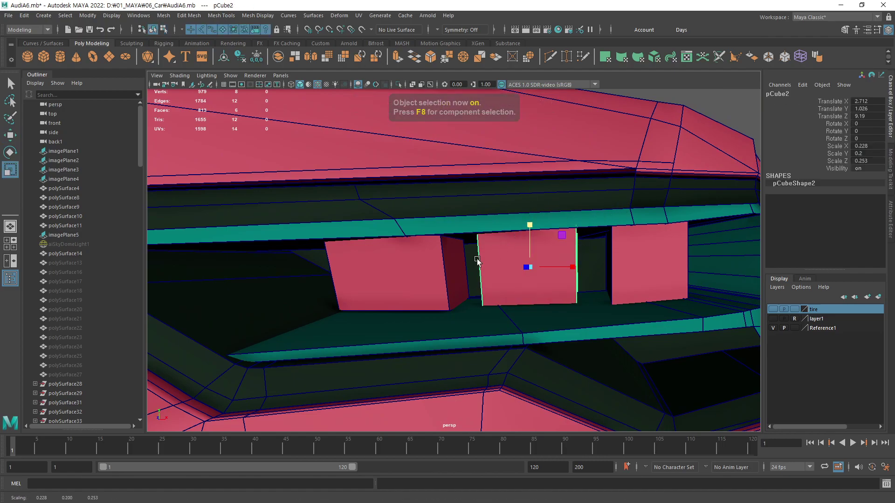
# - Adjust the left lamp box's height to fit the opening
pyautogui.keyDown('alt'); pyautogui.moveTo(476, 259); pyautogui.dragTo(542, 253); pyautogui.keyUp('alt')
pyautogui.click(543, 253)
pyautogui.moveTo(519, 217); pyautogui.dragTo(514, 215)
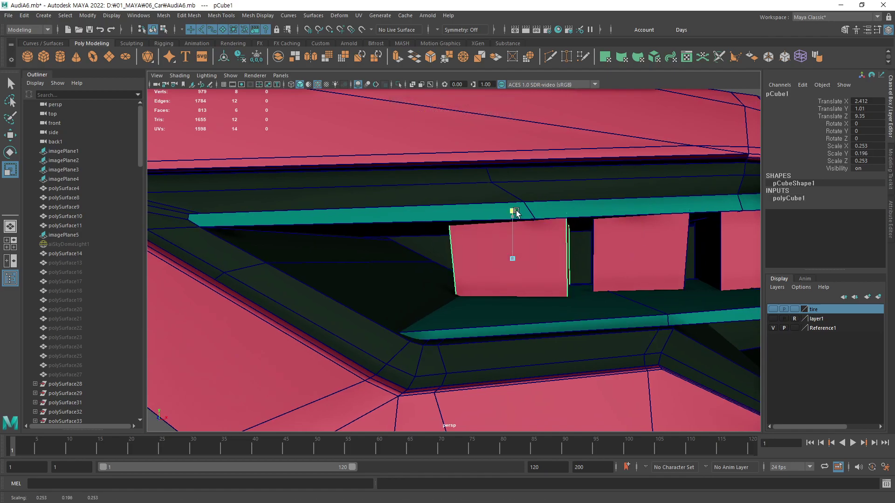
pyautogui.scroll(-3, 638, 247)
pyautogui.keyDown('alt'); pyautogui.moveTo(561, 274); pyautogui.dragTo(396, 280); pyautogui.keyUp('alt')
pyautogui.press('space')
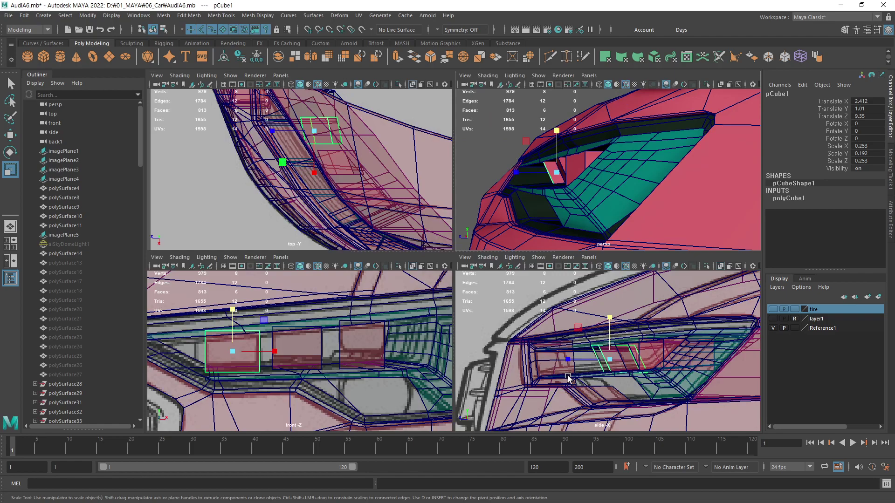
pyautogui.press('space')
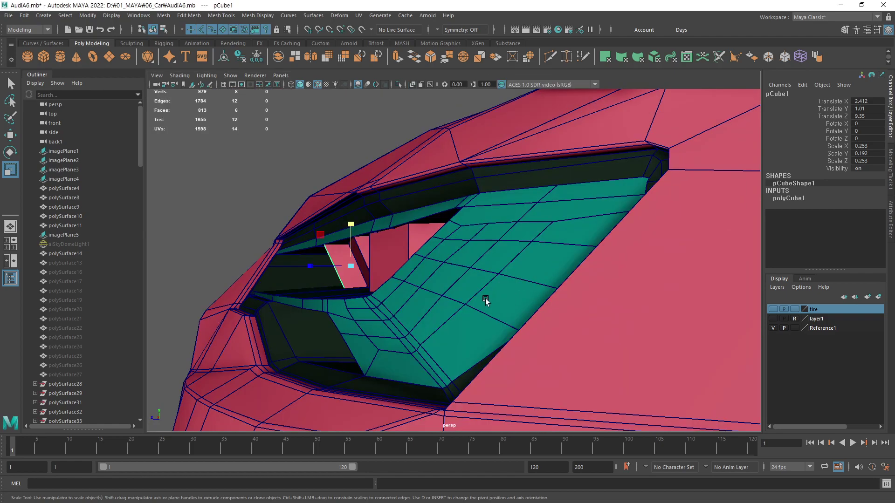
pyautogui.moveTo(485, 302)
pyautogui.keyDown('alt'); pyautogui.mouseDown()
pyautogui.moveTo(535, 297)
pyautogui.moveTo(545, 281)
pyautogui.moveTo(407, 297)
pyautogui.moveTo(403, 308)
pyautogui.moveTo(442, 308)
pyautogui.mouseUp(); pyautogui.keyUp('alt')
pyautogui.click(535, 286)
# - Select all three lamp boxes and inspect them from several angles
pyautogui.press('F8')
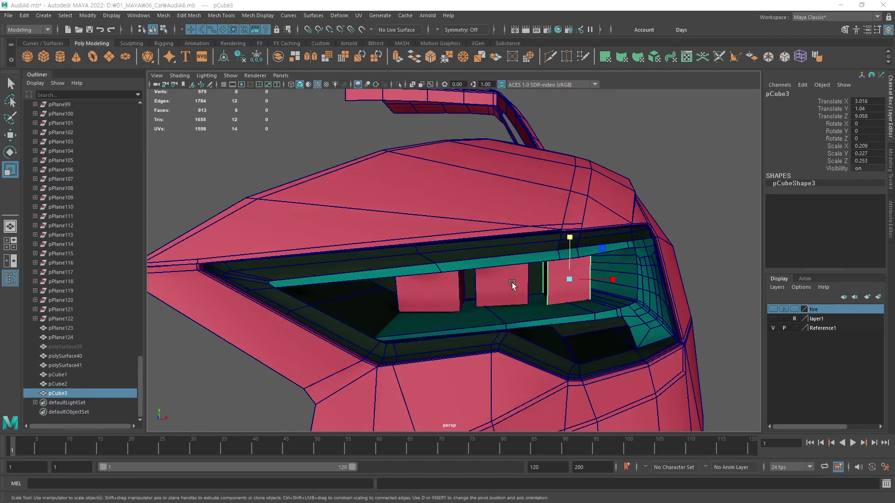
pyautogui.keyDown('shift'); pyautogui.click(513, 286); pyautogui.keyUp('shift')
pyautogui.keyDown('shift'); pyautogui.click(448, 294); pyautogui.keyUp('shift')
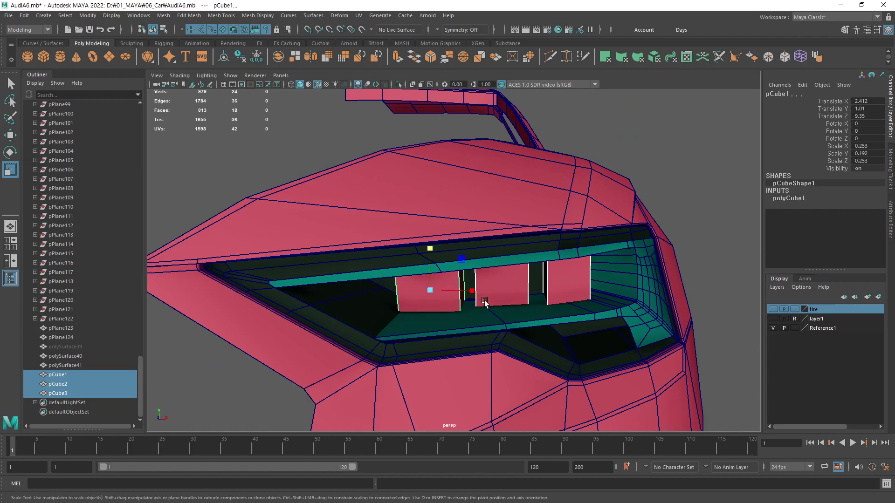
pyautogui.moveTo(440, 133)
pyautogui.keyDown('alt'); pyautogui.mouseDown()
pyautogui.moveTo(485, 294)
pyautogui.moveTo(515, 282)
pyautogui.mouseUp(); pyautogui.keyUp('alt')
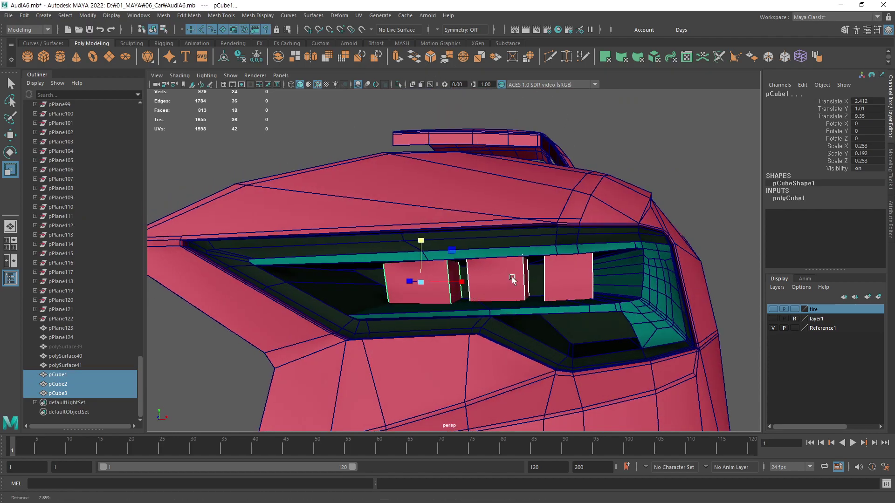
pyautogui.scroll(5, 653, 274)
pyautogui.keyDown('alt'); pyautogui.moveTo(644, 289); pyautogui.dragTo(625, 282); pyautogui.keyUp('alt')
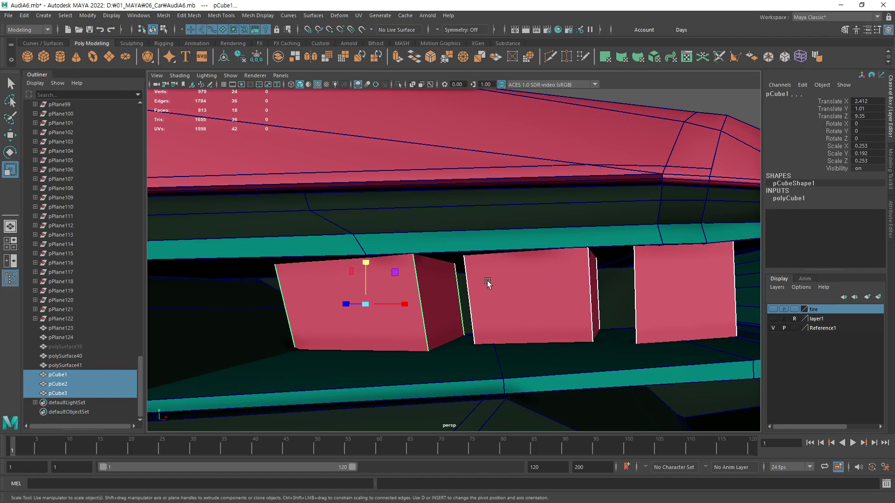
pyautogui.keyDown('alt'); pyautogui.moveTo(434, 293); pyautogui.dragTo(485, 289); pyautogui.keyUp('alt')
pyautogui.moveTo(513, 260)
pyautogui.keyDown('alt'); pyautogui.mouseDown()
pyautogui.moveTo(441, 265)
pyautogui.moveTo(522, 290)
pyautogui.mouseUp(); pyautogui.keyUp('alt')
pyautogui.press('space')
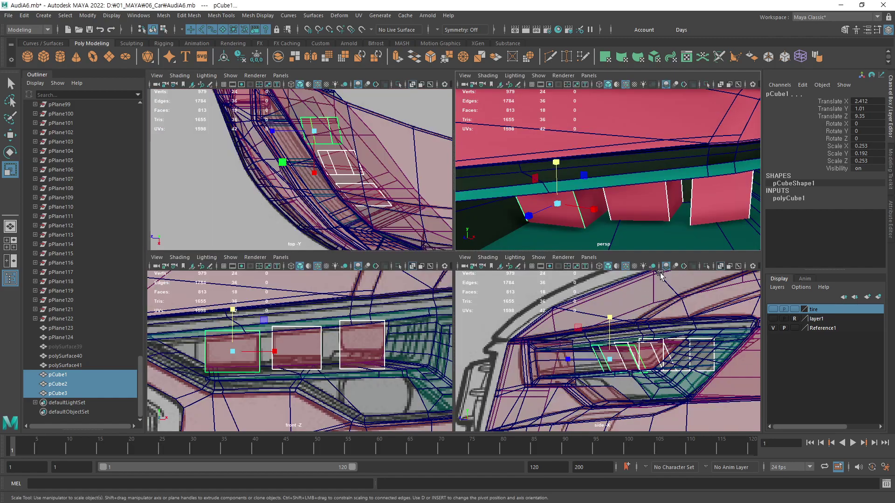
pyautogui.press('space')
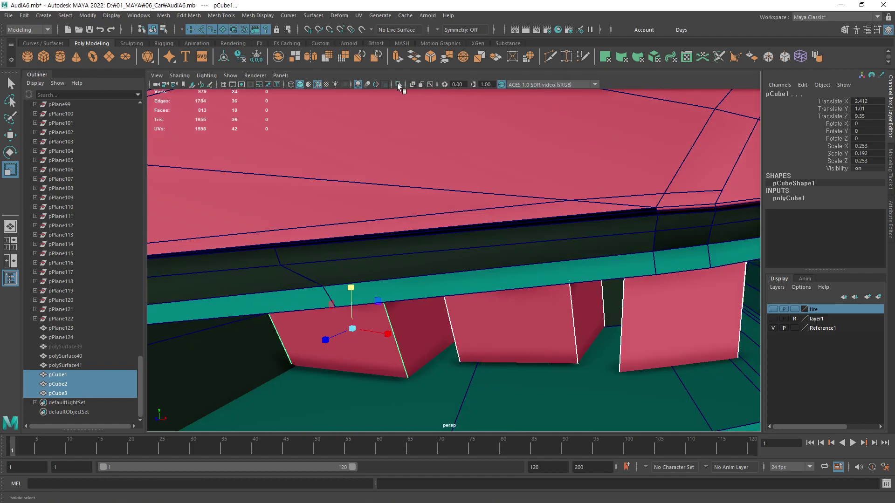
# - Isolate the three lamp boxes and delete their six front faces
pyautogui.click(398, 85)
pyautogui.keyDown('alt'); pyautogui.moveTo(573, 286); pyautogui.dragTo(524, 309); pyautogui.keyUp('alt')
pyautogui.press('F11')
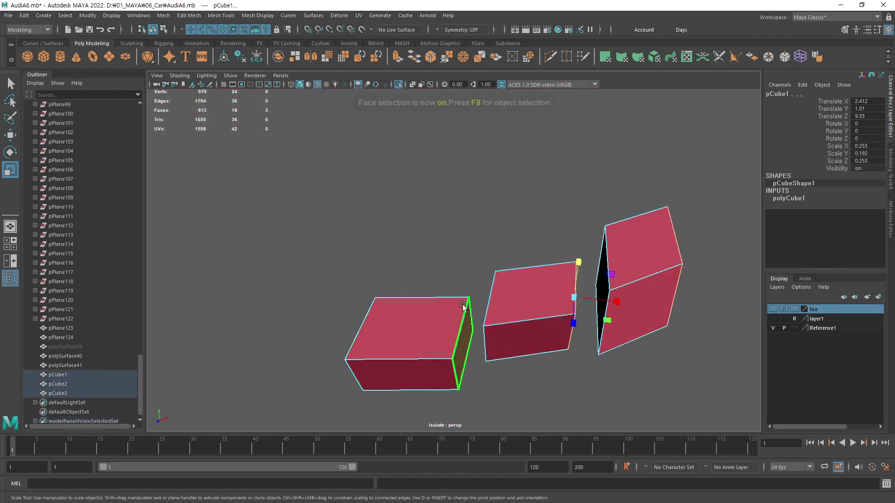
pyautogui.click(463, 305)
pyautogui.keyDown('shift'); pyautogui.click(512, 298); pyautogui.keyUp('shift')
pyautogui.keyDown('shift'); pyautogui.click(652, 247); pyautogui.keyUp('shift')
pyautogui.moveTo(667, 261)
pyautogui.keyDown('alt'); pyautogui.mouseDown()
pyautogui.moveTo(634, 270)
pyautogui.moveTo(651, 285)
pyautogui.mouseUp(); pyautogui.keyUp('alt')
pyautogui.keyDown('shift'); pyautogui.click(652, 285); pyautogui.keyUp('shift')
pyautogui.keyDown('shift'); pyautogui.click(543, 296); pyautogui.keyUp('shift')
pyautogui.keyDown('shift'); pyautogui.click(466, 261); pyautogui.keyUp('shift')
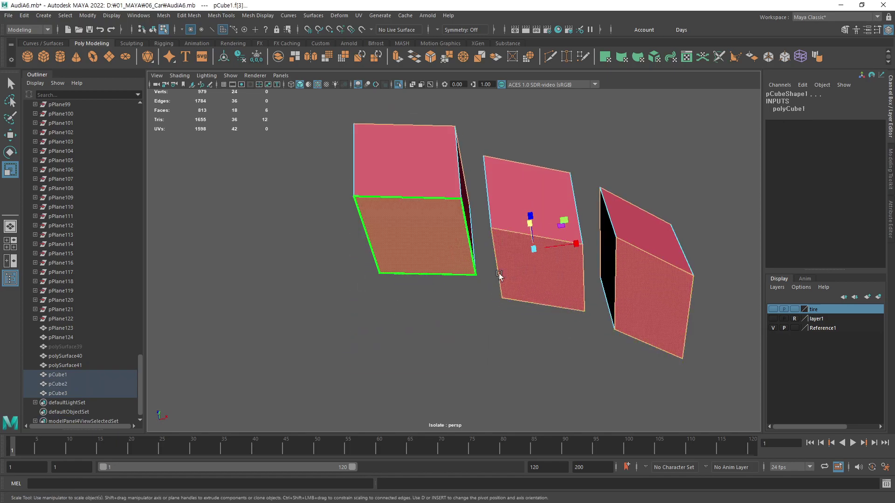
pyautogui.press('Delete')
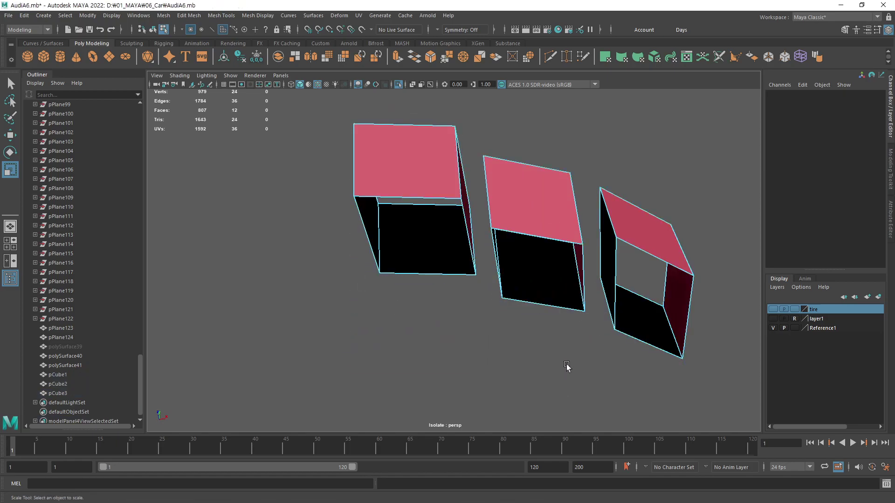
# - Delete the inner back face of each of the three boxes
pyautogui.click(626, 334)
pyautogui.keyDown('shift'); pyautogui.click(545, 295); pyautogui.keyUp('shift')
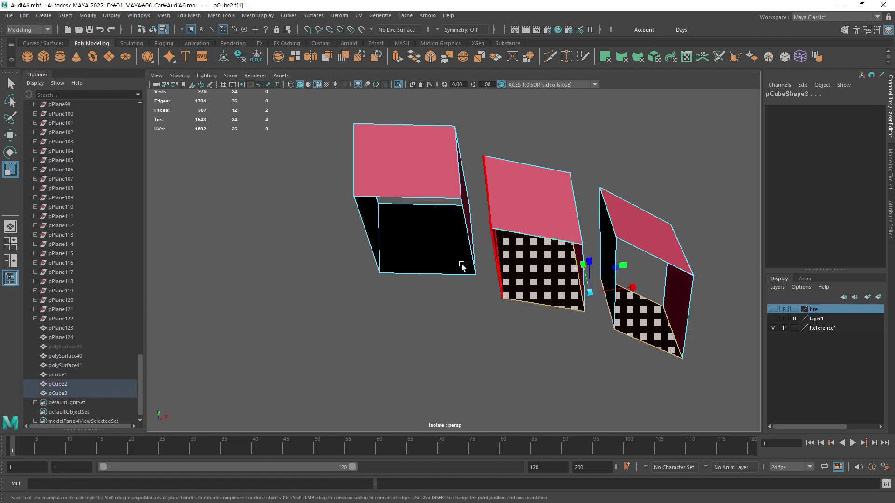
pyautogui.keyDown('shift'); pyautogui.click(464, 264); pyautogui.keyUp('shift')
pyautogui.press('Delete')
pyautogui.moveTo(617, 303)
pyautogui.keyDown('alt'); pyautogui.mouseDown()
pyautogui.moveTo(624, 280)
pyautogui.moveTo(533, 303)
pyautogui.moveTo(615, 355)
pyautogui.moveTo(635, 345)
pyautogui.moveTo(642, 354)
pyautogui.moveTo(615, 345)
pyautogui.moveTo(615, 316)
pyautogui.moveTo(555, 310)
pyautogui.moveTo(618, 331)
pyautogui.moveTo(589, 309)
pyautogui.moveTo(595, 340)
pyautogui.moveTo(595, 325)
pyautogui.mouseUp(); pyautogui.keyUp('alt')
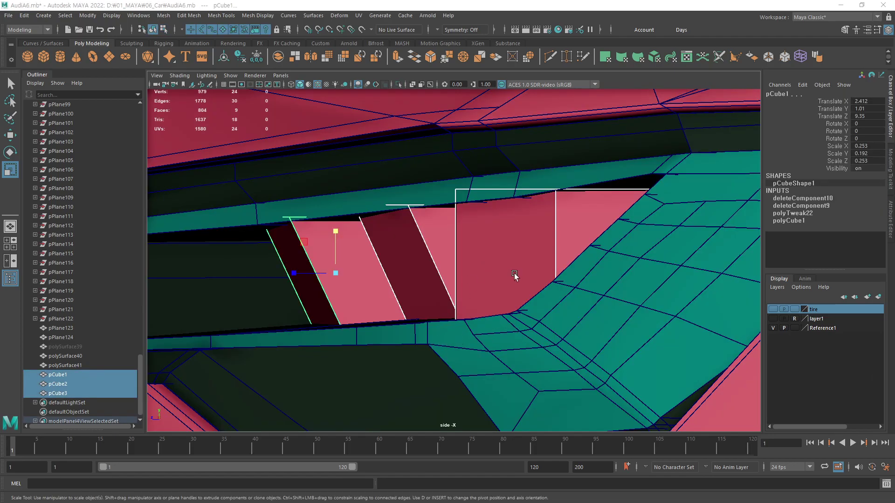
pyautogui.moveTo(503, 252)
pyautogui.keyDown('alt'); pyautogui.mouseDown()
pyautogui.moveTo(543, 241)
pyautogui.moveTo(550, 263)
pyautogui.moveTo(604, 282)
pyautogui.moveTo(578, 293)
pyautogui.mouseUp(); pyautogui.keyUp('alt')
pyautogui.press('space')
pyautogui.press('space')
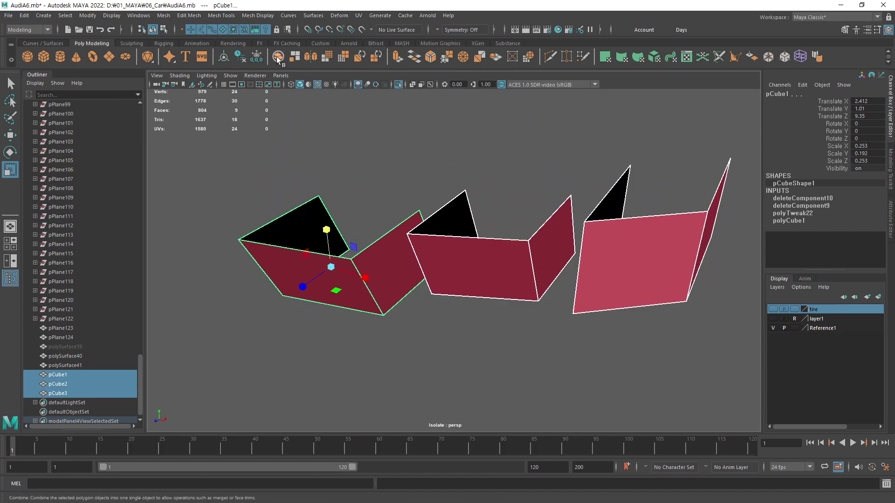
# - Combine the three boxes into one mesh and bridge the first pair of facing side faces
pyautogui.click(276, 56)
pyautogui.moveTo(365, 205)
pyautogui.keyDown('alt'); pyautogui.mouseDown()
pyautogui.moveTo(455, 292)
pyautogui.moveTo(536, 314)
pyautogui.moveTo(592, 278)
pyautogui.moveTo(544, 325)
pyautogui.mouseUp(); pyautogui.keyUp('alt')
pyautogui.press('F11')
pyautogui.click(557, 240)
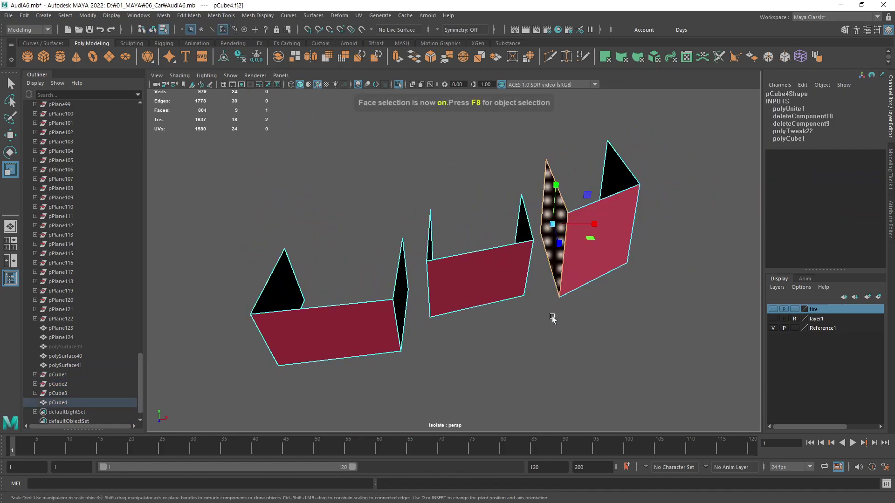
pyautogui.moveTo(557, 240)
pyautogui.keyDown('alt'); pyautogui.mouseDown()
pyautogui.moveTo(528, 316)
pyautogui.moveTo(669, 286)
pyautogui.moveTo(559, 275)
pyautogui.moveTo(483, 303)
pyautogui.mouseUp(); pyautogui.keyUp('alt')
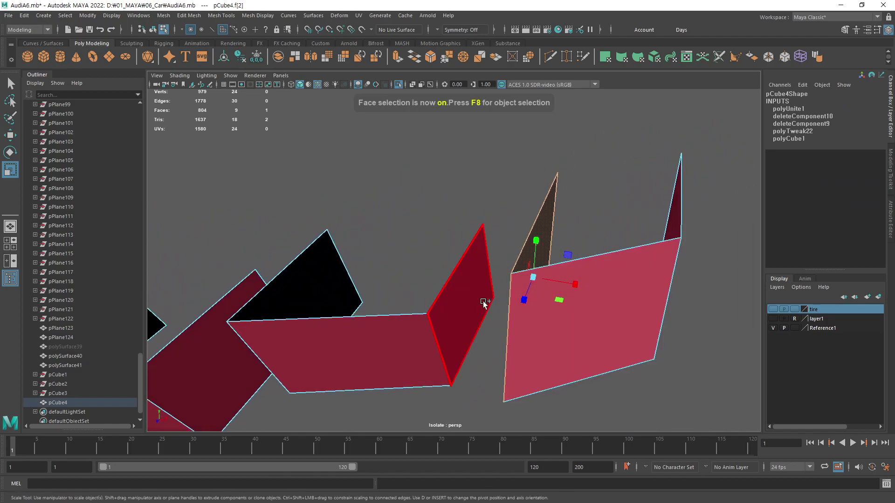
pyautogui.keyDown('shift'); pyautogui.click(483, 307); pyautogui.keyUp('shift')
pyautogui.moveTo(490, 347)
pyautogui.keyDown('alt'); pyautogui.mouseDown()
pyautogui.moveTo(539, 363)
pyautogui.moveTo(508, 356)
pyautogui.mouseUp(); pyautogui.keyUp('alt')
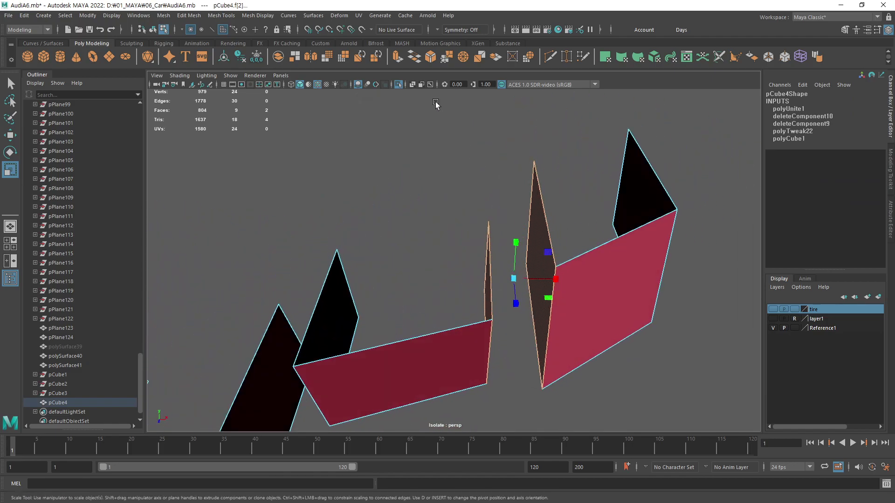
pyautogui.click(415, 59)
# - Bridge the second pair of facing side faces to complete the strip
pyautogui.moveTo(537, 276)
pyautogui.keyDown('alt'); pyautogui.mouseDown()
pyautogui.moveTo(472, 286)
pyautogui.moveTo(593, 266)
pyautogui.moveTo(509, 283)
pyautogui.moveTo(535, 275)
pyautogui.moveTo(505, 294)
pyautogui.moveTo(431, 289)
pyautogui.mouseUp(); pyautogui.keyUp('alt')
pyautogui.click(535, 274)
pyautogui.keyDown('shift'); pyautogui.click(431, 289); pyautogui.keyUp('shift')
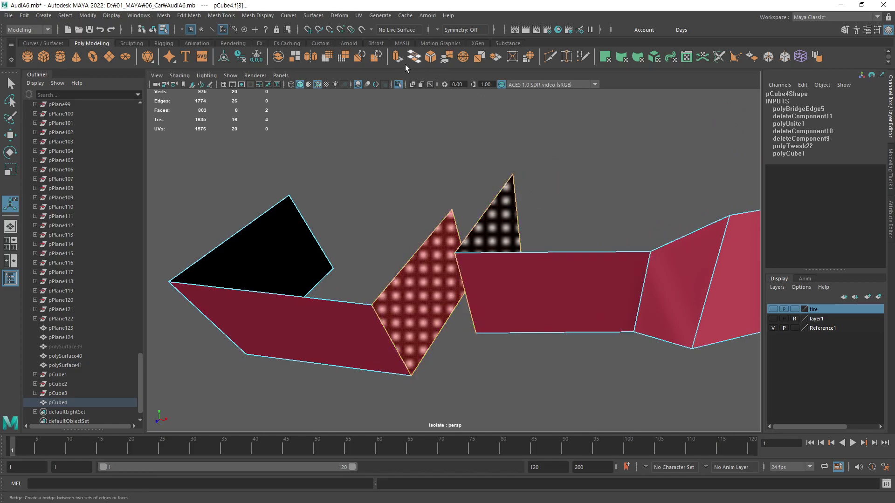
pyautogui.click(417, 61)
pyautogui.moveTo(536, 275)
pyautogui.keyDown('alt'); pyautogui.mouseDown()
pyautogui.moveTo(559, 279)
pyautogui.moveTo(319, 326)
pyautogui.moveTo(348, 274)
pyautogui.moveTo(388, 310)
pyautogui.moveTo(507, 276)
pyautogui.mouseUp(); pyautogui.keyUp('alt')
pyautogui.moveTo(595, 251)
pyautogui.keyDown('alt'); pyautogui.mouseDown()
pyautogui.moveTo(421, 378)
pyautogui.moveTo(554, 316)
pyautogui.mouseUp(); pyautogui.keyUp('alt')
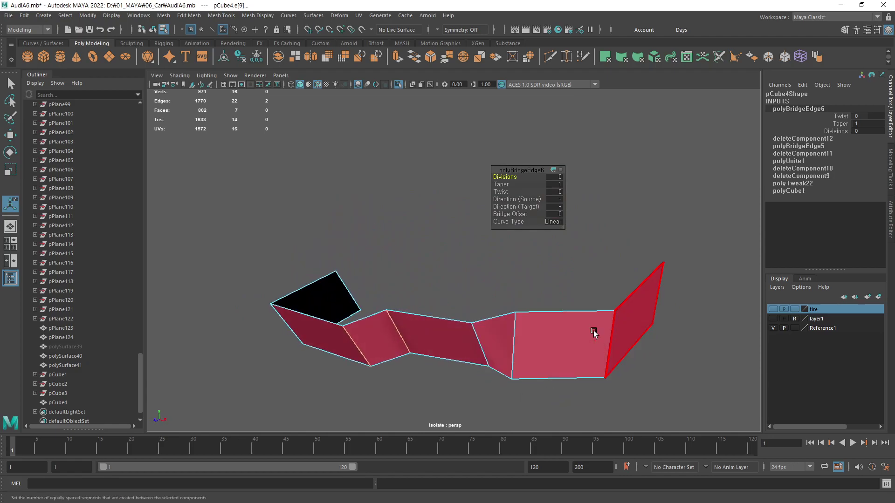
pyautogui.keyDown('alt'); pyautogui.moveTo(593, 332); pyautogui.dragTo(551, 316, button='middle'); pyautogui.keyUp('alt')
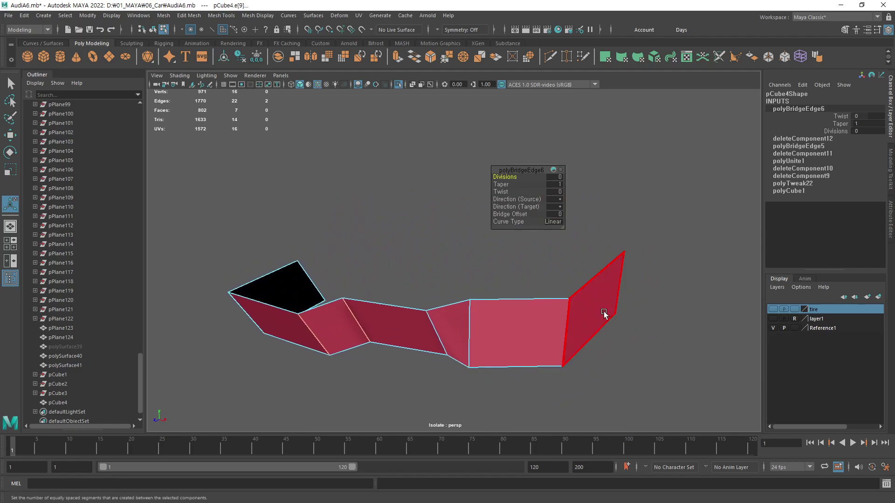
pyautogui.press('space')
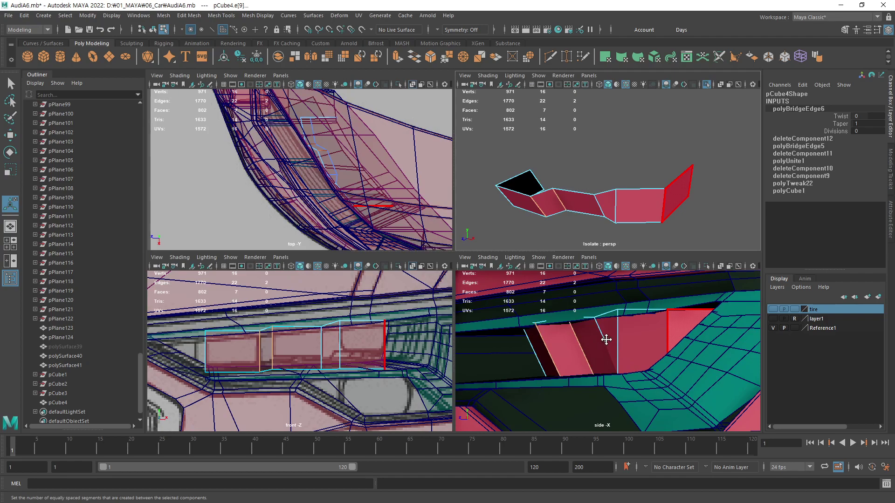
# - Turn off Isolate Select to show the full car around pCube4, then select a strip face
pyautogui.keyDown('alt'); pyautogui.moveTo(605, 340); pyautogui.dragTo(633, 366); pyautogui.keyUp('alt')
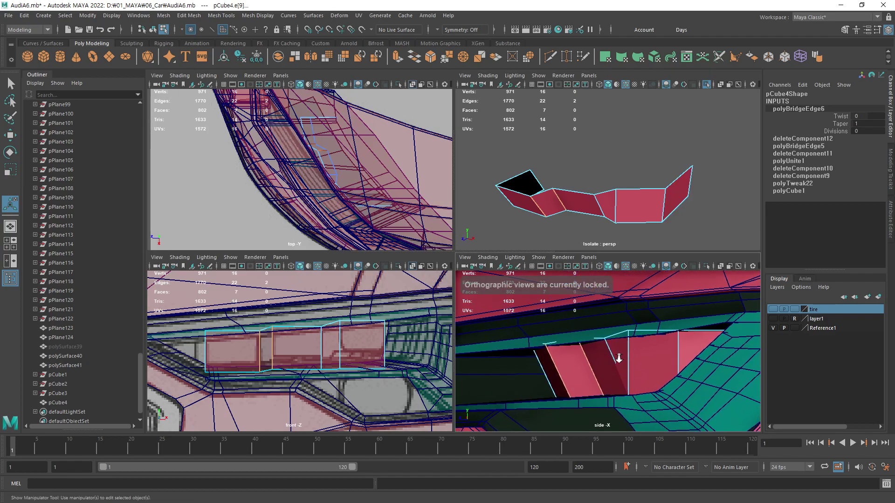
pyautogui.keyDown('alt'); pyautogui.moveTo(626, 351); pyautogui.dragTo(659, 293, button='right'); pyautogui.keyUp('alt')
pyautogui.keyDown('alt'); pyautogui.moveTo(576, 182); pyautogui.dragTo(526, 187); pyautogui.keyUp('alt')
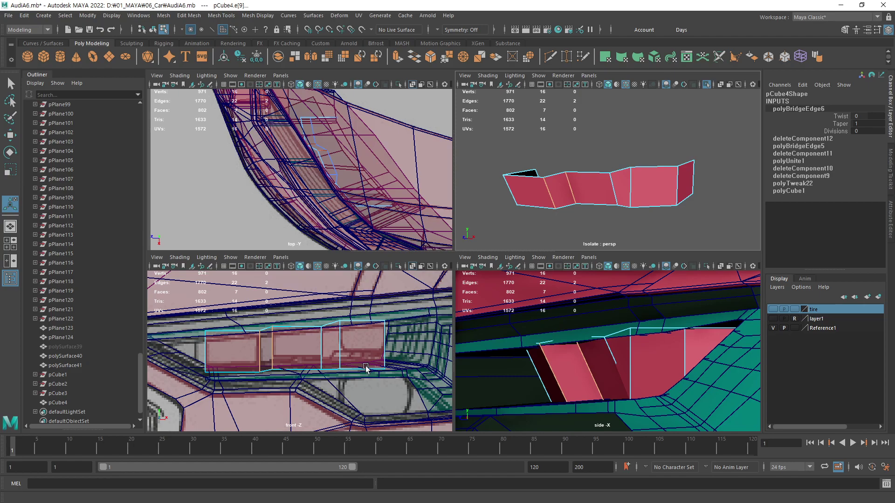
pyautogui.press('space')
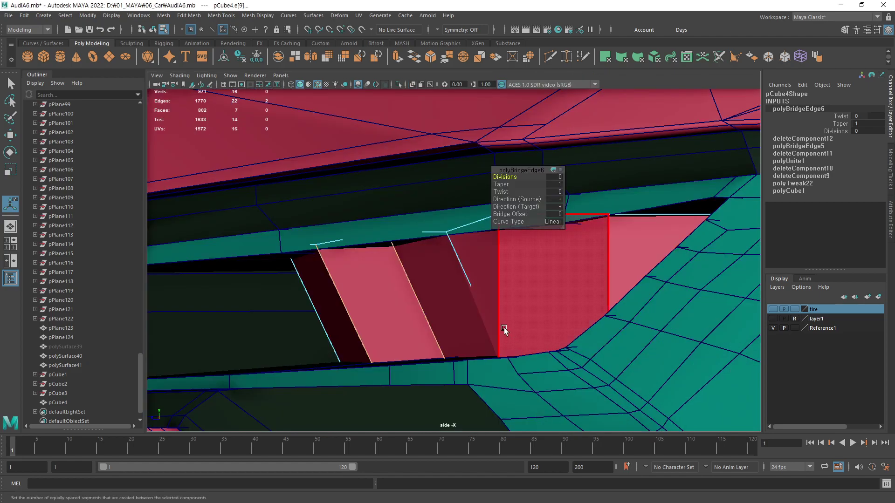
pyautogui.press('space')
pyautogui.press('space')
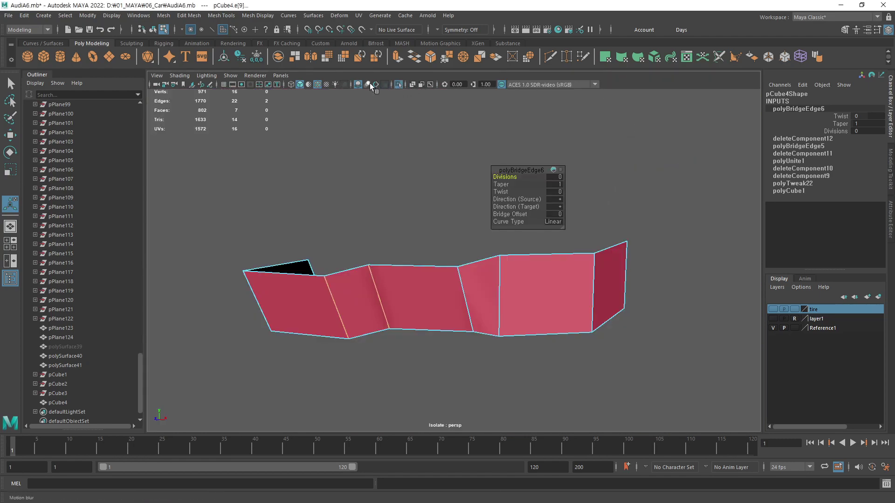
pyautogui.click(398, 84)
pyautogui.moveTo(409, 265)
pyautogui.keyDown('alt'); pyautogui.mouseDown()
pyautogui.moveTo(465, 294)
pyautogui.moveTo(476, 289)
pyautogui.moveTo(463, 279)
pyautogui.moveTo(685, 254)
pyautogui.moveTo(565, 294)
pyautogui.moveTo(500, 298)
pyautogui.moveTo(504, 288)
pyautogui.mouseUp(); pyautogui.keyUp('alt')
pyautogui.click(685, 253)
pyautogui.click(503, 288)
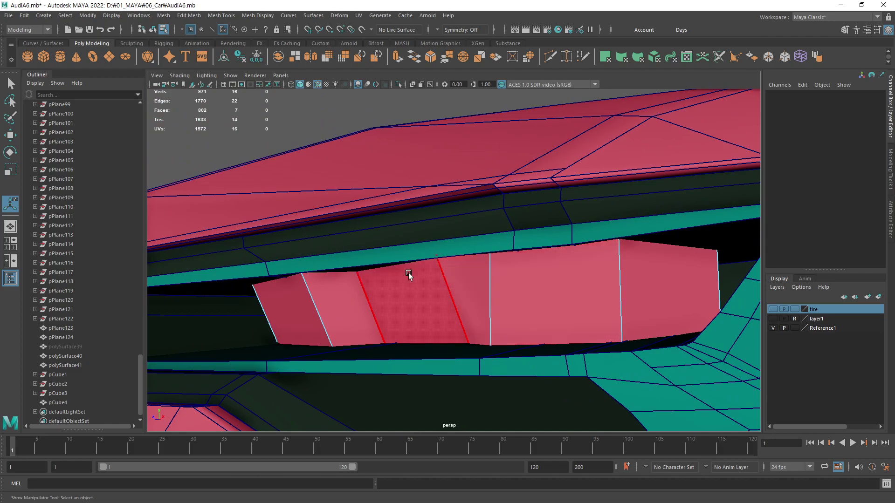
# - Move pCube4's right end edge in Z to meet the opening's curved wall, checking the reference
pyautogui.moveTo(428, 319)
pyautogui.keyDown('alt'); pyautogui.mouseDown()
pyautogui.moveTo(475, 299)
pyautogui.moveTo(521, 306)
pyautogui.moveTo(514, 282)
pyautogui.moveTo(473, 295)
pyautogui.moveTo(589, 315)
pyautogui.moveTo(551, 313)
pyautogui.moveTo(517, 326)
pyautogui.moveTo(553, 321)
pyautogui.moveTo(541, 324)
pyautogui.moveTo(580, 295)
pyautogui.mouseUp(); pyautogui.keyUp('alt')
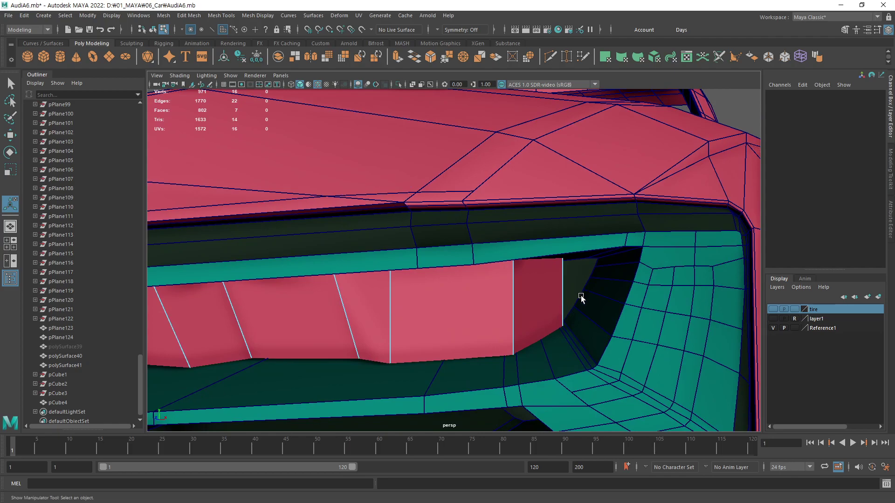
pyautogui.press('F10')
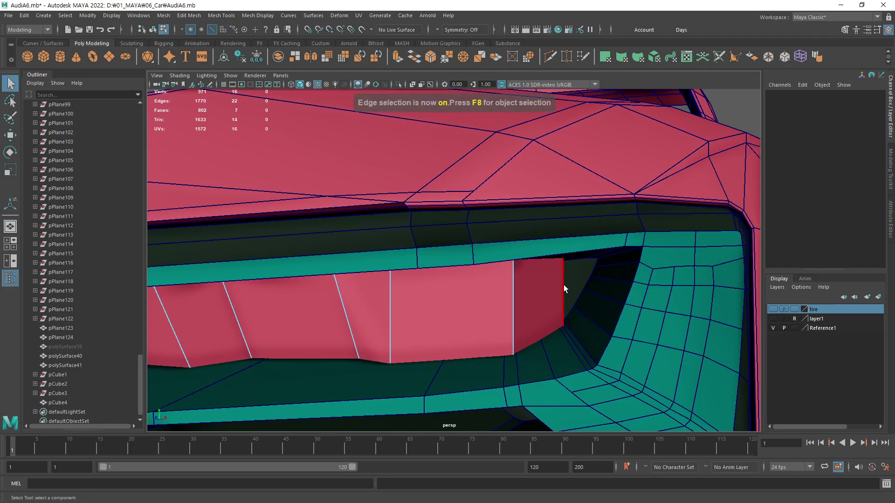
pyautogui.click(563, 285)
pyautogui.press('w')
pyautogui.moveTo(611, 316)
pyautogui.keyDown('alt'); pyautogui.mouseDown()
pyautogui.moveTo(549, 336)
pyautogui.moveTo(612, 330)
pyautogui.moveTo(428, 329)
pyautogui.moveTo(545, 326)
pyautogui.moveTo(566, 311)
pyautogui.moveTo(717, 326)
pyautogui.mouseUp(); pyautogui.keyUp('alt')
pyautogui.moveTo(652, 345)
pyautogui.keyDown('alt'); pyautogui.mouseDown()
pyautogui.moveTo(670, 363)
pyautogui.moveTo(650, 353)
pyautogui.moveTo(675, 295)
pyautogui.moveTo(711, 284)
pyautogui.moveTo(671, 303)
pyautogui.moveTo(678, 331)
pyautogui.mouseUp(); pyautogui.keyUp('alt')
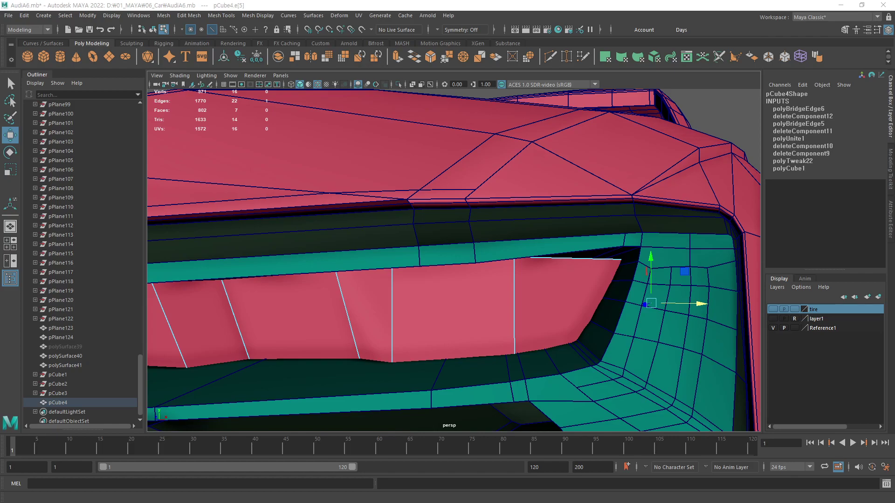
pyautogui.hotkey('alt', 'Tab')
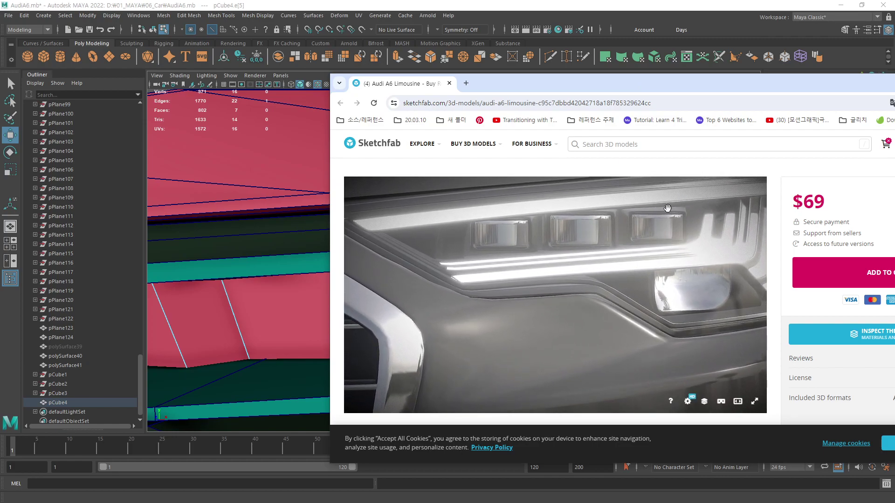
pyautogui.press('super+Down')
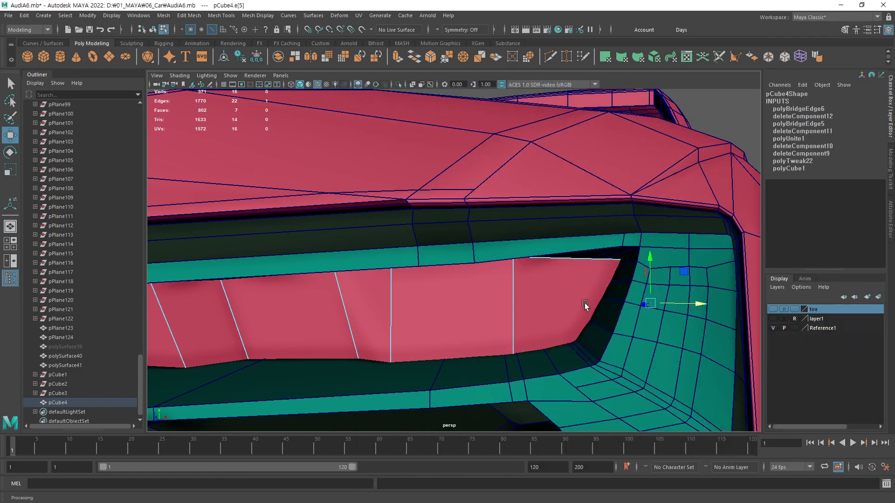
pyautogui.keyDown('alt'); pyautogui.moveTo(584, 304); pyautogui.dragTo(578, 280); pyautogui.keyUp('alt')
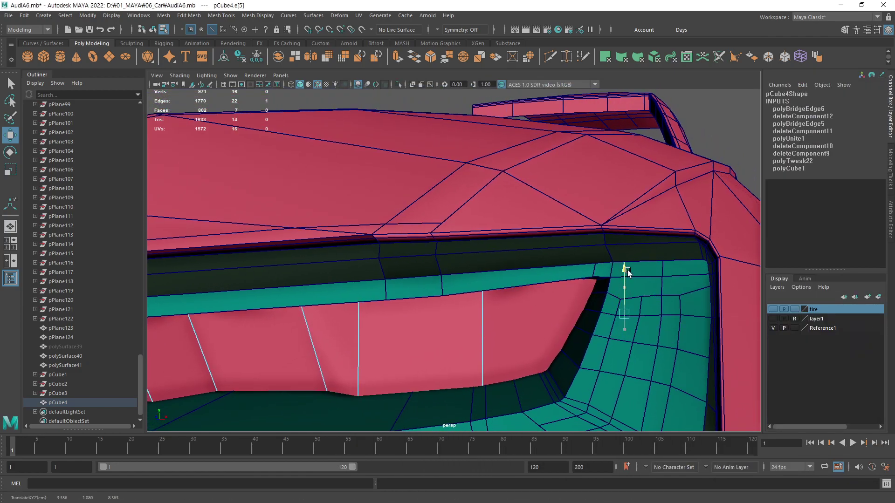
# - Slide pCube4's left end edge e[16] along X so the strip fills more of the opening
pyautogui.moveTo(628, 268)
pyautogui.keyDown('alt'); pyautogui.mouseDown()
pyautogui.moveTo(583, 332)
pyautogui.moveTo(410, 326)
pyautogui.moveTo(460, 323)
pyautogui.moveTo(415, 306)
pyautogui.moveTo(550, 314)
pyautogui.mouseUp(); pyautogui.keyUp('alt')
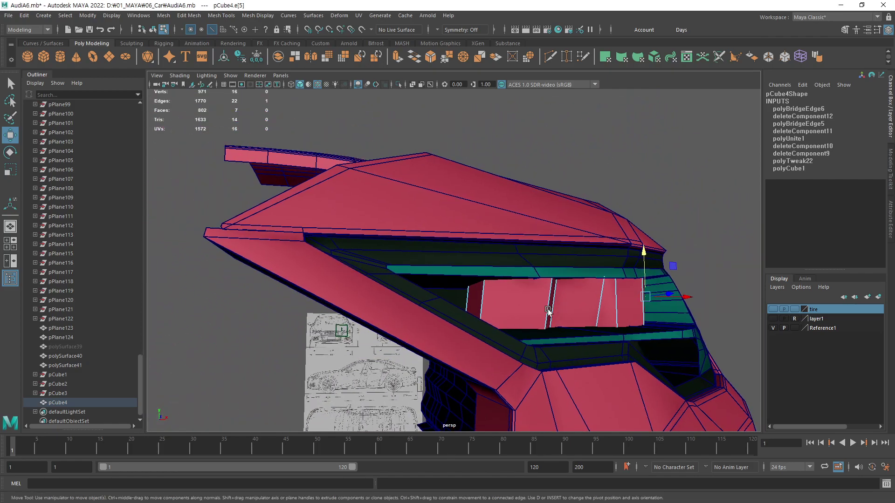
pyautogui.moveTo(465, 312)
pyautogui.keyDown('alt'); pyautogui.mouseDown()
pyautogui.moveTo(411, 315)
pyautogui.moveTo(471, 308)
pyautogui.moveTo(471, 297)
pyautogui.moveTo(494, 311)
pyautogui.moveTo(479, 334)
pyautogui.moveTo(351, 312)
pyautogui.moveTo(422, 319)
pyautogui.moveTo(295, 344)
pyautogui.moveTo(387, 344)
pyautogui.mouseUp(); pyautogui.keyUp('alt')
pyautogui.click(471, 297)
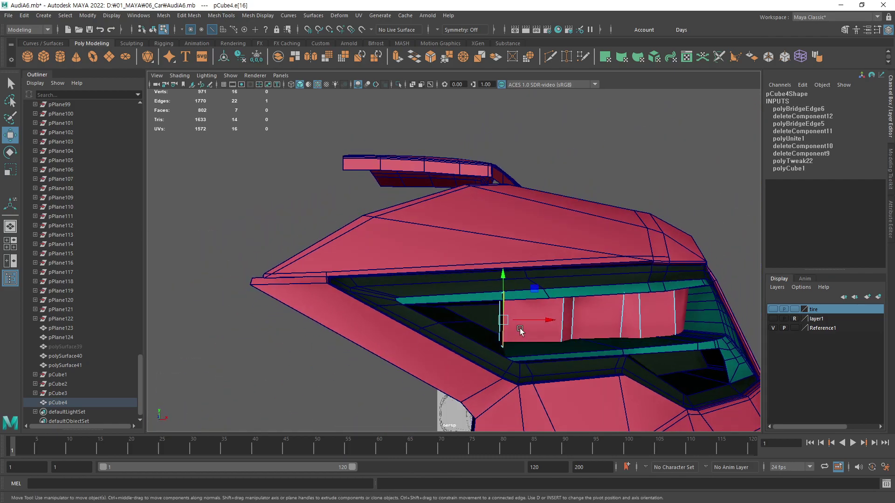
pyautogui.moveTo(543, 319)
pyautogui.mouseDown()
pyautogui.moveTo(451, 320)
pyautogui.moveTo(410, 331)
pyautogui.moveTo(321, 314)
pyautogui.moveTo(333, 326)
pyautogui.moveTo(287, 320)
pyautogui.moveTo(420, 335)
pyautogui.moveTo(536, 334)
pyautogui.mouseUp()
pyautogui.scroll(3, 535, 335)
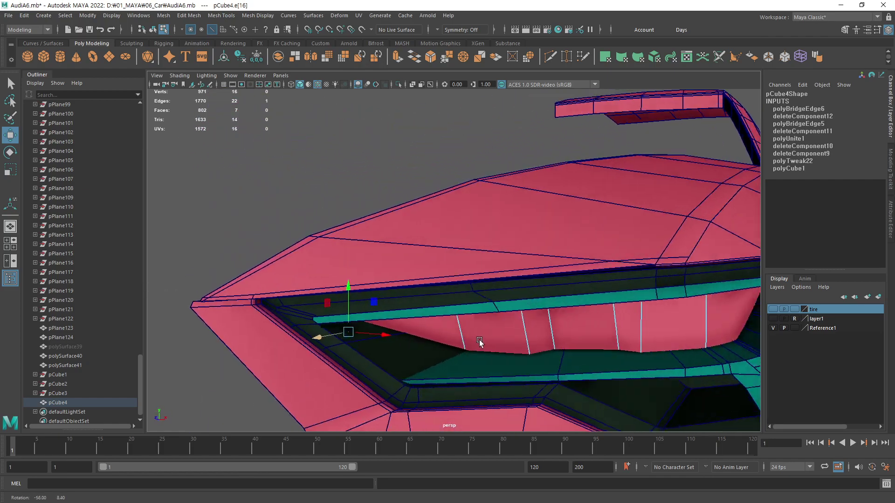
pyautogui.scroll(3, 479, 344)
pyautogui.keyDown('alt'); pyautogui.moveTo(419, 336); pyautogui.dragTo(569, 324); pyautogui.keyUp('alt')
pyautogui.scroll(2, 569, 323)
pyautogui.scroll(2, 512, 315)
pyautogui.scroll(2, 623, 313)
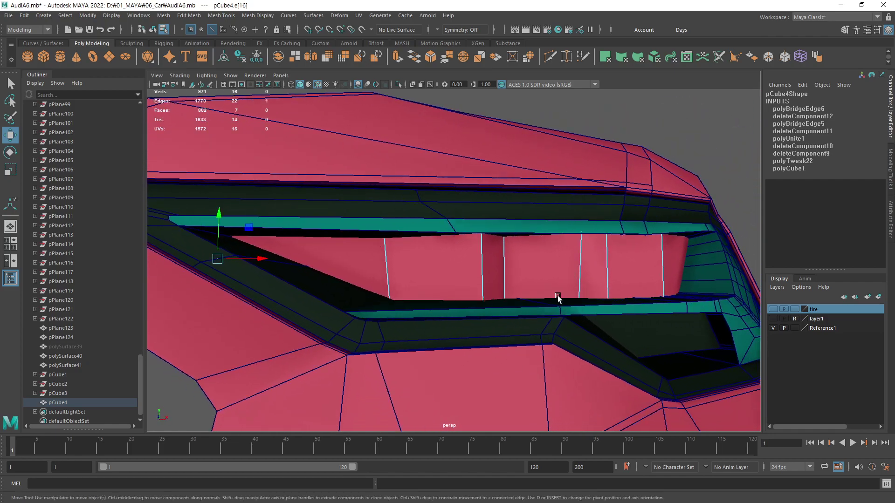
pyautogui.scroll(1, 559, 300)
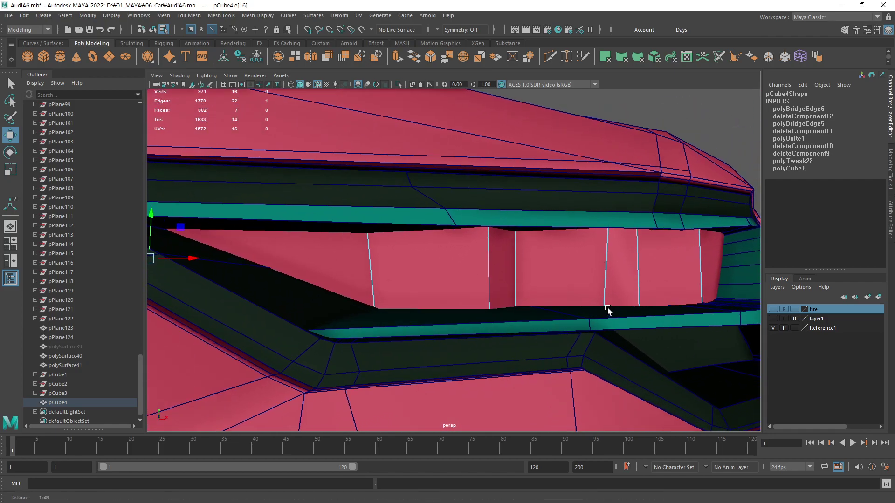
pyautogui.scroll(2, 611, 298)
pyautogui.scroll(2, 392, 289)
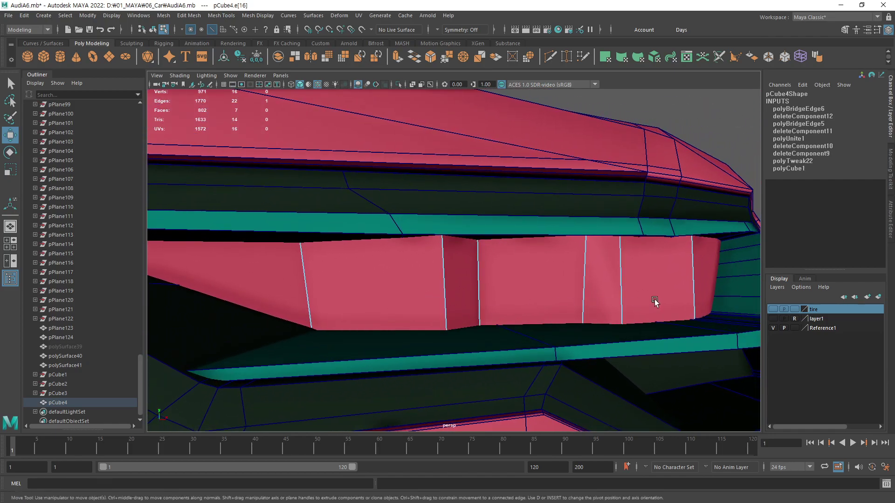
pyautogui.press('F11')
pyautogui.click(391, 306)
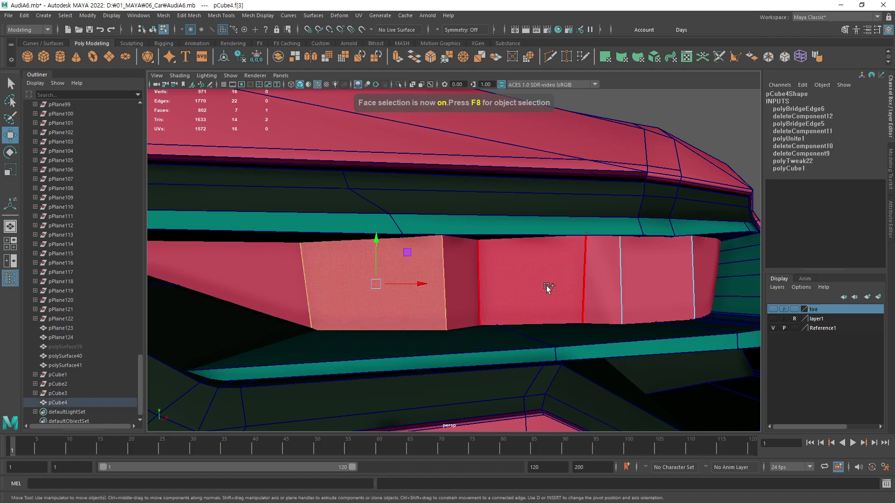
pyautogui.keyDown('shift'); pyautogui.click(548, 288); pyautogui.keyUp('shift')
pyautogui.keyDown('shift'); pyautogui.click(653, 287); pyautogui.keyUp('shift')
pyautogui.keyDown('alt'); pyautogui.moveTo(655, 372); pyautogui.dragTo(580, 305, button='middle'); pyautogui.keyUp('alt')
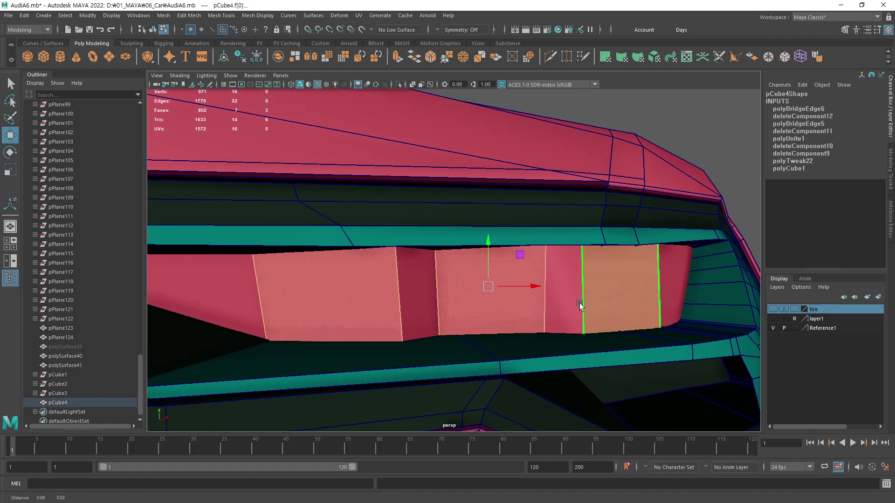
pyautogui.moveTo(580, 305)
pyautogui.keyDown('alt'); pyautogui.mouseDown()
pyautogui.moveTo(595, 279)
pyautogui.moveTo(625, 295)
pyautogui.moveTo(620, 305)
pyautogui.moveTo(459, 312)
pyautogui.moveTo(452, 335)
pyautogui.mouseUp(); pyautogui.keyUp('alt')
pyautogui.keyDown('alt'); pyautogui.moveTo(452, 335); pyautogui.dragTo(630, 295, button='right'); pyautogui.keyUp('alt')
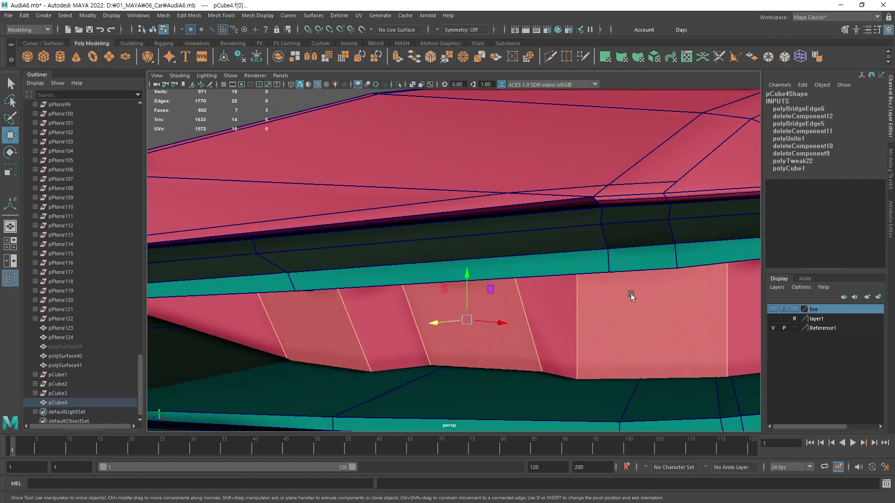
pyautogui.moveTo(631, 296)
pyautogui.keyDown('alt'); pyautogui.mouseDown()
pyautogui.moveTo(579, 310)
pyautogui.moveTo(630, 306)
pyautogui.mouseUp(); pyautogui.keyUp('alt')
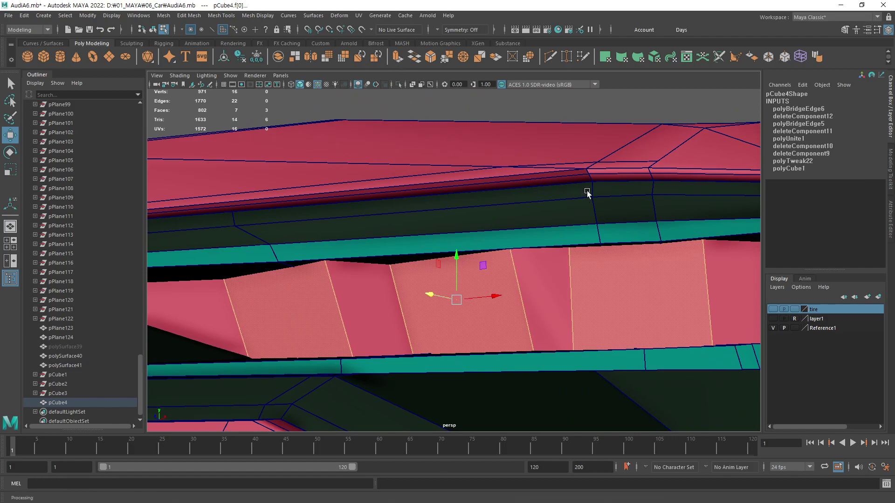
pyautogui.click(659, 102)
pyautogui.moveTo(560, 117)
pyautogui.keyDown('alt'); pyautogui.mouseDown()
pyautogui.moveTo(539, 253)
pyautogui.moveTo(589, 266)
pyautogui.moveTo(583, 279)
pyautogui.moveTo(591, 255)
pyautogui.moveTo(606, 261)
pyautogui.mouseUp(); pyautogui.keyUp('alt')
pyautogui.scroll(3, 606, 261)
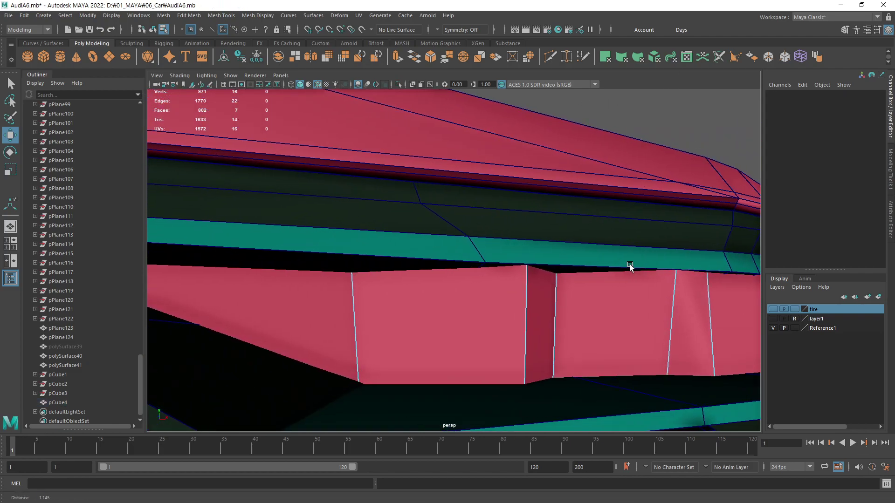
# - With Multi-Cut, place cut points on one pCube4 lamp box's top, left and bottom-left edges
pyautogui.click(550, 57)
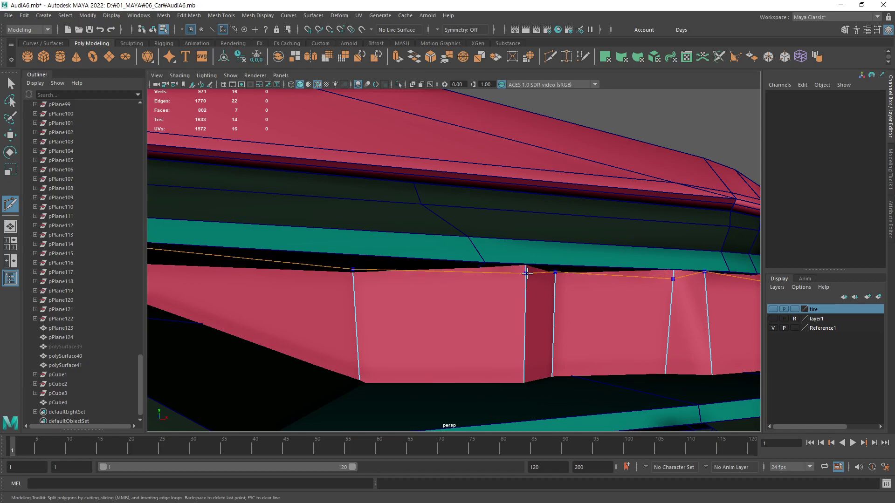
pyautogui.click(525, 269)
pyautogui.moveTo(489, 325)
pyautogui.keyDown('alt'); pyautogui.mouseDown(button='middle')
pyautogui.moveTo(475, 312)
pyautogui.moveTo(525, 313)
pyautogui.moveTo(546, 285)
pyautogui.mouseUp(button='middle'); pyautogui.keyUp('alt')
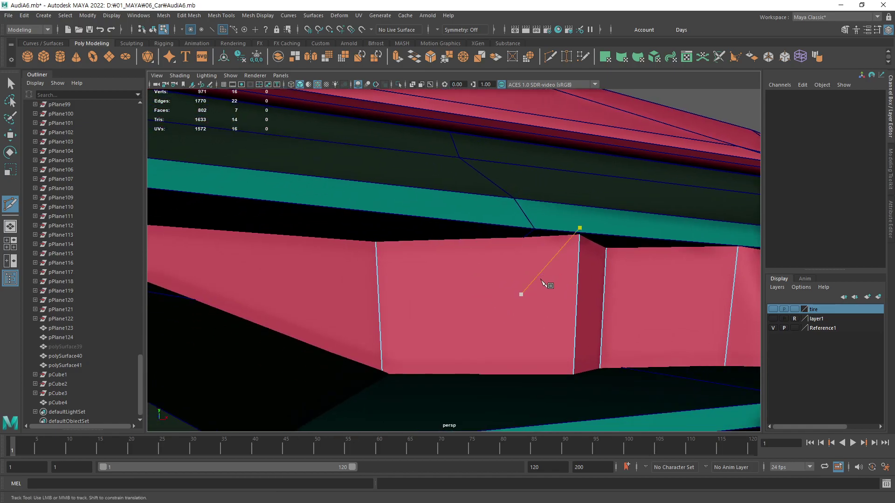
pyautogui.keyDown('alt'); pyautogui.moveTo(545, 286); pyautogui.dragTo(553, 291, button='right'); pyautogui.keyUp('alt')
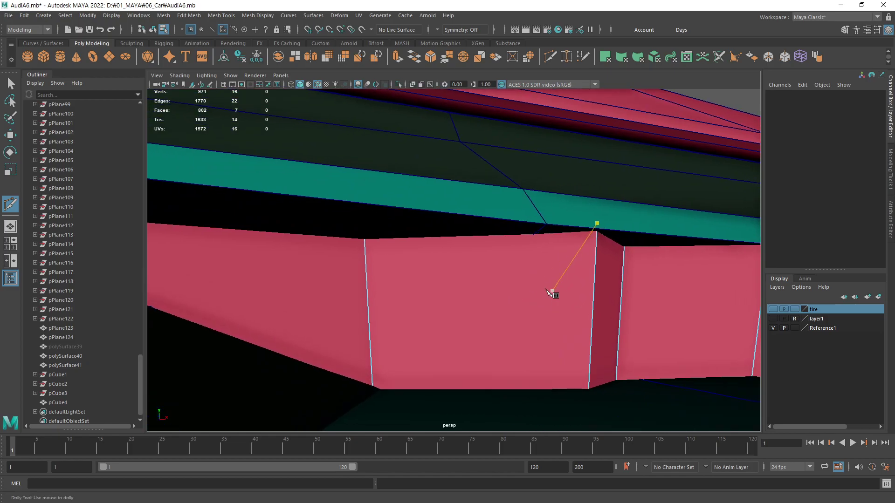
pyautogui.click(365, 244)
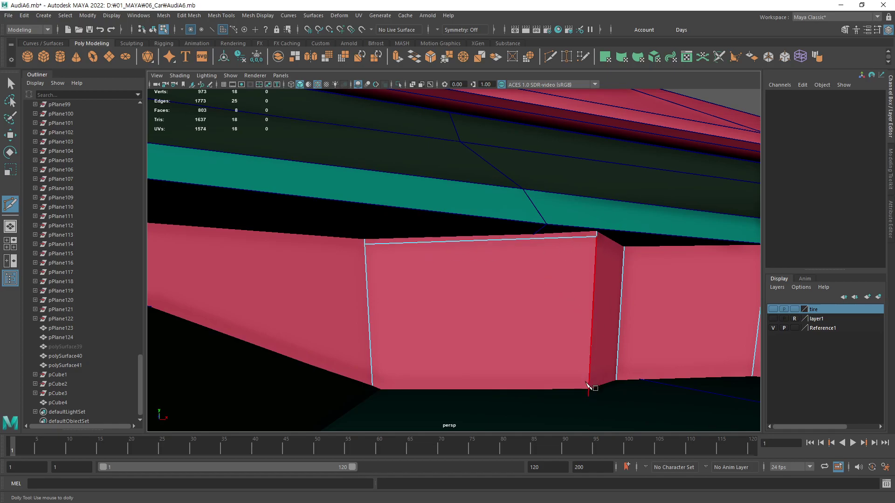
pyautogui.moveTo(582, 358)
pyautogui.keyDown('alt'); pyautogui.mouseDown()
pyautogui.moveTo(621, 333)
pyautogui.moveTo(586, 339)
pyautogui.mouseUp(); pyautogui.keyUp('alt')
pyautogui.click(372, 383)
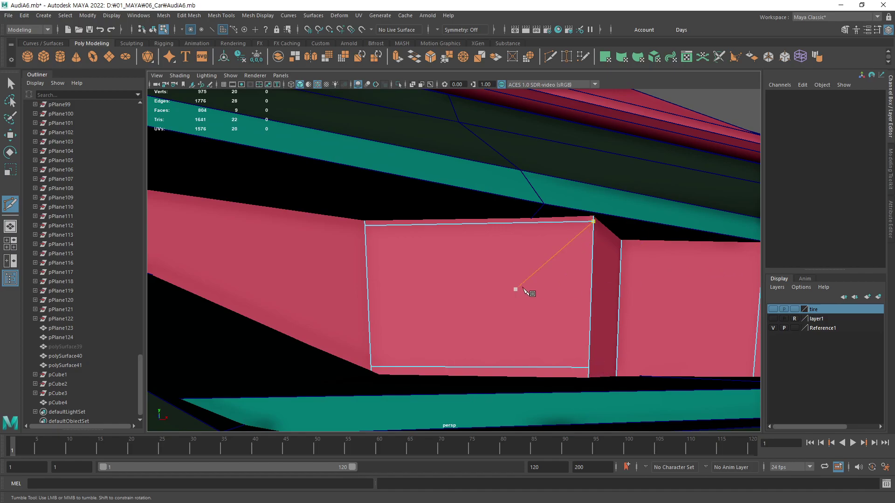
# - Zoom and orbit to frame the lamp box corner and the neighbouring boxes
pyautogui.scroll(-3, 516, 289)
pyautogui.scroll(-2, 540, 310)
pyautogui.scroll(3, 489, 321)
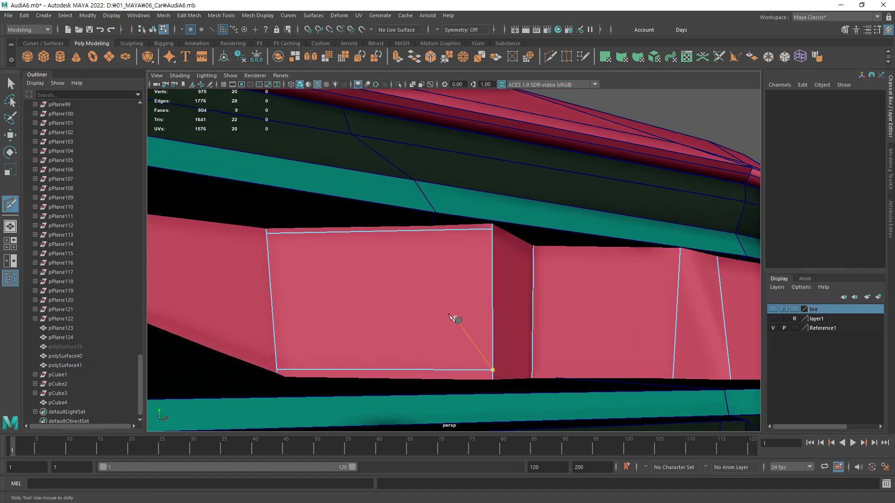
pyautogui.keyDown('alt'); pyautogui.moveTo(455, 316); pyautogui.dragTo(581, 344, button='middle'); pyautogui.keyUp('alt')
pyautogui.scroll(-3, 591, 342)
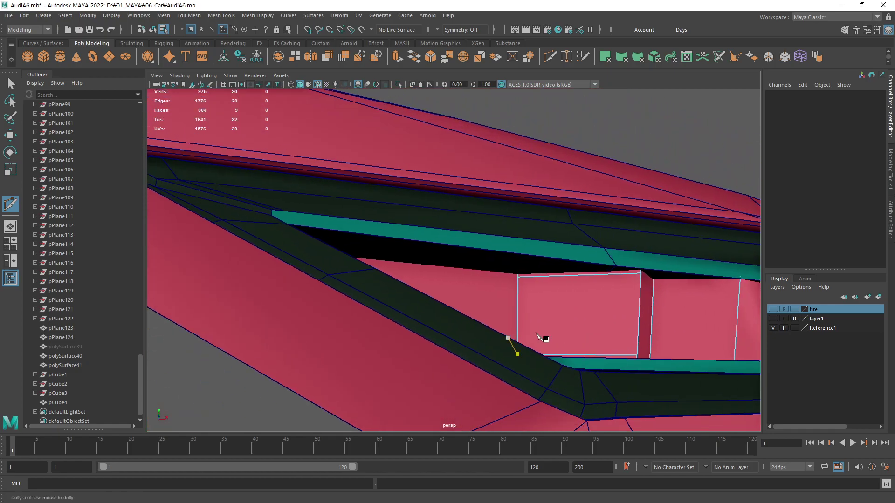
pyautogui.moveTo(516, 349)
pyautogui.keyDown('alt'); pyautogui.mouseDown()
pyautogui.moveTo(605, 314)
pyautogui.moveTo(571, 326)
pyautogui.moveTo(556, 312)
pyautogui.moveTo(643, 304)
pyautogui.mouseUp(); pyautogui.keyUp('alt')
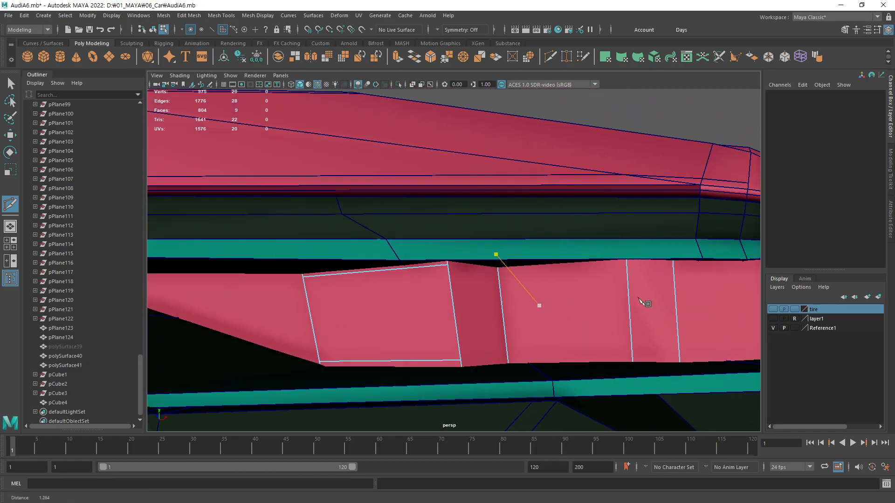
pyautogui.scroll(2, 573, 298)
pyautogui.moveTo(573, 298)
pyautogui.keyDown('alt'); pyautogui.mouseDown()
pyautogui.moveTo(471, 279)
pyautogui.moveTo(495, 285)
pyautogui.moveTo(372, 246)
pyautogui.mouseUp(); pyautogui.keyUp('alt')
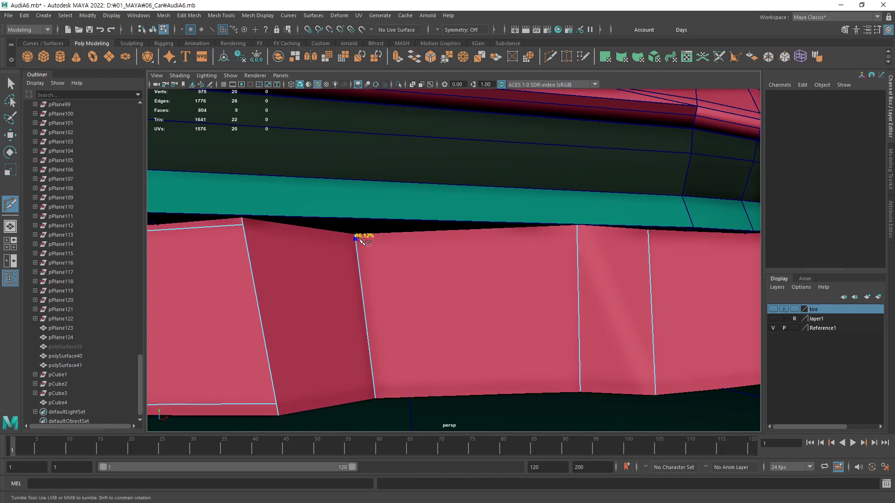
# - Cut edges across the top and bottom of the first lamp panel
pyautogui.click(359, 239)
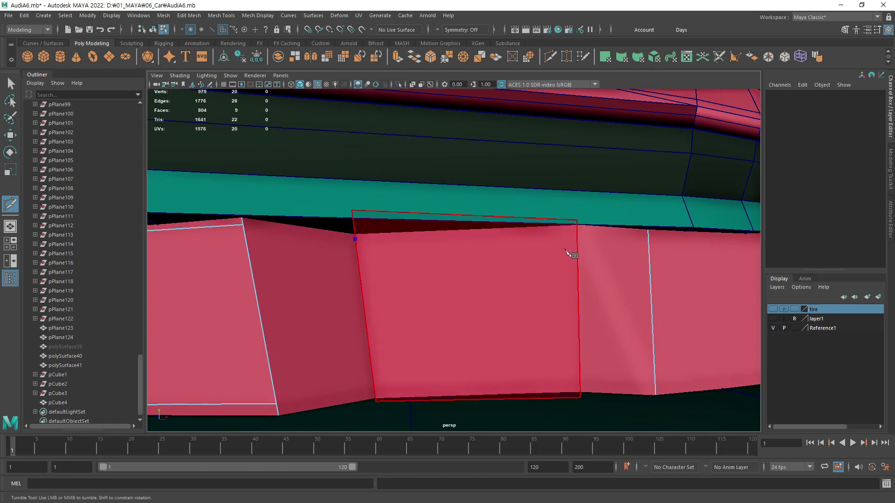
pyautogui.click(580, 231)
pyautogui.press('Return')
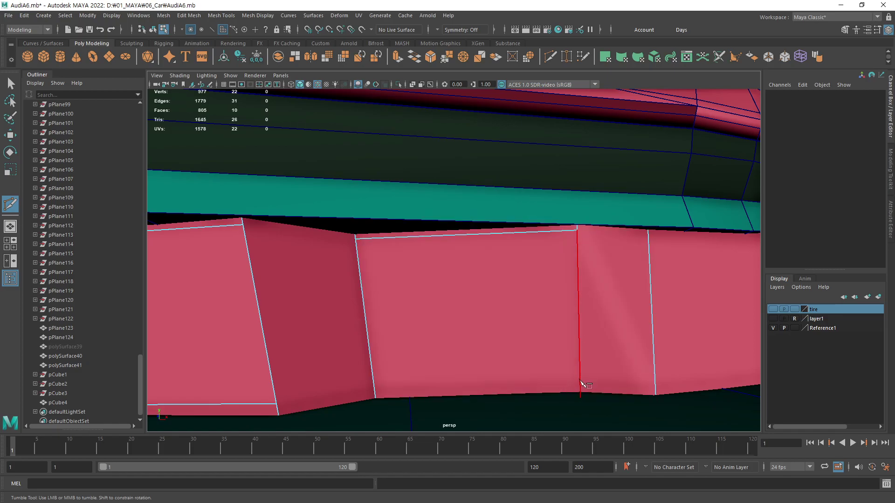
pyautogui.click(580, 388)
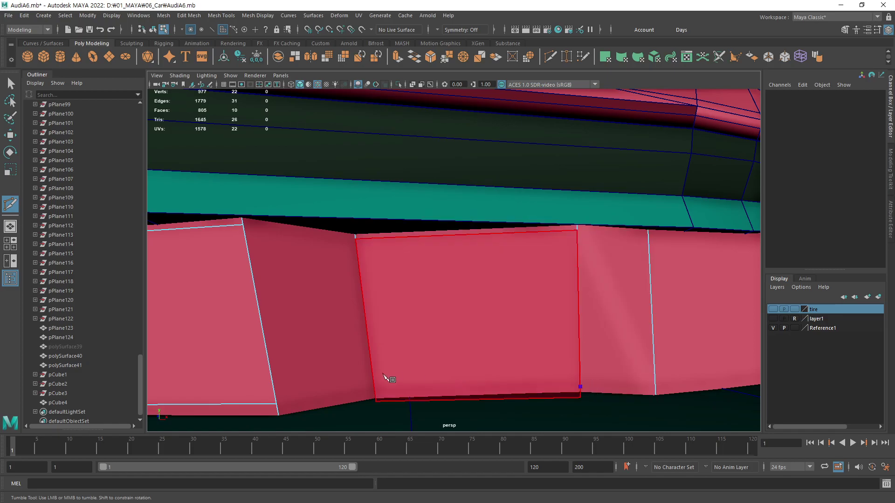
pyautogui.click(383, 394)
pyautogui.press('Return')
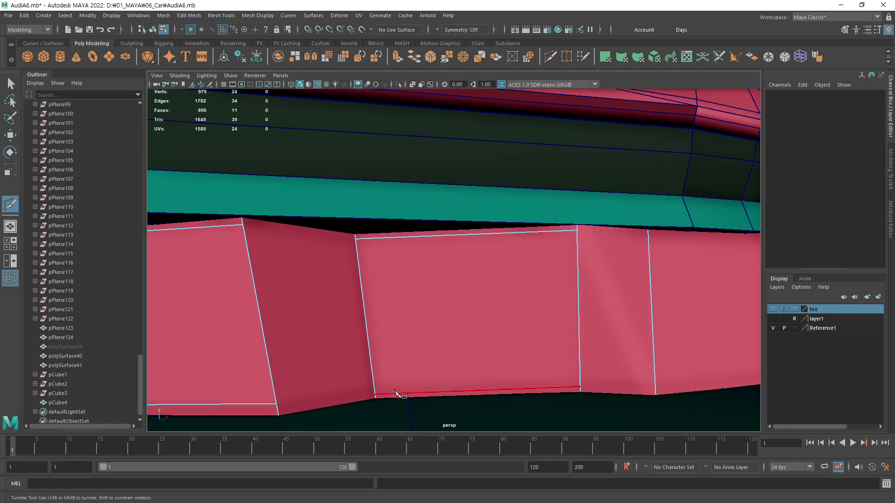
# - Cut further top and bottom edges outlining the other lamp panels
pyautogui.click(654, 326)
pyautogui.keyDown('alt'); pyautogui.moveTo(655, 324); pyautogui.dragTo(516, 287, button='middle'); pyautogui.keyUp('alt')
pyautogui.press('Escape')
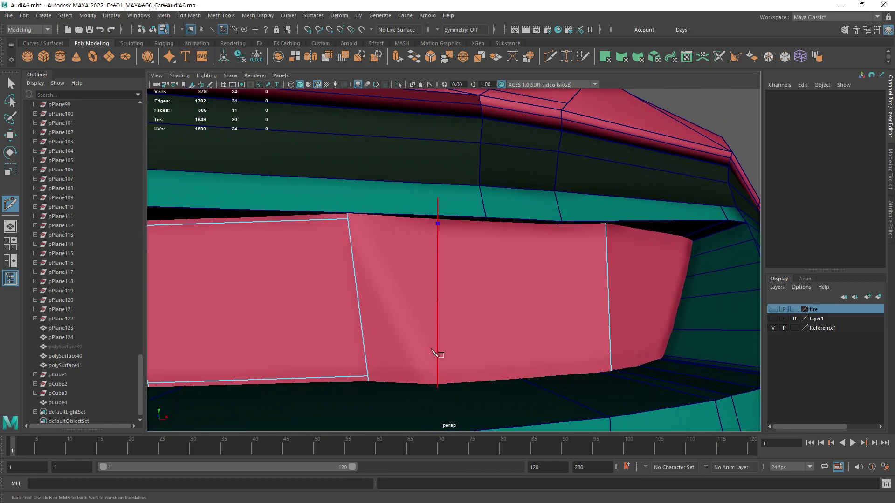
pyautogui.click(456, 381)
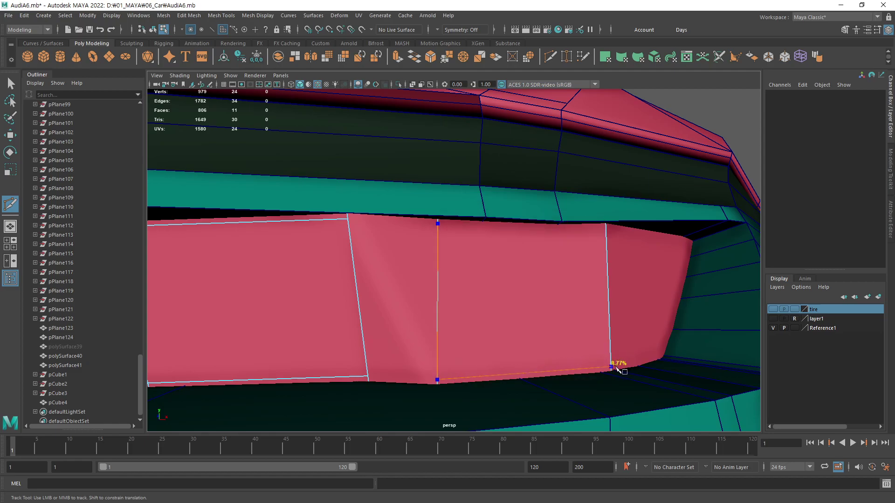
pyautogui.press('Return')
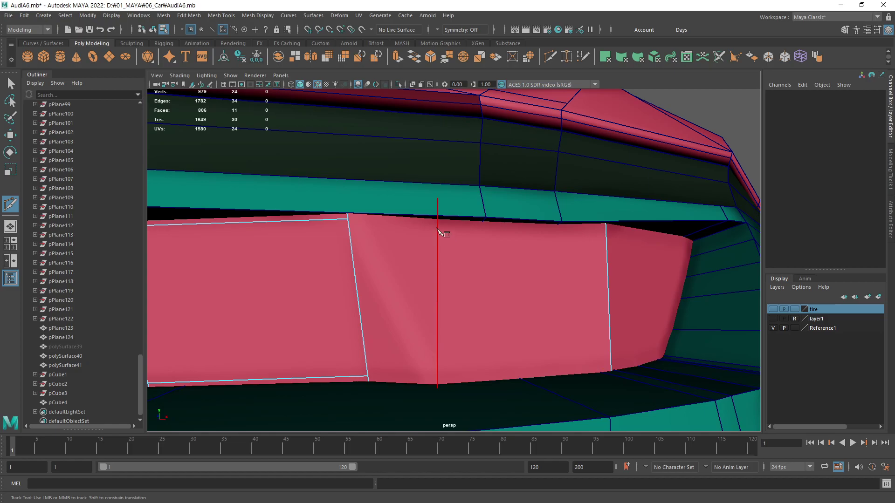
pyautogui.click(442, 225)
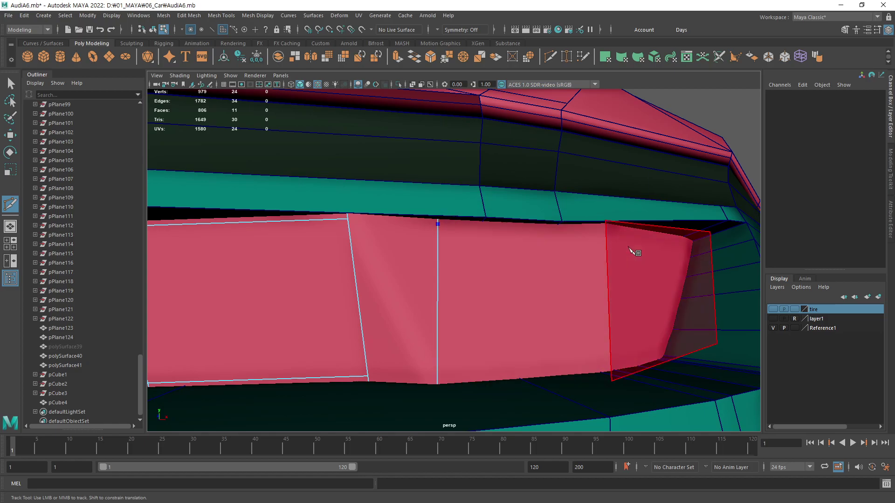
pyautogui.click(605, 230)
pyautogui.click(611, 381)
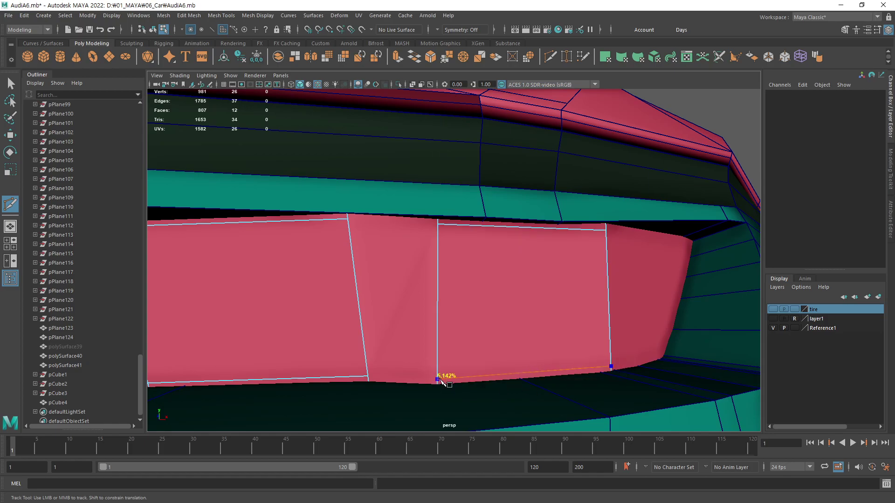
pyautogui.press('Return')
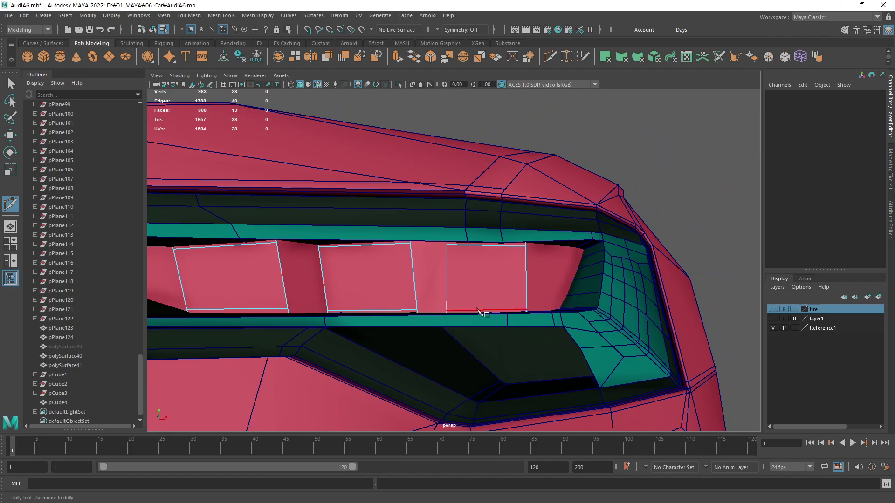
pyautogui.moveTo(619, 340)
pyautogui.keyDown('alt'); pyautogui.mouseDown()
pyautogui.moveTo(586, 331)
pyautogui.moveTo(585, 321)
pyautogui.mouseUp(); pyautogui.keyUp('alt')
# - Isolate pCube4 in the viewport and zoom in on the lower headlight panel
pyautogui.press('F8')
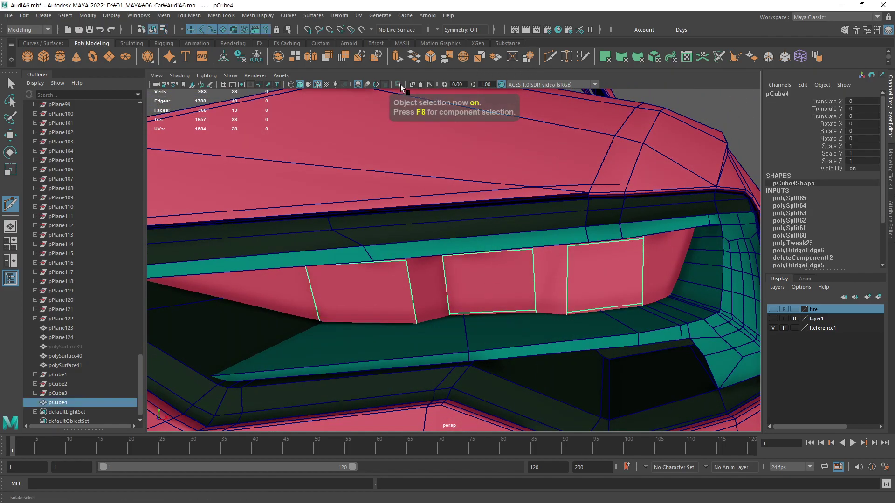
pyautogui.click(398, 84)
pyautogui.keyDown('alt'); pyautogui.moveTo(444, 145); pyautogui.dragTo(576, 171, button='right'); pyautogui.keyUp('alt')
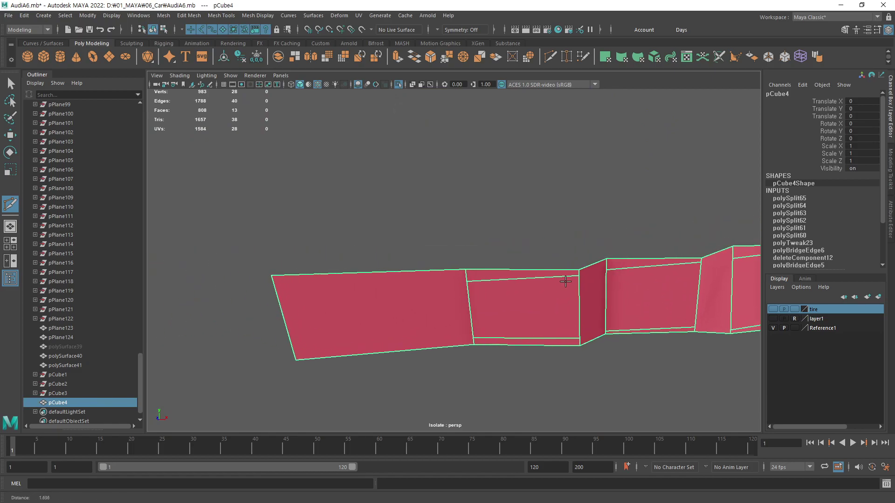
pyautogui.press('q')
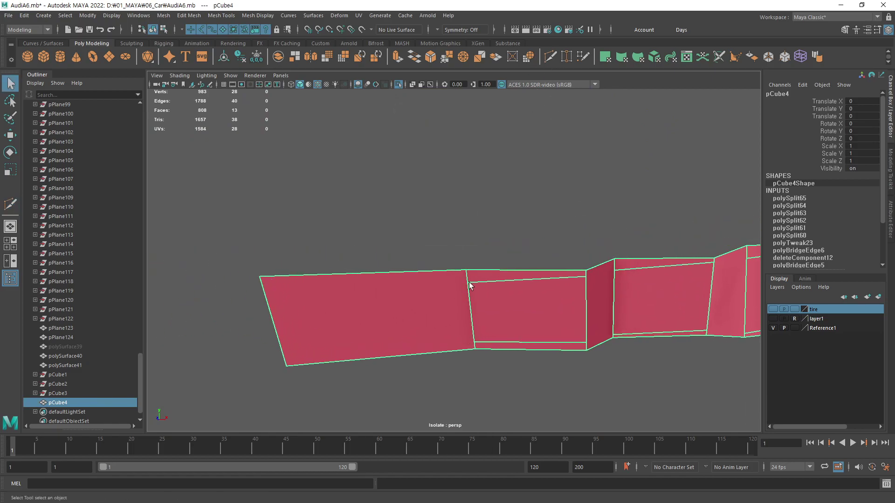
pyautogui.keyDown('alt'); pyautogui.moveTo(469, 285); pyautogui.dragTo(465, 266, button='middle'); pyautogui.keyUp('alt')
pyautogui.hotkey('ctrl', 'shift', 'x')
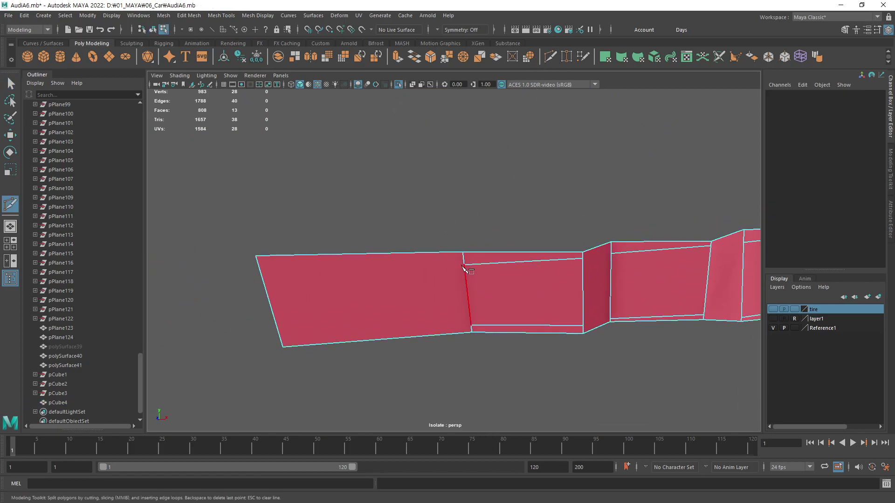
# - Cut edges across the panel's left section and to its bottom-left corner
pyautogui.click(262, 273)
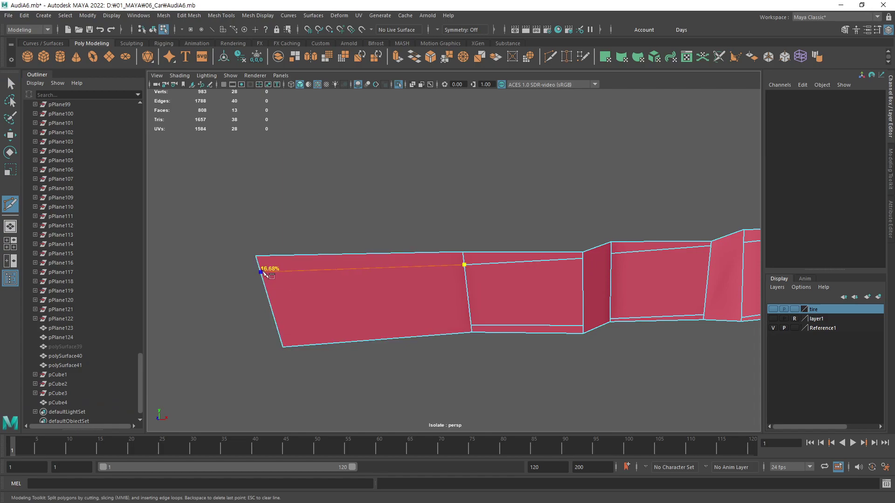
pyautogui.press('Return')
pyautogui.click(282, 347)
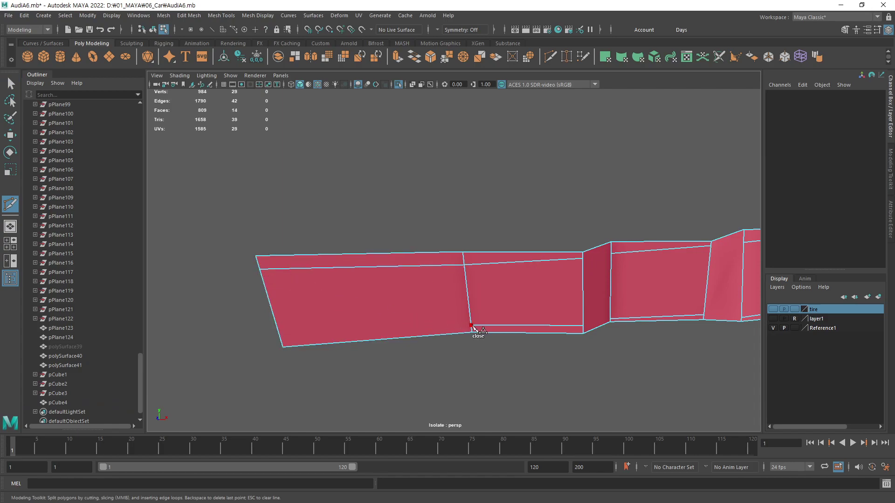
pyautogui.click(472, 327)
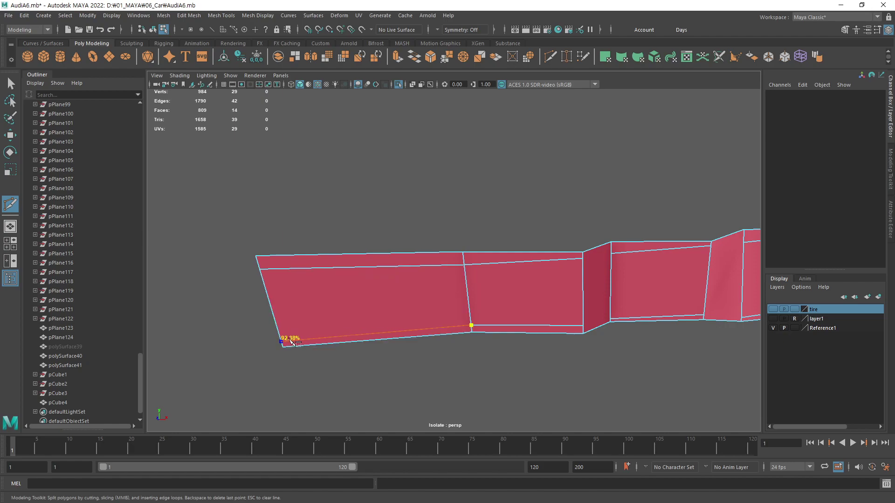
pyautogui.click(291, 336)
pyautogui.press('Return')
# - Add short bottom and right-end cuts, then bring the whole car back into view
pyautogui.click(582, 326)
pyautogui.moveTo(659, 304)
pyautogui.keyDown('alt'); pyautogui.mouseDown()
pyautogui.moveTo(486, 299)
pyautogui.moveTo(438, 278)
pyautogui.mouseUp(); pyautogui.keyUp('alt')
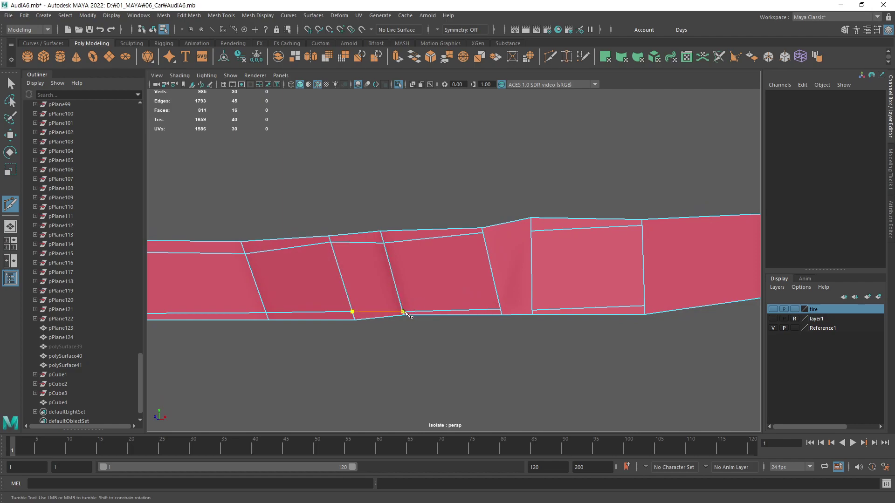
pyautogui.press('Return')
pyautogui.click(531, 232)
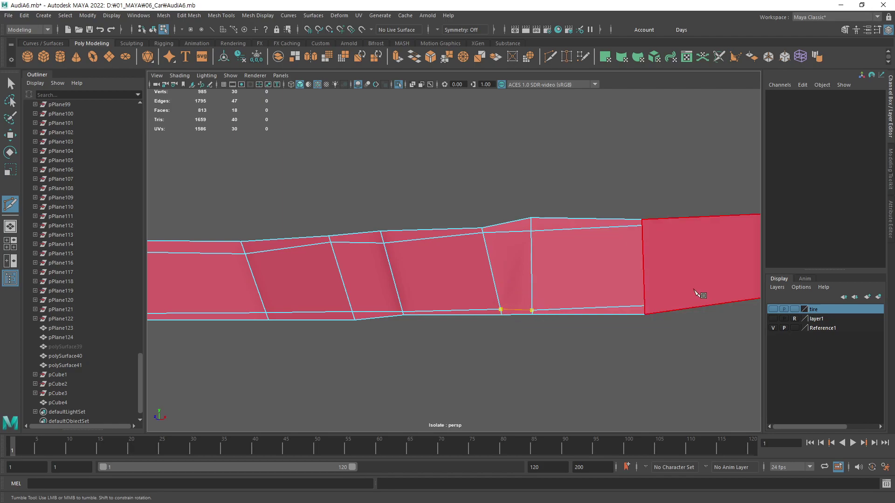
pyautogui.press('Return')
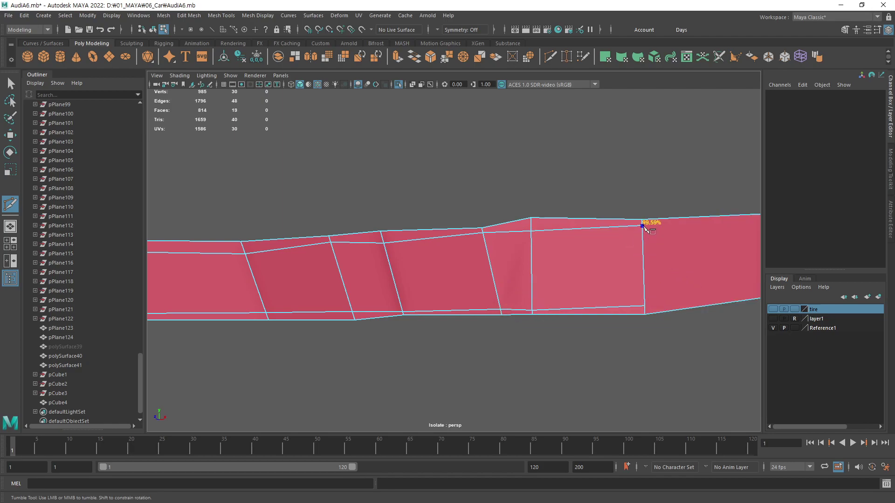
pyautogui.click(643, 227)
pyautogui.keyDown('alt'); pyautogui.moveTo(693, 276); pyautogui.dragTo(541, 275, button='middle'); pyautogui.keyUp('alt')
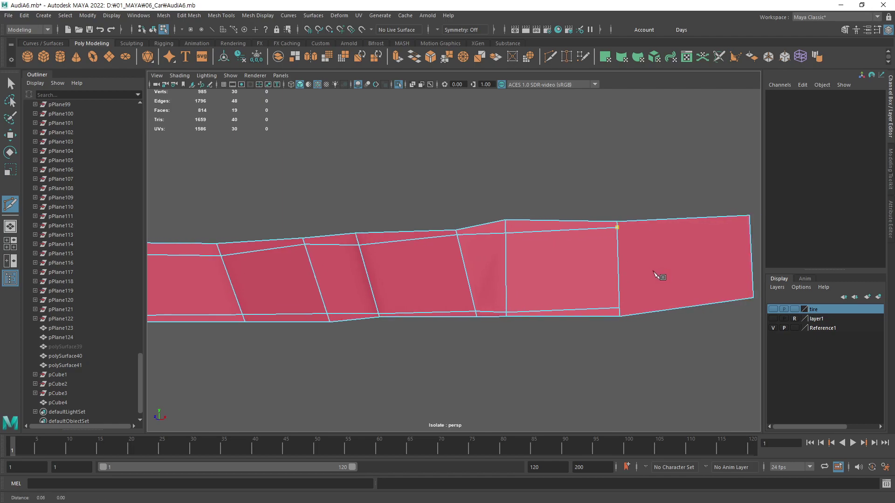
pyautogui.press('Return')
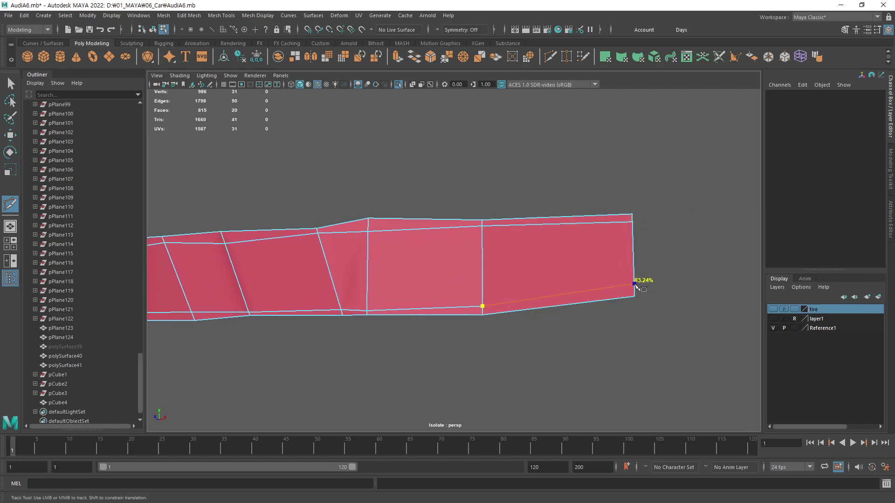
pyautogui.keyDown('alt'); pyautogui.moveTo(452, 308); pyautogui.dragTo(608, 310, button='middle'); pyautogui.keyUp('alt')
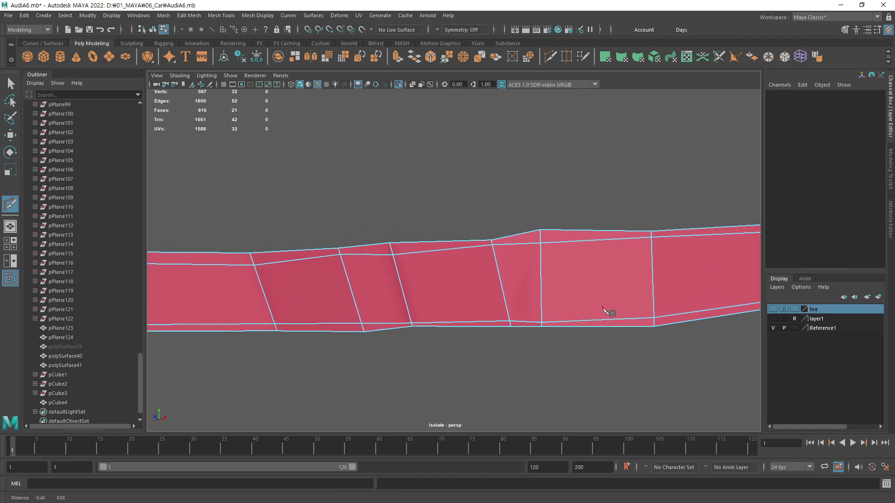
pyautogui.click(398, 85)
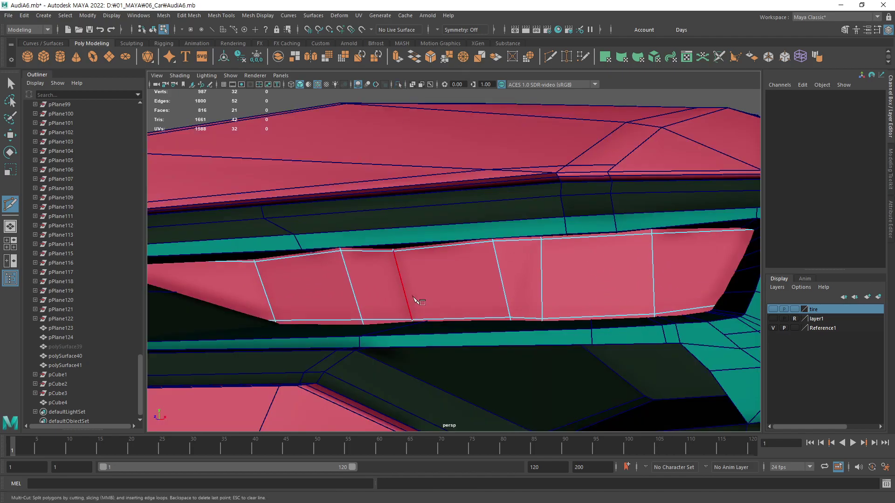
# - Insert edge loops beside the first lamp box's left and right edges
pyautogui.scroll(3, 413, 299)
pyautogui.keyDown('alt'); pyautogui.moveTo(472, 294); pyautogui.dragTo(364, 294); pyautogui.keyUp('alt')
pyautogui.scroll(2, 497, 298)
pyautogui.keyDown('alt'); pyautogui.moveTo(497, 300); pyautogui.dragTo(499, 310); pyautogui.keyUp('alt')
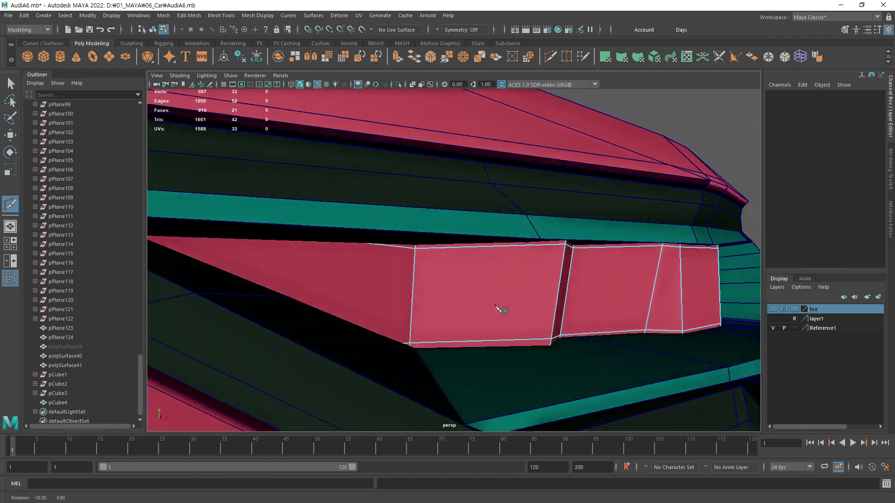
pyautogui.scroll(2, 438, 256)
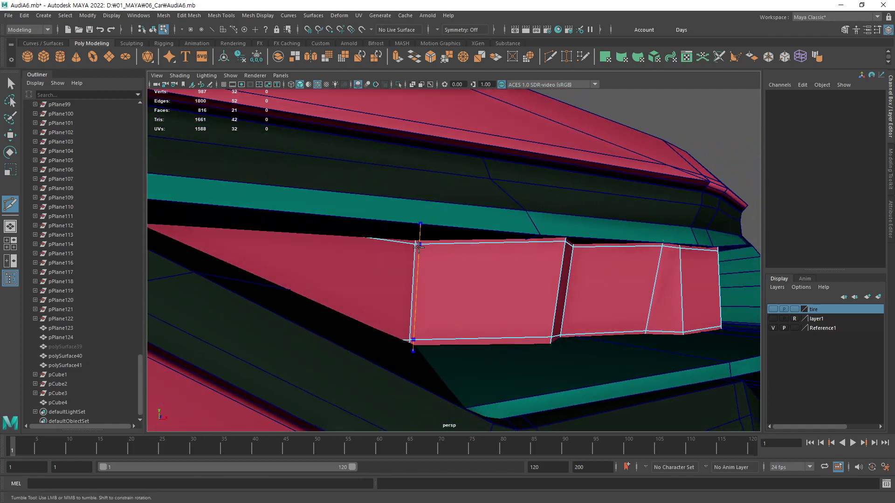
pyautogui.keyDown('ctrl'); pyautogui.click(418, 245); pyautogui.keyUp('ctrl')
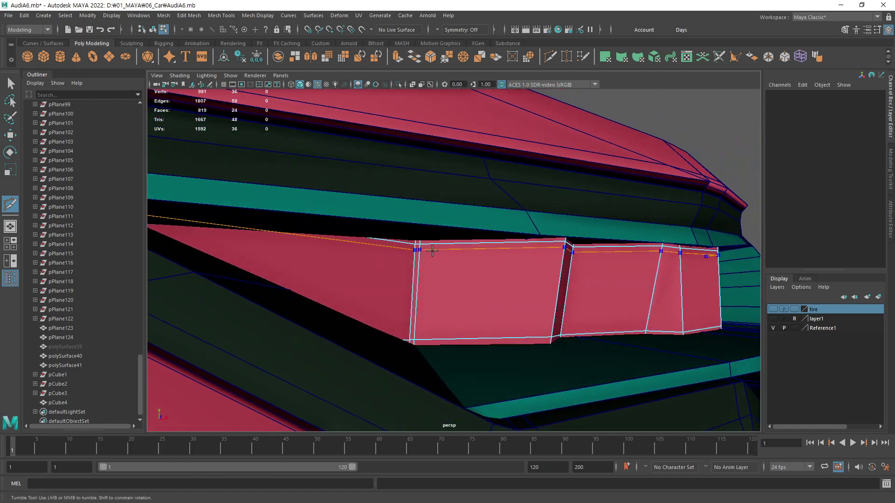
pyautogui.keyDown('ctrl'); pyautogui.click(559, 241); pyautogui.keyUp('ctrl')
# - Insert four more edge loops beside the remaining panel dividers
pyautogui.keyDown('alt'); pyautogui.moveTo(635, 275); pyautogui.dragTo(447, 261, button='middle'); pyautogui.keyUp('alt')
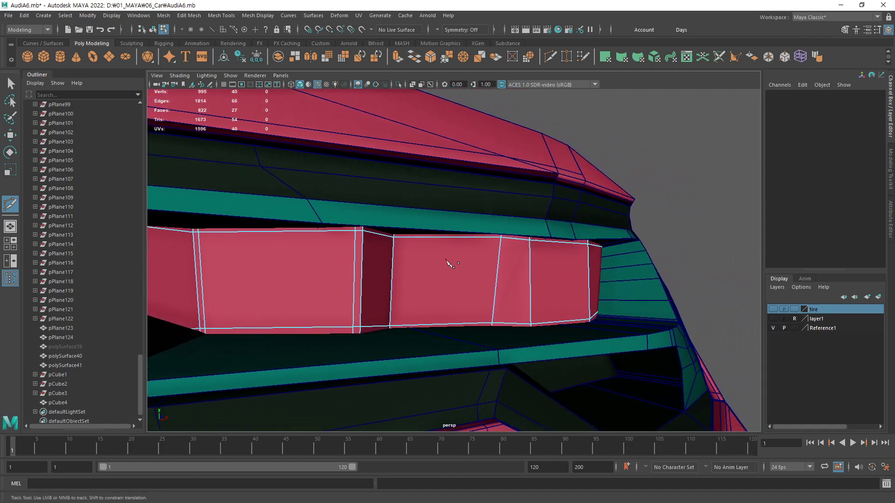
pyautogui.keyDown('ctrl'); pyautogui.click(398, 239); pyautogui.keyUp('ctrl')
pyautogui.keyDown('ctrl'); pyautogui.click(495, 234); pyautogui.keyUp('ctrl')
pyautogui.keyDown('alt'); pyautogui.moveTo(496, 234); pyautogui.dragTo(566, 254); pyautogui.keyUp('alt')
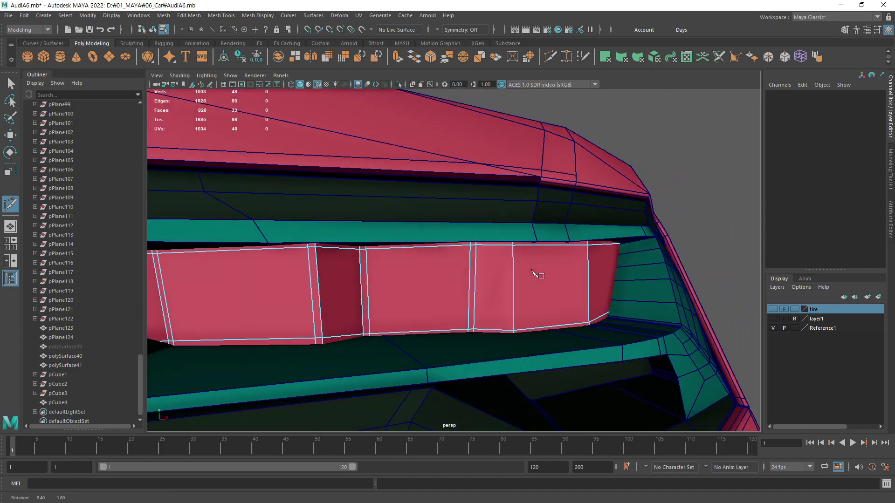
pyautogui.keyDown('ctrl'); pyautogui.click(535, 241); pyautogui.keyUp('ctrl')
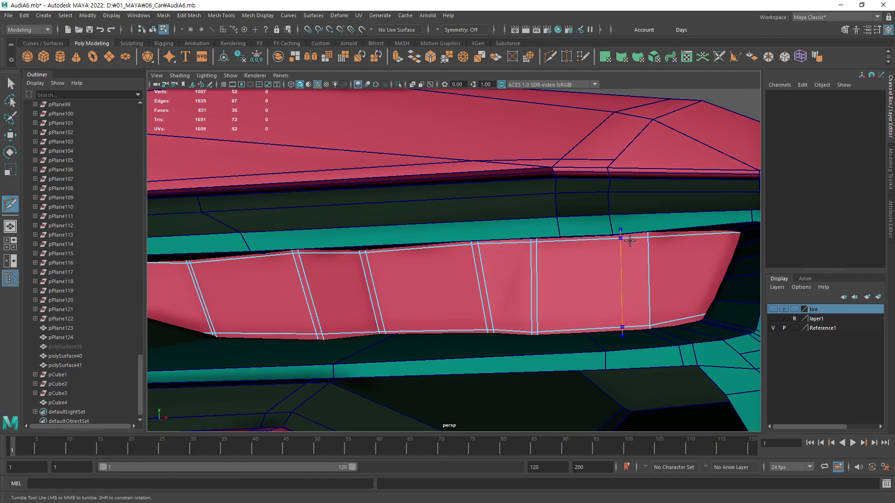
pyautogui.keyDown('ctrl'); pyautogui.click(642, 238); pyautogui.keyUp('ctrl')
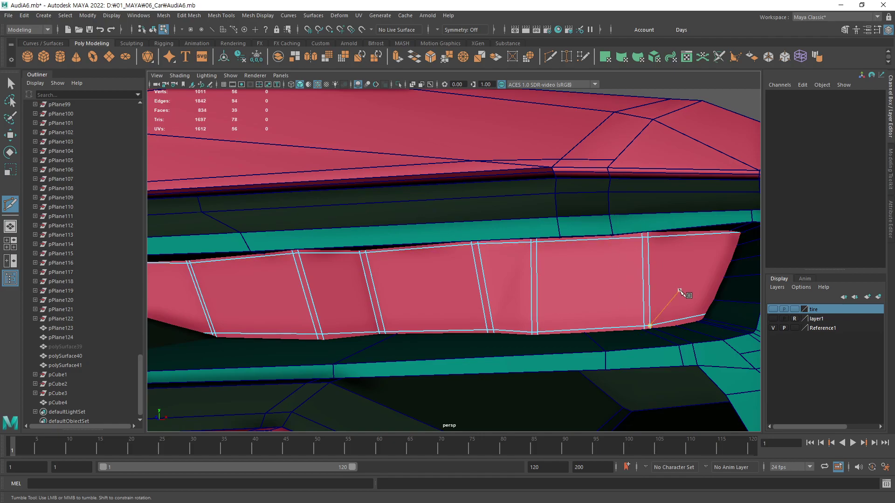
pyautogui.keyDown('alt'); pyautogui.moveTo(678, 295); pyautogui.dragTo(515, 289); pyautogui.keyUp('alt')
pyautogui.press('w')
pyautogui.scroll(3, 533, 283)
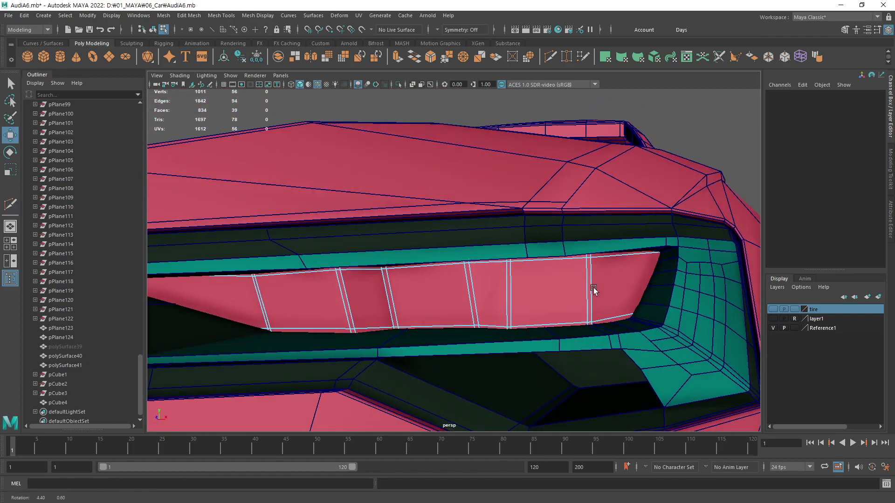
pyautogui.scroll(3, 571, 287)
pyautogui.scroll(2, 588, 283)
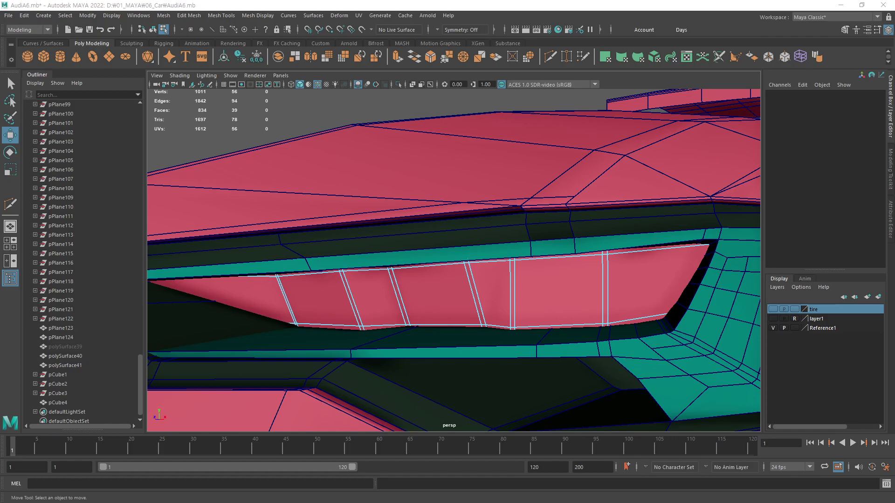
# - Select the three lamp box faces, extrude them and push them slightly inward
pyautogui.click(313, 305)
pyautogui.keyDown('shift'); pyautogui.click(437, 304); pyautogui.keyUp('shift')
pyautogui.keyDown('shift'); pyautogui.click(564, 297); pyautogui.keyUp('shift')
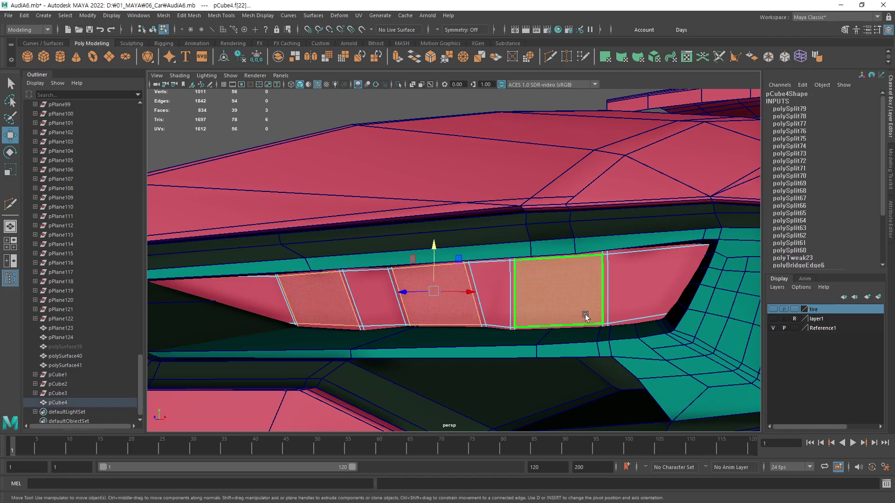
pyautogui.moveTo(582, 312)
pyautogui.keyDown('alt'); pyautogui.mouseDown()
pyautogui.moveTo(551, 225)
pyautogui.moveTo(588, 289)
pyautogui.moveTo(582, 282)
pyautogui.mouseUp(); pyautogui.keyUp('alt')
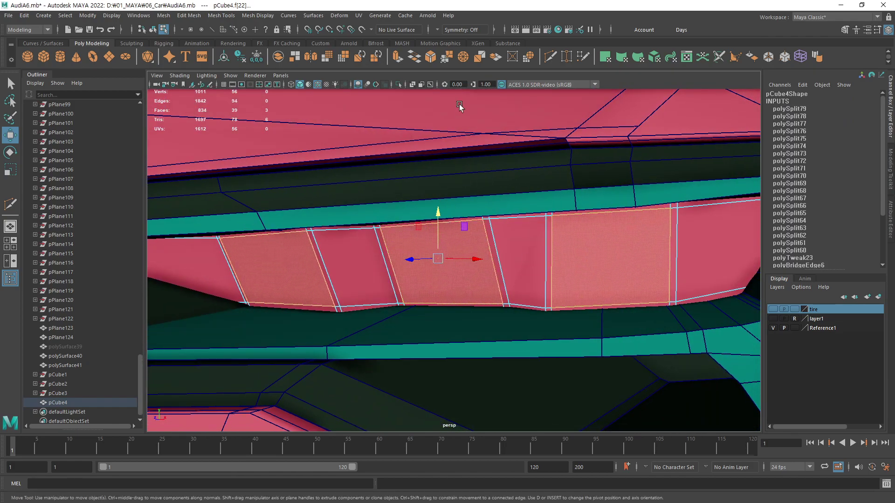
pyautogui.click(398, 57)
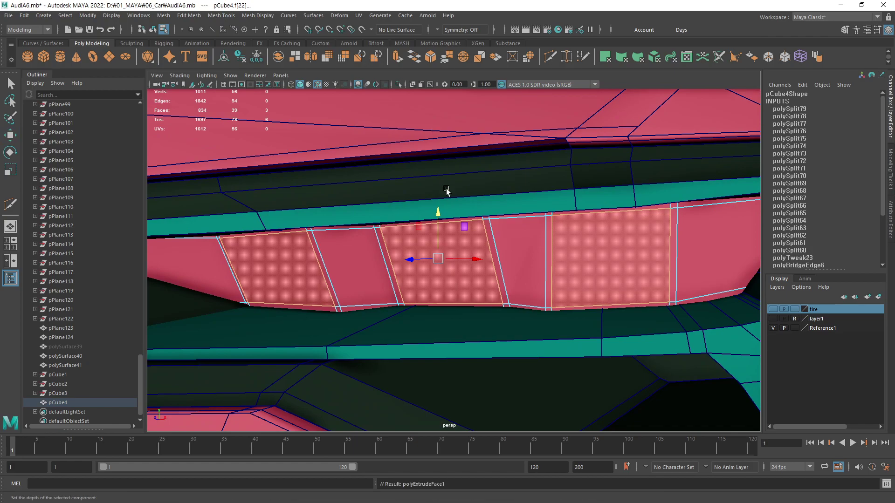
pyautogui.moveTo(259, 286); pyautogui.dragTo(268, 281)
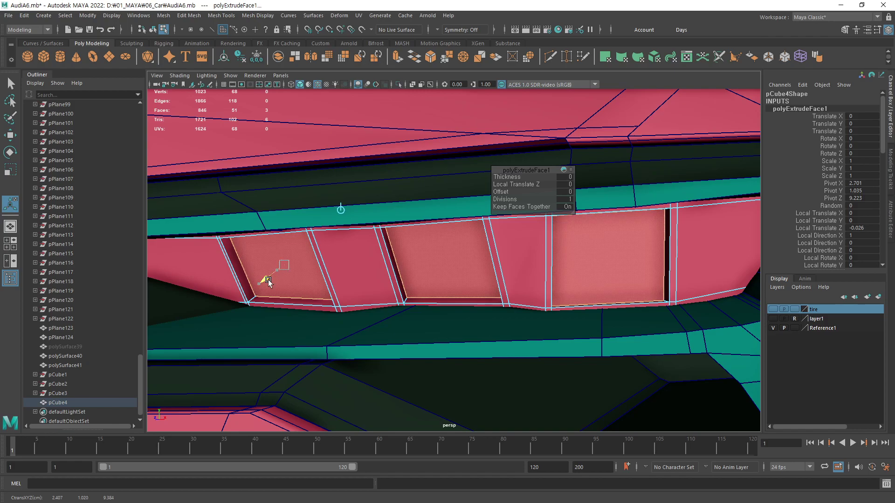
pyautogui.moveTo(269, 282); pyautogui.dragTo(268, 282)
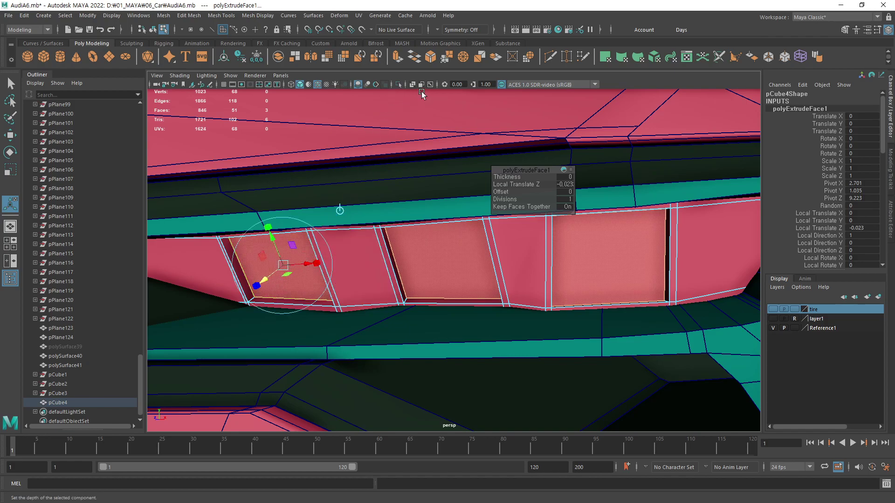
# - Extrude the recessed faces again and push them further into the panel
pyautogui.click(397, 58)
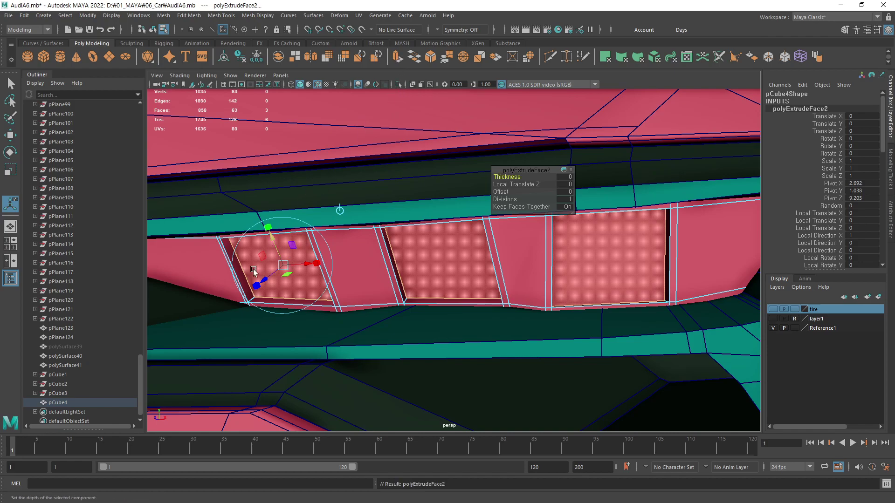
pyautogui.moveTo(254, 271)
pyautogui.keyDown('alt'); pyautogui.mouseDown()
pyautogui.moveTo(393, 270)
pyautogui.moveTo(373, 252)
pyautogui.mouseUp(); pyautogui.keyUp('alt')
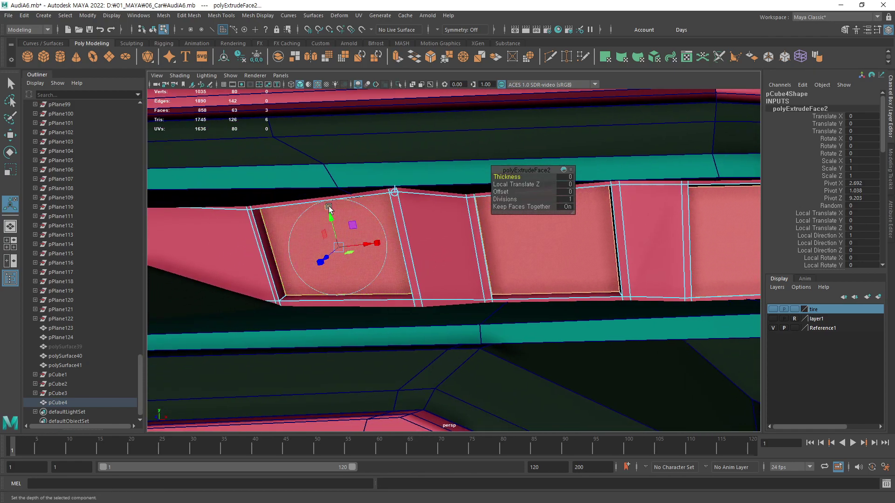
pyautogui.moveTo(328, 206); pyautogui.dragTo(375, 245)
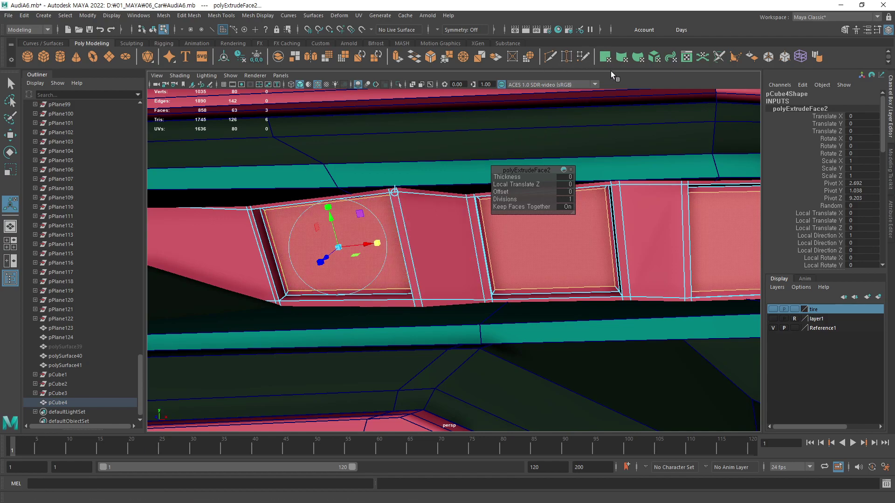
pyautogui.keyDown('alt'); pyautogui.moveTo(650, 246); pyautogui.dragTo(483, 272, button='right'); pyautogui.keyUp('alt')
pyautogui.moveTo(483, 273)
pyautogui.keyDown('alt'); pyautogui.mouseDown()
pyautogui.moveTo(508, 283)
pyautogui.moveTo(343, 282)
pyautogui.moveTo(535, 279)
pyautogui.moveTo(511, 296)
pyautogui.mouseUp(); pyautogui.keyUp('alt')
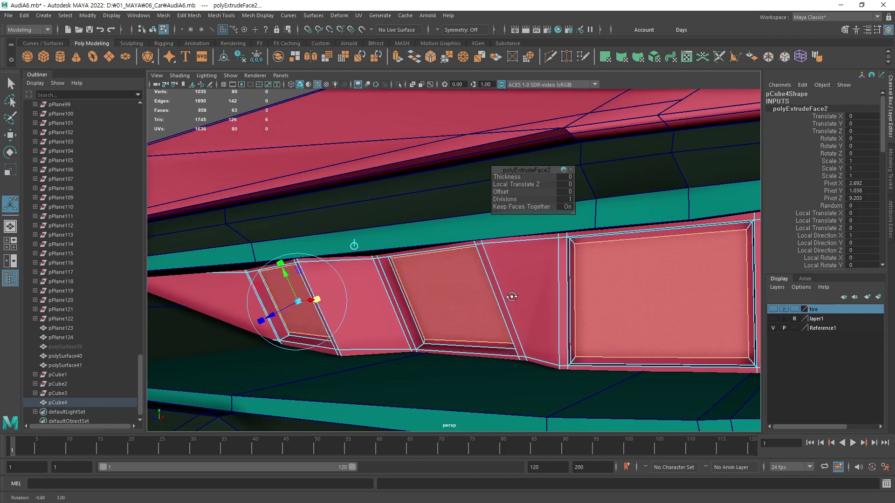
# - Extrude the small leftmost box face inward, then extrude it once more
pyautogui.click(397, 57)
pyautogui.moveTo(272, 325); pyautogui.dragTo(265, 327)
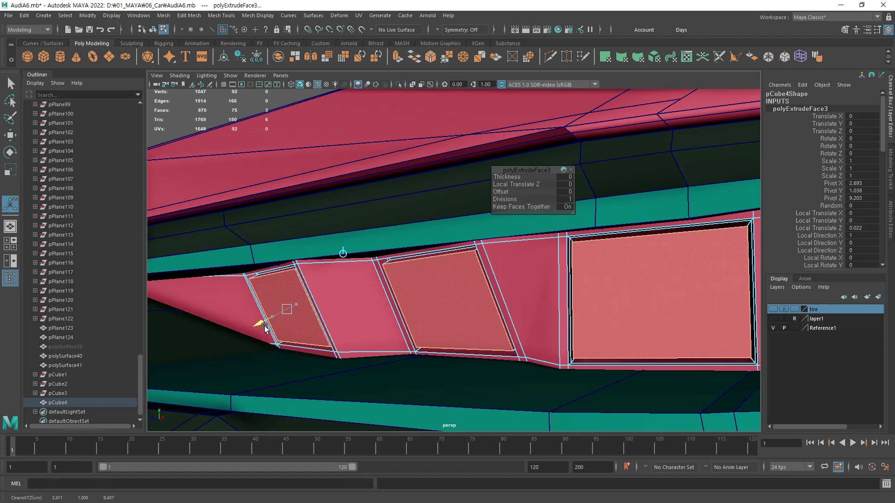
pyautogui.moveTo(265, 326); pyautogui.dragTo(262, 328)
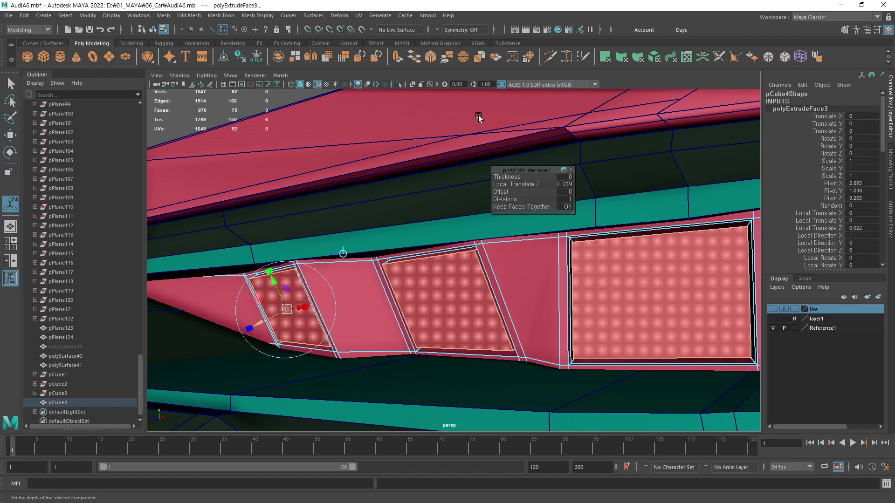
pyautogui.click(399, 60)
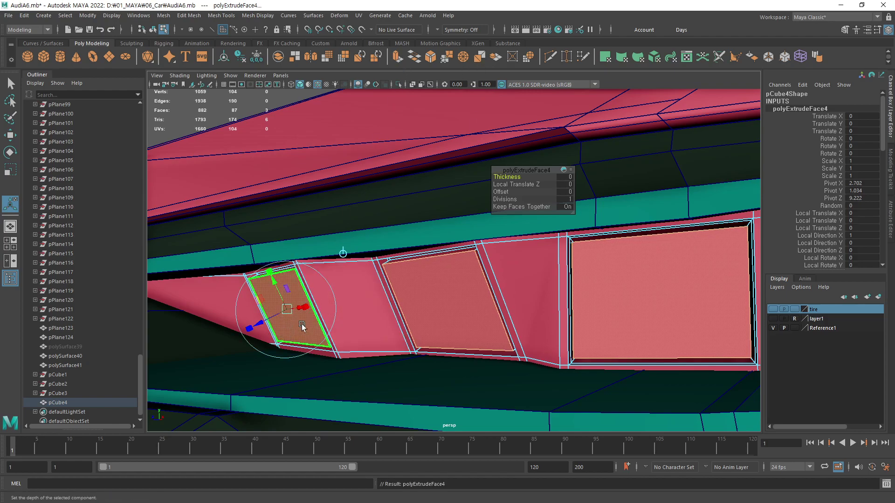
pyautogui.keyDown('alt'); pyautogui.moveTo(280, 331); pyautogui.dragTo(355, 316, button='middle'); pyautogui.keyUp('alt')
pyautogui.keyDown('alt'); pyautogui.moveTo(355, 316); pyautogui.dragTo(396, 292); pyautogui.keyUp('alt')
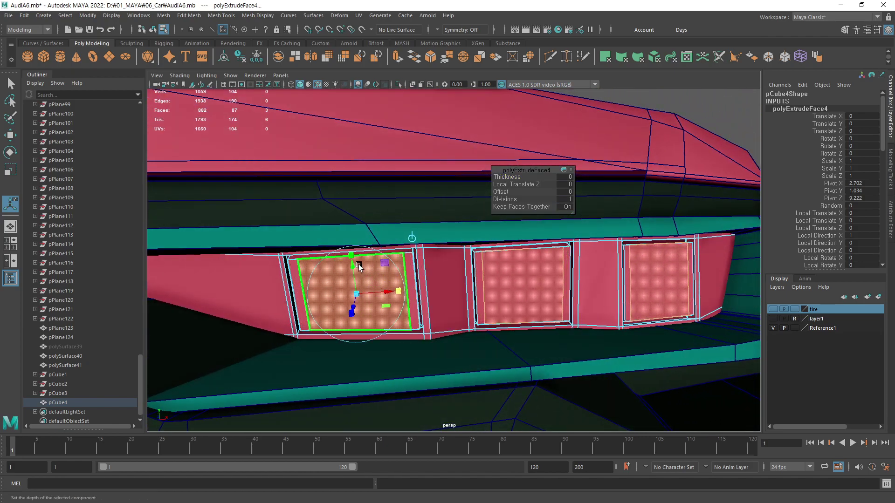
# - Scale the new face down into an inset border and sink it 0.021 deeper
pyautogui.moveTo(356, 260); pyautogui.dragTo(353, 263)
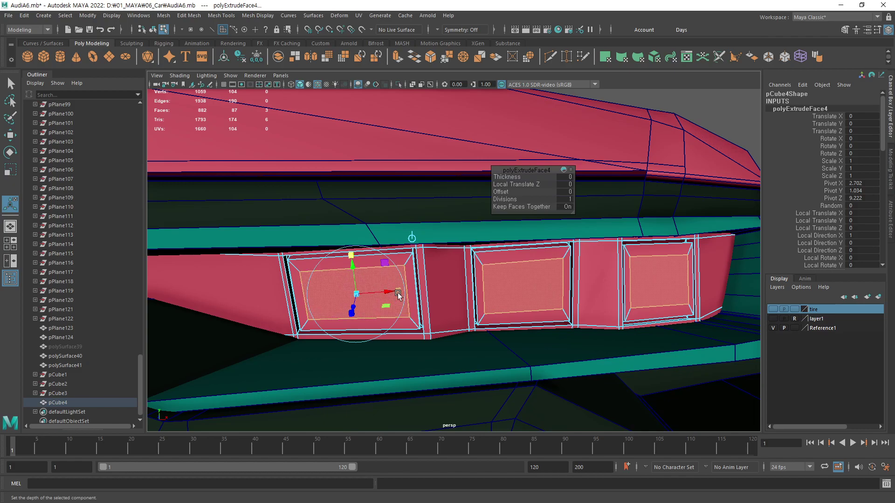
pyautogui.moveTo(398, 291); pyautogui.dragTo(390, 294)
pyautogui.moveTo(353, 257)
pyautogui.mouseDown()
pyautogui.moveTo(347, 303)
pyautogui.moveTo(384, 299)
pyautogui.mouseUp()
pyautogui.moveTo(329, 295); pyautogui.dragTo(318, 297)
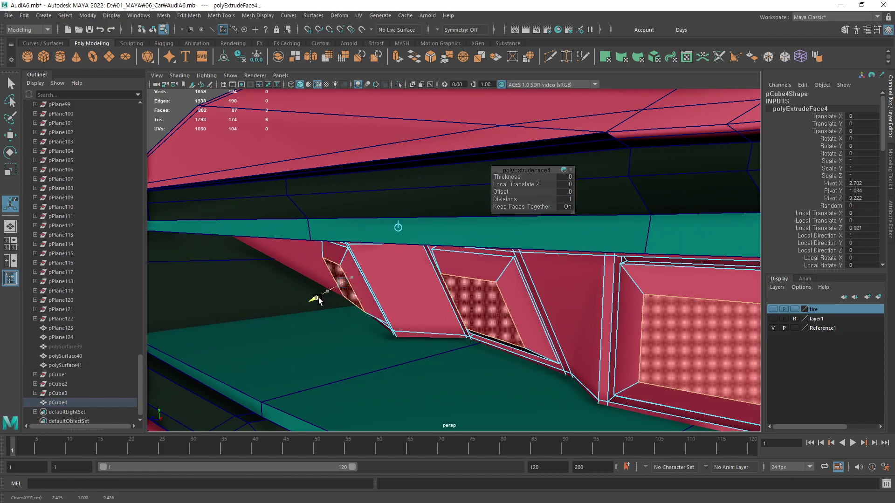
pyautogui.scroll(-5, 548, 320)
pyautogui.keyDown('alt'); pyautogui.moveTo(548, 320); pyautogui.dragTo(610, 302); pyautogui.keyUp('alt')
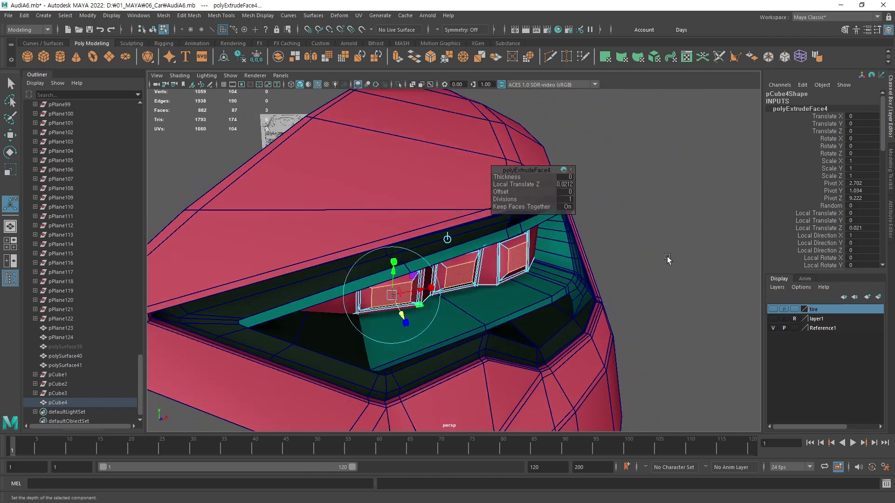
# - In object mode, select the lamp-box mesh pCube4 and soften its edges
pyautogui.press('F8')
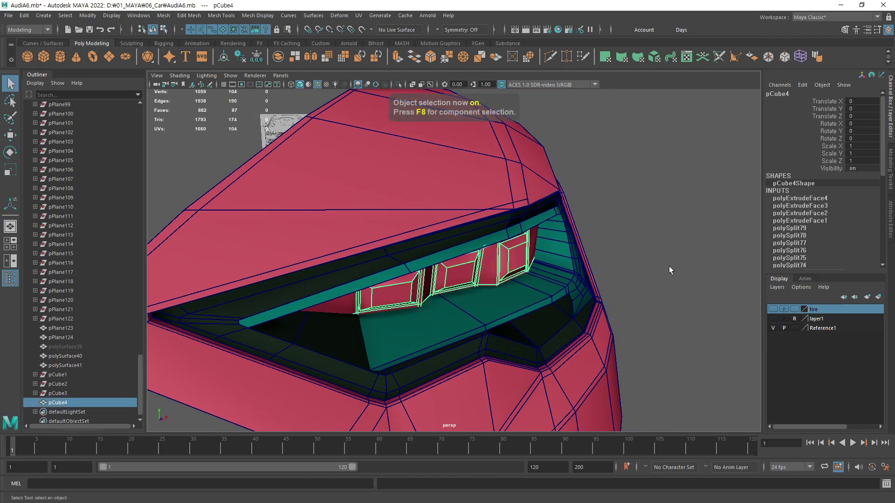
pyautogui.click(670, 269)
pyautogui.keyDown('alt'); pyautogui.moveTo(627, 279); pyautogui.dragTo(386, 263); pyautogui.keyUp('alt')
pyautogui.scroll(3, 387, 262)
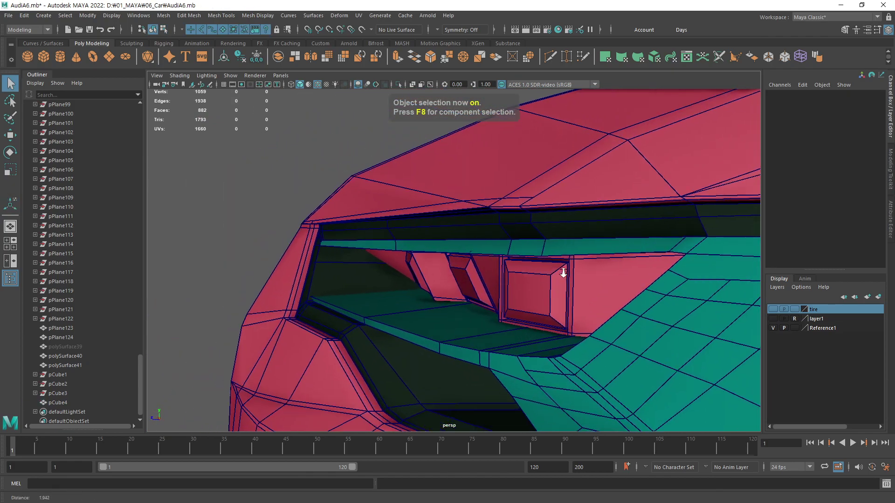
pyautogui.keyDown('alt'); pyautogui.moveTo(667, 282); pyautogui.dragTo(551, 263); pyautogui.keyUp('alt')
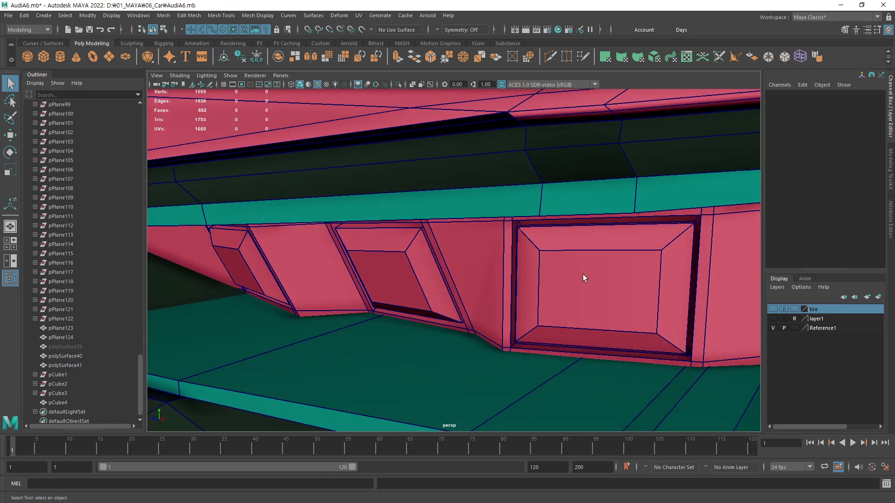
pyautogui.click(610, 275)
pyautogui.keyDown('alt'); pyautogui.moveTo(639, 276); pyautogui.dragTo(628, 279); pyautogui.keyUp('alt')
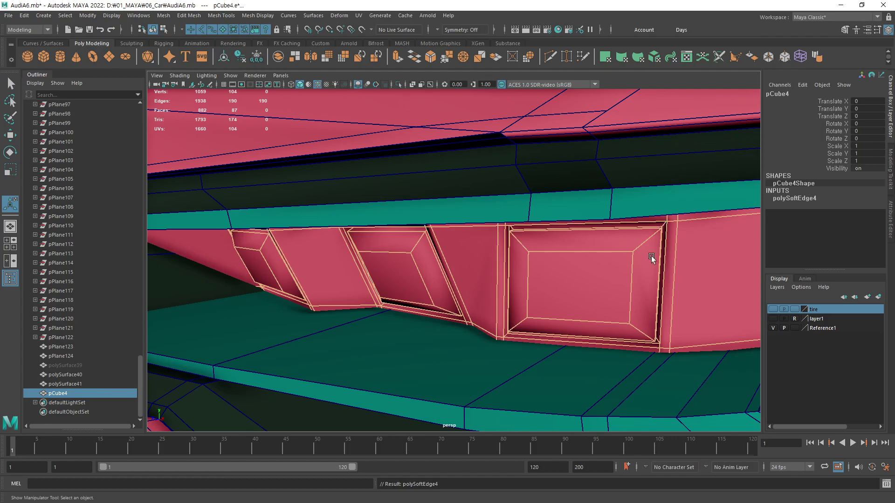
pyautogui.scroll(-5, 593, 256)
pyautogui.press('t')
pyautogui.keyDown('alt'); pyautogui.moveTo(426, 274); pyautogui.dragTo(364, 144); pyautogui.keyUp('alt')
# - Deselect the mesh and orbit around the headlight recess to inspect the boxes
pyautogui.click(445, 239)
pyautogui.scroll(3, 587, 270)
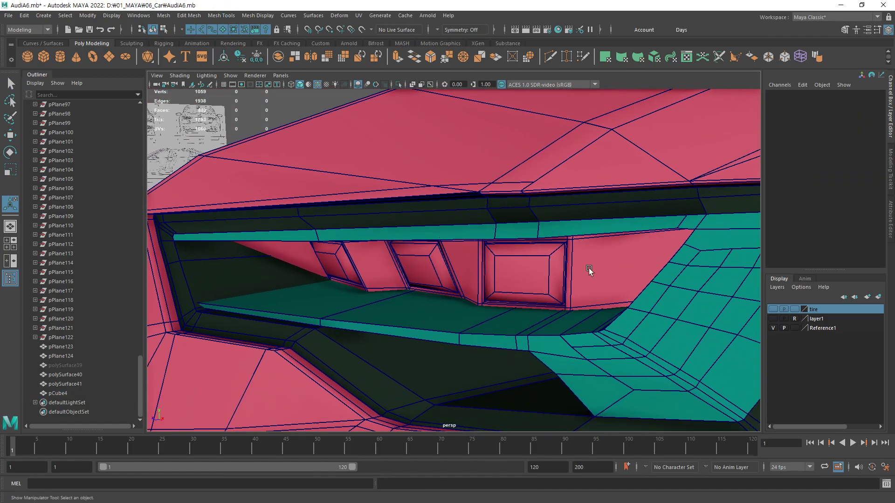
pyautogui.moveTo(595, 253)
pyautogui.keyDown('alt'); pyautogui.mouseDown()
pyautogui.moveTo(562, 271)
pyautogui.moveTo(581, 265)
pyautogui.mouseUp(); pyautogui.keyUp('alt')
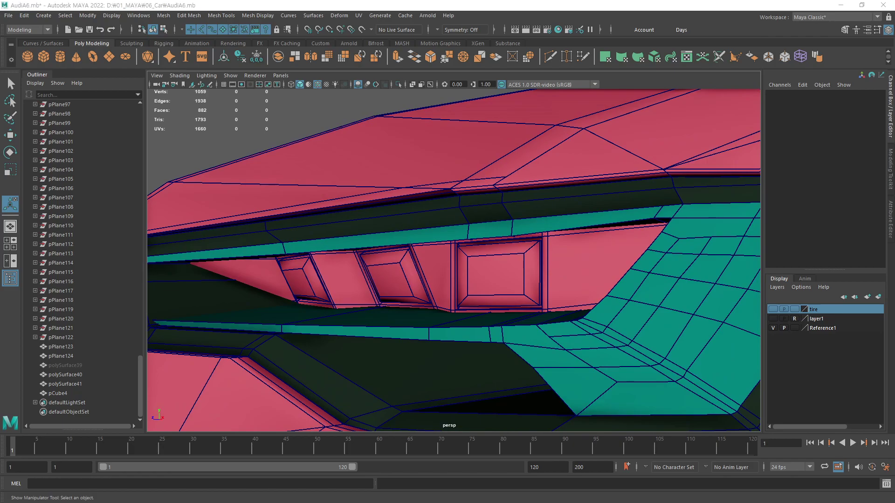
pyautogui.scroll(-3, 454, 260)
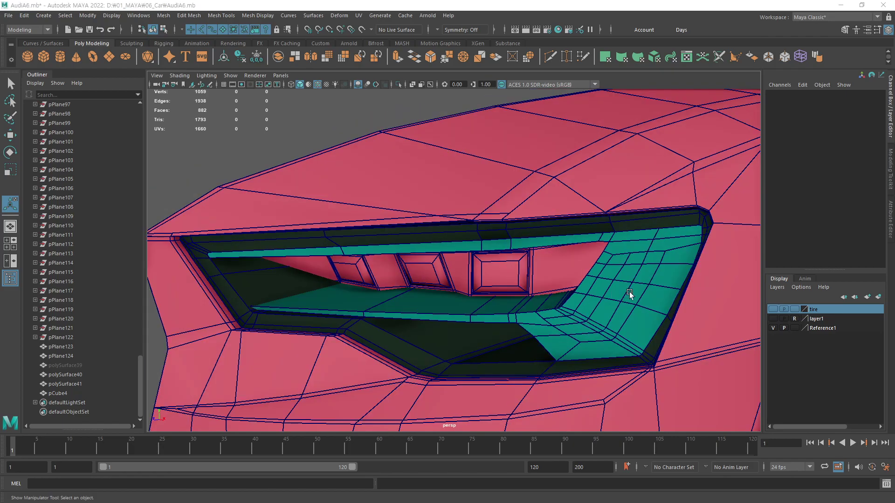
pyautogui.scroll(-2, 629, 293)
pyautogui.keyDown('alt'); pyautogui.moveTo(624, 276); pyautogui.dragTo(579, 279); pyautogui.keyUp('alt')
# - Maximize the front view and frame the headlight within it
pyautogui.press('space')
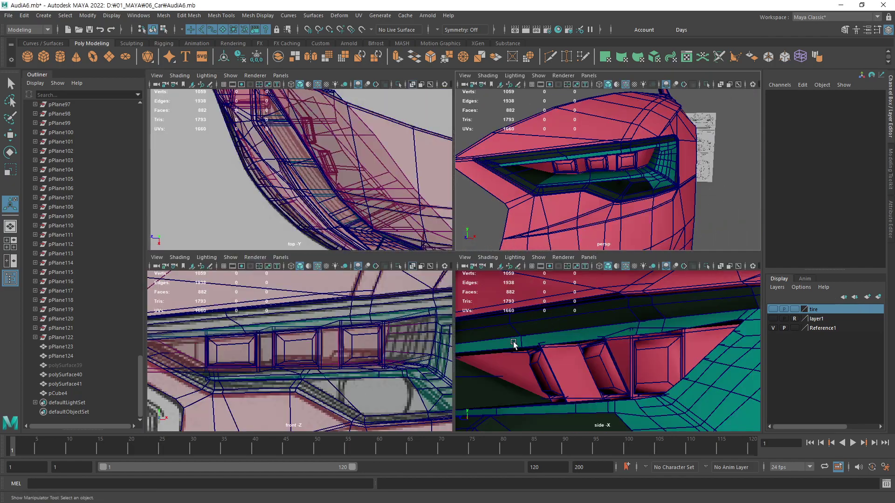
pyautogui.press('space')
pyautogui.keyDown('alt'); pyautogui.moveTo(421, 362); pyautogui.dragTo(349, 247, button='middle'); pyautogui.keyUp('alt')
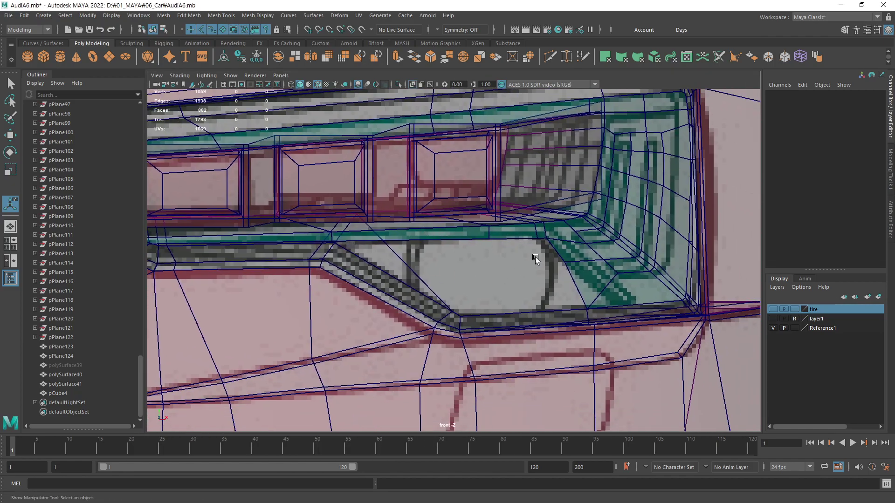
pyautogui.keyDown('alt'); pyautogui.moveTo(534, 255); pyautogui.dragTo(516, 259, button='middle'); pyautogui.keyUp('alt')
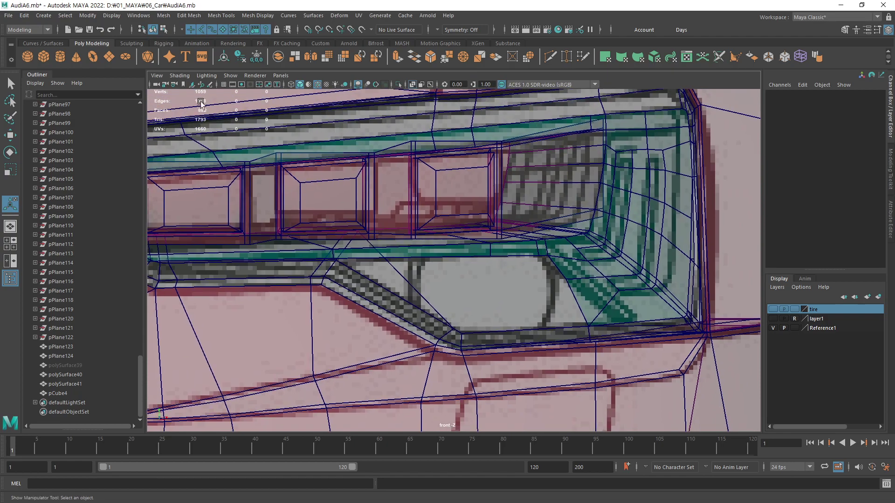
# - Create a new cylinder, move it onto the headlight, and rotate it 90° on X
pyautogui.click(61, 58)
pyautogui.scroll(-5, 578, 316)
pyautogui.scroll(2, 559, 289)
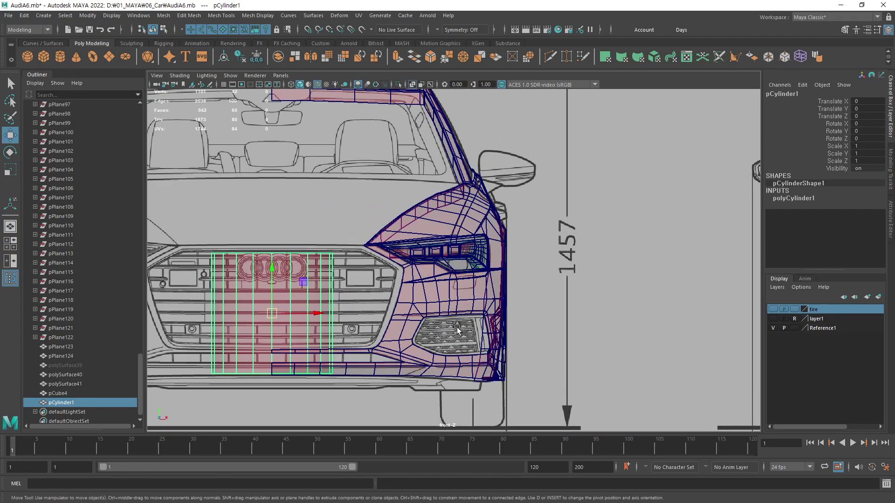
pyautogui.moveTo(405, 334); pyautogui.dragTo(557, 288, button='middle')
pyautogui.scroll(3, 557, 287)
pyautogui.scroll(1, 689, 294)
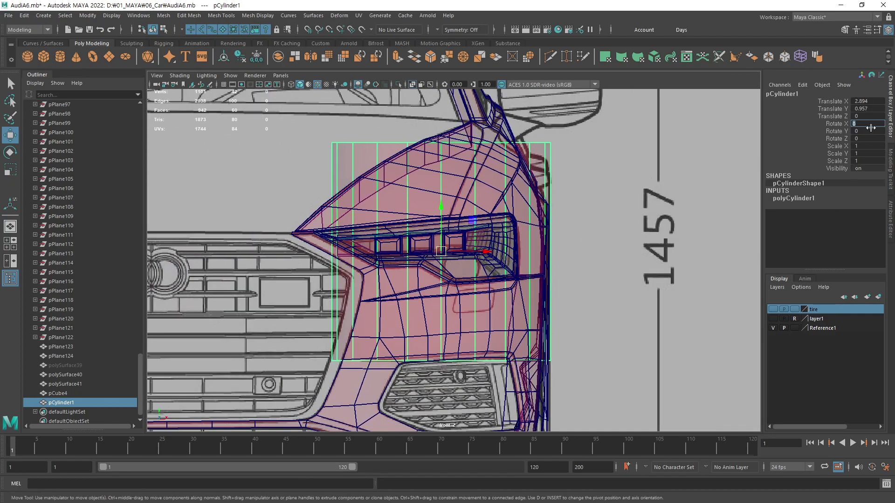
pyautogui.write('90')
pyautogui.press('Return')
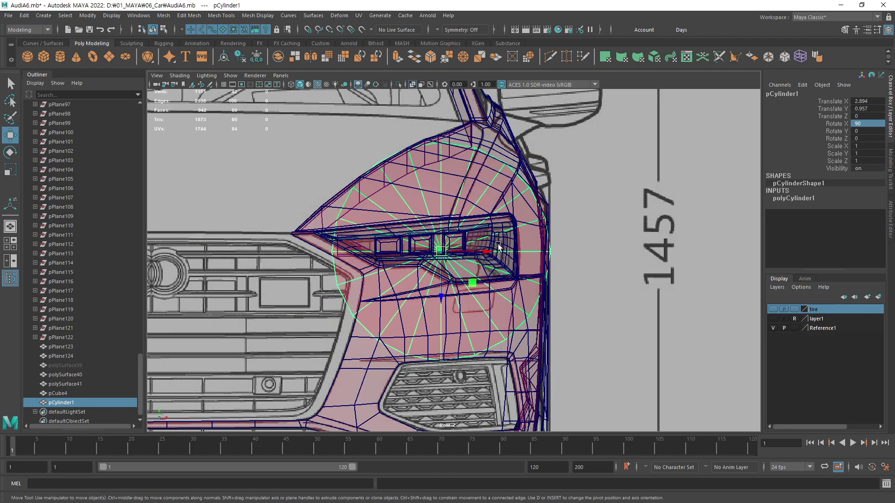
# - Scale the cylinder down to about 0.159 and position it in the lower headlight opening
pyautogui.scroll(3, 498, 246)
pyautogui.scroll(3, 698, 272)
pyautogui.press('r')
pyautogui.moveTo(625, 248)
pyautogui.mouseDown(button='middle')
pyautogui.moveTo(609, 265)
pyautogui.moveTo(522, 275)
pyautogui.moveTo(532, 311)
pyautogui.mouseUp(button='middle')
pyautogui.press('w')
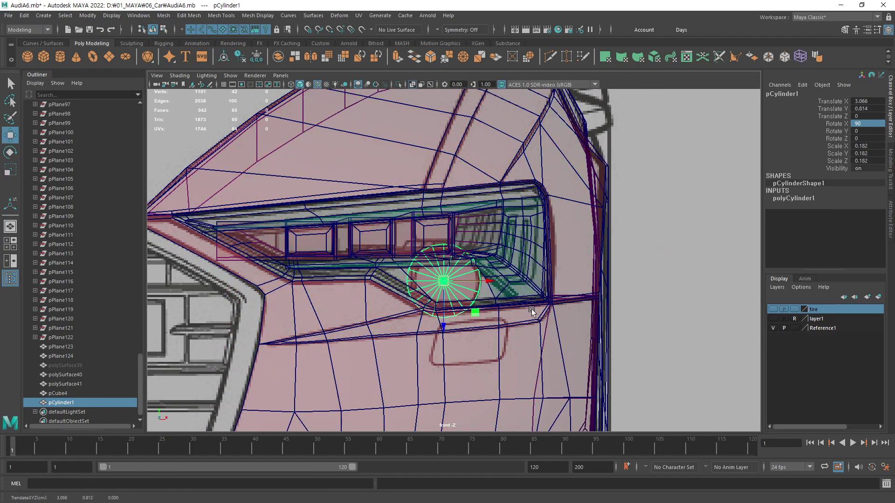
pyautogui.scroll(2, 531, 311)
pyautogui.scroll(2, 593, 300)
pyautogui.press('r')
pyautogui.moveTo(605, 300)
pyautogui.mouseDown(button='middle')
pyautogui.moveTo(584, 322)
pyautogui.moveTo(559, 321)
pyautogui.moveTo(525, 305)
pyautogui.moveTo(537, 291)
pyautogui.mouseUp(button='middle')
pyautogui.press('w')
pyautogui.press('r')
pyautogui.press('w')
pyautogui.press('w')
# - In the four-view layout, nudge the cylinder forward and frame it see-through in the side view
pyautogui.press('space')
pyautogui.scroll(-3, 664, 180)
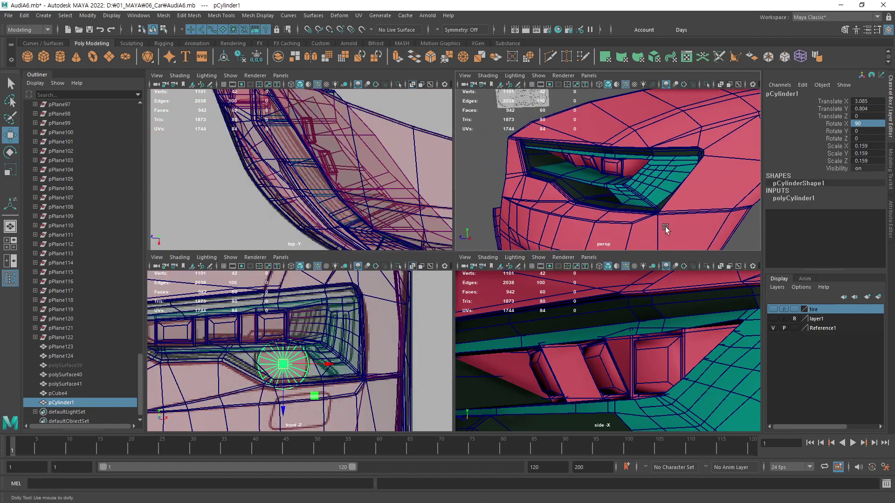
pyautogui.scroll(-5, 664, 180)
pyautogui.scroll(-2, 663, 181)
pyautogui.moveTo(703, 164); pyautogui.dragTo(517, 184, button='middle')
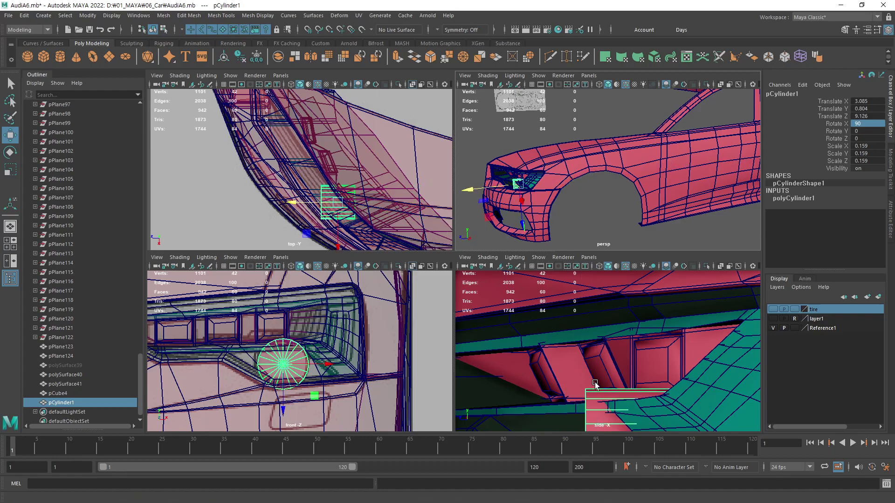
pyautogui.press('f')
pyautogui.click(719, 268)
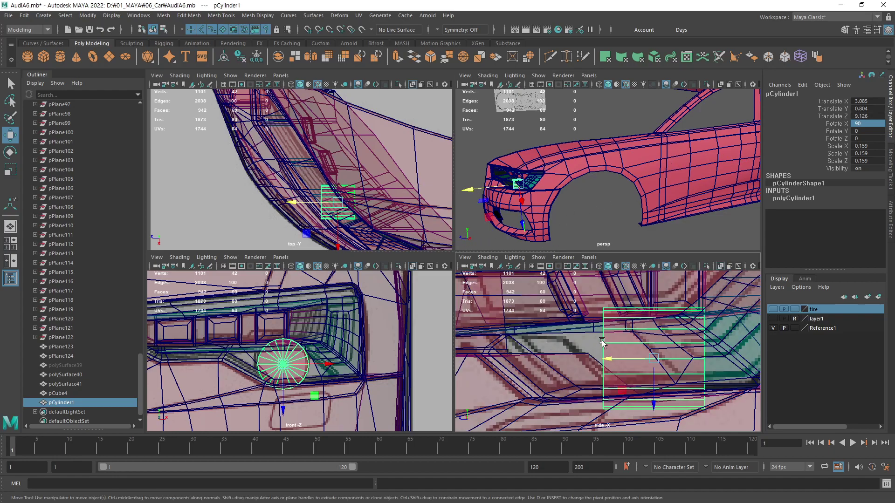
pyautogui.keyDown('alt'); pyautogui.moveTo(603, 344); pyautogui.dragTo(639, 342, button='middle'); pyautogui.keyUp('alt')
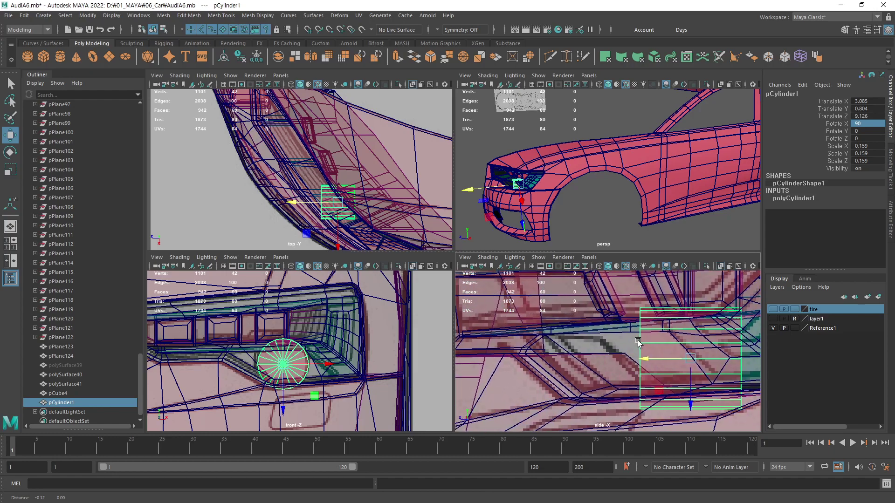
# - Push the cylinder lamp deeper to Translate Z 9.159 and check it in perspective
pyautogui.keyDown('alt'); pyautogui.moveTo(555, 199); pyautogui.dragTo(593, 192); pyautogui.keyUp('alt')
pyautogui.scroll(3, 593, 192)
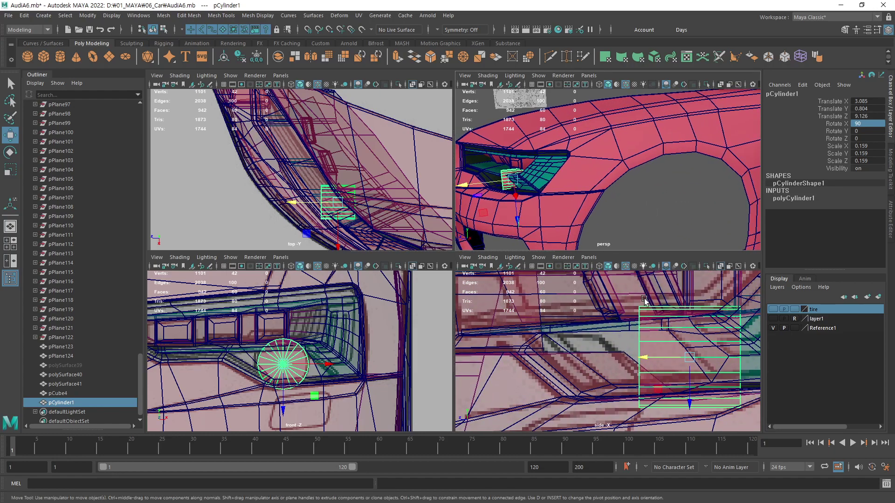
pyautogui.keyDown('alt'); pyautogui.moveTo(579, 331); pyautogui.dragTo(543, 336, button='middle'); pyautogui.keyUp('alt')
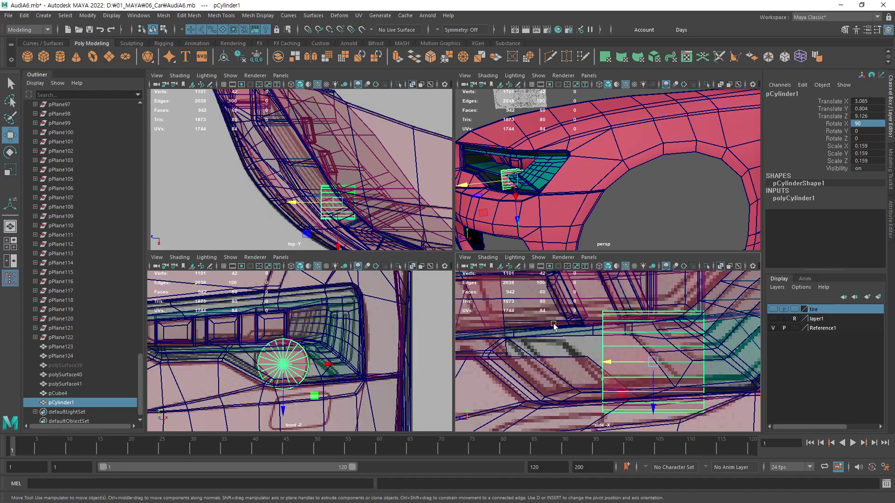
pyautogui.scroll(3, 620, 198)
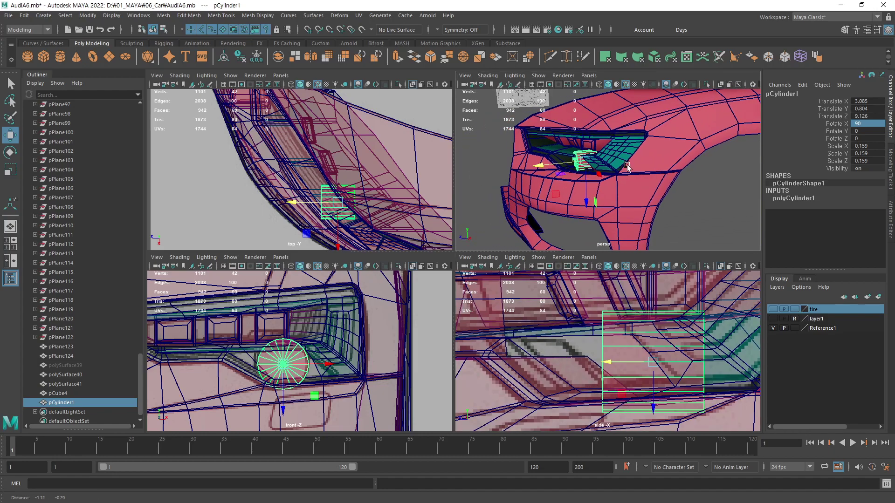
pyautogui.scroll(3, 619, 198)
pyautogui.scroll(3, 619, 198)
pyautogui.scroll(3, 620, 198)
pyautogui.moveTo(619, 198)
pyautogui.keyDown('alt'); pyautogui.mouseDown()
pyautogui.moveTo(627, 174)
pyautogui.moveTo(697, 205)
pyautogui.moveTo(660, 216)
pyautogui.mouseUp(); pyautogui.keyUp('alt')
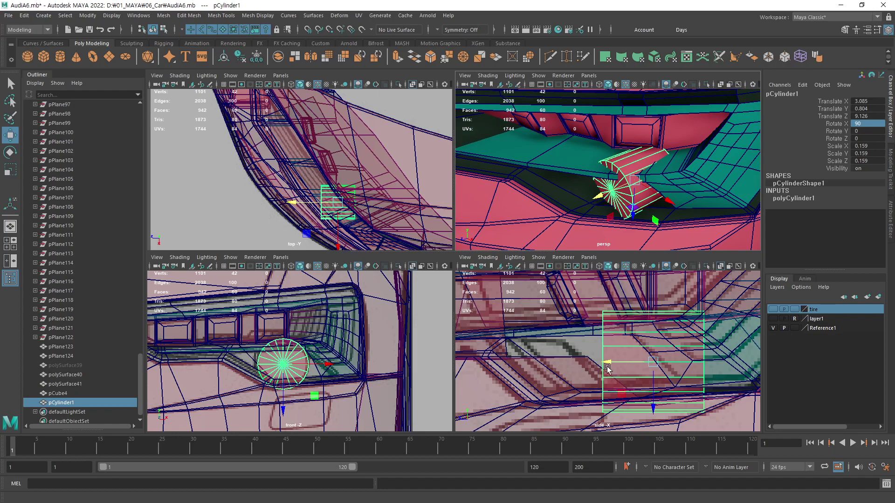
pyautogui.moveTo(611, 363); pyautogui.dragTo(601, 363)
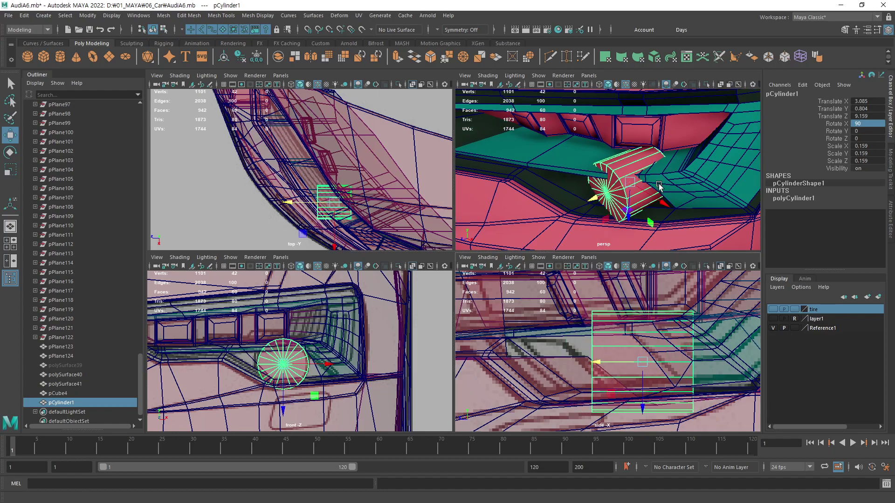
pyautogui.moveTo(647, 178)
pyautogui.keyDown('alt'); pyautogui.mouseDown()
pyautogui.moveTo(631, 183)
pyautogui.moveTo(629, 196)
pyautogui.mouseUp(); pyautogui.keyUp('alt')
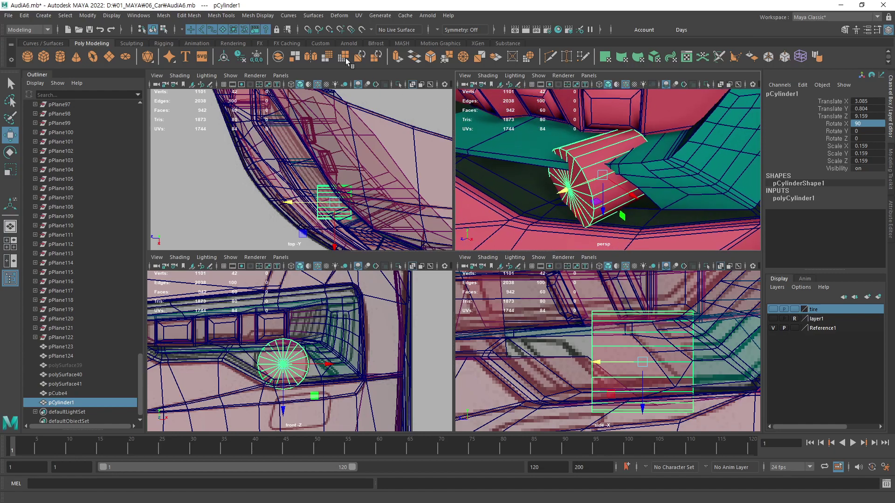
# - Wrap the cylinder lamp in a 2×2×2 lattice deformer
pyautogui.click(336, 15)
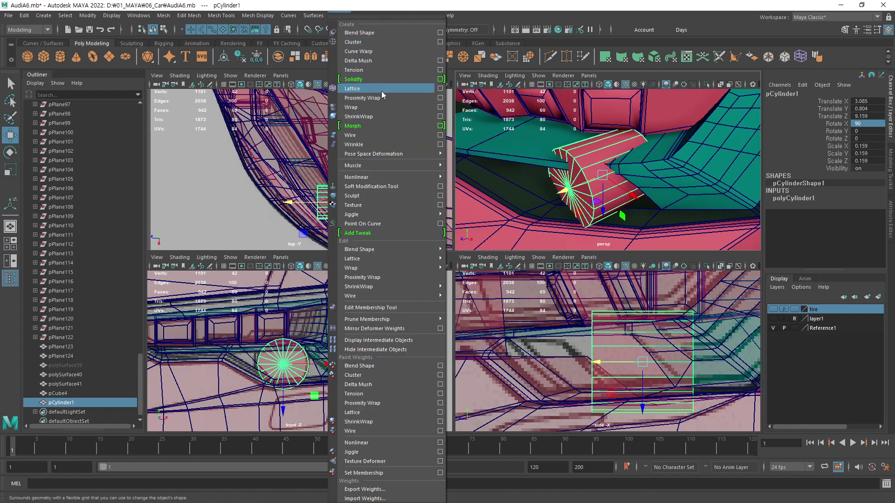
pyautogui.click(355, 89)
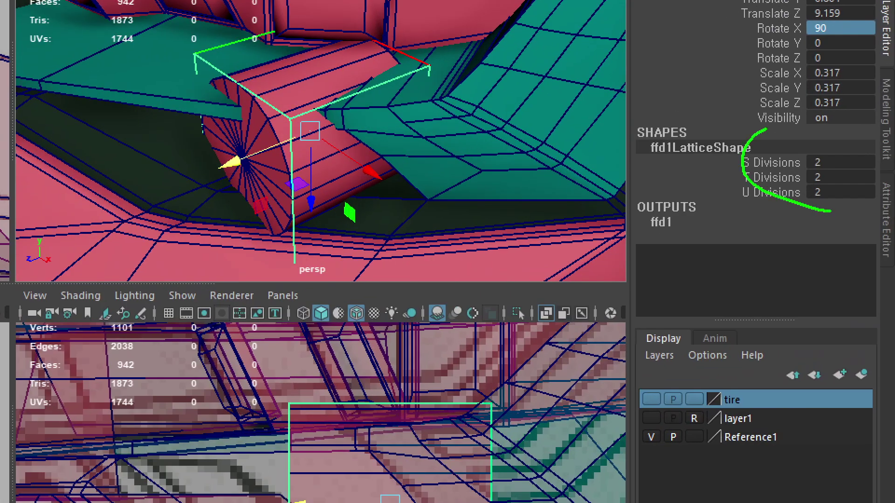
pyautogui.moveTo(765, 130); pyautogui.dragTo(845, 220)
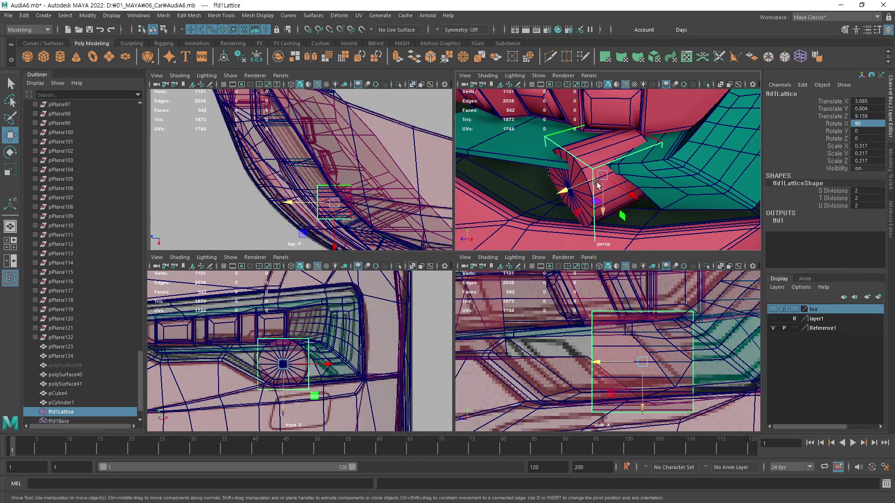
pyautogui.keyDown('alt'); pyautogui.moveTo(597, 183); pyautogui.dragTo(597, 168, button='middle'); pyautogui.keyUp('alt')
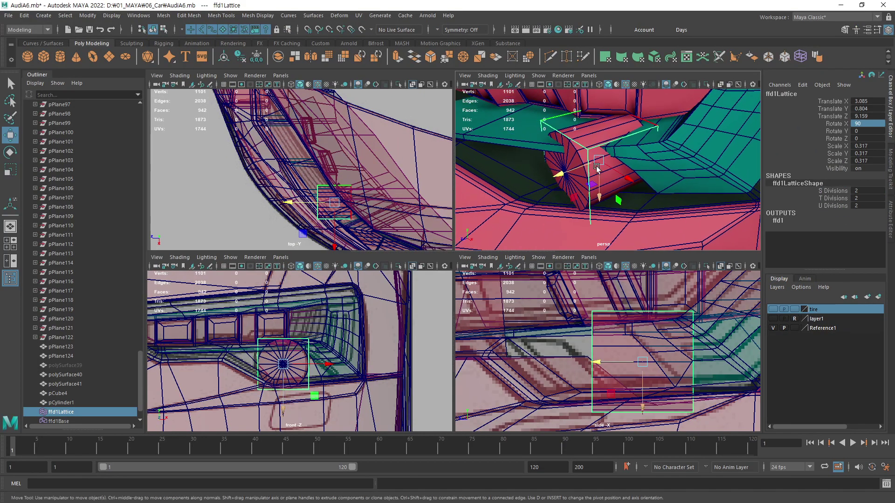
# - In Lattice Point mode, shift the bottom points right and top points left to slant the lamp
pyautogui.rightClick(632, 135)
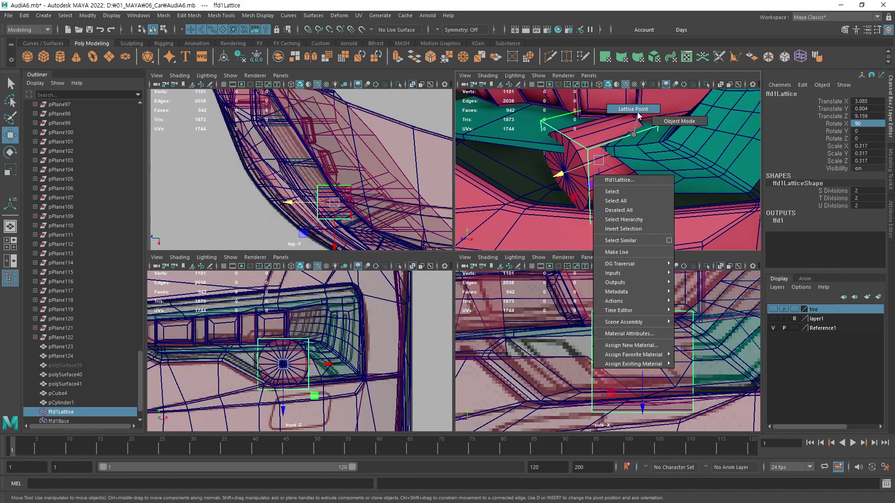
pyautogui.click(637, 112)
pyautogui.keyDown('alt'); pyautogui.moveTo(647, 329); pyautogui.dragTo(652, 346, button='middle'); pyautogui.keyUp('alt')
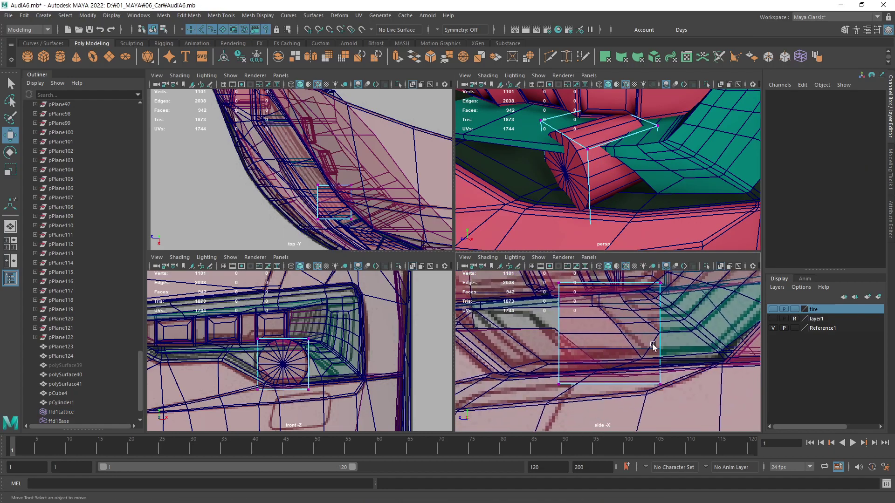
pyautogui.keyDown('alt'); pyautogui.moveTo(696, 292); pyautogui.dragTo(694, 312, button='middle'); pyautogui.keyUp('alt')
pyautogui.moveTo(671, 294)
pyautogui.mouseDown()
pyautogui.moveTo(554, 315)
pyautogui.moveTo(581, 343)
pyautogui.mouseUp()
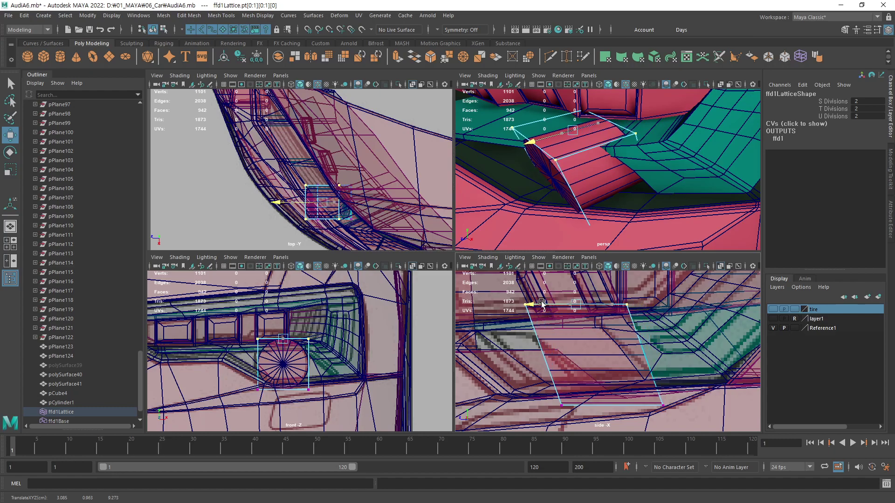
pyautogui.moveTo(687, 384); pyautogui.dragTo(504, 433)
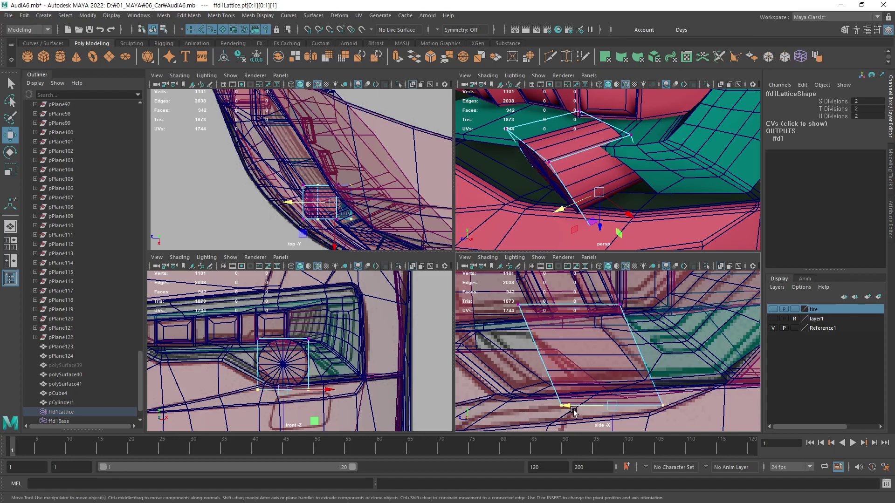
pyautogui.moveTo(573, 412); pyautogui.dragTo(621, 403)
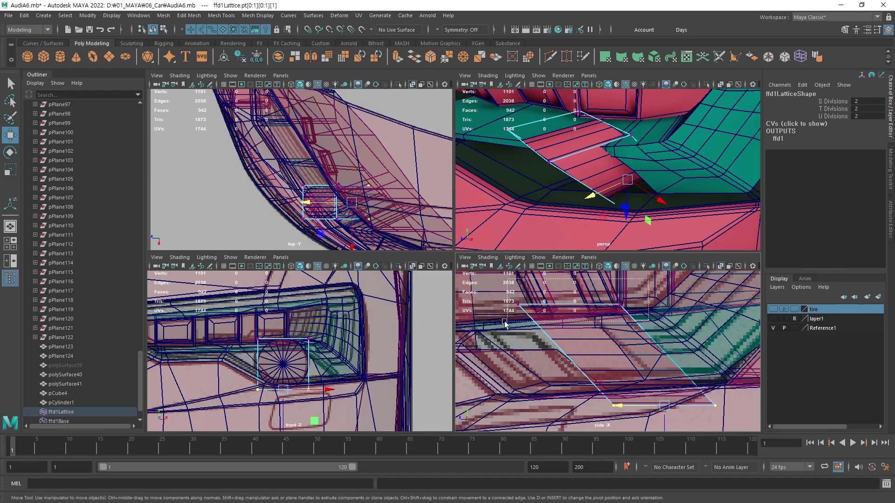
pyautogui.moveTo(627, 279)
pyautogui.mouseDown()
pyautogui.moveTo(502, 329)
pyautogui.moveTo(509, 306)
pyautogui.mouseUp()
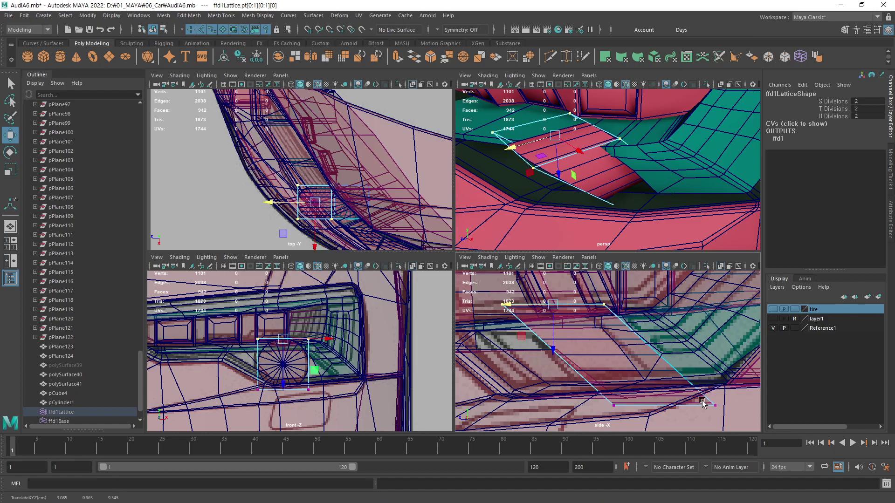
pyautogui.moveTo(730, 419)
pyautogui.mouseDown()
pyautogui.moveTo(604, 400)
pyautogui.moveTo(627, 406)
pyautogui.mouseUp()
# - Select another set of lattice points in perspective and raise them
pyautogui.moveTo(601, 221)
pyautogui.keyDown('alt'); pyautogui.mouseDown()
pyautogui.moveTo(691, 215)
pyautogui.moveTo(667, 139)
pyautogui.mouseUp(); pyautogui.keyUp('alt')
pyautogui.moveTo(587, 240); pyautogui.dragTo(612, 168)
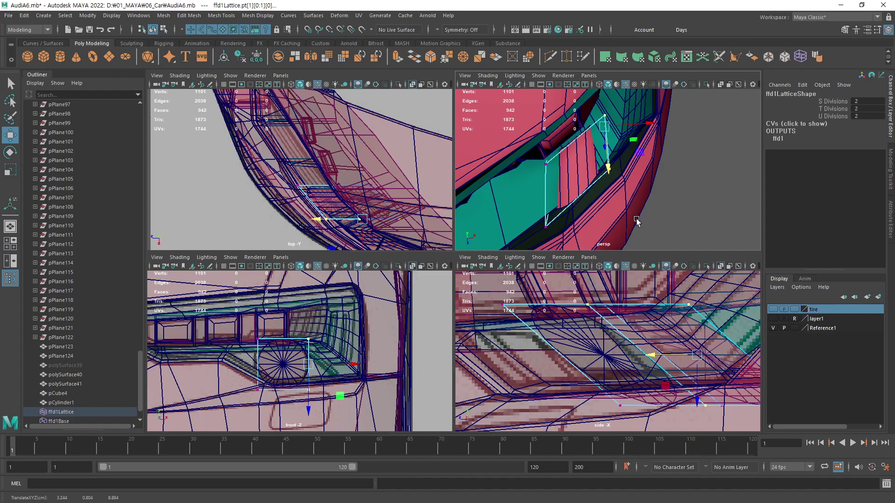
pyautogui.moveTo(647, 235); pyautogui.dragTo(536, 110)
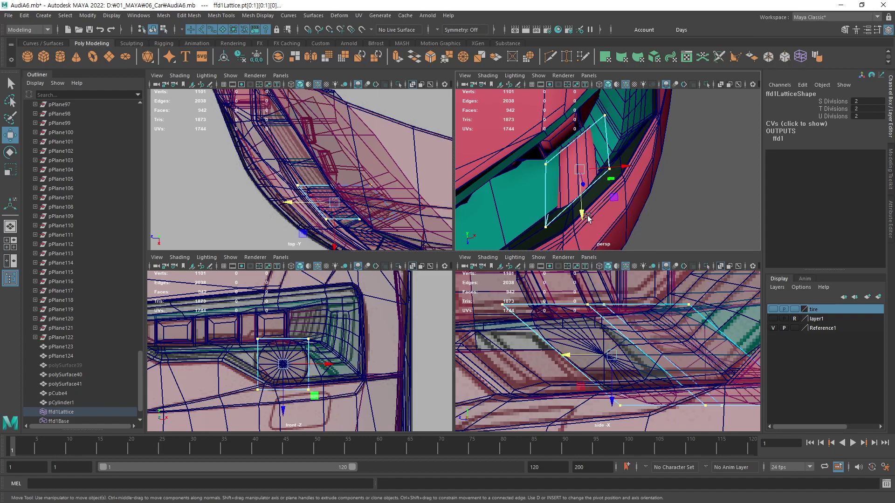
pyautogui.moveTo(587, 219)
pyautogui.mouseDown()
pyautogui.moveTo(584, 207)
pyautogui.moveTo(710, 181)
pyautogui.moveTo(705, 203)
pyautogui.moveTo(742, 200)
pyautogui.moveTo(618, 189)
pyautogui.moveTo(669, 191)
pyautogui.moveTo(724, 175)
pyautogui.mouseUp()
pyautogui.scroll(-2, 664, 288)
pyautogui.scroll(-2, 664, 288)
pyautogui.scroll(-1, 665, 287)
# - Shift one vertical edge of lattice points left and the end points right
pyautogui.moveTo(668, 201); pyautogui.dragTo(685, 126)
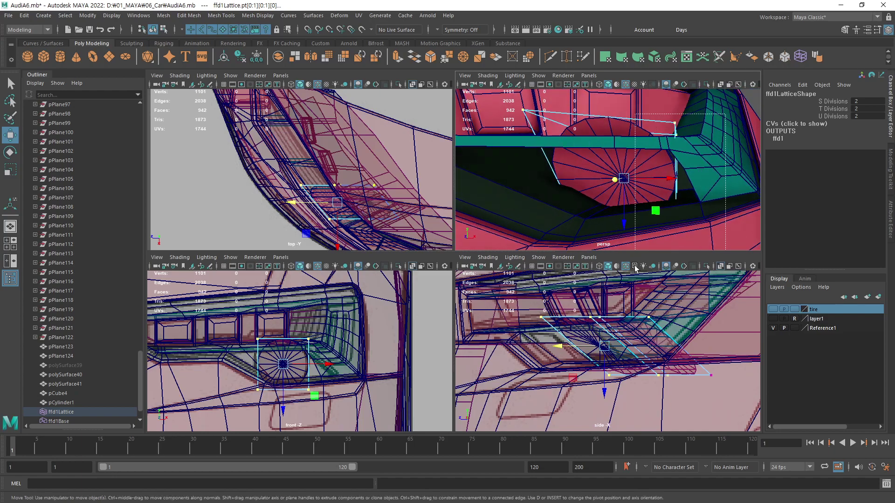
pyautogui.moveTo(612, 347); pyautogui.dragTo(602, 347)
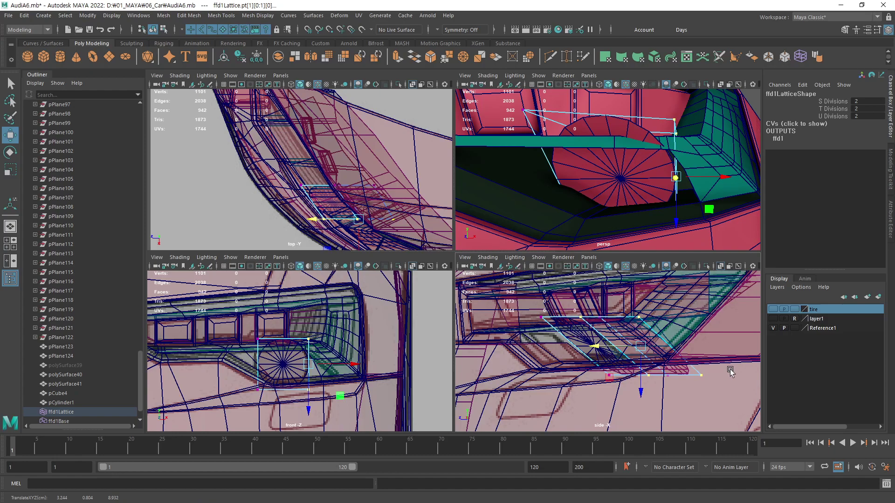
pyautogui.moveTo(730, 371); pyautogui.dragTo(609, 379)
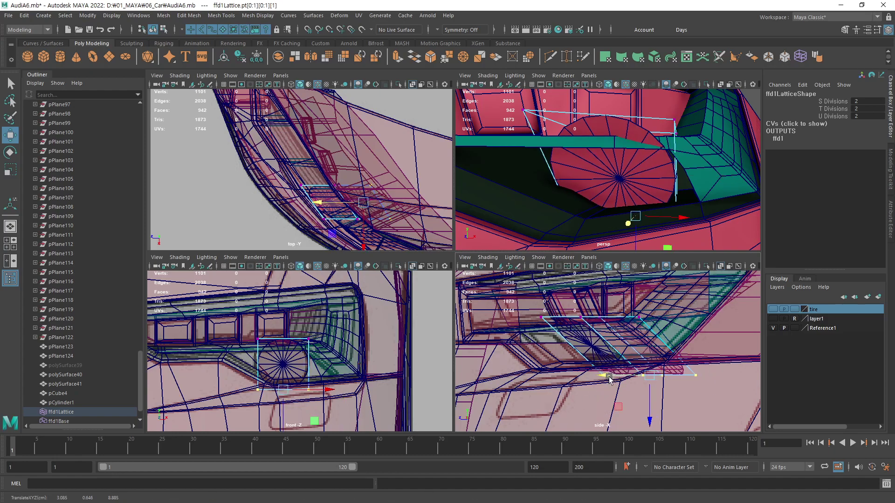
pyautogui.moveTo(633, 219)
pyautogui.keyDown('alt'); pyautogui.mouseDown()
pyautogui.moveTo(598, 231)
pyautogui.moveTo(612, 190)
pyautogui.moveTo(755, 129)
pyautogui.mouseUp(); pyautogui.keyUp('alt')
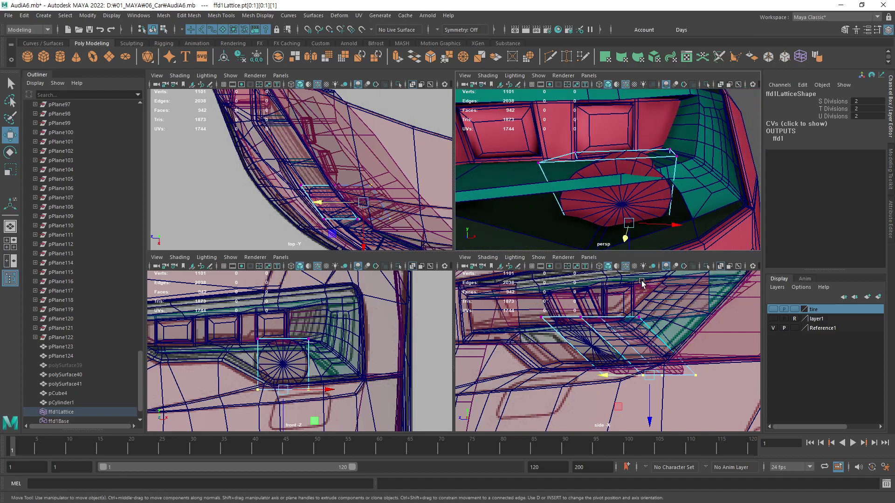
pyautogui.moveTo(641, 282); pyautogui.dragTo(653, 357)
pyautogui.moveTo(600, 347); pyautogui.dragTo(606, 347)
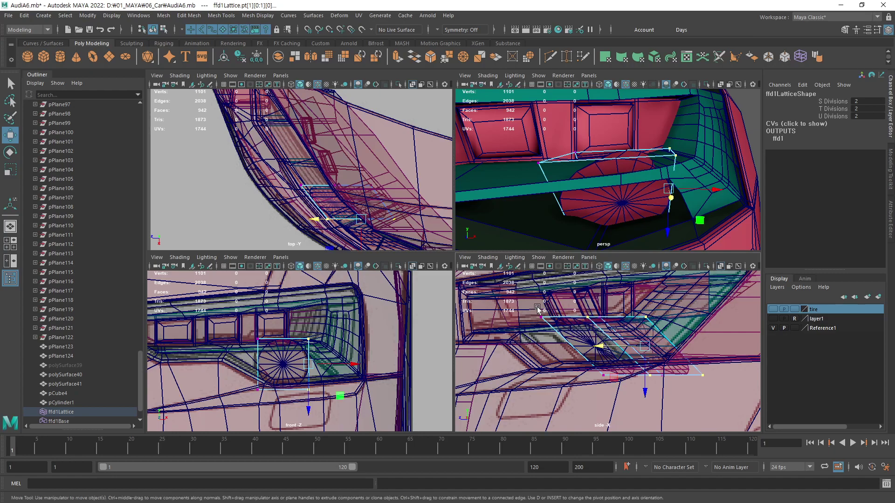
# - Nudge all lattice points together into place and check the fit in perspective
pyautogui.moveTo(598, 401); pyautogui.dragTo(598, 401)
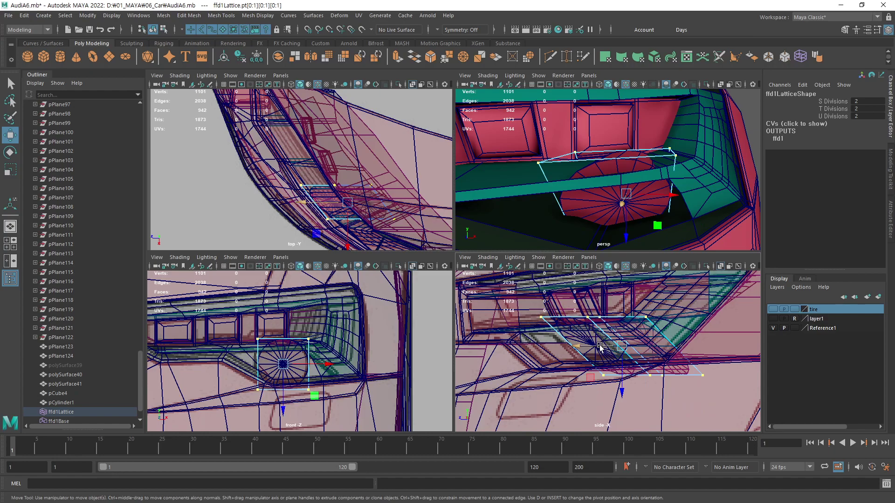
pyautogui.moveTo(600, 348); pyautogui.dragTo(601, 350)
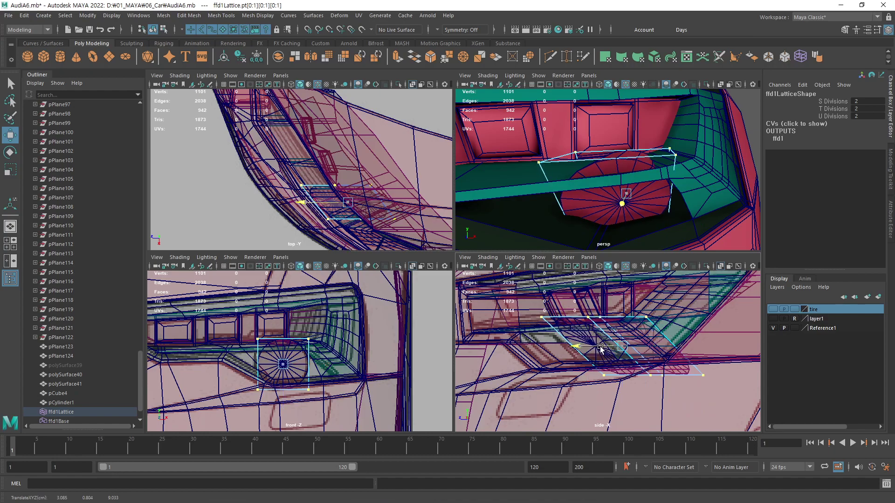
pyautogui.moveTo(601, 348); pyautogui.dragTo(602, 351)
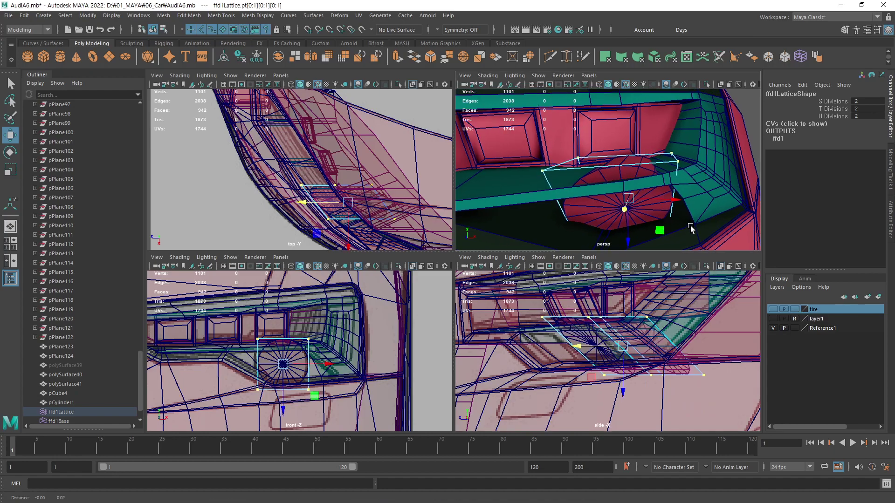
pyautogui.moveTo(690, 227)
pyautogui.keyDown('alt'); pyautogui.mouseDown()
pyautogui.moveTo(590, 216)
pyautogui.moveTo(619, 224)
pyautogui.mouseUp(); pyautogui.keyUp('alt')
# - Delete pCylinder1's history to remove the lattice while keeping the slanted shape
pyautogui.press('F8')
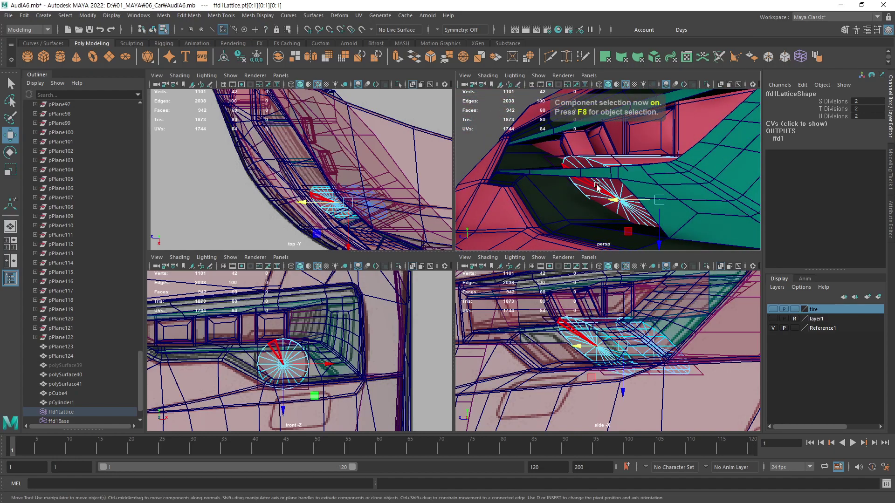
pyautogui.click(622, 204)
pyautogui.hotkey('alt', 'shift', 'd')
pyautogui.keyDown('alt'); pyautogui.moveTo(679, 227); pyautogui.dragTo(716, 205); pyautogui.keyUp('alt')
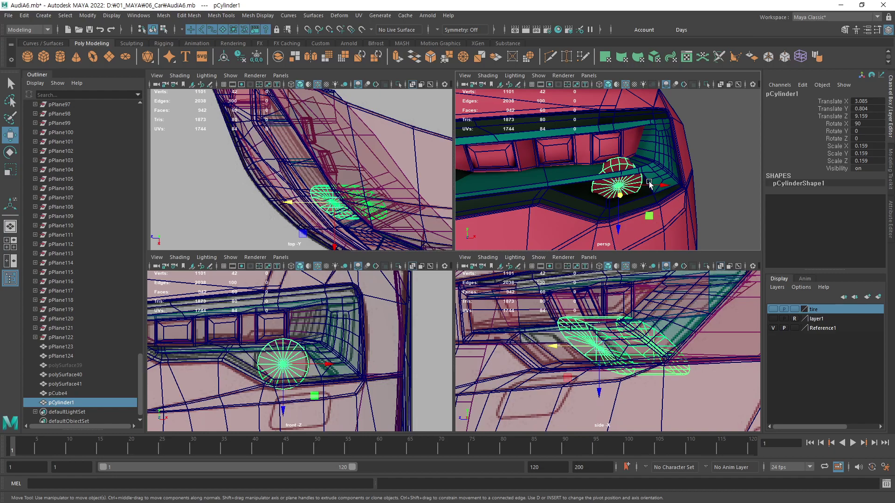
pyautogui.keyDown('alt'); pyautogui.moveTo(634, 219); pyautogui.dragTo(634, 201); pyautogui.keyUp('alt')
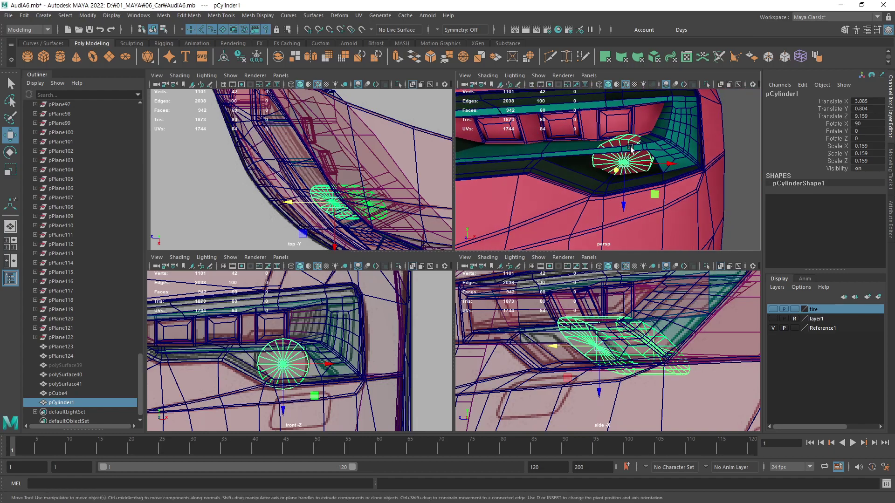
# - Maximize the front view, zoom in on the lamp, and pick the Multi-Cut tool
pyautogui.press('space')
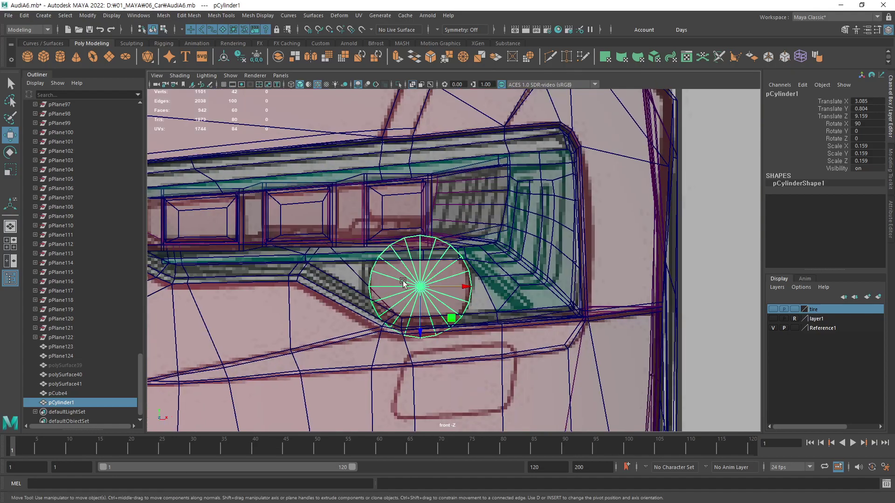
pyautogui.scroll(2, 577, 286)
pyautogui.scroll(2, 366, 252)
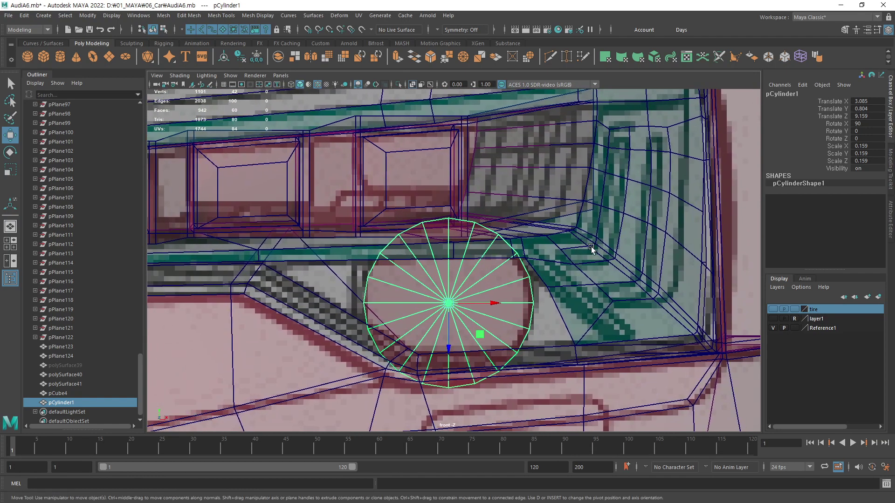
pyautogui.click(550, 58)
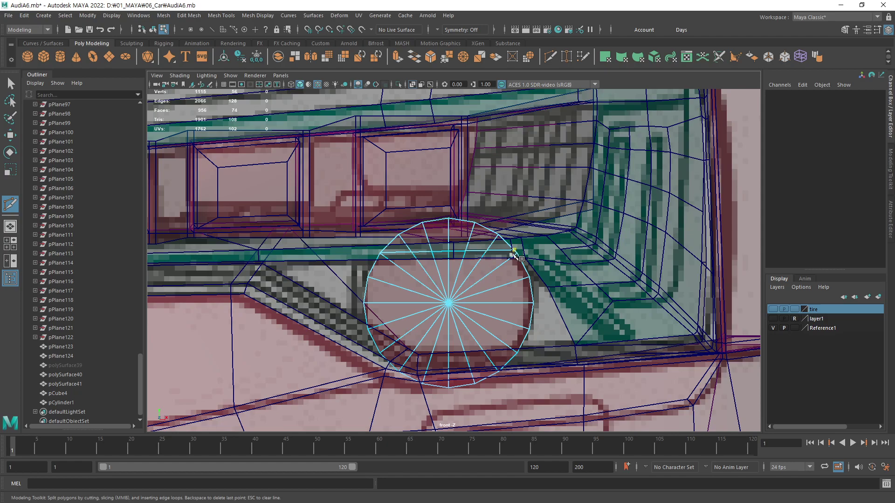
# - Finish the cut across the cylinder cap and delete its upper faces
pyautogui.press('F11')
pyautogui.press('q')
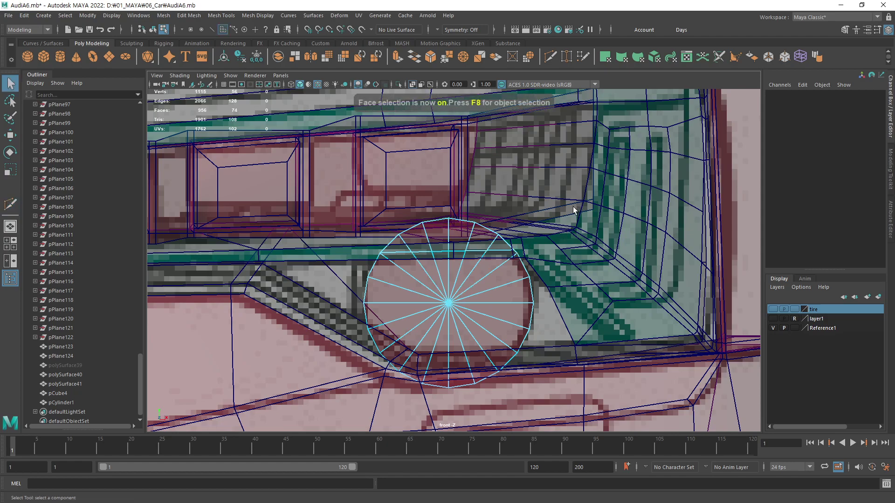
pyautogui.moveTo(556, 197); pyautogui.dragTo(321, 258)
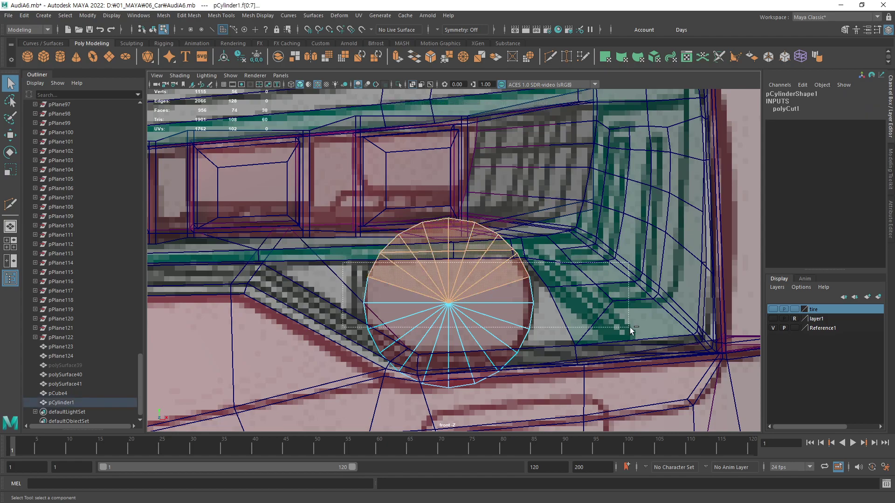
pyautogui.keyDown('ctrl'); pyautogui.moveTo(377, 274); pyautogui.dragTo(633, 332); pyautogui.keyUp('ctrl')
pyautogui.press('Delete')
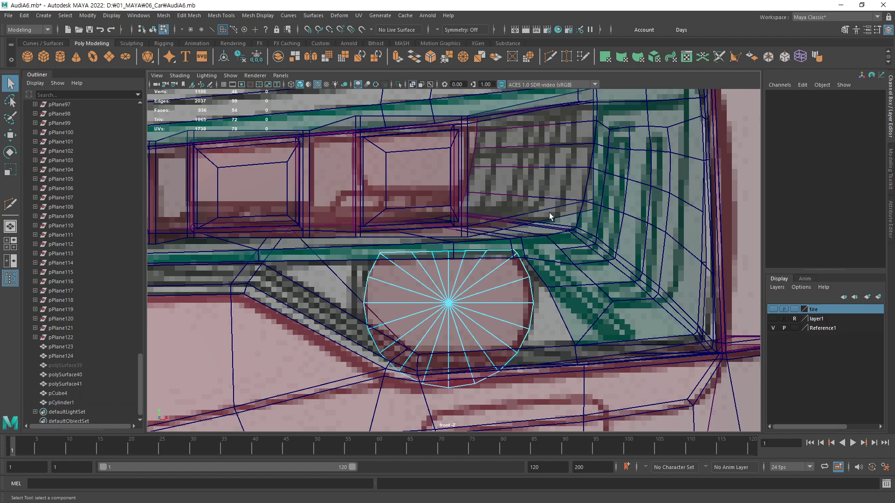
# - In wireframe view, select and delete the cylinder's side wall faces
pyautogui.press('F8')
pyautogui.press('space')
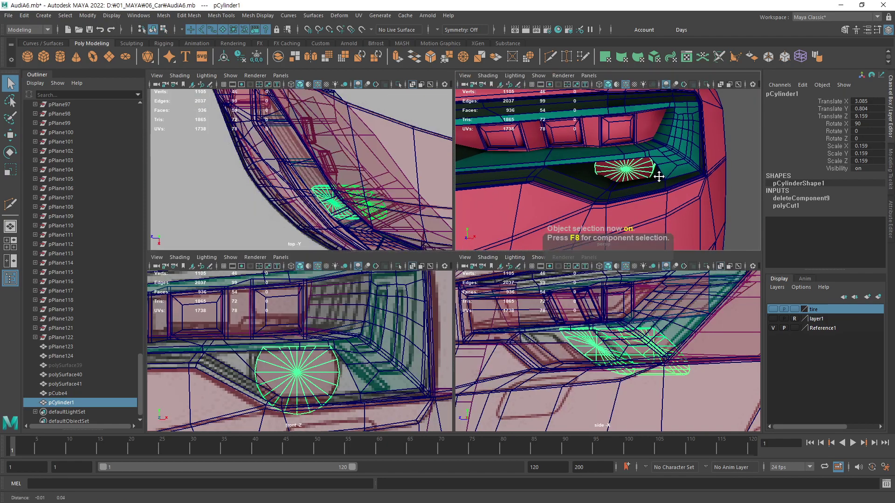
pyautogui.keyDown('alt'); pyautogui.moveTo(658, 176); pyautogui.dragTo(661, 158, button='middle'); pyautogui.keyUp('alt')
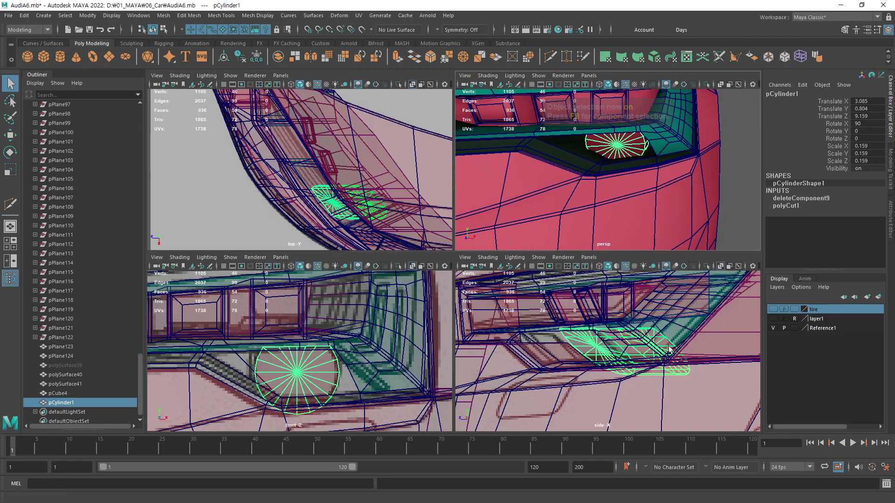
pyautogui.press('space')
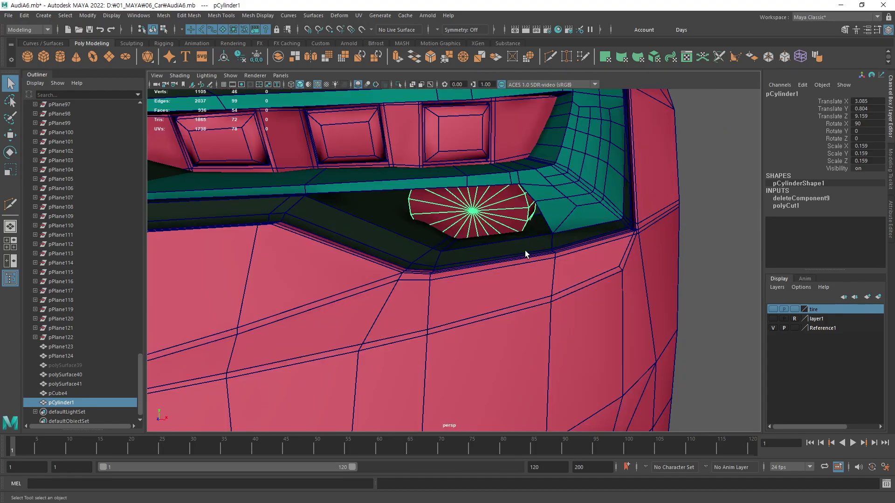
pyautogui.moveTo(525, 254)
pyautogui.keyDown('alt'); pyautogui.mouseDown()
pyautogui.moveTo(533, 210)
pyautogui.moveTo(546, 193)
pyautogui.mouseUp(); pyautogui.keyUp('alt')
pyautogui.press('4')
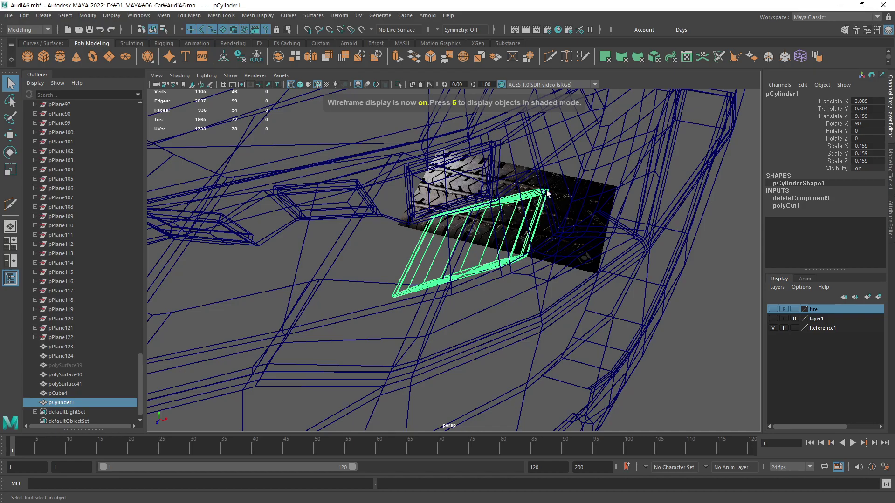
pyautogui.press('F11')
pyautogui.moveTo(577, 232)
pyautogui.mouseDown()
pyautogui.moveTo(369, 285)
pyautogui.moveTo(419, 297)
pyautogui.mouseUp()
pyautogui.press('Delete')
# - Return to shaded object mode, clear the selection and review the trimmed cap
pyautogui.moveTo(524, 270)
pyautogui.keyDown('alt'); pyautogui.mouseDown()
pyautogui.moveTo(459, 235)
pyautogui.moveTo(500, 243)
pyautogui.mouseUp(); pyautogui.keyUp('alt')
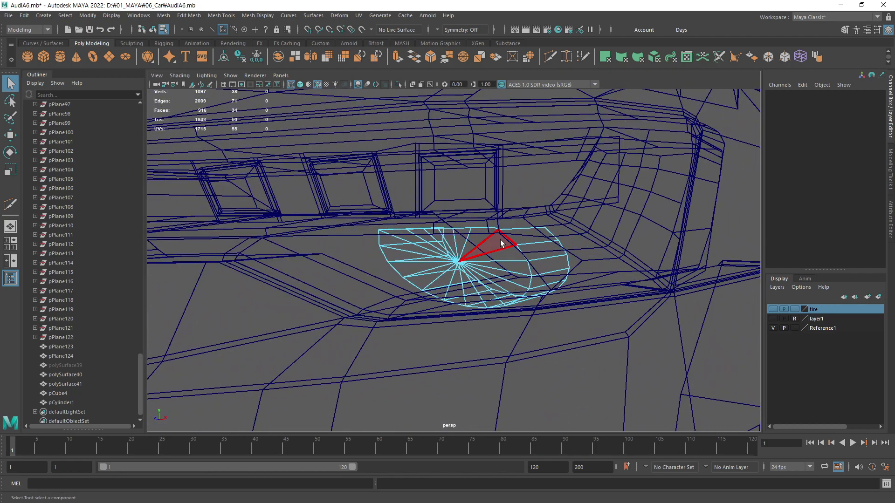
pyautogui.press('5')
pyautogui.moveTo(520, 284)
pyautogui.keyDown('alt'); pyautogui.mouseDown()
pyautogui.moveTo(547, 287)
pyautogui.moveTo(342, 270)
pyautogui.moveTo(415, 278)
pyautogui.moveTo(608, 260)
pyautogui.mouseUp(); pyautogui.keyUp('alt')
pyautogui.press('F8')
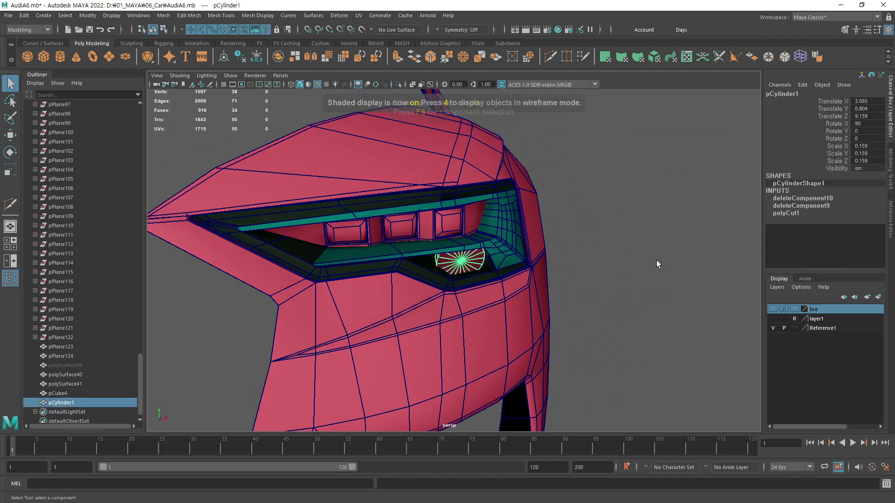
pyautogui.click(641, 265)
pyautogui.keyDown('alt'); pyautogui.moveTo(641, 264); pyautogui.dragTo(471, 247, button='right'); pyautogui.keyUp('alt')
pyautogui.moveTo(471, 247)
pyautogui.keyDown('alt'); pyautogui.mouseDown()
pyautogui.moveTo(395, 247)
pyautogui.moveTo(412, 252)
pyautogui.mouseUp(); pyautogui.keyUp('alt')
pyautogui.scroll(5, 423, 254)
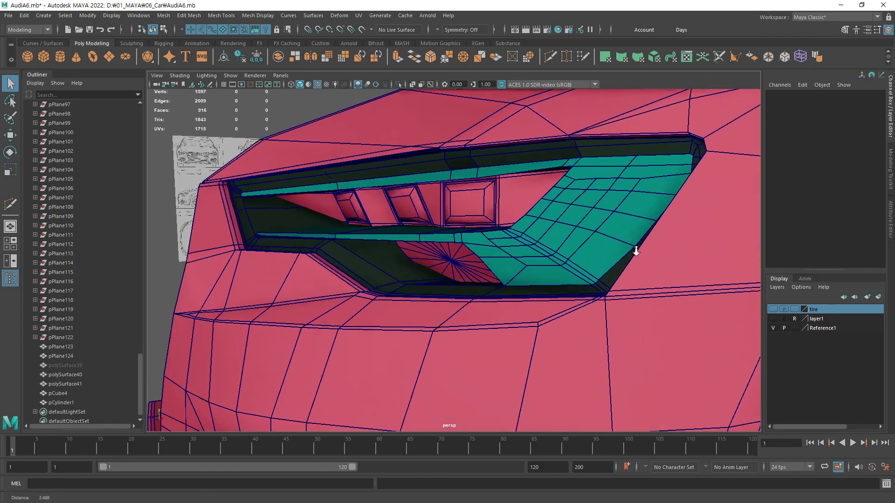
pyautogui.scroll(2, 631, 249)
pyautogui.moveTo(524, 249)
pyautogui.keyDown('alt'); pyautogui.mouseDown()
pyautogui.moveTo(548, 275)
pyautogui.moveTo(534, 275)
pyautogui.mouseUp(); pyautogui.keyUp('alt')
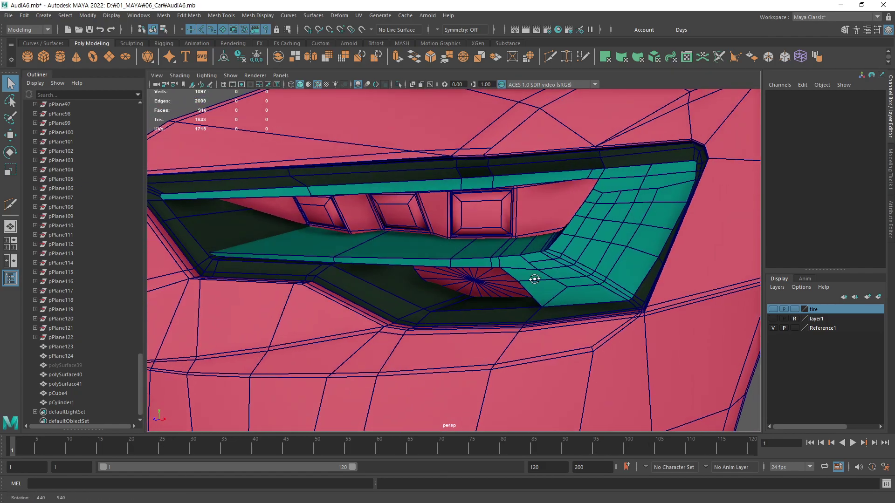
pyautogui.scroll(1, 534, 275)
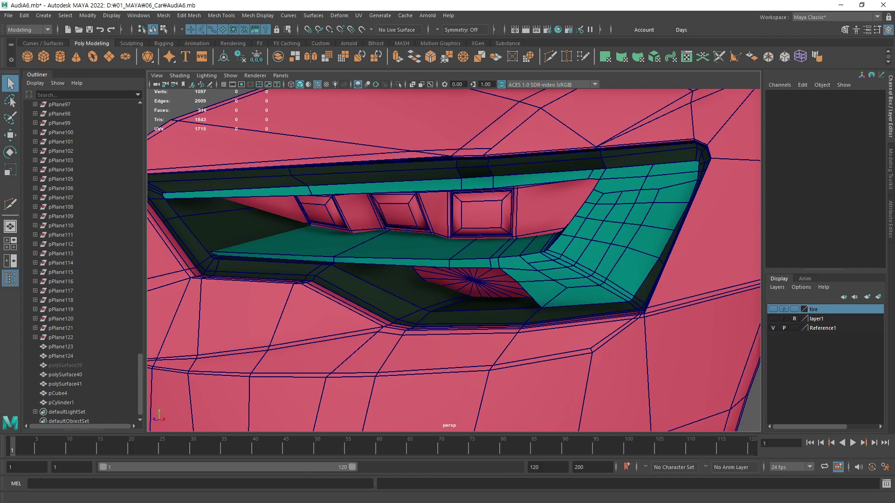
pyautogui.press('w')
pyautogui.scroll(2, 453, 260)
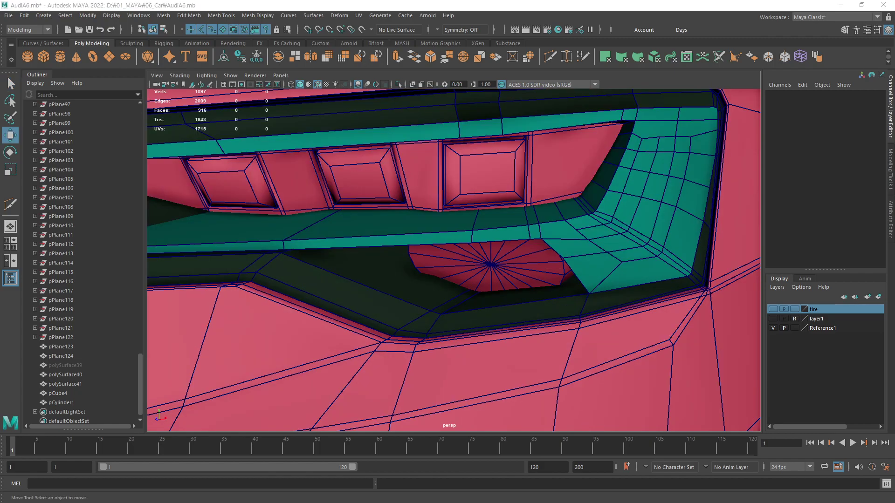
pyautogui.scroll(2, 550, 300)
pyautogui.scroll(2, 581, 295)
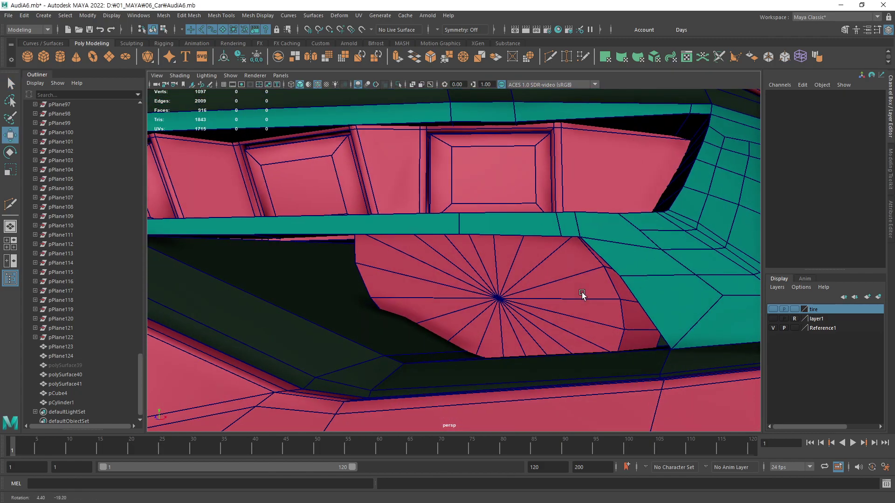
pyautogui.click(597, 299)
pyautogui.press('F11')
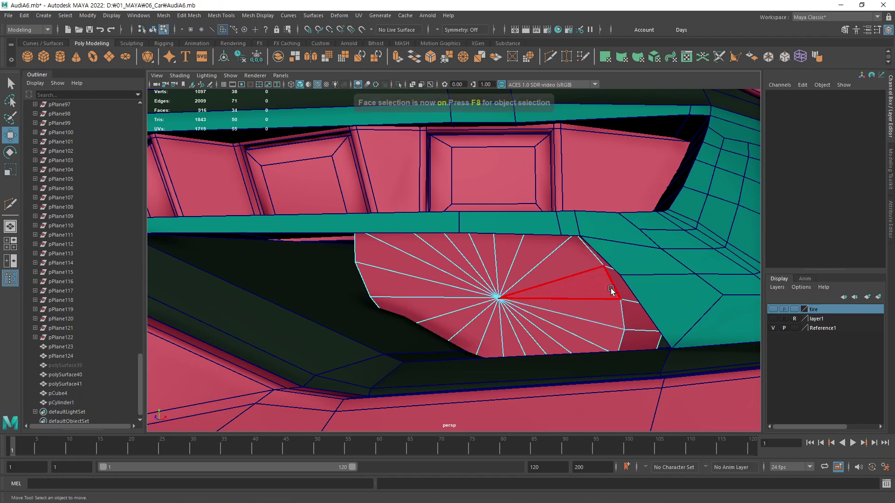
pyautogui.click(610, 291)
pyautogui.press('F10')
pyautogui.click(616, 320)
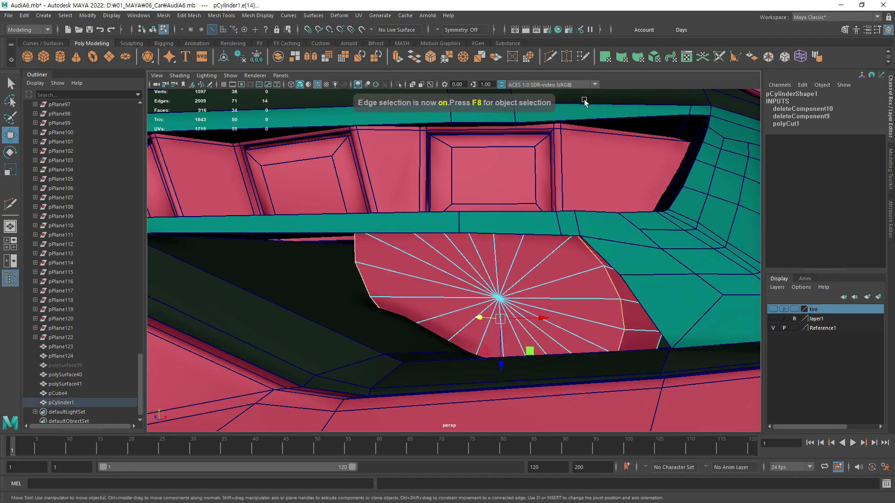
pyautogui.hotkey('ctrl', 'b')
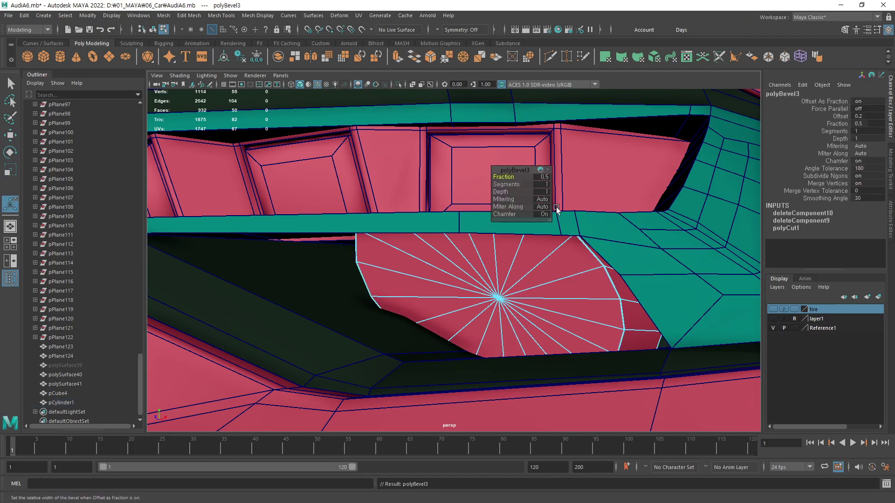
pyautogui.hotkey('ctrl', 'z')
pyautogui.press('4')
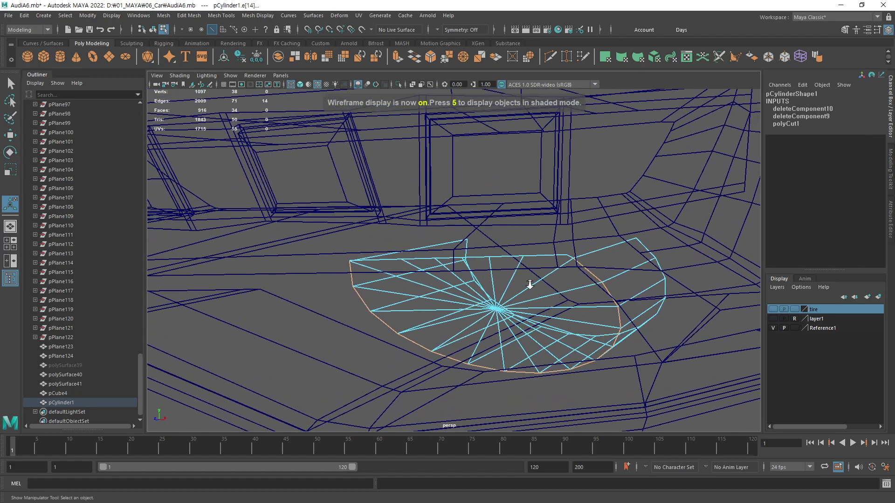
pyautogui.scroll(3, 530, 284)
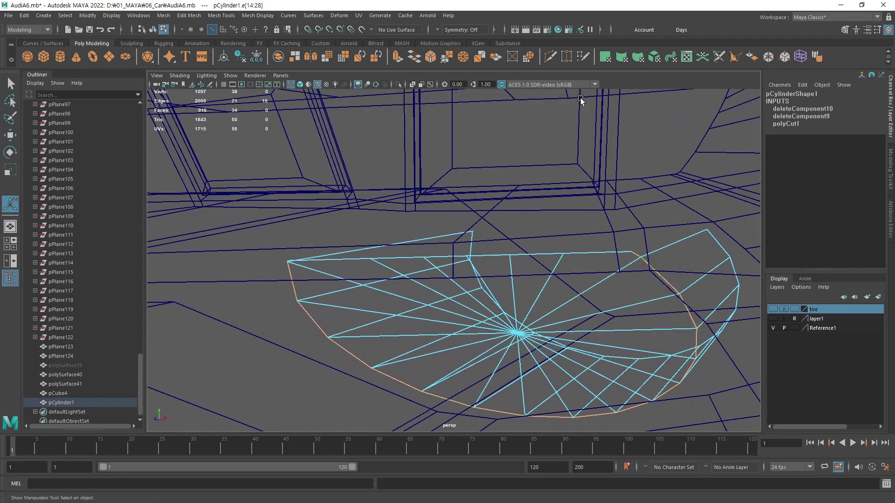
pyautogui.click(432, 58)
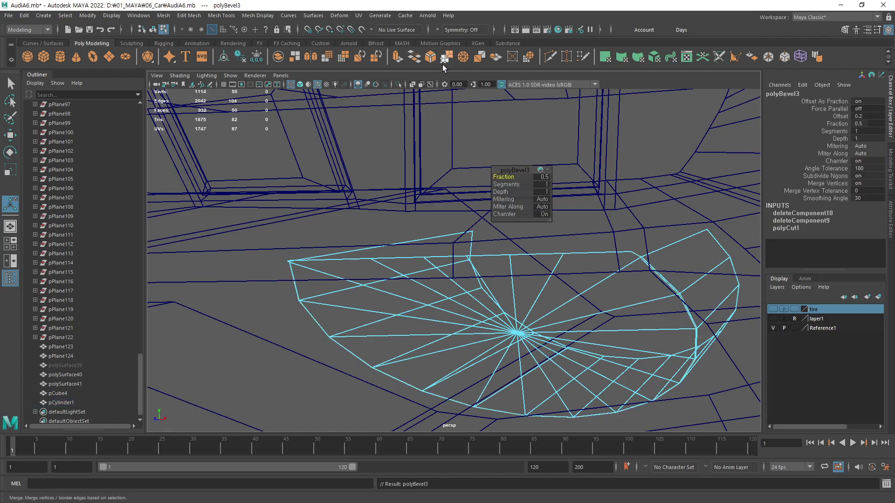
pyautogui.hotkey('ctrl', 'z')
pyautogui.moveTo(689, 340)
pyautogui.keyDown('alt'); pyautogui.mouseDown()
pyautogui.moveTo(668, 319)
pyautogui.moveTo(544, 319)
pyautogui.mouseUp(); pyautogui.keyUp('alt')
pyautogui.keyDown('alt'); pyautogui.moveTo(543, 320); pyautogui.dragTo(669, 301, button='right'); pyautogui.keyUp('alt')
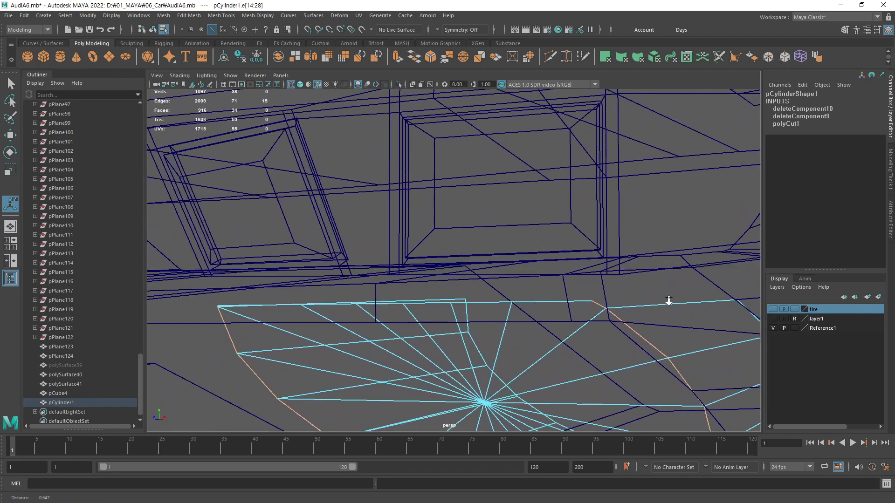
pyautogui.moveTo(668, 300)
pyautogui.keyDown('alt'); pyautogui.mouseDown()
pyautogui.moveTo(599, 279)
pyautogui.moveTo(579, 254)
pyautogui.mouseUp(); pyautogui.keyUp('alt')
pyautogui.press('q')
pyautogui.press('F9')
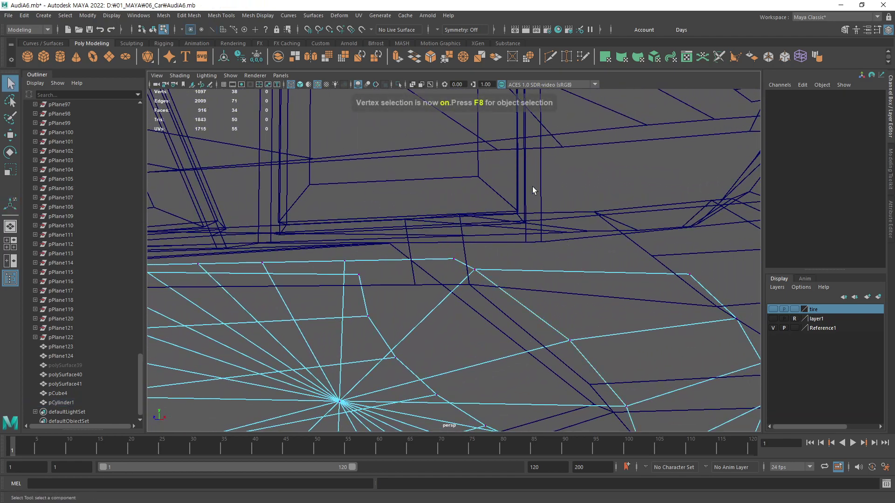
# - Target Weld stray vertex vtx[31] onto its neighbour on the cap's straight edge
pyautogui.click(453, 258)
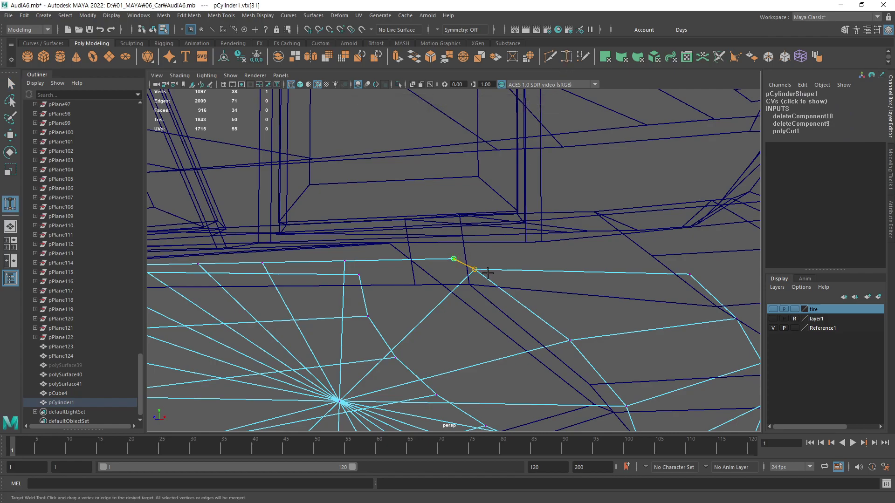
pyautogui.moveTo(488, 272); pyautogui.dragTo(487, 273)
pyautogui.press('w')
pyautogui.scroll(-5, 468, 273)
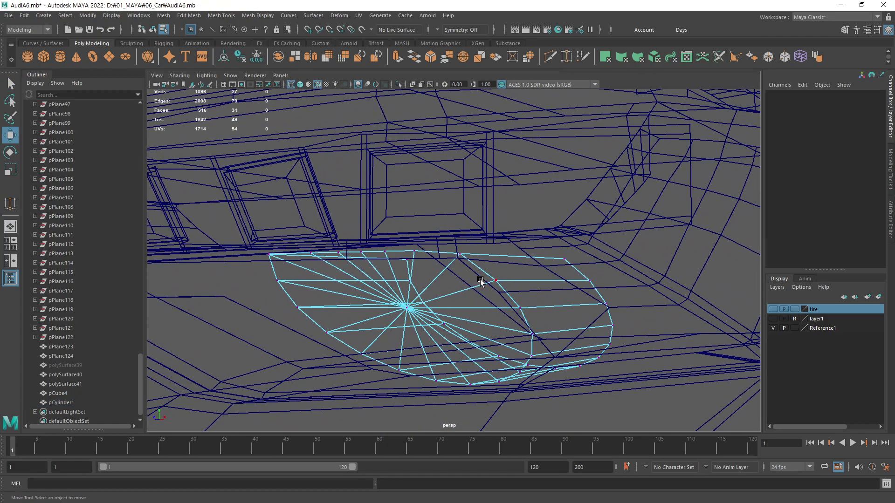
pyautogui.doubleClick(483, 269)
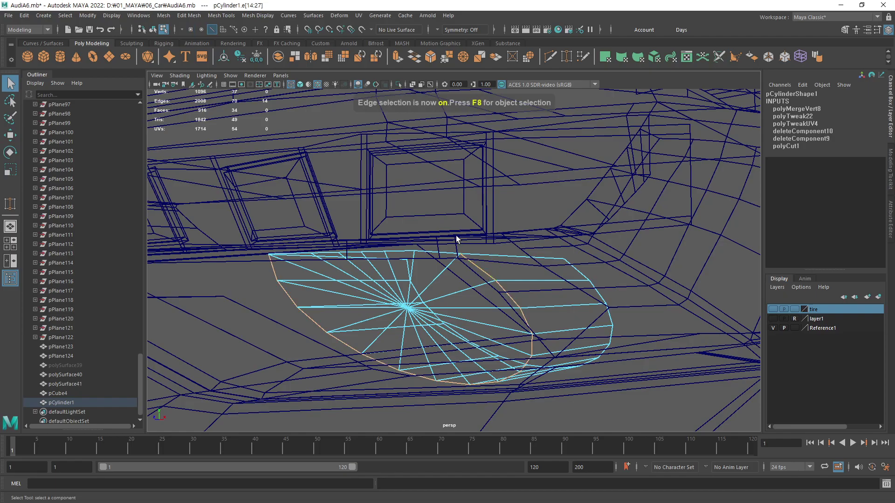
pyautogui.keyDown('alt'); pyautogui.moveTo(456, 238); pyautogui.dragTo(447, 356); pyautogui.keyUp('alt')
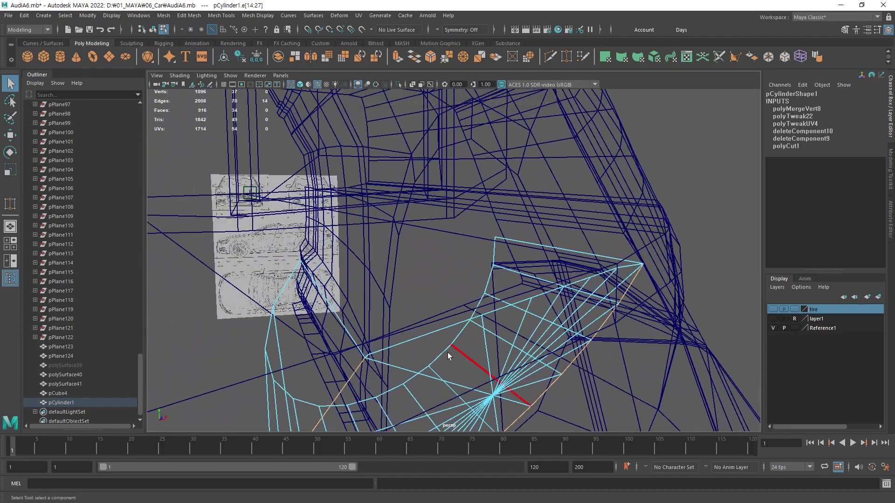
# - Delete the leftover vertex on the cap's straight edge
pyautogui.press('F9')
pyautogui.click(370, 356)
pyautogui.keyDown('alt'); pyautogui.moveTo(370, 356); pyautogui.dragTo(424, 326); pyautogui.keyUp('alt')
pyautogui.press('Delete')
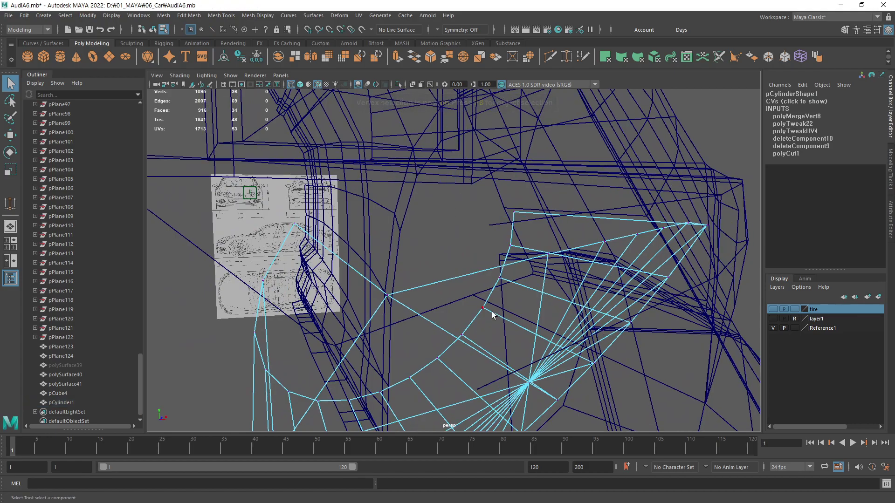
pyautogui.moveTo(629, 294)
pyautogui.keyDown('alt'); pyautogui.mouseDown()
pyautogui.moveTo(475, 283)
pyautogui.moveTo(509, 294)
pyautogui.mouseUp(); pyautogui.keyUp('alt')
pyautogui.moveTo(511, 267); pyautogui.dragTo(515, 256, button='right')
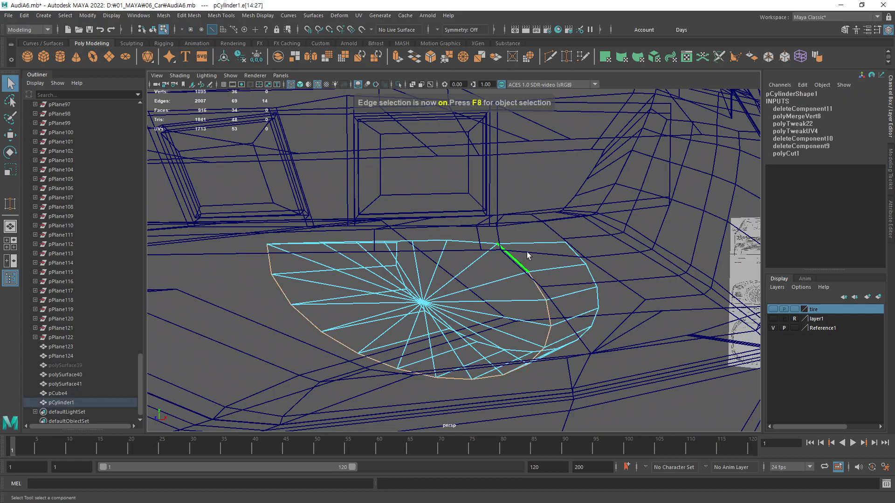
# - Set the disc's polyBevel3 fraction to 0.2 and return to shaded object mode
pyautogui.click(429, 59)
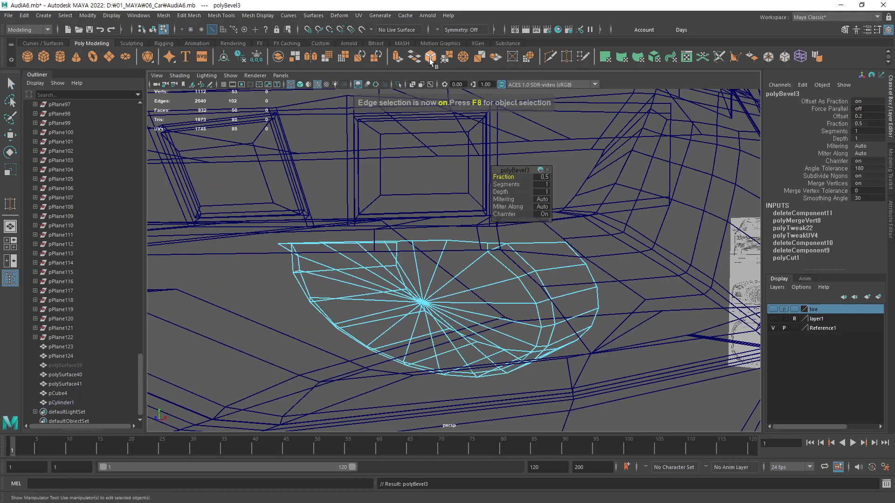
pyautogui.moveTo(489, 279)
pyautogui.keyDown('alt'); pyautogui.mouseDown()
pyautogui.moveTo(520, 277)
pyautogui.moveTo(555, 200)
pyautogui.mouseUp(); pyautogui.keyUp('alt')
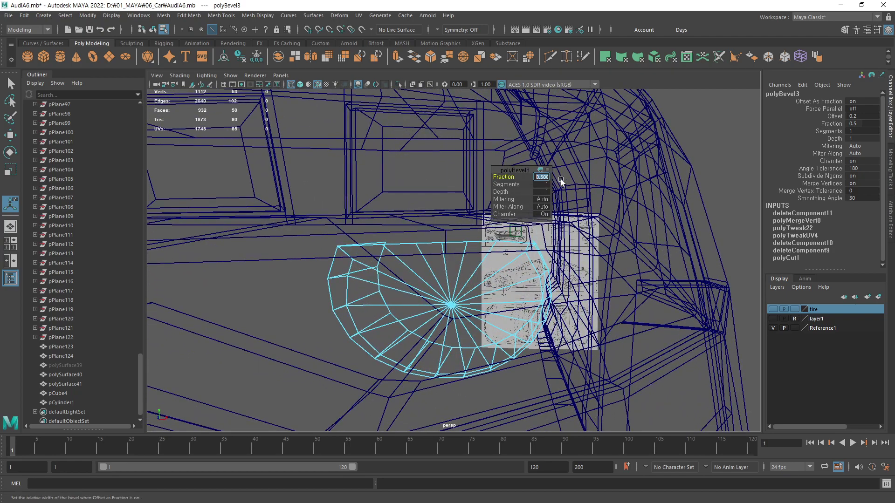
pyautogui.write('2')
pyautogui.press('Return')
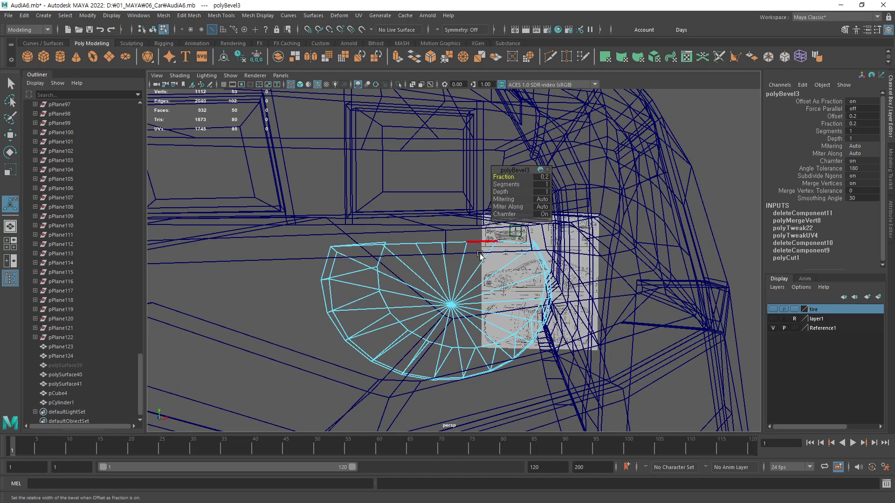
pyautogui.moveTo(481, 256)
pyautogui.keyDown('alt'); pyautogui.mouseDown()
pyautogui.moveTo(449, 282)
pyautogui.moveTo(588, 227)
pyautogui.mouseUp(); pyautogui.keyUp('alt')
pyautogui.press('q')
pyautogui.press('F8')
pyautogui.press('5')
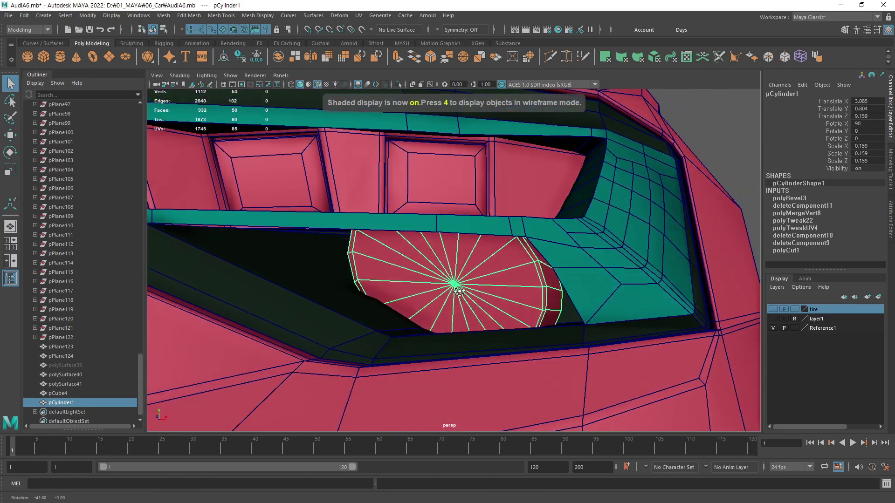
# - Inspect the bevelled disc around the headlight, then maximize the front view
pyautogui.click(711, 159)
pyautogui.moveTo(712, 158)
pyautogui.keyDown('alt'); pyautogui.mouseDown()
pyautogui.moveTo(511, 310)
pyautogui.moveTo(479, 306)
pyautogui.moveTo(478, 286)
pyautogui.mouseUp(); pyautogui.keyUp('alt')
pyautogui.click(481, 285)
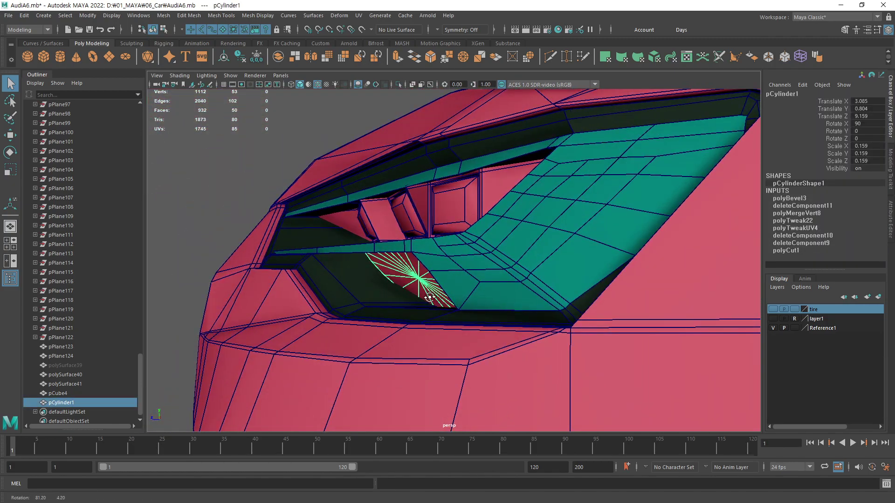
pyautogui.keyDown('alt'); pyautogui.moveTo(478, 286); pyautogui.dragTo(471, 303, button='right'); pyautogui.keyUp('alt')
pyautogui.moveTo(471, 303)
pyautogui.keyDown('alt'); pyautogui.mouseDown()
pyautogui.moveTo(415, 312)
pyautogui.moveTo(551, 301)
pyautogui.mouseUp(); pyautogui.keyUp('alt')
pyautogui.click(688, 284)
pyautogui.moveTo(688, 284)
pyautogui.keyDown('alt'); pyautogui.mouseDown()
pyautogui.moveTo(366, 296)
pyautogui.moveTo(397, 285)
pyautogui.moveTo(424, 309)
pyautogui.mouseUp(); pyautogui.keyUp('alt')
pyautogui.keyDown('alt'); pyautogui.moveTo(423, 310); pyautogui.dragTo(558, 314, button='right'); pyautogui.keyUp('alt')
pyautogui.moveTo(558, 314)
pyautogui.keyDown('alt'); pyautogui.mouseDown()
pyautogui.moveTo(503, 289)
pyautogui.moveTo(480, 244)
pyautogui.moveTo(473, 303)
pyautogui.moveTo(553, 296)
pyautogui.moveTo(573, 312)
pyautogui.moveTo(587, 307)
pyautogui.moveTo(541, 300)
pyautogui.moveTo(558, 294)
pyautogui.moveTo(422, 304)
pyautogui.moveTo(492, 312)
pyautogui.moveTo(421, 295)
pyautogui.moveTo(454, 299)
pyautogui.moveTo(516, 332)
pyautogui.mouseUp(); pyautogui.keyUp('alt')
pyautogui.press('space')
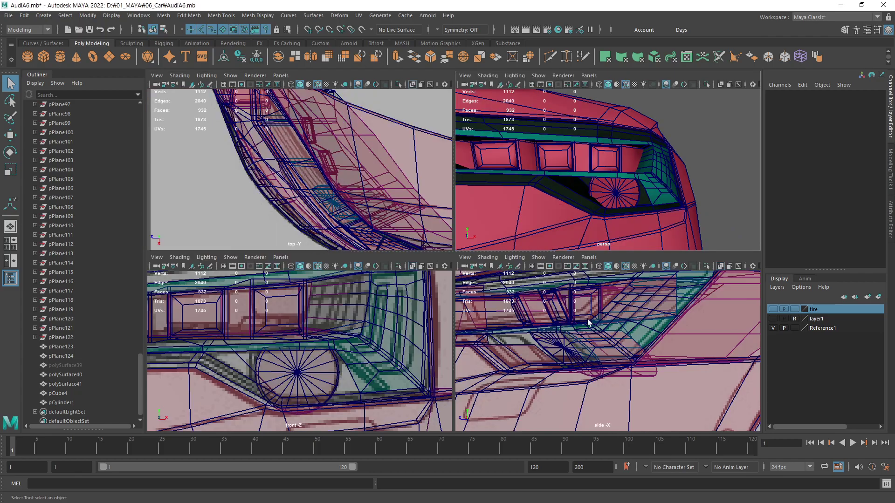
pyautogui.press('space')
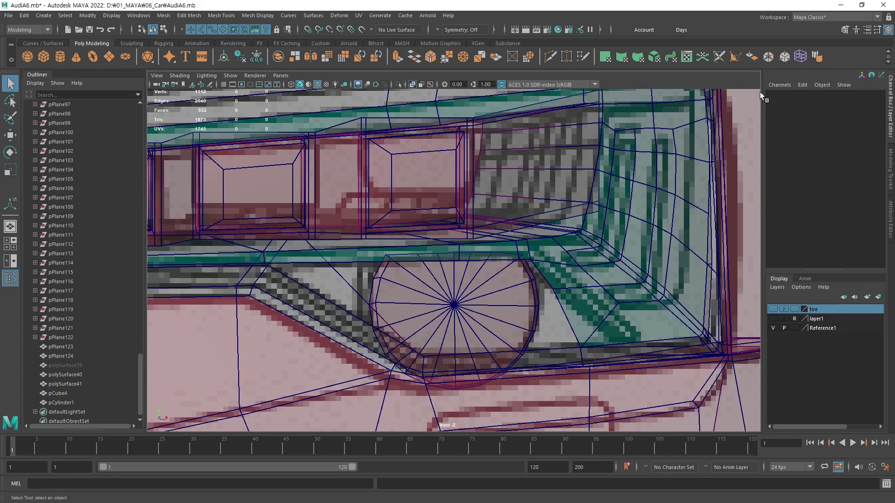
# - Draw a four-corner polygon in the front view covering the area below the disc
pyautogui.click(735, 64)
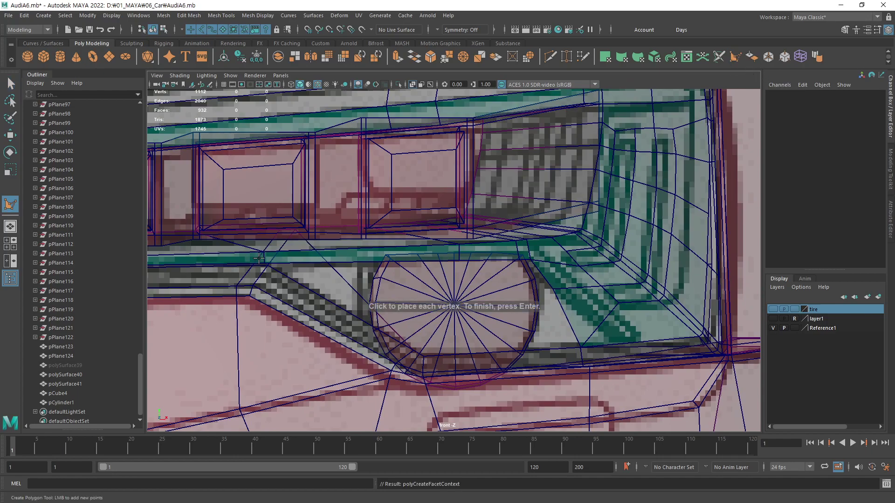
pyautogui.click(221, 16)
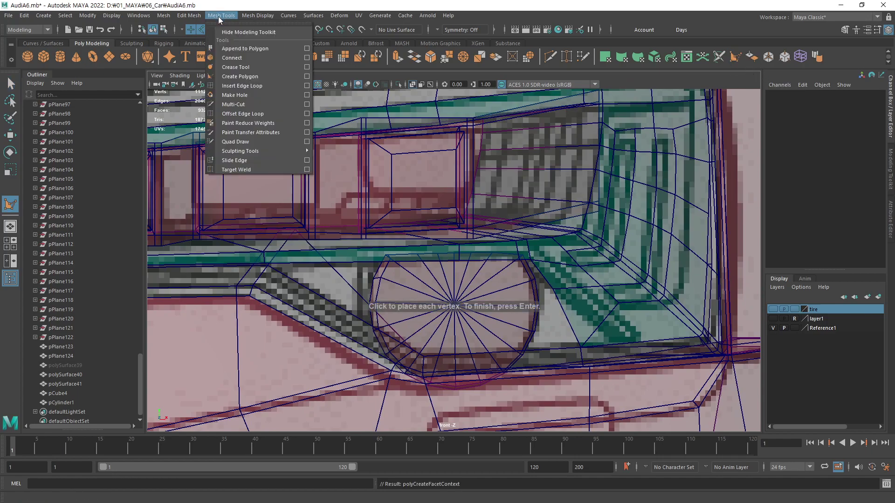
pyautogui.click(240, 76)
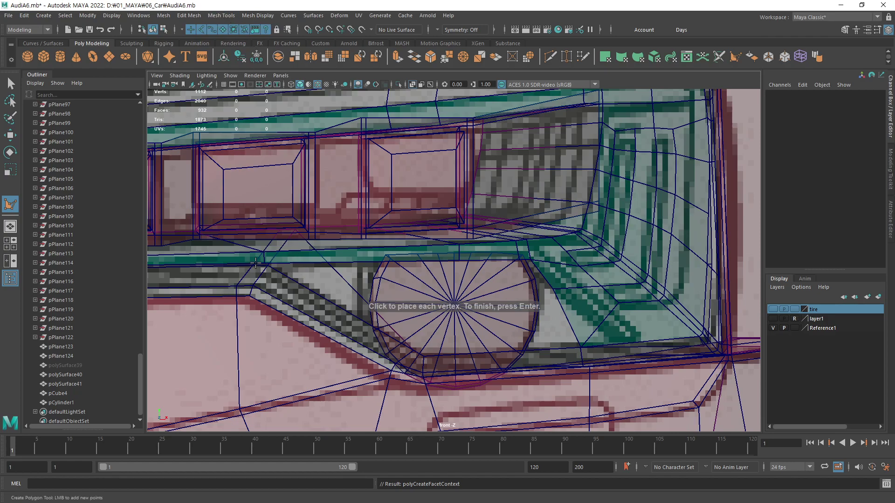
pyautogui.click(231, 260)
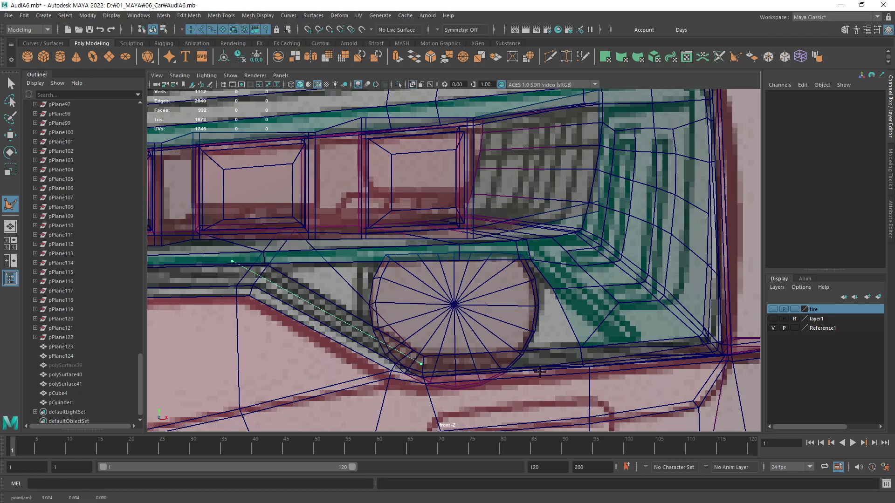
pyautogui.click(583, 357)
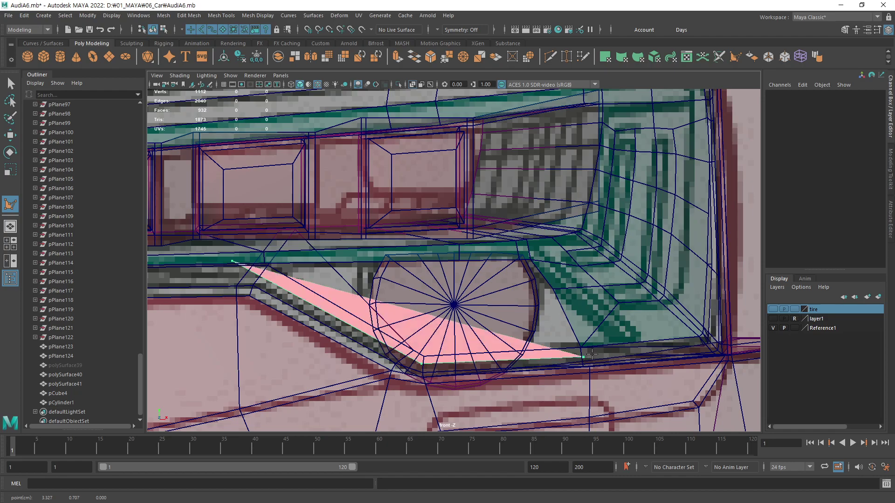
pyautogui.click(690, 343)
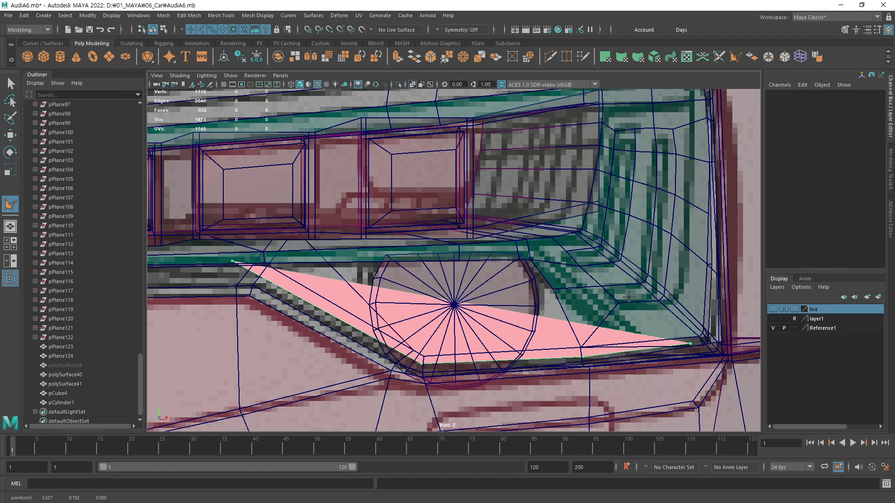
pyautogui.moveTo(613, 292); pyautogui.dragTo(568, 247)
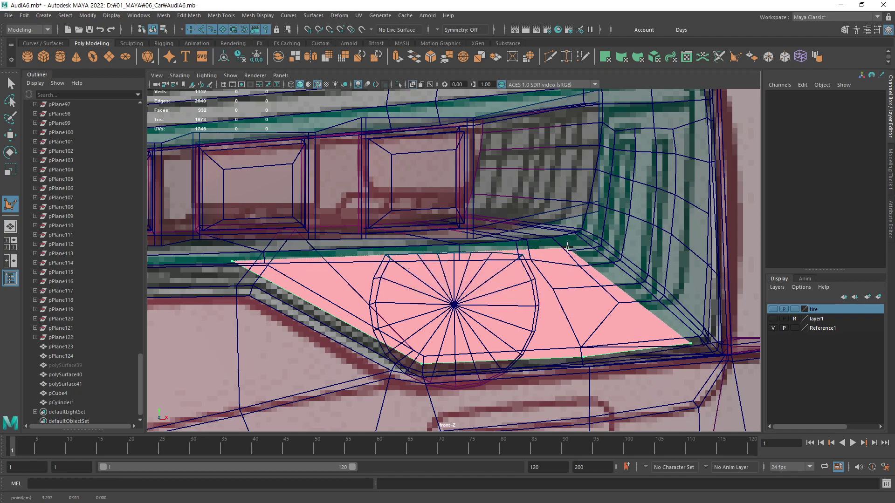
pyautogui.press('Return')
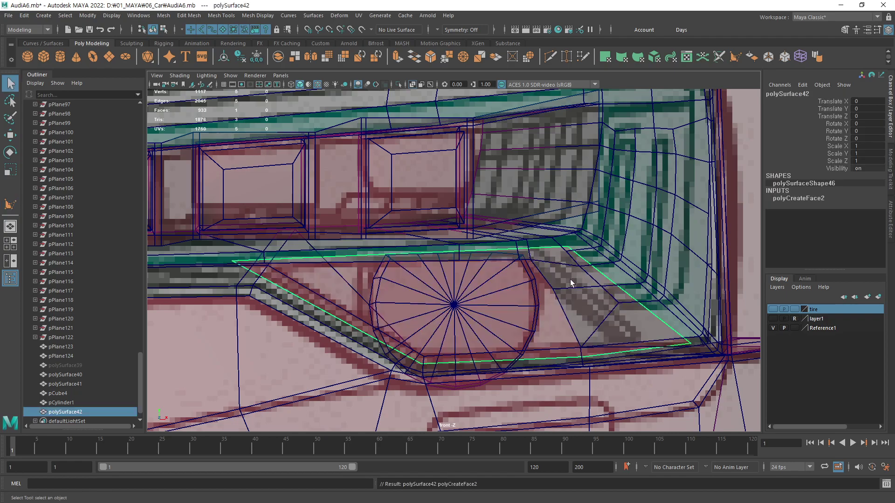
# - Move the new polygon forward to Translate Z about 9.43
pyautogui.press('space')
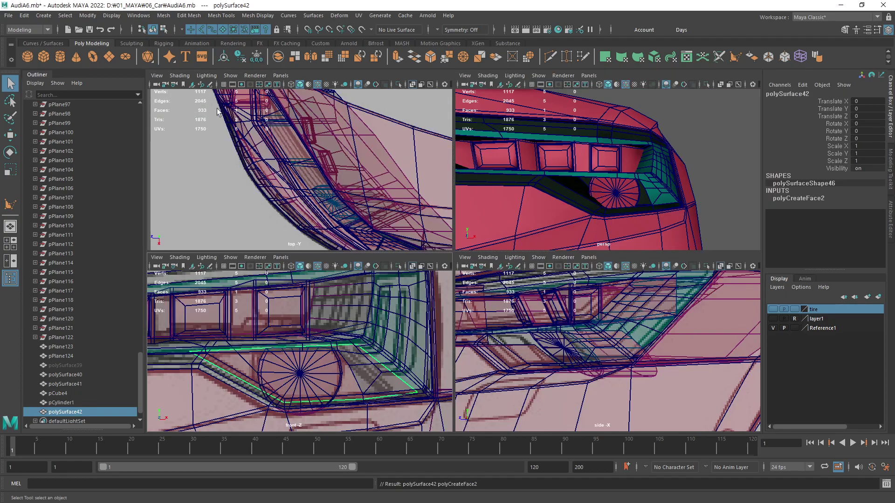
pyautogui.moveTo(679, 222)
pyautogui.keyDown('alt'); pyautogui.mouseDown()
pyautogui.moveTo(621, 155)
pyautogui.moveTo(597, 206)
pyautogui.moveTo(659, 200)
pyautogui.moveTo(663, 177)
pyautogui.mouseUp(); pyautogui.keyUp('alt')
pyautogui.press('w')
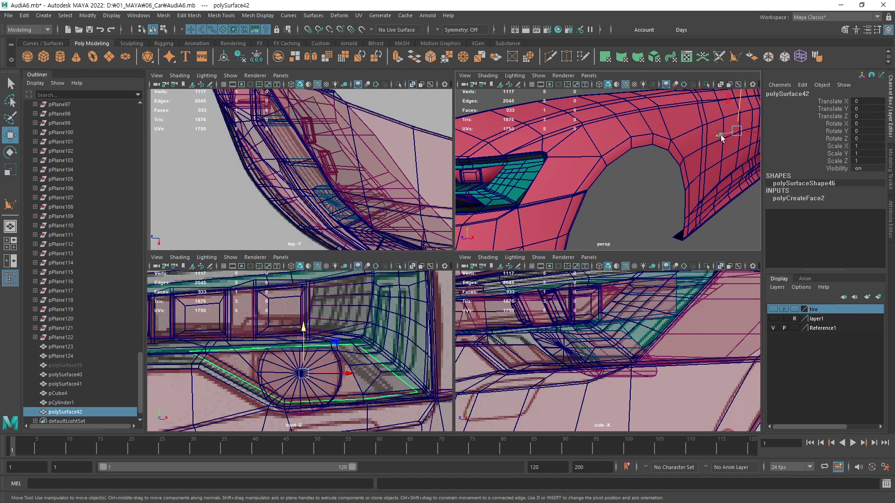
pyautogui.moveTo(721, 135)
pyautogui.mouseDown()
pyautogui.moveTo(495, 224)
pyautogui.moveTo(550, 196)
pyautogui.mouseUp()
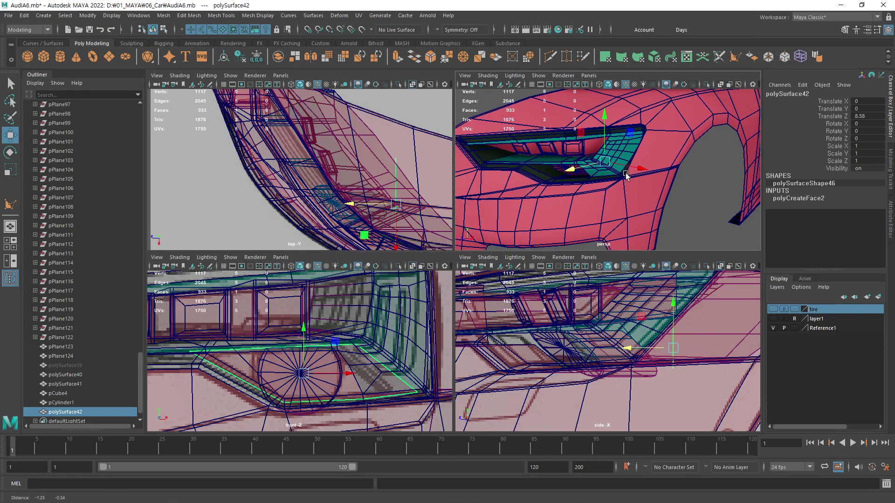
pyautogui.moveTo(512, 205)
pyautogui.mouseDown(button='middle')
pyautogui.moveTo(534, 198)
pyautogui.moveTo(506, 221)
pyautogui.moveTo(523, 221)
pyautogui.mouseUp(button='middle')
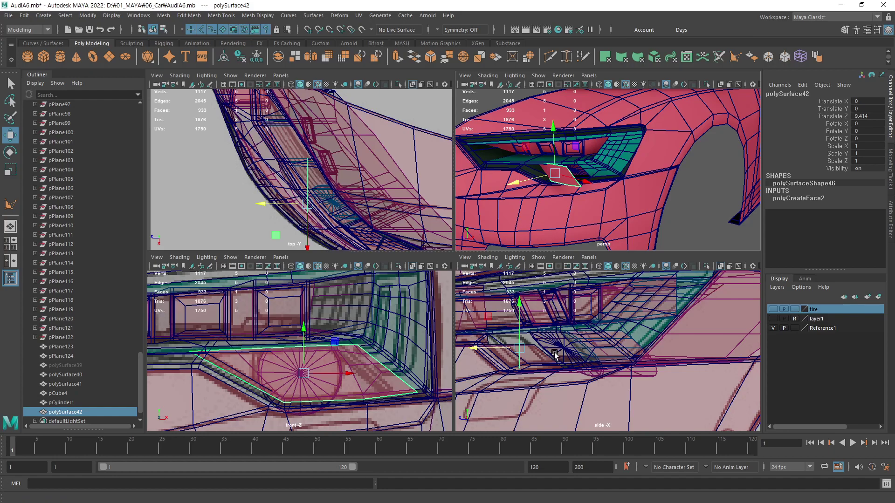
pyautogui.scroll(2, 554, 354)
pyautogui.scroll(2, 616, 349)
pyautogui.moveTo(498, 354); pyautogui.dragTo(497, 356)
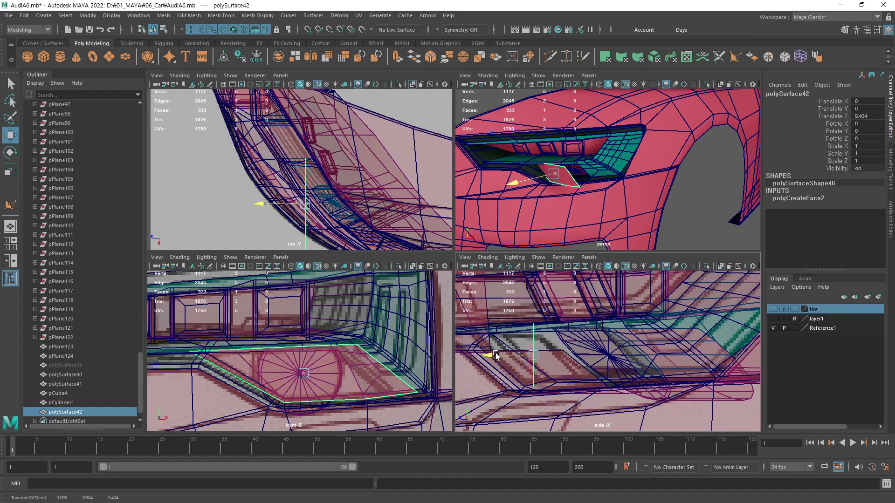
pyautogui.keyDown('alt'); pyautogui.moveTo(609, 207); pyautogui.dragTo(655, 185); pyautogui.keyUp('alt')
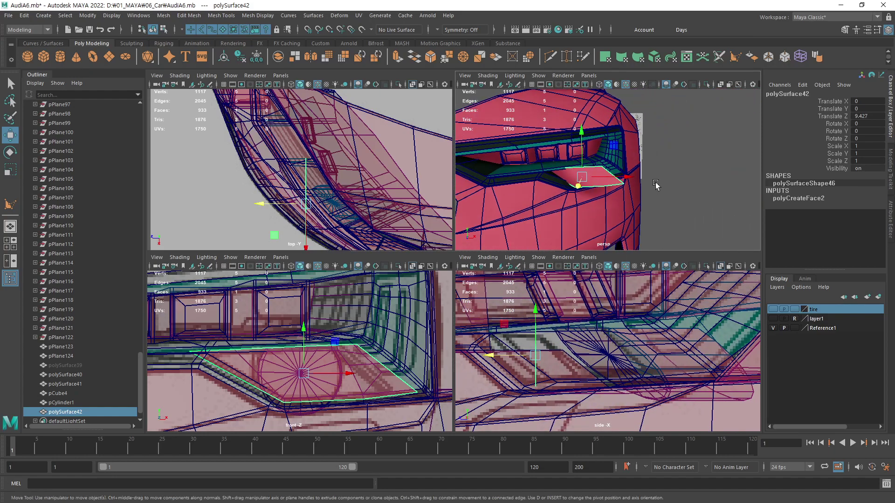
pyautogui.press('F9')
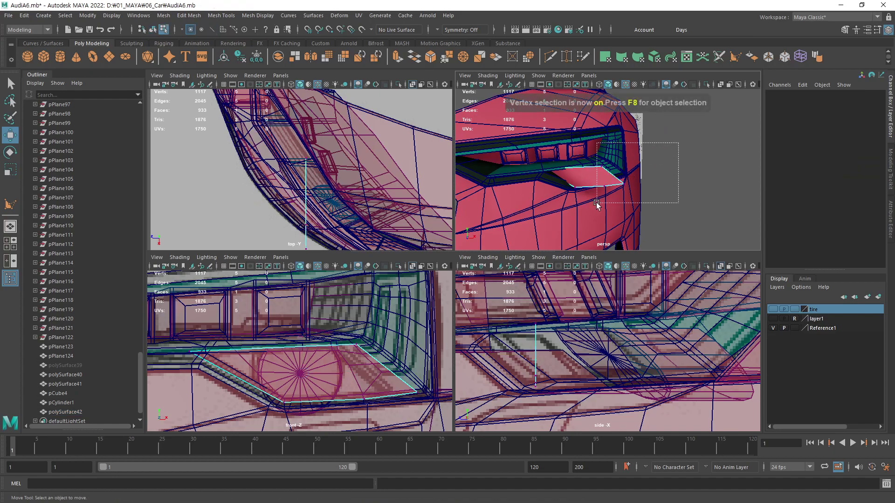
# - Slide a corner vertex of polySurface42 to fit the housing edge
pyautogui.moveTo(593, 176); pyautogui.dragTo(619, 179)
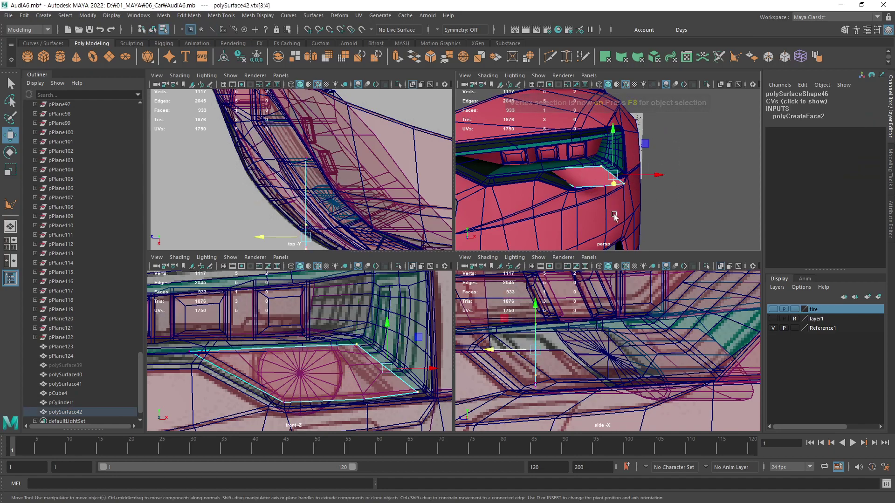
pyautogui.press('space')
pyautogui.moveTo(575, 239)
pyautogui.keyDown('alt'); pyautogui.mouseDown()
pyautogui.moveTo(451, 269)
pyautogui.moveTo(349, 307)
pyautogui.moveTo(413, 286)
pyautogui.moveTo(416, 297)
pyautogui.moveTo(450, 286)
pyautogui.moveTo(439, 293)
pyautogui.moveTo(345, 285)
pyautogui.moveTo(351, 309)
pyautogui.mouseUp(); pyautogui.keyUp('alt')
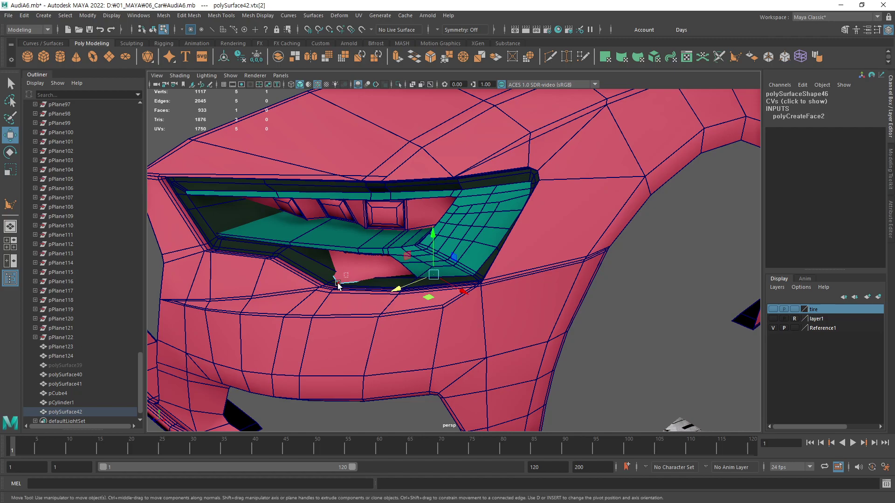
pyautogui.moveTo(319, 292); pyautogui.dragTo(334, 289)
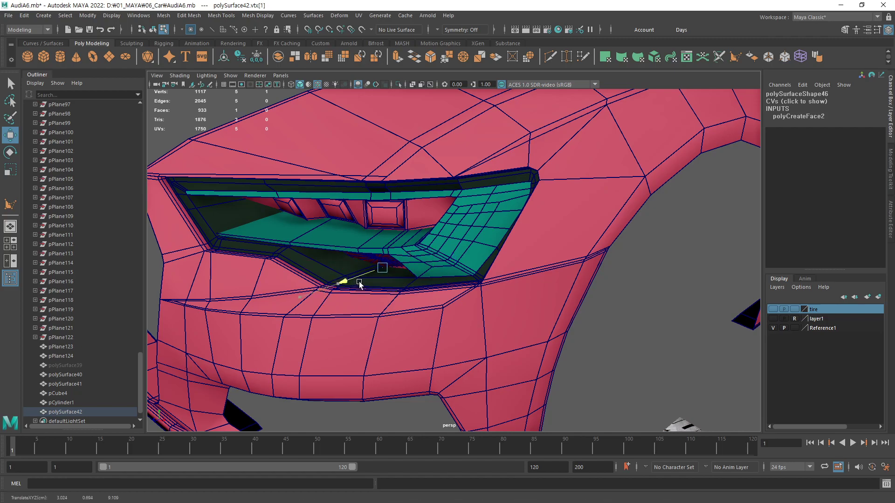
pyautogui.keyDown('alt'); pyautogui.moveTo(393, 267); pyautogui.dragTo(432, 247); pyautogui.keyUp('alt')
pyautogui.scroll(3, 432, 247)
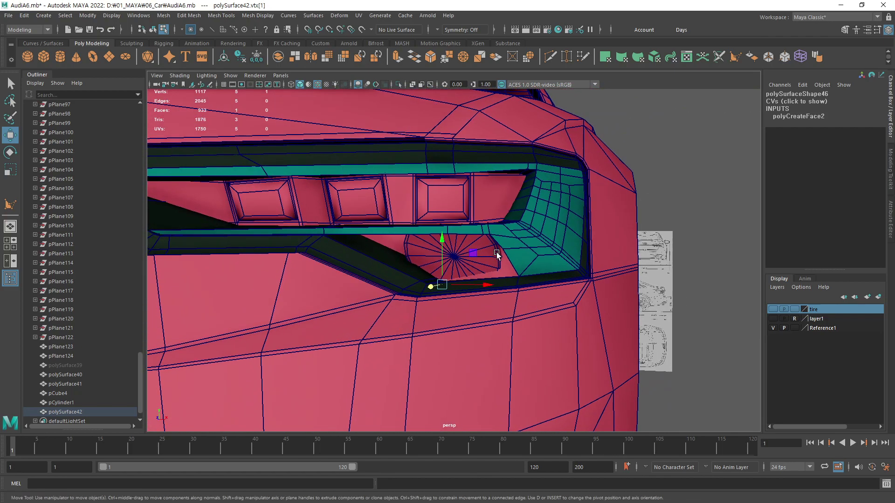
pyautogui.scroll(3, 496, 253)
pyautogui.keyDown('alt'); pyautogui.moveTo(519, 273); pyautogui.dragTo(418, 311); pyautogui.keyUp('alt')
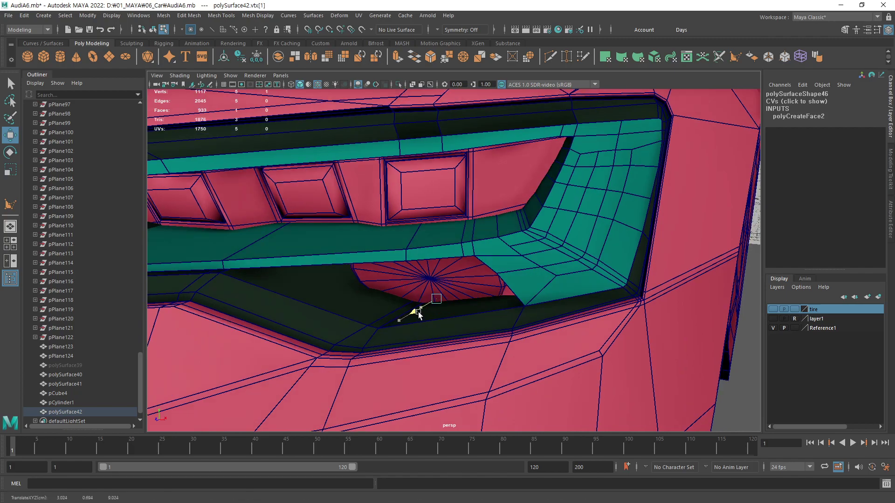
# - In wireframe, move another corner vertex up toward the housing edge
pyautogui.press('4')
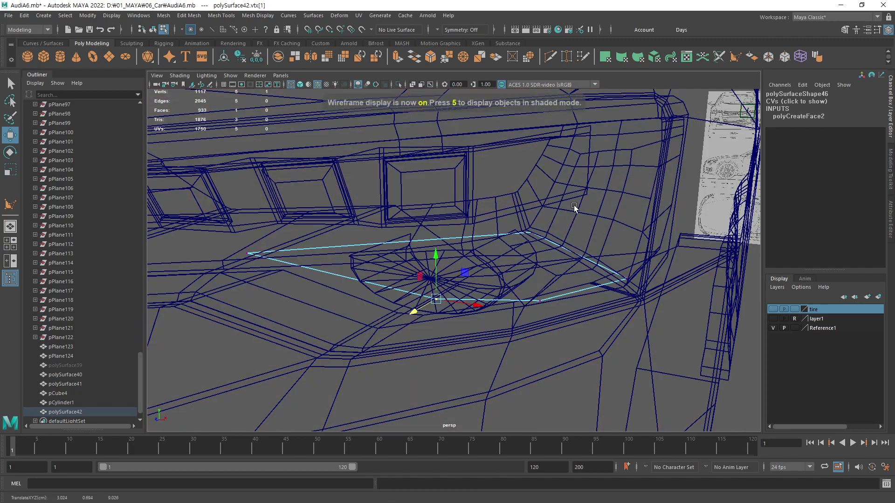
pyautogui.click(531, 233)
pyautogui.press('5')
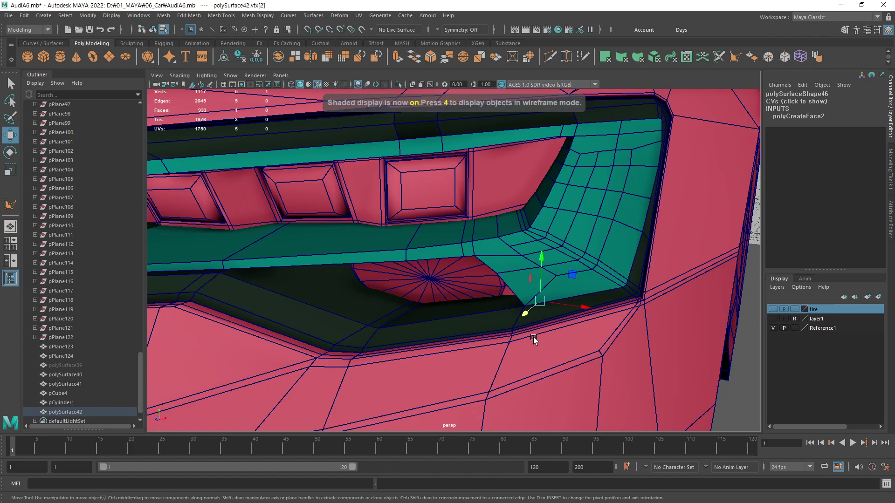
pyautogui.moveTo(531, 313)
pyautogui.keyDown('alt'); pyautogui.mouseDown()
pyautogui.moveTo(559, 336)
pyautogui.moveTo(561, 295)
pyautogui.moveTo(617, 336)
pyautogui.mouseUp(); pyautogui.keyUp('alt')
pyautogui.press('4')
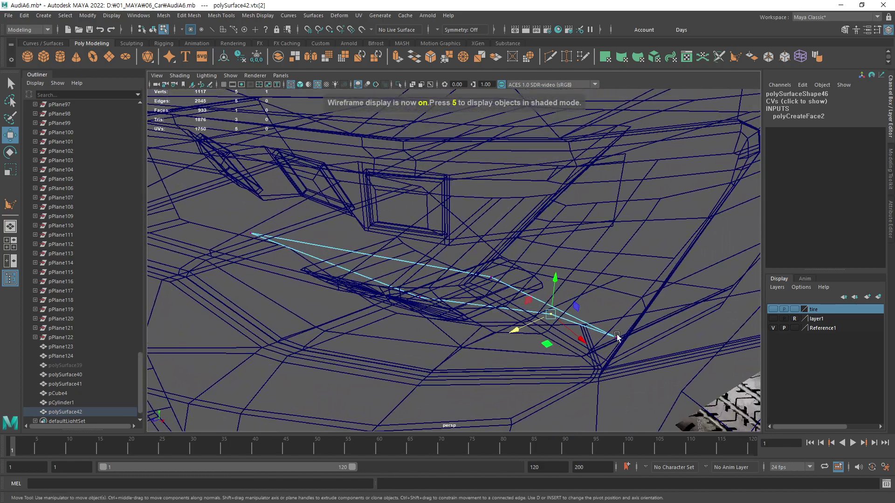
pyautogui.moveTo(647, 363); pyautogui.dragTo(617, 349)
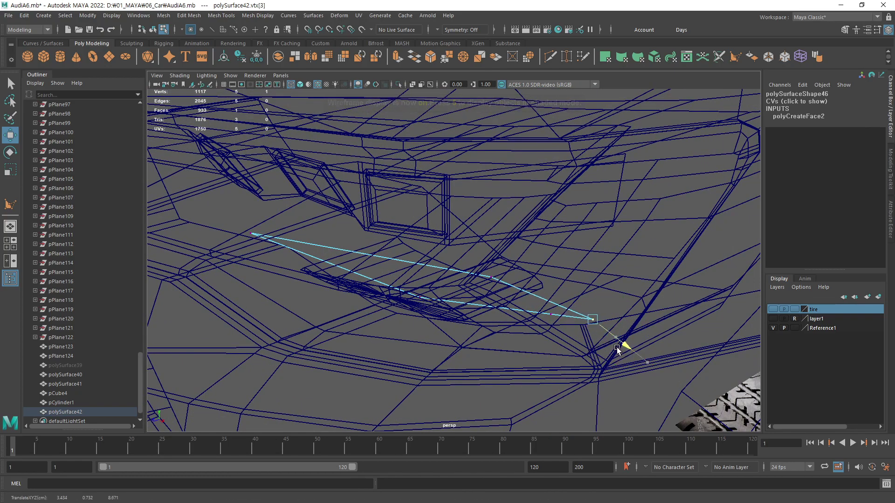
pyautogui.moveTo(567, 324)
pyautogui.keyDown('alt'); pyautogui.mouseDown()
pyautogui.moveTo(464, 275)
pyautogui.moveTo(524, 272)
pyautogui.moveTo(552, 290)
pyautogui.moveTo(352, 228)
pyautogui.mouseUp(); pyautogui.keyUp('alt')
pyautogui.press('5')
# - Raise a vertex on the inner piece slightly, check the vent, and return to object mode
pyautogui.click(352, 229)
pyautogui.moveTo(369, 179); pyautogui.dragTo(369, 171)
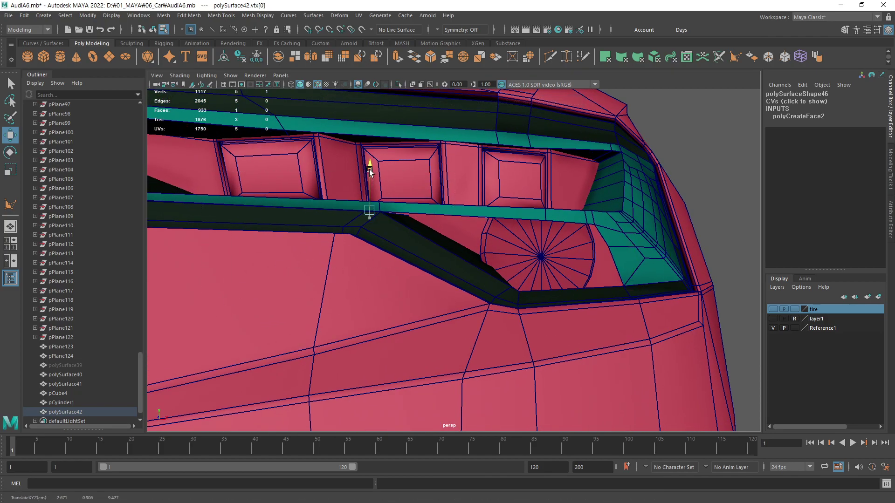
pyautogui.moveTo(470, 193)
pyautogui.keyDown('alt'); pyautogui.mouseDown()
pyautogui.moveTo(408, 232)
pyautogui.moveTo(362, 220)
pyautogui.mouseUp(); pyautogui.keyUp('alt')
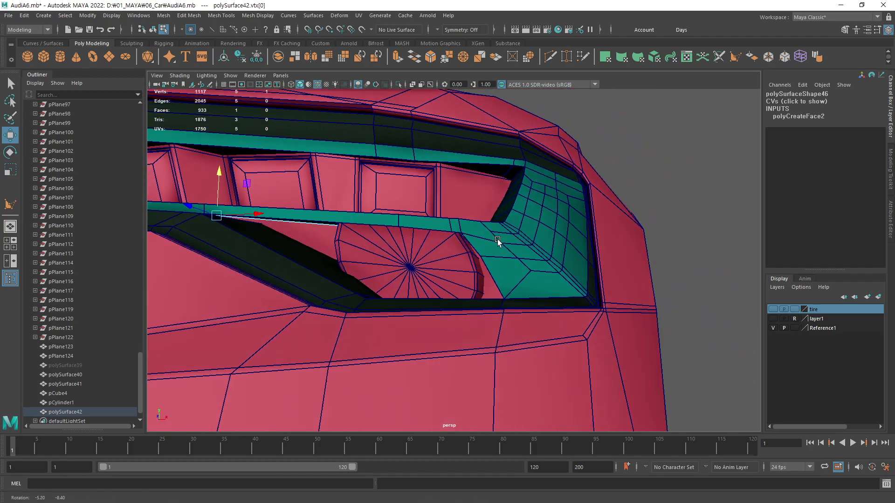
pyautogui.keyDown('alt'); pyautogui.moveTo(441, 249); pyautogui.dragTo(525, 225); pyautogui.keyUp('alt')
pyautogui.moveTo(576, 201); pyautogui.dragTo(486, 267)
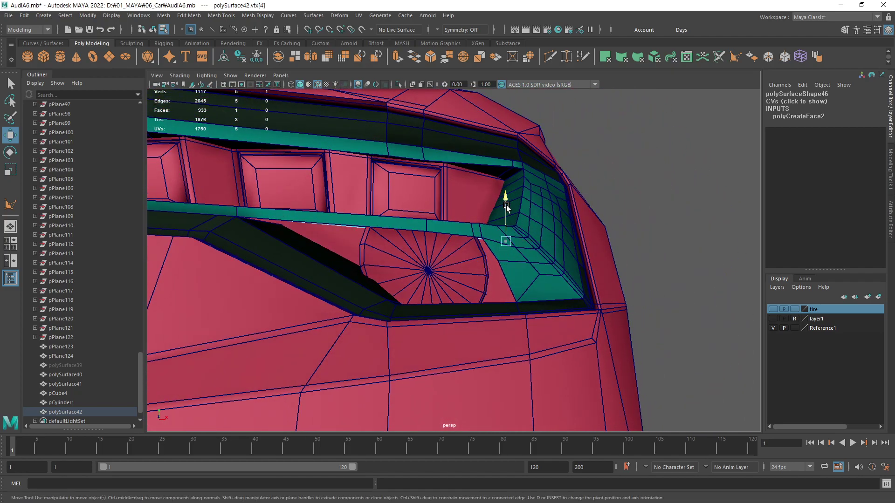
pyautogui.keyDown('alt'); pyautogui.moveTo(568, 233); pyautogui.dragTo(360, 277); pyautogui.keyUp('alt')
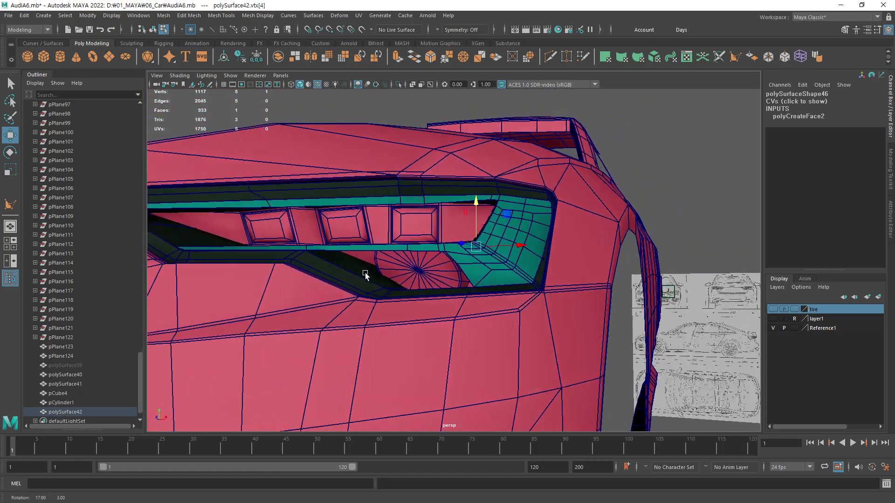
pyautogui.press('F8')
pyautogui.keyDown('alt'); pyautogui.moveTo(473, 309); pyautogui.dragTo(624, 268); pyautogui.keyUp('alt')
# - Select cover polySurface39 in the Outliner and toggle its visibility to view the interior
pyautogui.click(624, 268)
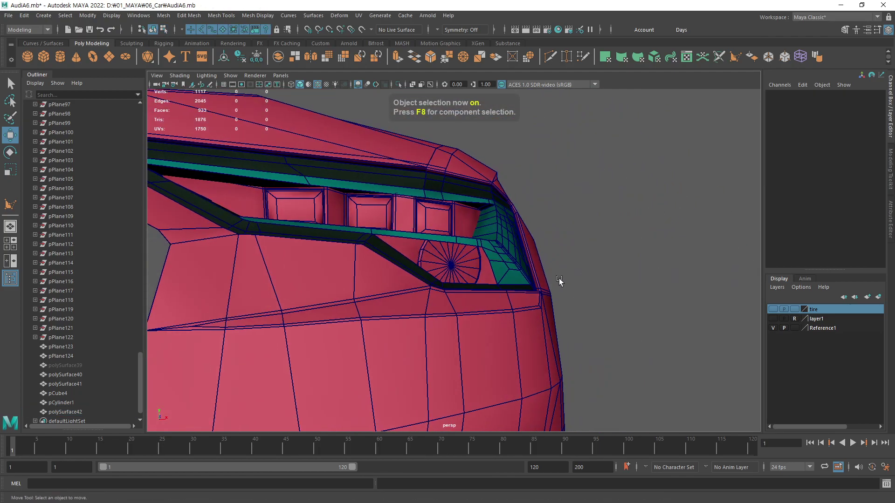
pyautogui.moveTo(559, 280)
pyautogui.keyDown('alt'); pyautogui.mouseDown()
pyautogui.moveTo(257, 299)
pyautogui.moveTo(285, 282)
pyautogui.moveTo(340, 279)
pyautogui.moveTo(325, 294)
pyautogui.moveTo(409, 316)
pyautogui.moveTo(548, 301)
pyautogui.moveTo(559, 281)
pyautogui.moveTo(458, 315)
pyautogui.moveTo(528, 223)
pyautogui.mouseUp(); pyautogui.keyUp('alt')
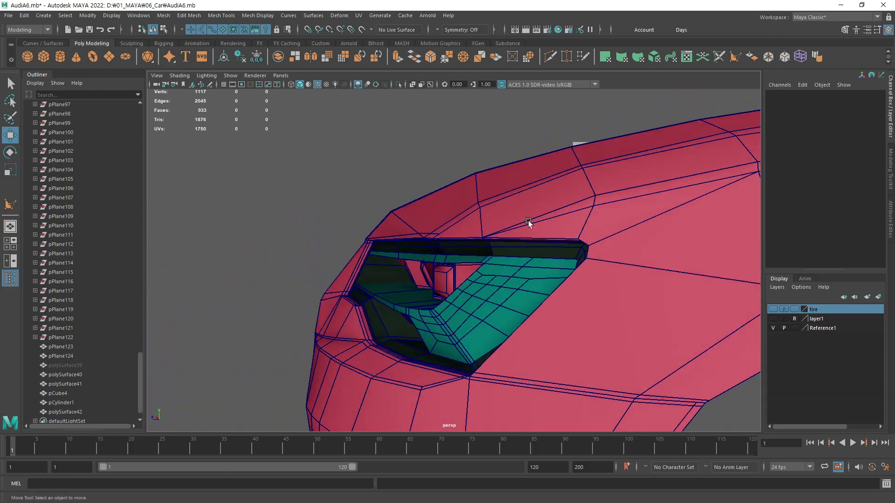
pyautogui.click(59, 366)
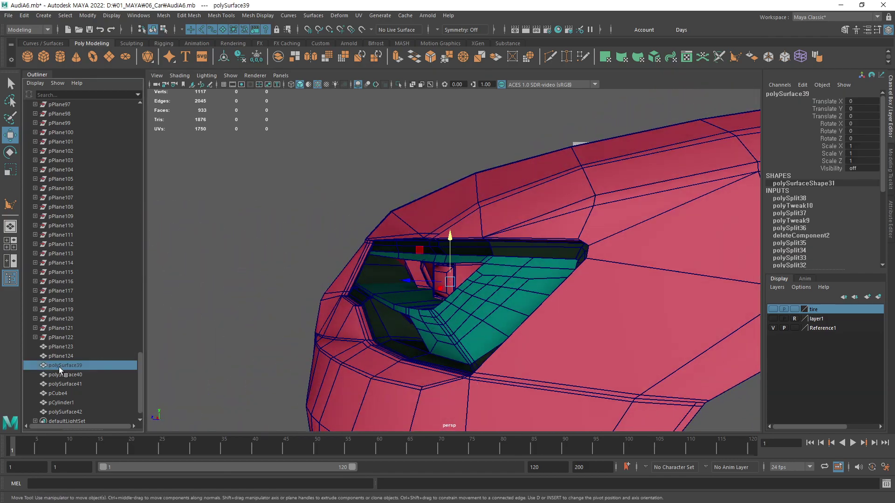
pyautogui.moveTo(350, 308)
pyautogui.keyDown('alt'); pyautogui.mouseDown()
pyautogui.moveTo(466, 312)
pyautogui.moveTo(398, 264)
pyautogui.mouseUp(); pyautogui.keyUp('alt')
pyautogui.press('h')
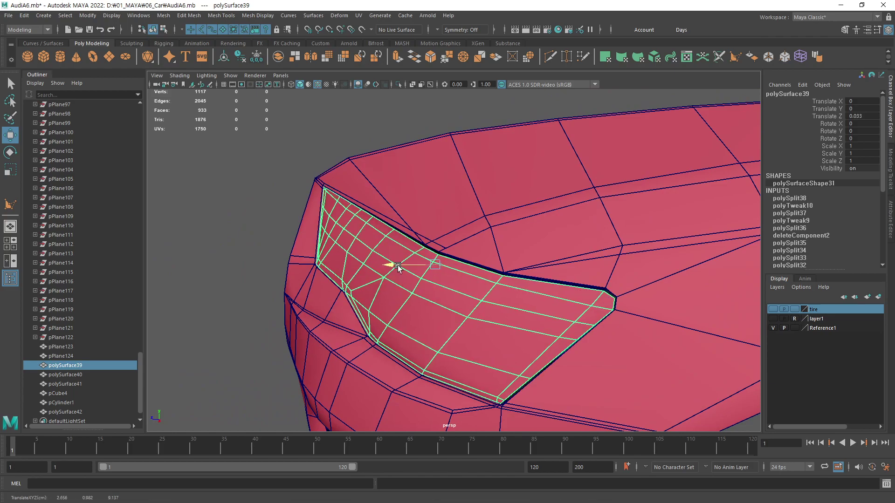
pyautogui.moveTo(459, 292)
pyautogui.keyDown('alt'); pyautogui.mouseDown()
pyautogui.moveTo(553, 296)
pyautogui.moveTo(627, 286)
pyautogui.mouseUp(); pyautogui.keyUp('alt')
pyautogui.press('h')
pyautogui.press('h')
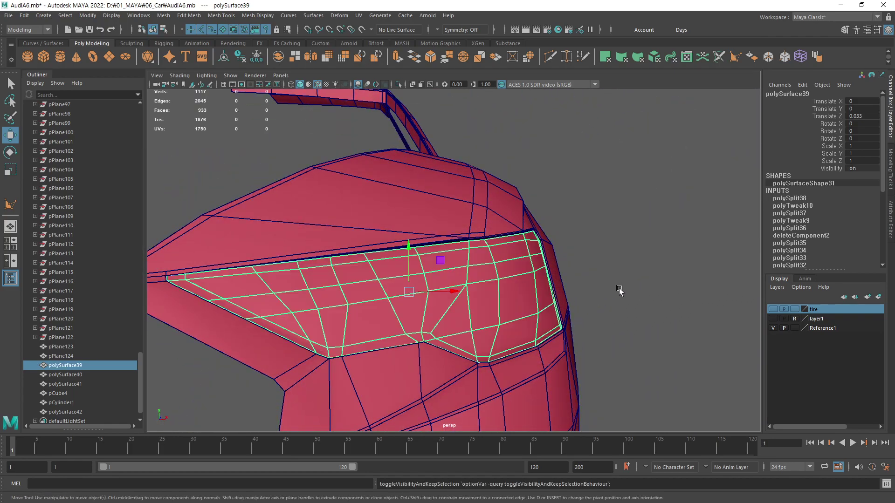
pyautogui.press('h')
pyautogui.press('h')
pyautogui.press('h')
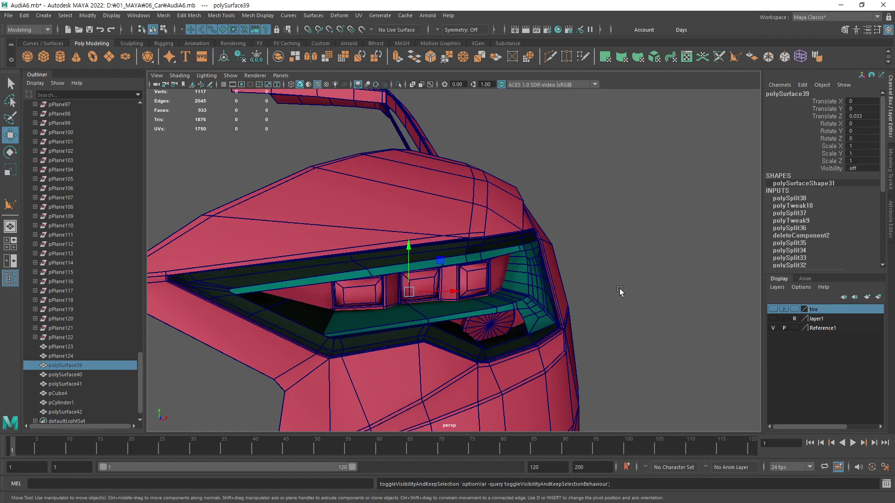
pyautogui.press('h')
# - Reselect the headlight cover and toggle it on and off from several angles
pyautogui.click(614, 299)
pyautogui.moveTo(613, 300)
pyautogui.keyDown('alt'); pyautogui.mouseDown()
pyautogui.moveTo(355, 307)
pyautogui.moveTo(353, 355)
pyautogui.moveTo(493, 306)
pyautogui.moveTo(499, 356)
pyautogui.moveTo(414, 289)
pyautogui.moveTo(403, 303)
pyautogui.mouseUp(); pyautogui.keyUp('alt')
pyautogui.click(431, 301)
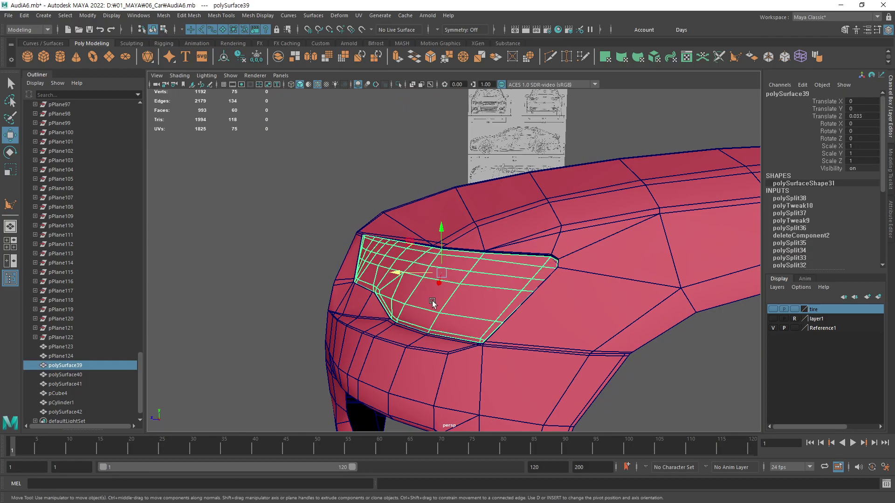
pyautogui.press('h')
pyautogui.press('h')
pyautogui.press('h')
pyautogui.press('h')
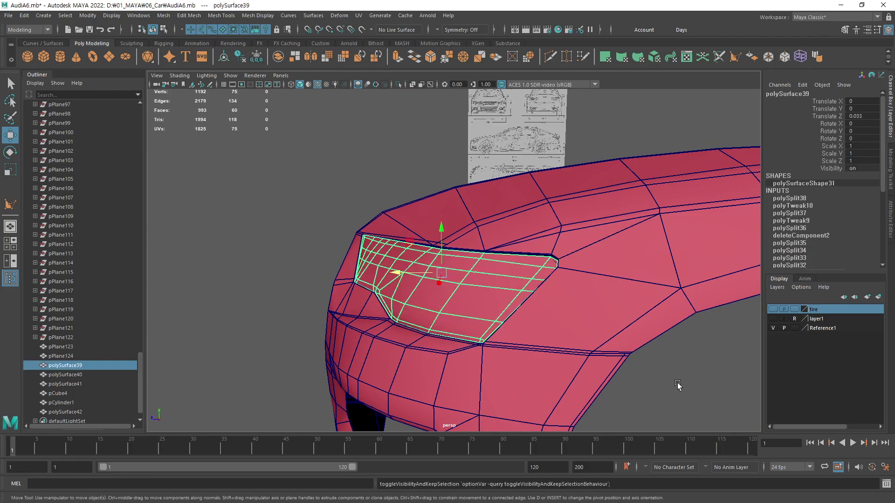
pyautogui.click(677, 385)
pyautogui.moveTo(655, 294)
pyautogui.keyDown('alt'); pyautogui.mouseDown()
pyautogui.moveTo(537, 309)
pyautogui.moveTo(594, 301)
pyautogui.moveTo(535, 300)
pyautogui.mouseUp(); pyautogui.keyUp('alt')
pyautogui.click(475, 280)
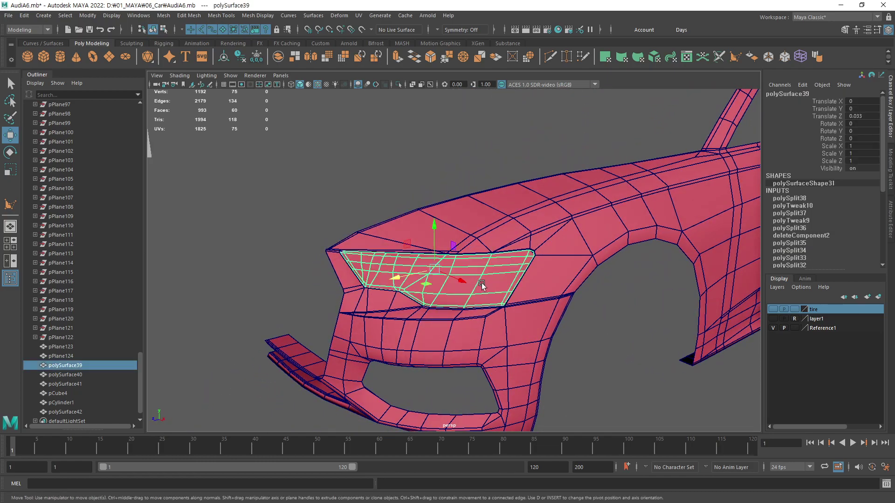
pyautogui.press('h')
pyautogui.press('h')
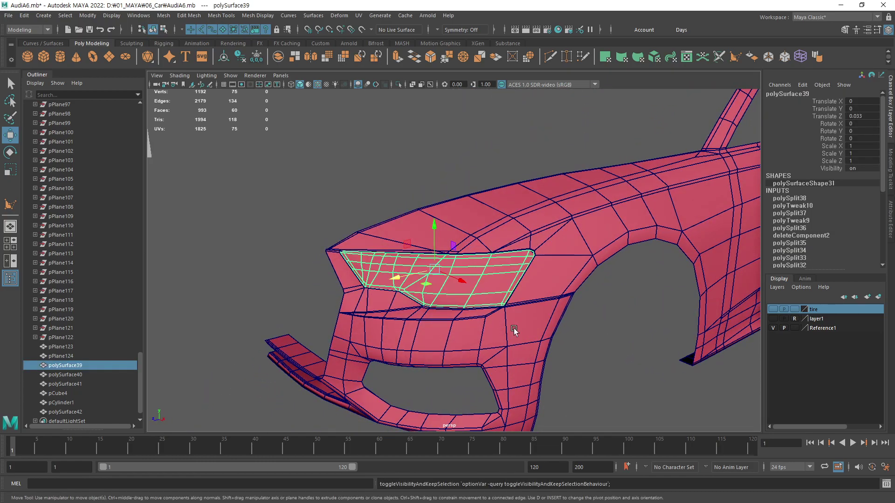
pyautogui.keyDown('alt'); pyautogui.moveTo(485, 288); pyautogui.dragTo(559, 308); pyautogui.keyUp('alt')
pyautogui.scroll(3, 597, 319)
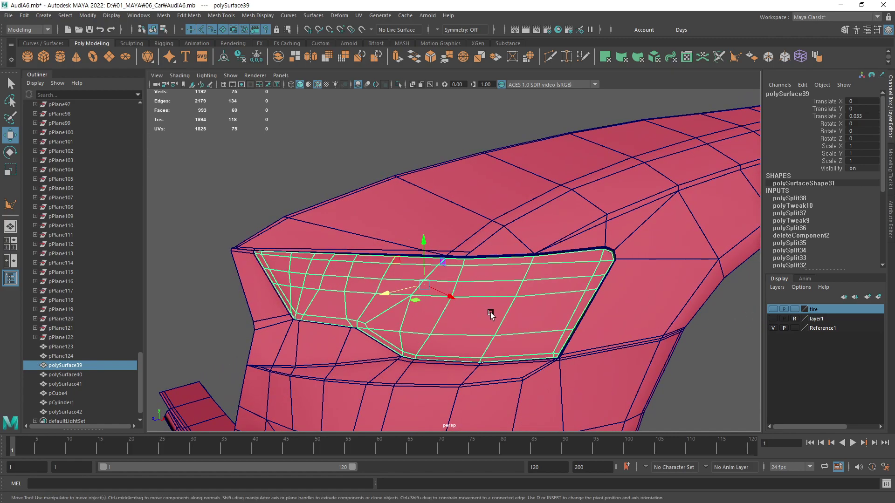
pyautogui.press('h')
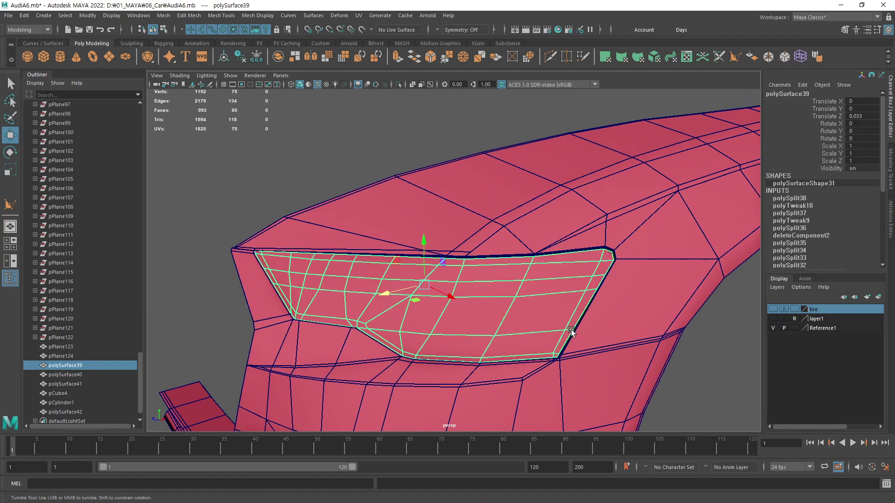
pyautogui.keyDown('alt'); pyautogui.moveTo(488, 328); pyautogui.dragTo(639, 334); pyautogui.keyUp('alt')
# - Inspect the headlight interior once more, leaving cover polySurface39 visible
pyautogui.click(690, 357)
pyautogui.moveTo(691, 357)
pyautogui.keyDown('alt'); pyautogui.mouseDown()
pyautogui.moveTo(582, 302)
pyautogui.moveTo(508, 311)
pyautogui.mouseUp(); pyautogui.keyUp('alt')
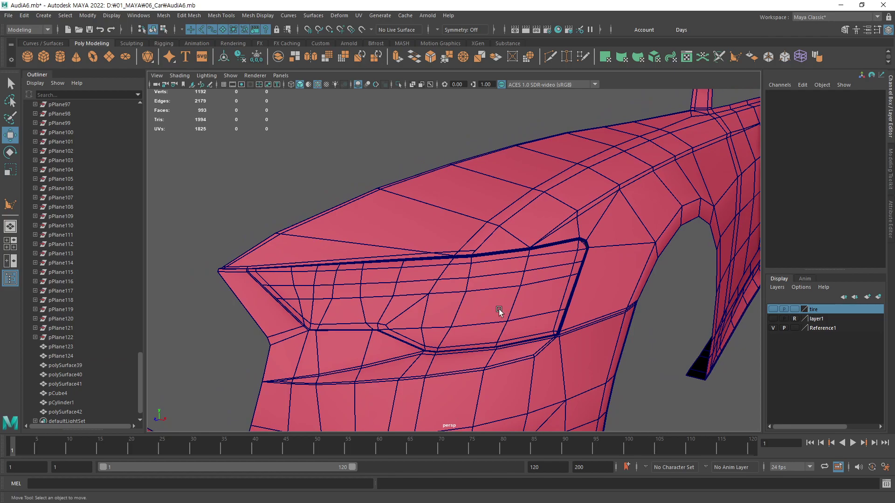
pyautogui.hotkey('ctrl', 'z')
pyautogui.press('h')
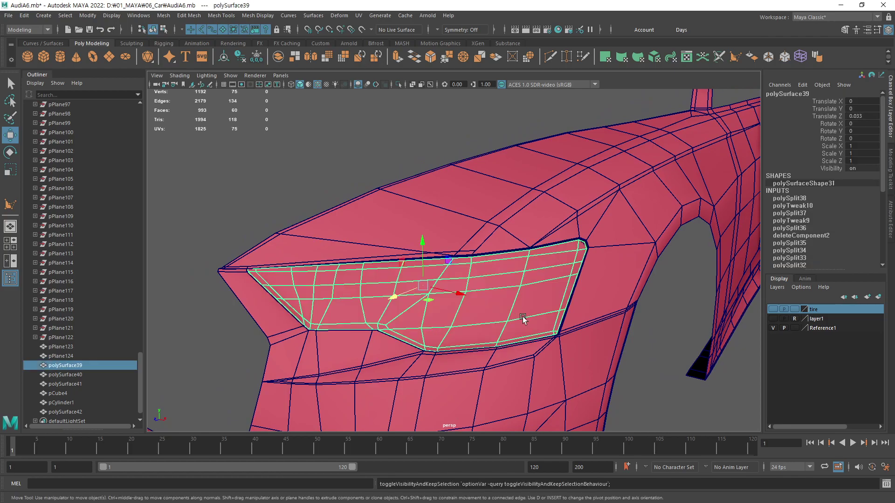
pyautogui.press('h')
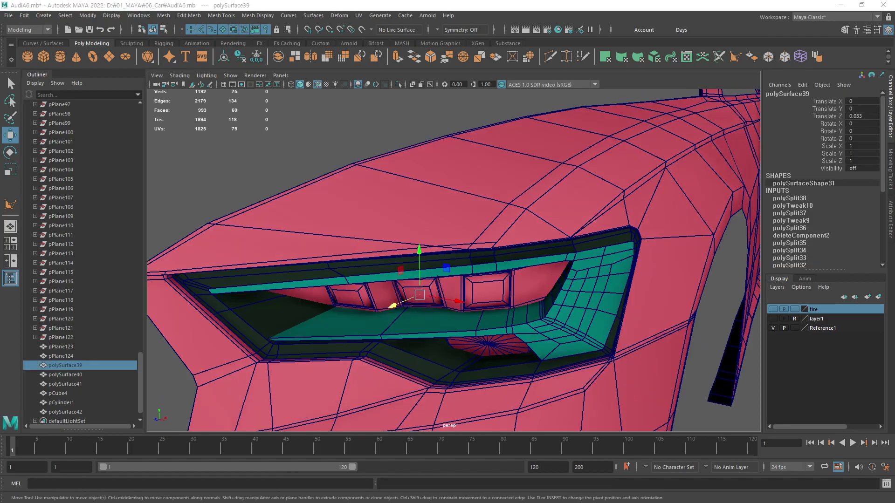
pyautogui.moveTo(545, 317)
pyautogui.keyDown('alt'); pyautogui.mouseDown()
pyautogui.moveTo(543, 256)
pyautogui.moveTo(392, 285)
pyautogui.moveTo(361, 266)
pyautogui.moveTo(355, 280)
pyautogui.mouseUp(); pyautogui.keyUp('alt')
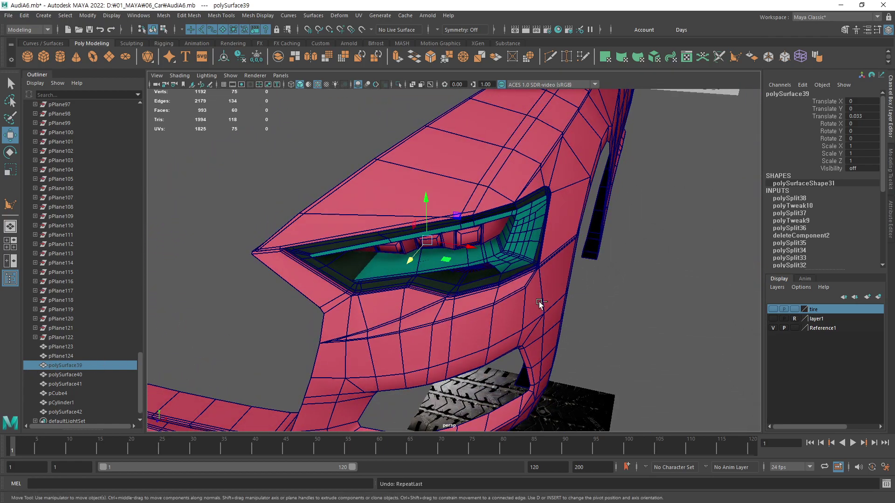
pyautogui.press('h')
pyautogui.moveTo(561, 276)
pyautogui.keyDown('alt'); pyautogui.mouseDown()
pyautogui.moveTo(457, 271)
pyautogui.moveTo(400, 254)
pyautogui.moveTo(401, 302)
pyautogui.moveTo(590, 307)
pyautogui.moveTo(499, 287)
pyautogui.mouseUp(); pyautogui.keyUp('alt')
pyautogui.press('h')
pyautogui.press('h')
pyautogui.click(604, 316)
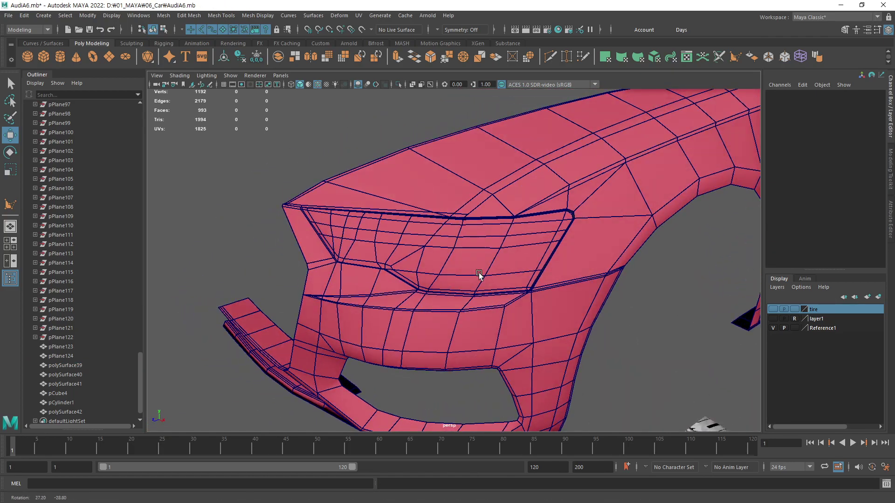
pyautogui.click(558, 30)
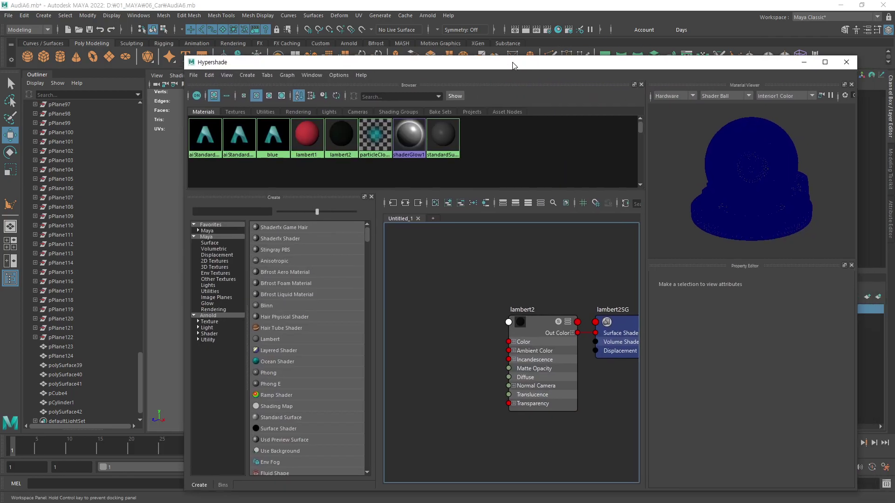
# - Clear the old lambert2 nodes and add an aiStandardSurface node via Tab search
pyautogui.moveTo(514, 64); pyautogui.dragTo(431, 45)
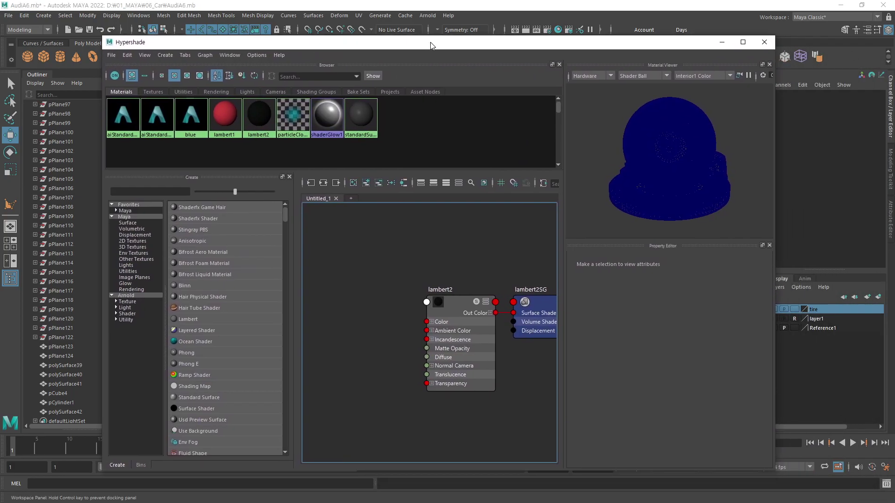
pyautogui.click(352, 183)
pyautogui.press('Tab')
pyautogui.write('ai')
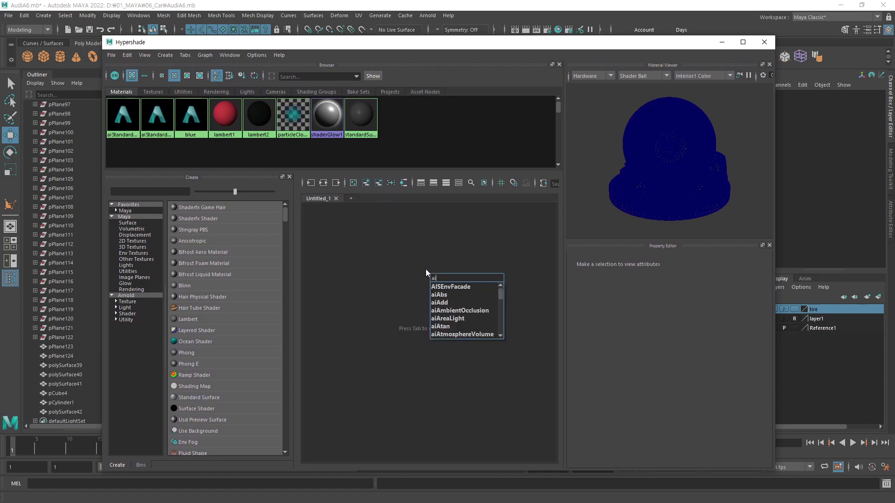
pyautogui.write('st')
pyautogui.press('Down')
pyautogui.press('Return')
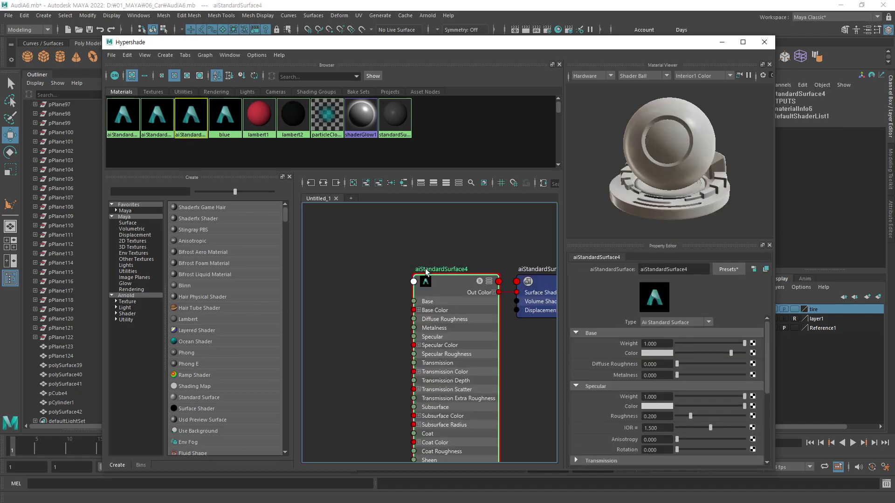
pyautogui.scroll(2, 396, 270)
pyautogui.scroll(2, 420, 256)
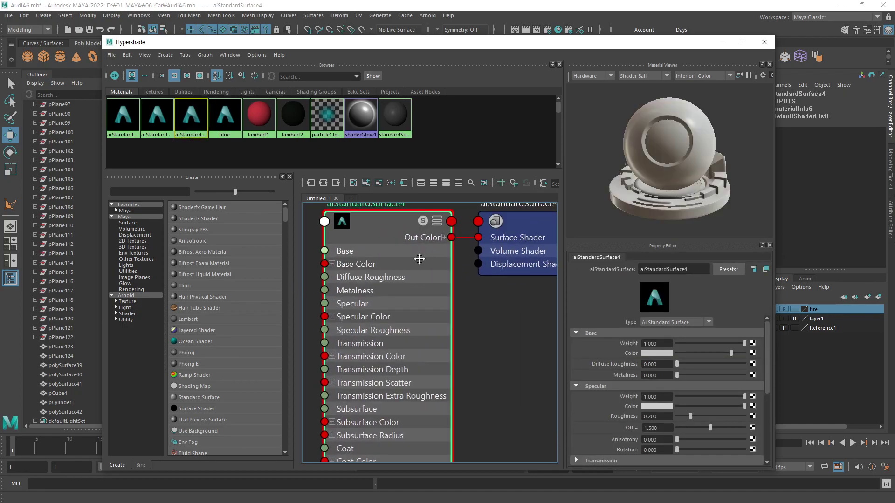
pyautogui.scroll(2, 382, 261)
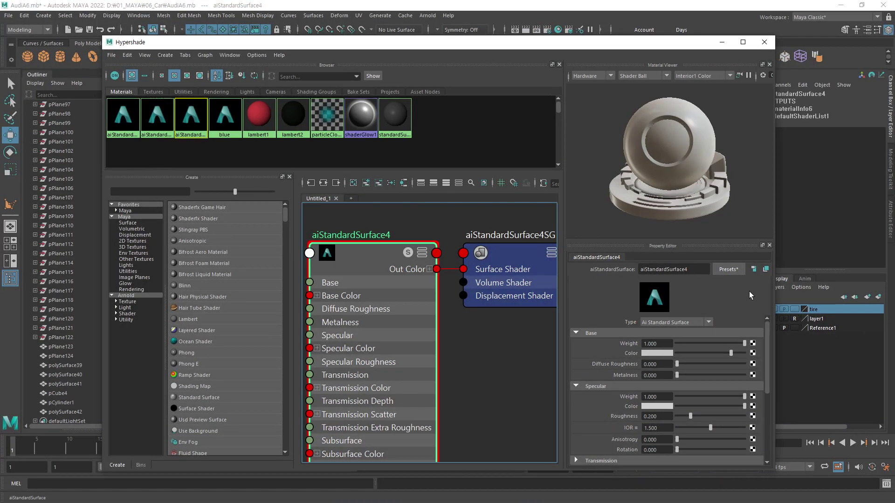
pyautogui.click(732, 270)
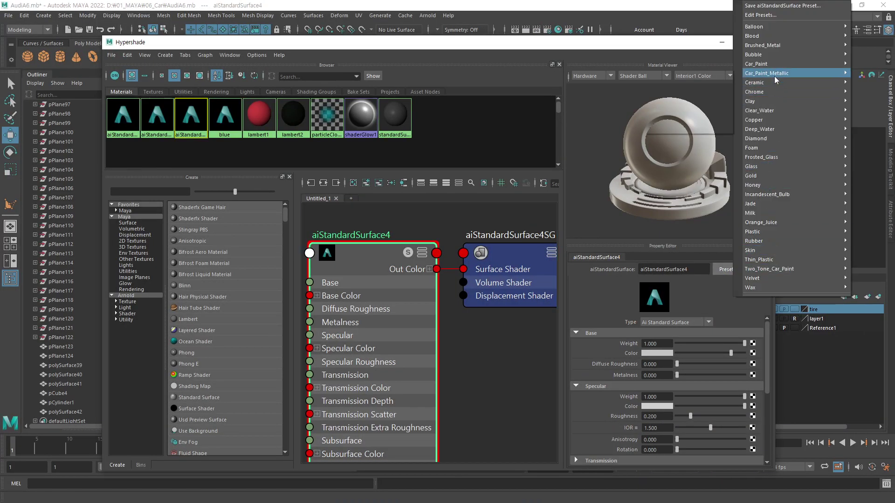
pyautogui.moveTo(720, 168)
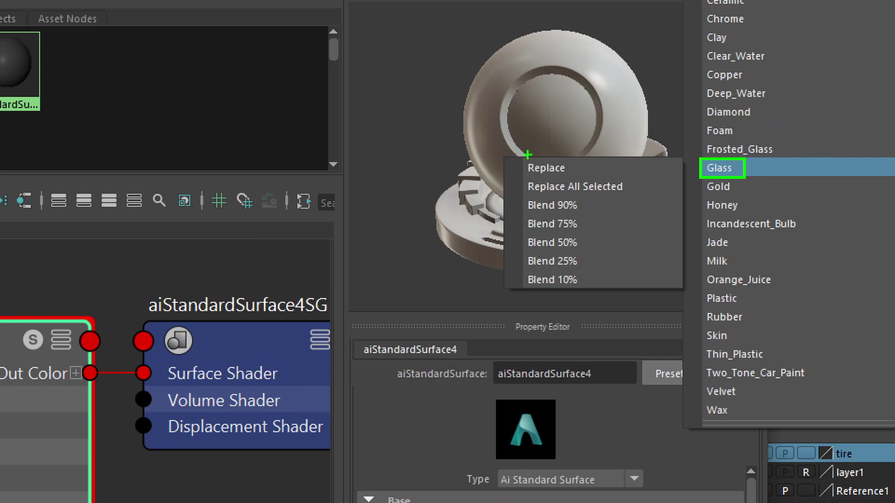
pyautogui.moveTo(511, 157); pyautogui.dragTo(578, 180)
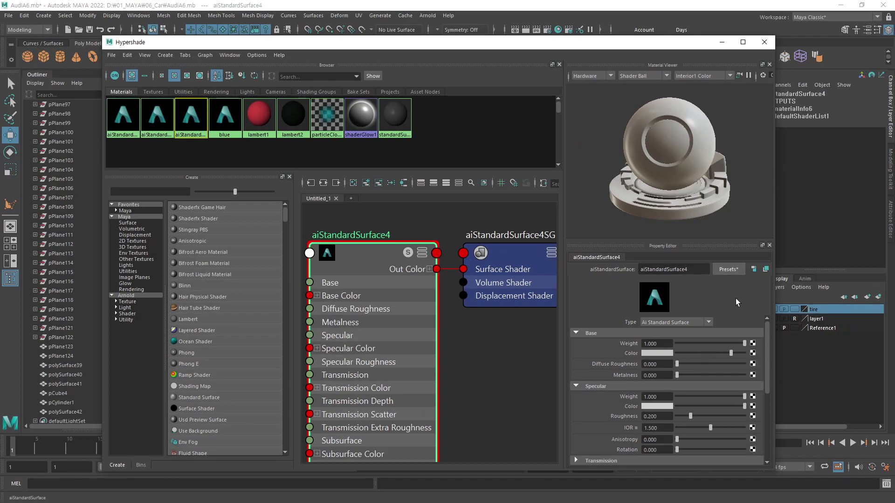
pyautogui.click(736, 268)
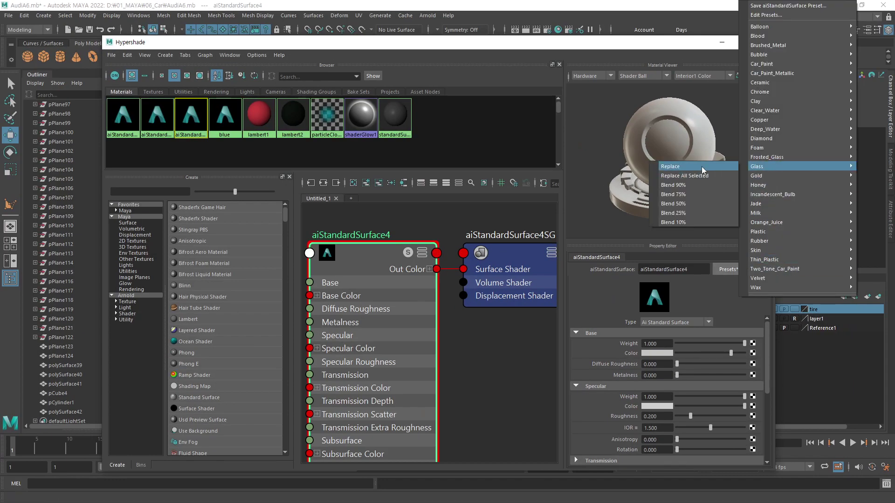
pyautogui.click(701, 166)
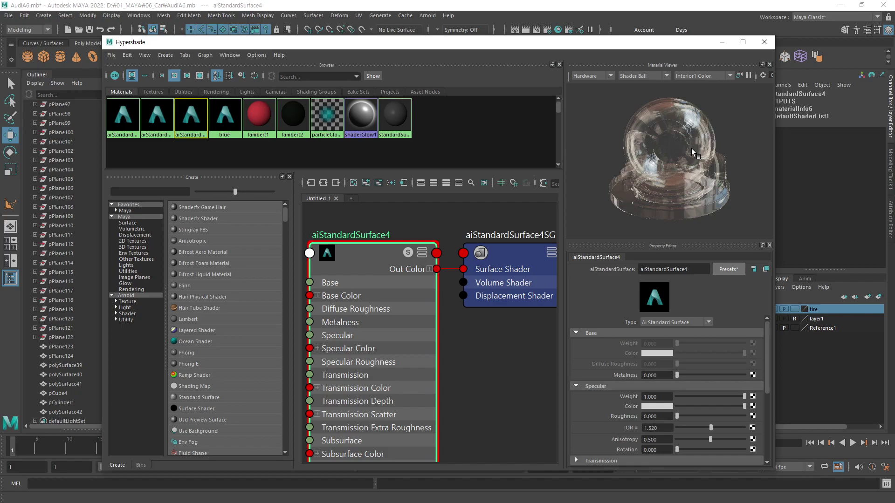
# - Switch the Material Viewer from Hardware to Arnold and rotate the preview environment
pyautogui.click(611, 75)
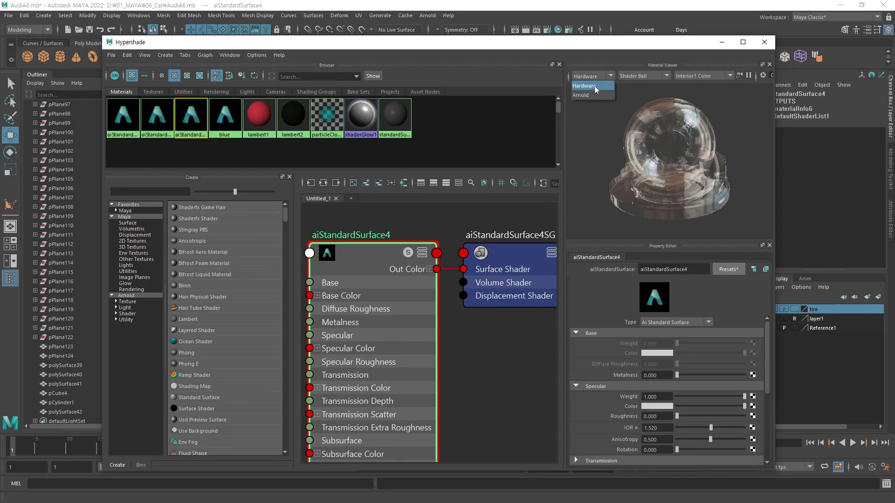
pyautogui.click(591, 95)
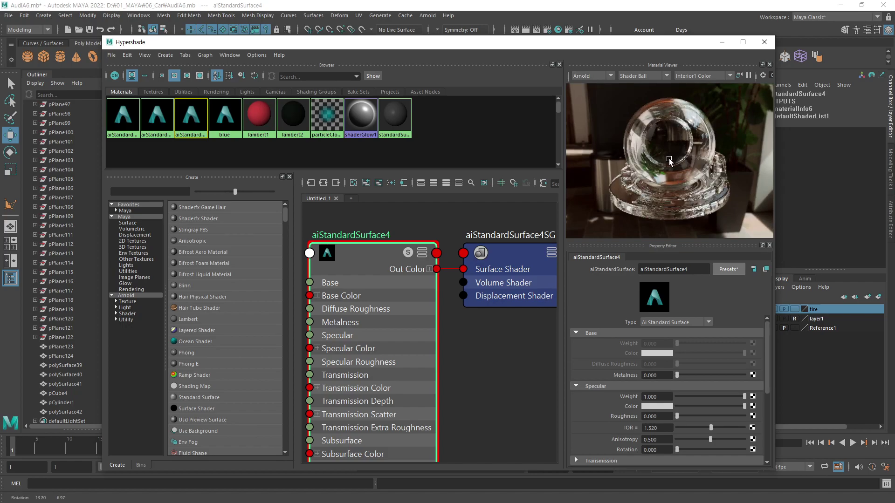
pyautogui.moveTo(669, 158); pyautogui.dragTo(679, 172)
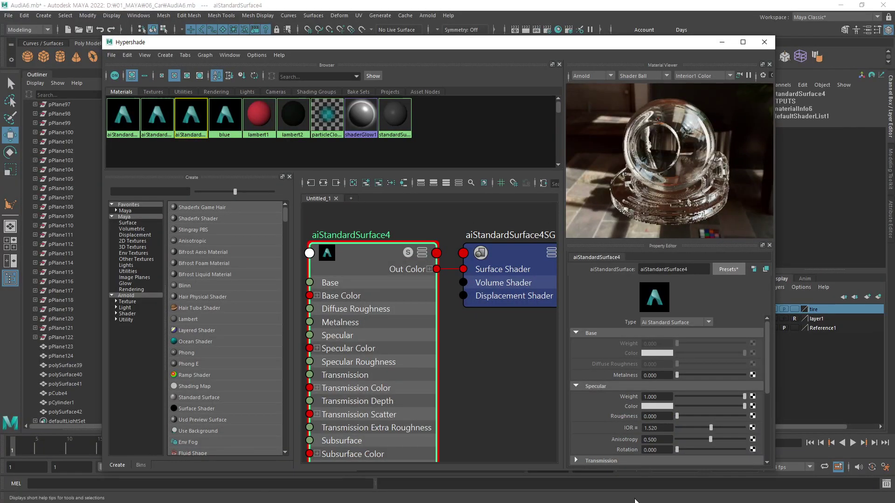
pyautogui.click(664, 427)
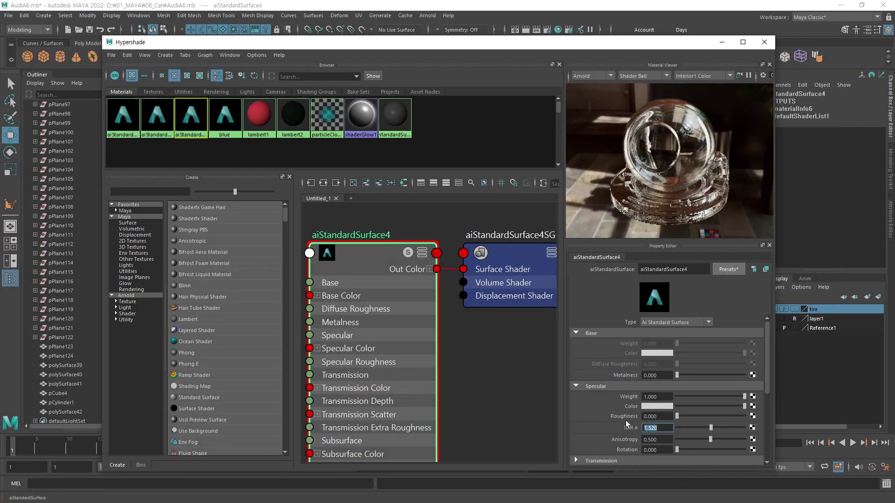
# - Set the aiStandardSurface4 specular IOR to 1.2 after trying 1.1 and 1.01
pyautogui.write('1.1')
pyautogui.press('Return')
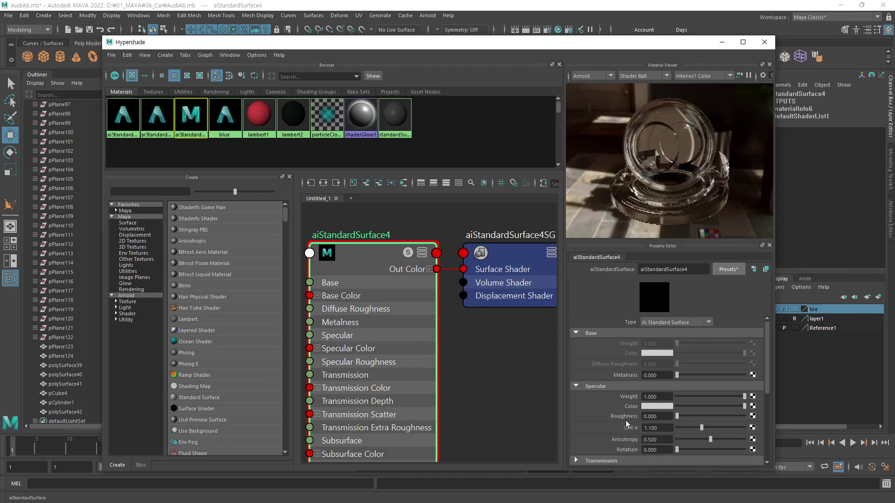
pyautogui.click(656, 427)
pyautogui.write('1.01')
pyautogui.press('Return')
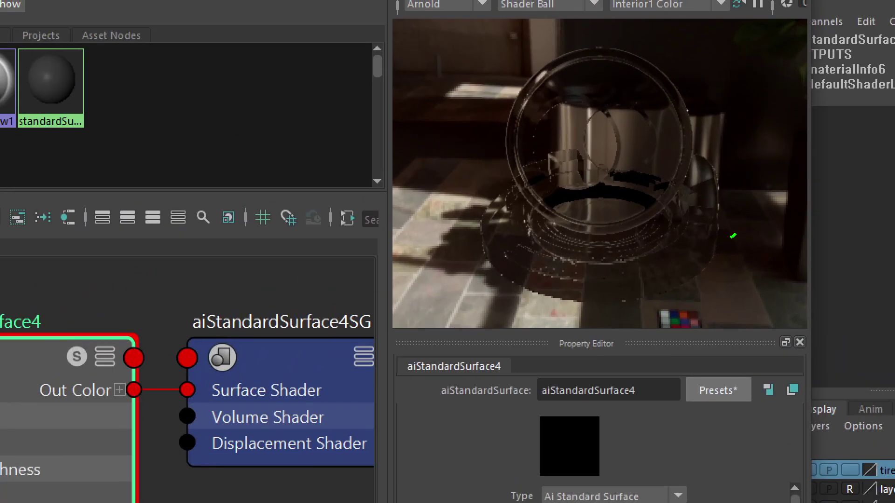
pyautogui.moveTo(732, 236); pyautogui.dragTo(730, 254)
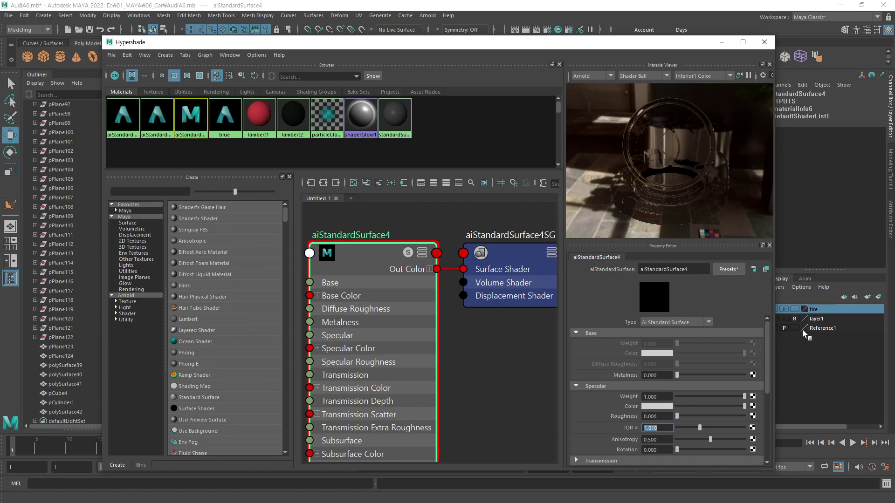
pyautogui.write('1.2')
pyautogui.press('Return')
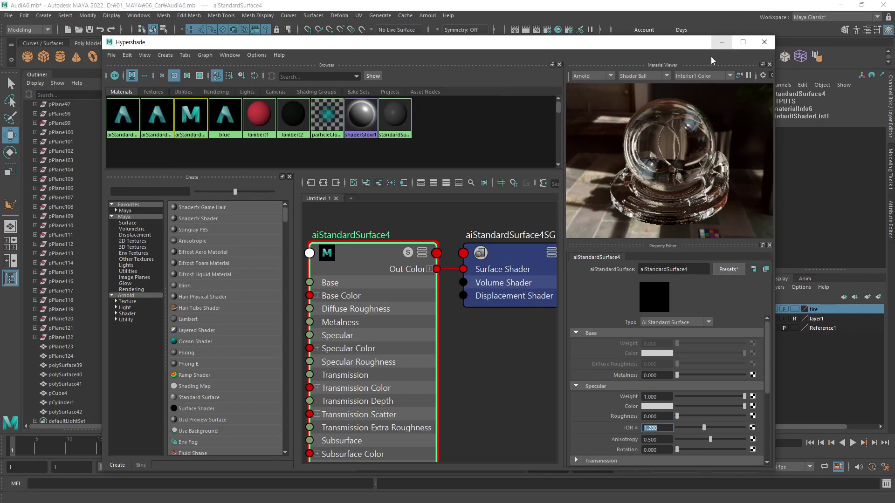
# - Rename the material to 'glass'
pyautogui.click(695, 268)
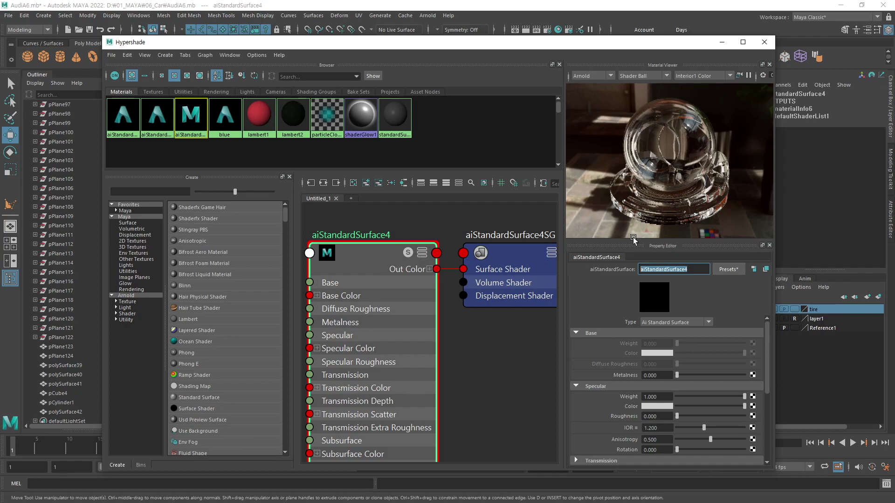
pyautogui.write('glas')
pyautogui.press('Return')
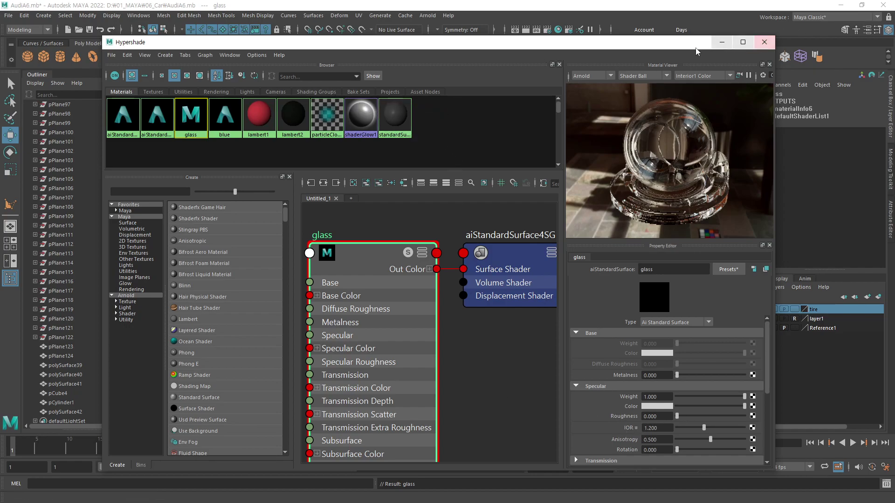
# - Assign the existing glass material to headlight cover polySurface39 and orbit to inspect it
pyautogui.click(764, 42)
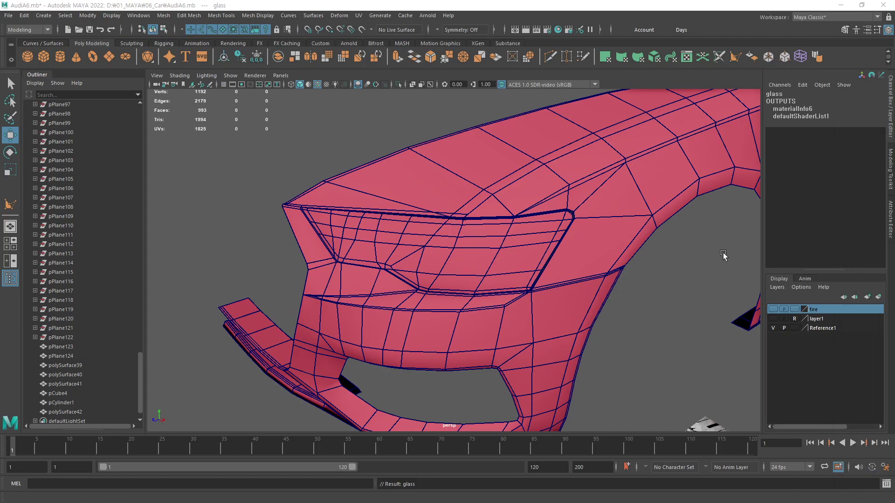
pyautogui.click(455, 253)
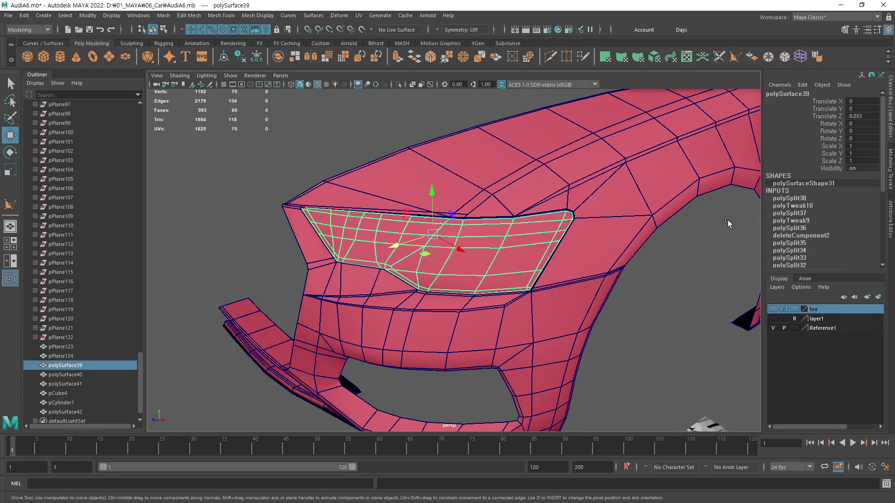
pyautogui.rightClick(485, 227)
pyautogui.moveTo(485, 484)
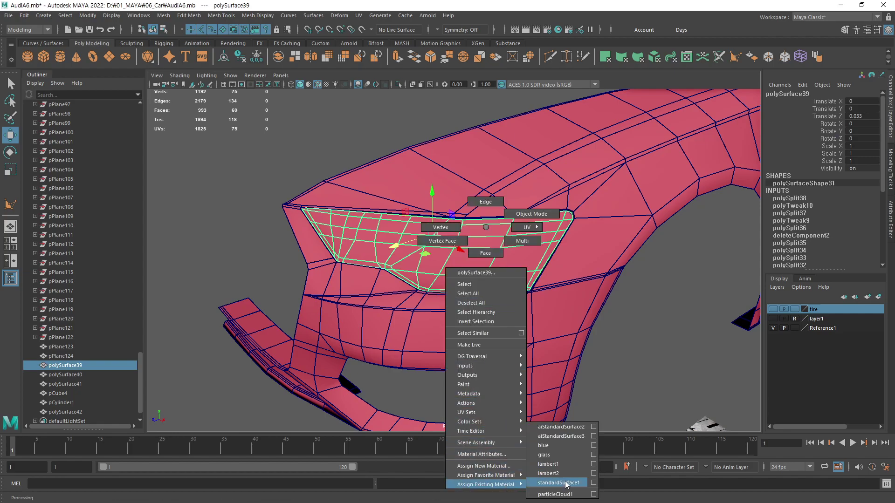
pyautogui.click(567, 455)
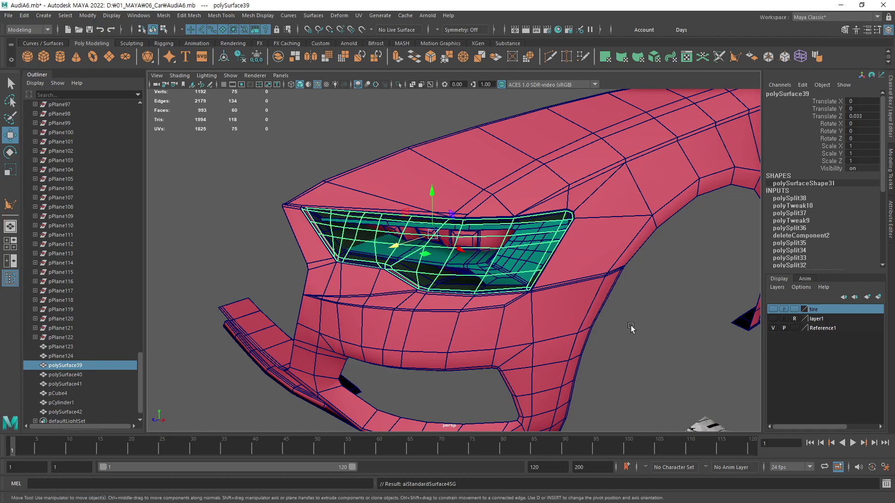
pyautogui.click(645, 343)
pyautogui.moveTo(645, 343)
pyautogui.keyDown('alt'); pyautogui.mouseDown()
pyautogui.moveTo(547, 252)
pyautogui.moveTo(491, 275)
pyautogui.mouseUp(); pyautogui.keyUp('alt')
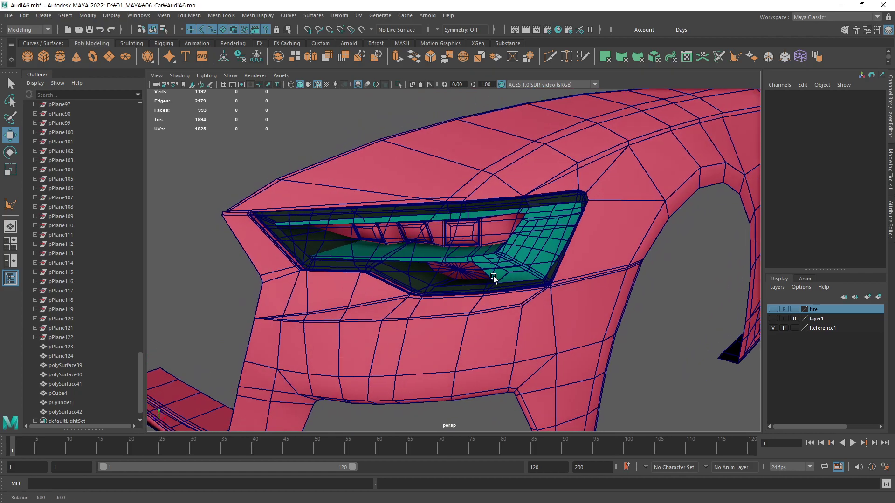
pyautogui.scroll(10, 79, 317)
pyautogui.scroll(15, 79, 317)
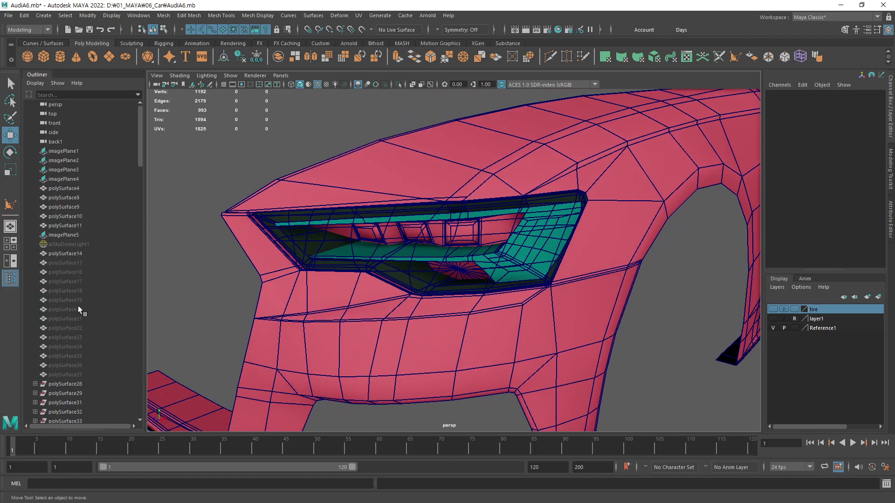
# - Unhide the aiSkyDomeLight1 sky dome light with H
pyautogui.click(78, 246)
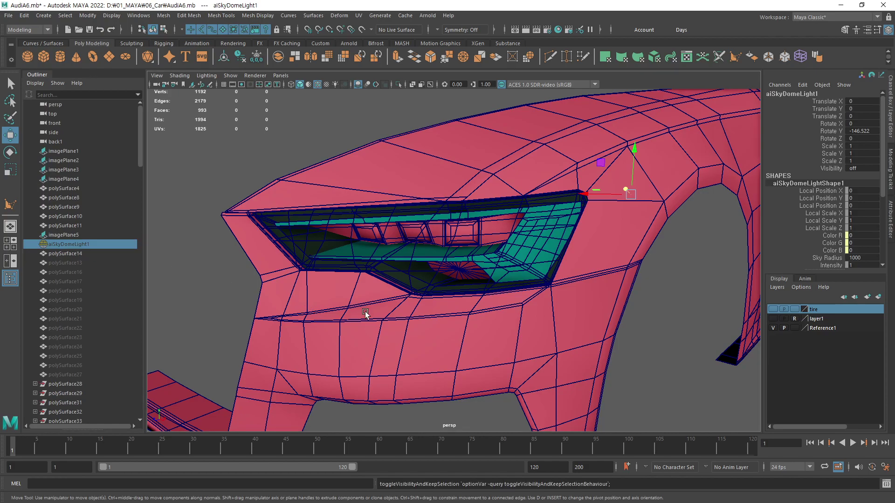
pyautogui.press('h')
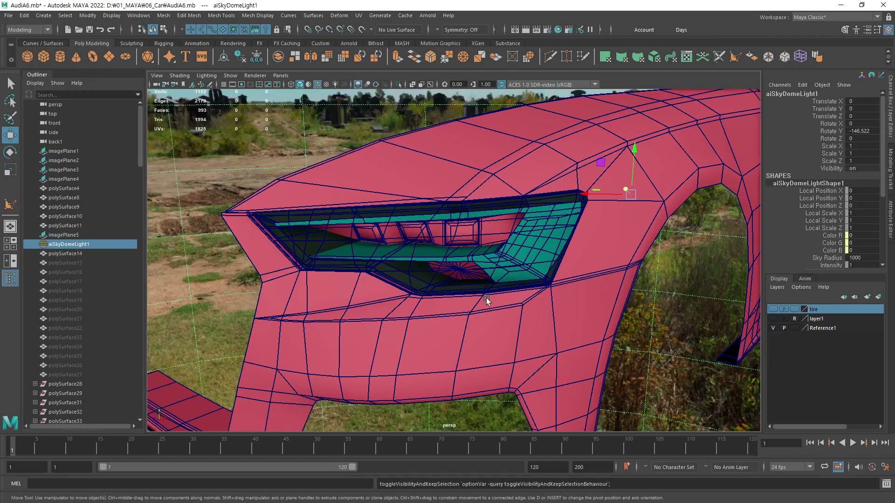
pyautogui.scroll(-3, 485, 298)
pyautogui.moveTo(455, 295)
pyautogui.keyDown('alt'); pyautogui.mouseDown()
pyautogui.moveTo(366, 320)
pyautogui.moveTo(467, 317)
pyautogui.moveTo(484, 298)
pyautogui.mouseUp(); pyautogui.keyUp('alt')
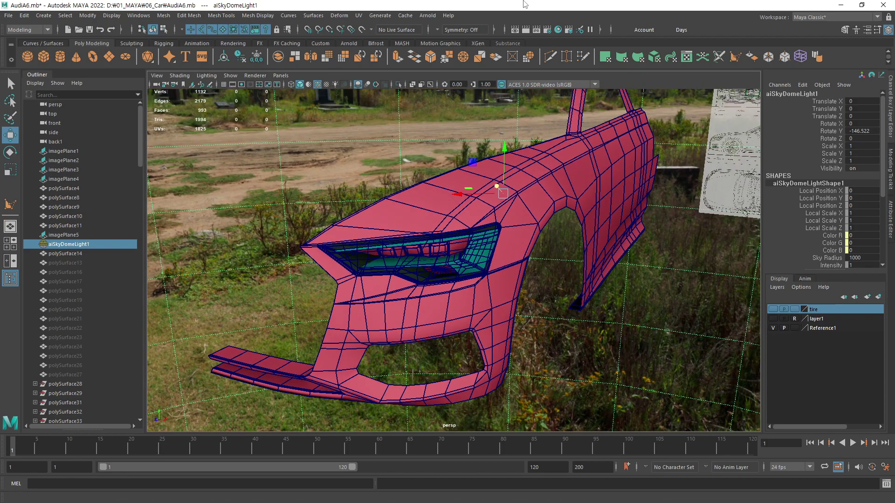
# - Test-render the car front in Arnold RenderView from two angles
pyautogui.click(354, 43)
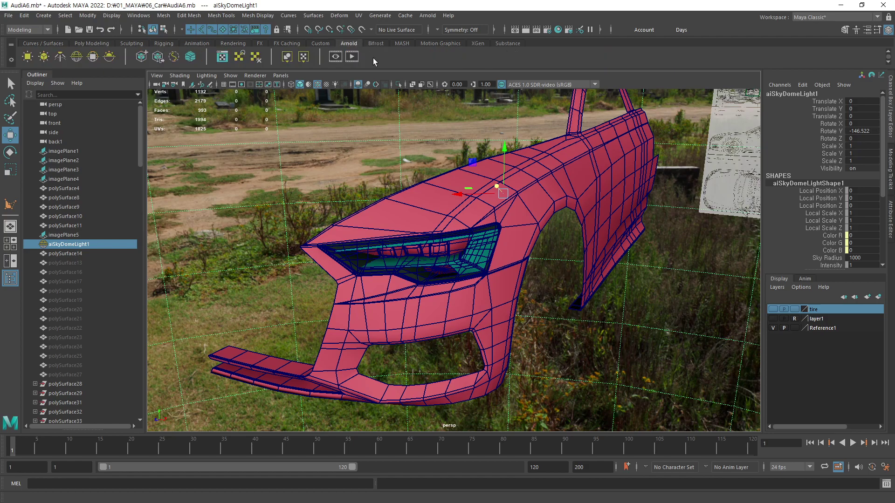
pyautogui.click(351, 56)
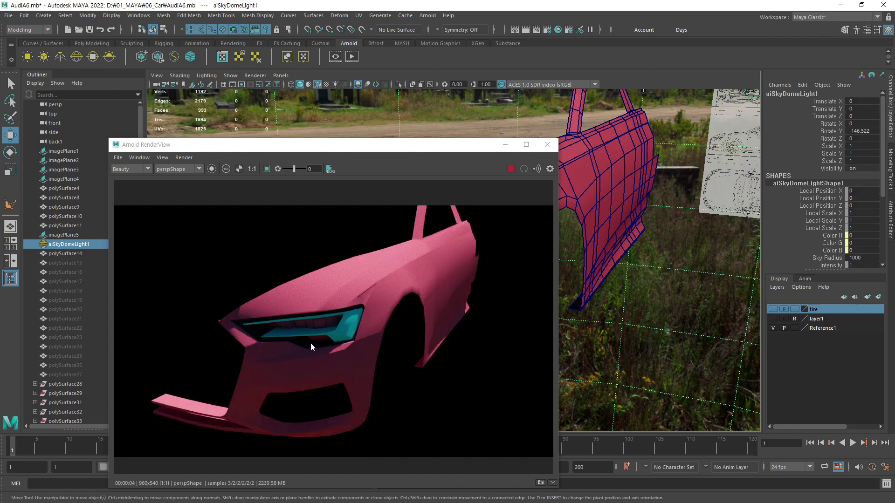
pyautogui.click(547, 145)
pyautogui.keyDown('alt'); pyautogui.moveTo(456, 267); pyautogui.dragTo(414, 269); pyautogui.keyUp('alt')
pyautogui.click(355, 59)
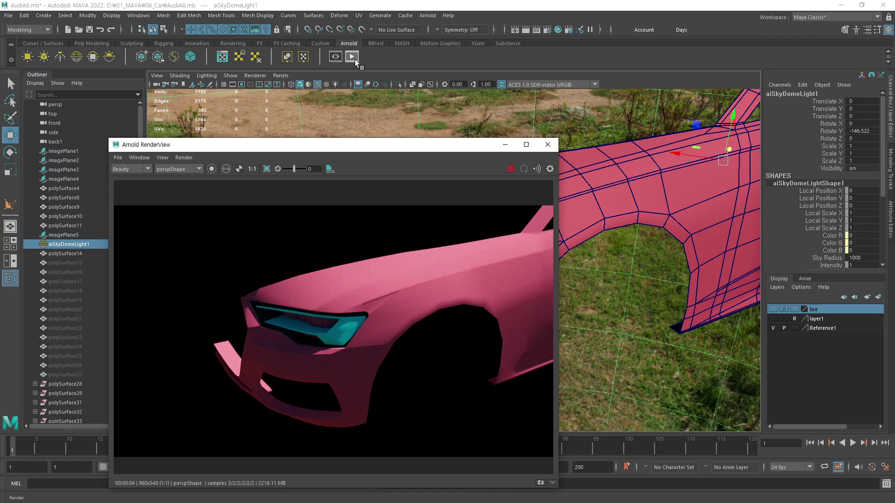
pyautogui.click(548, 144)
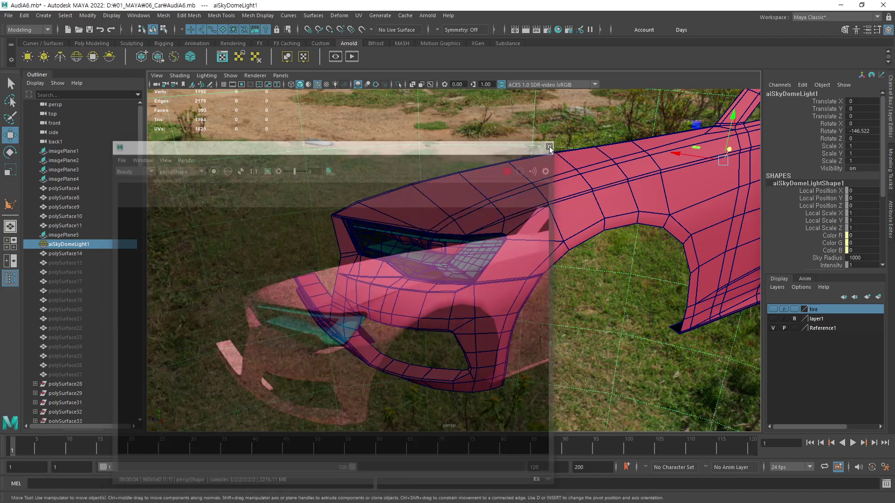
pyautogui.click(574, 207)
# - Smooth-preview polySurface39 with key 3, test-render it in Arnold, and open its shape attributes
pyautogui.click(496, 311)
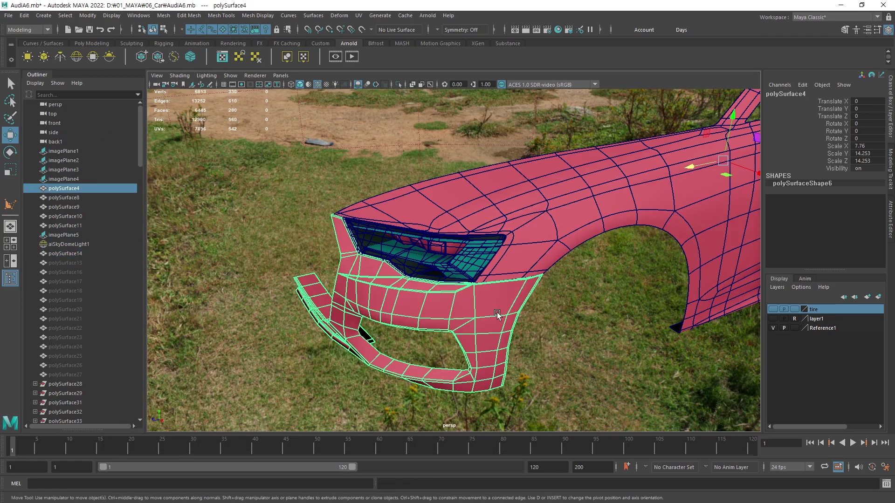
pyautogui.click(465, 257)
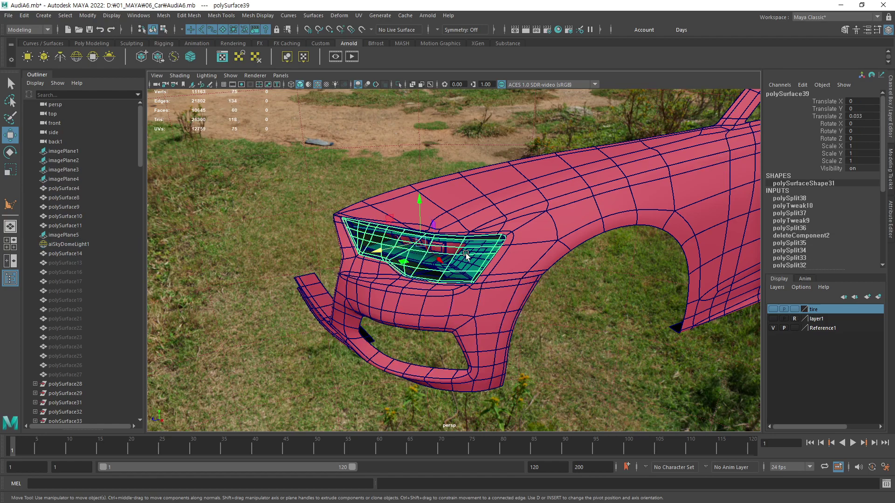
pyautogui.press('3')
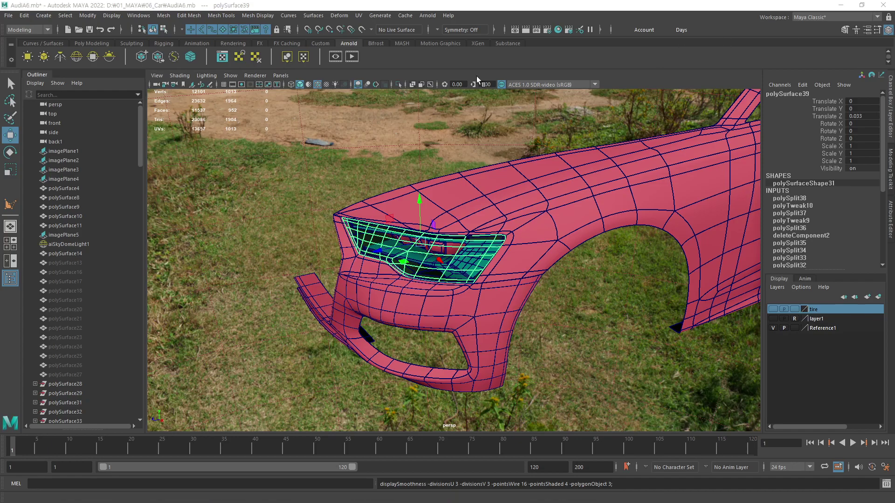
pyautogui.click(350, 57)
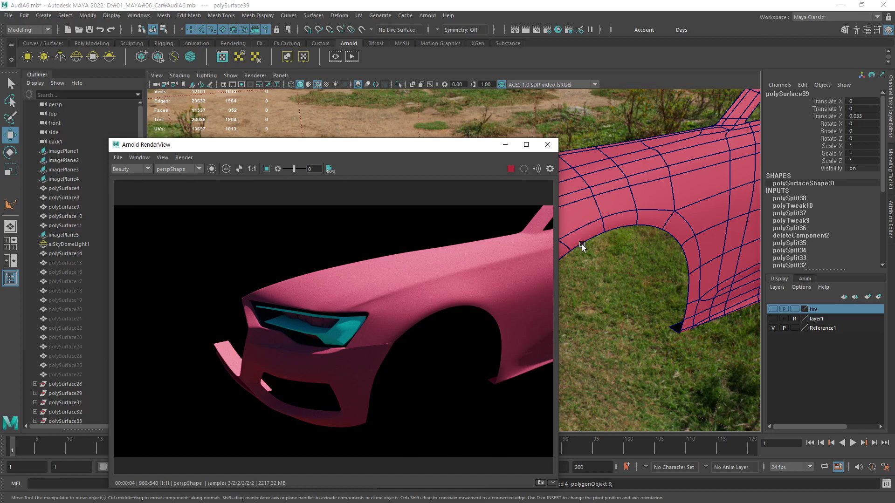
pyautogui.click(547, 145)
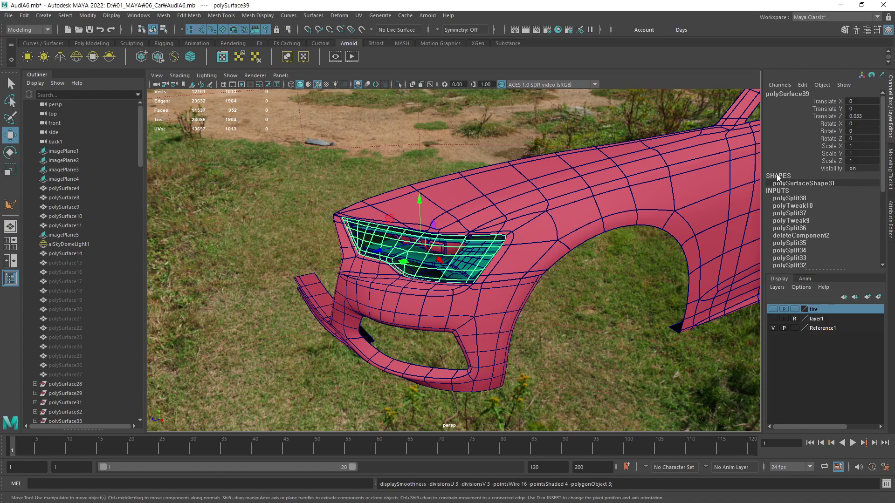
pyautogui.click(890, 205)
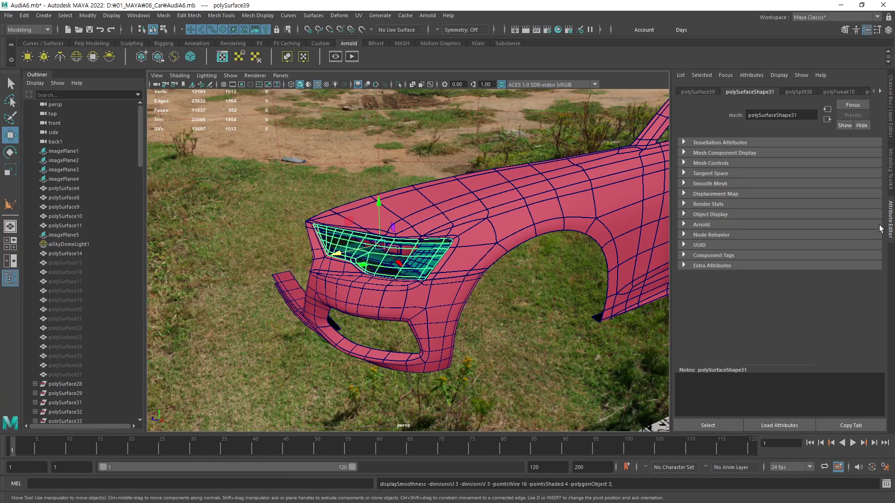
# - Expand the shape's Render Stats and Arnold sections, then render the car front in Arnold
pyautogui.click(683, 204)
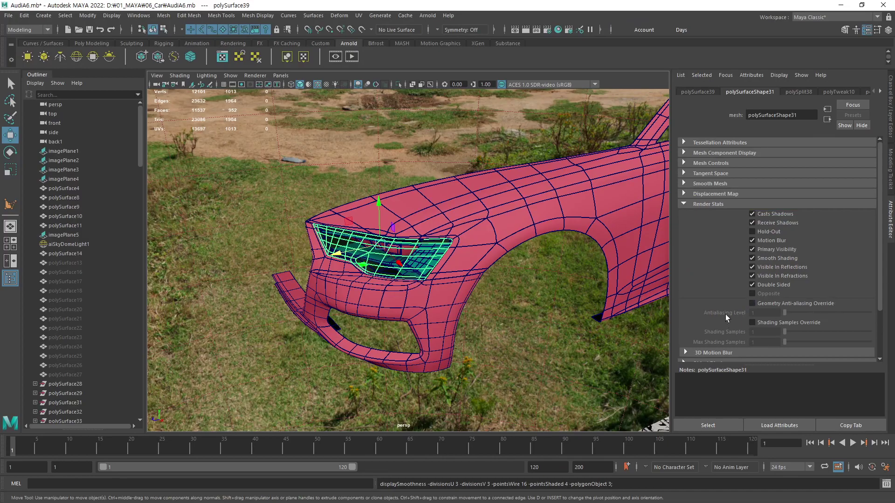
pyautogui.scroll(-3, 725, 314)
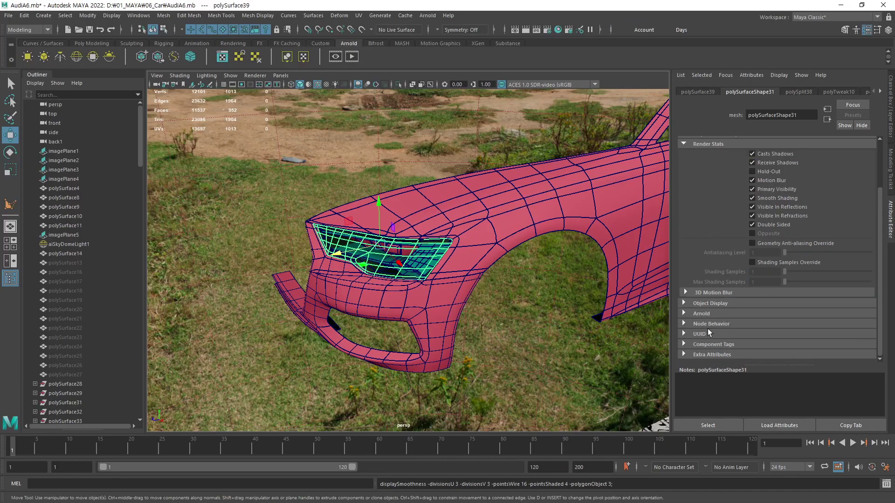
pyautogui.click(683, 312)
pyautogui.scroll(-5, 729, 261)
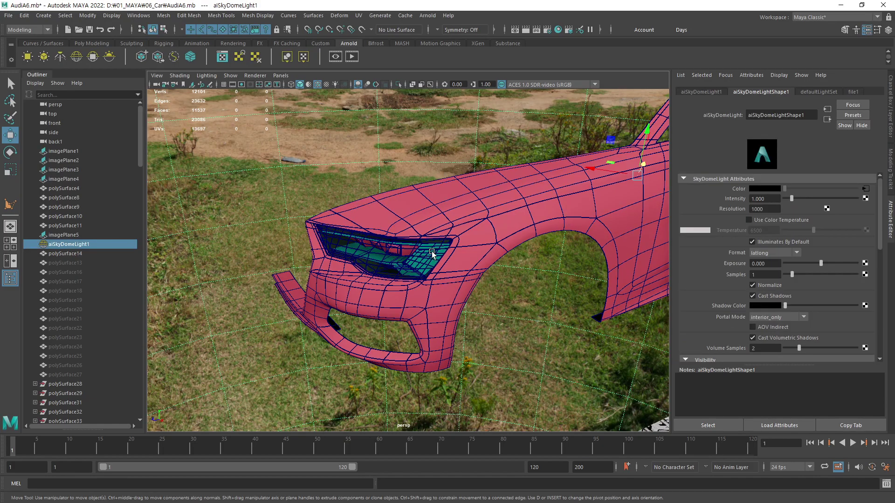
pyautogui.scroll(5, 474, 265)
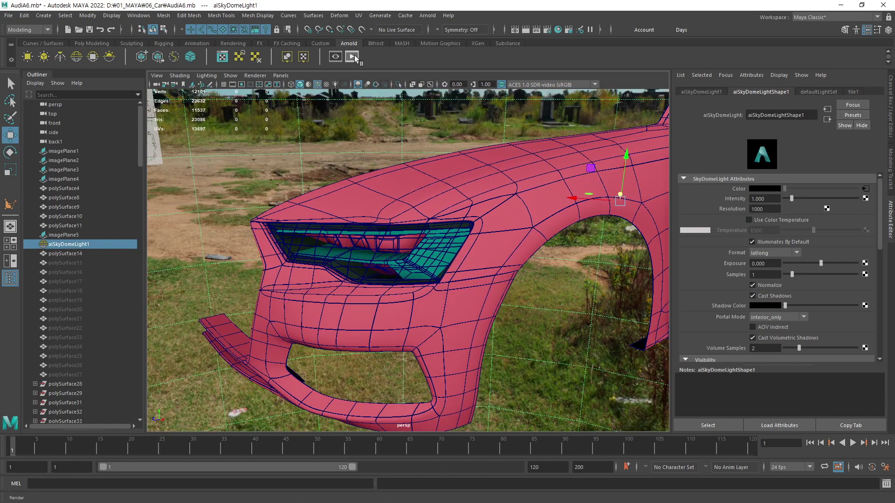
pyautogui.click(353, 56)
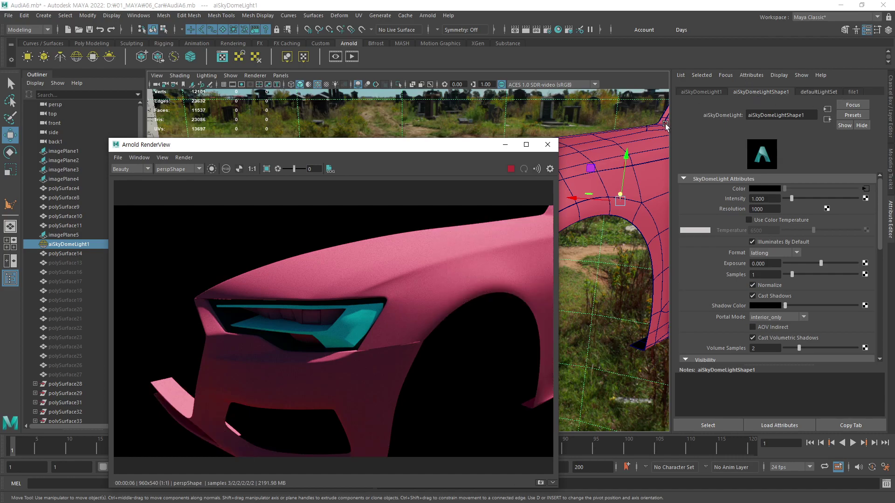
pyautogui.click(365, 306)
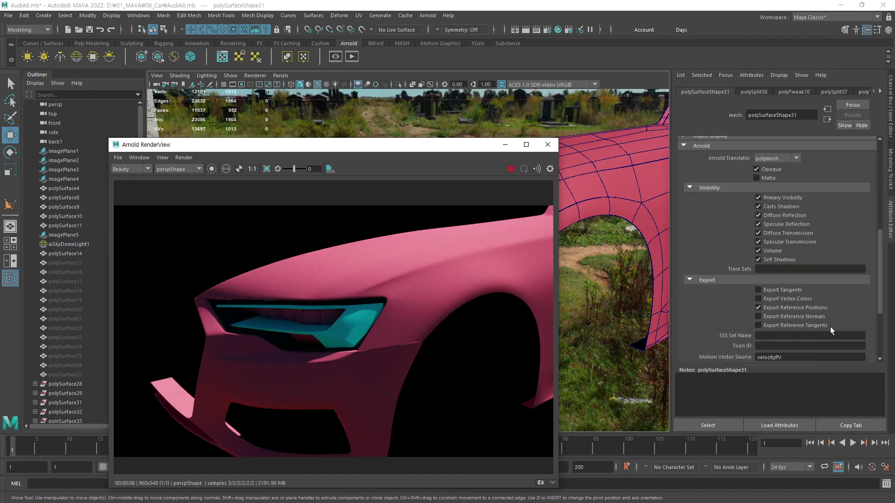
# - Turn off Casts Shadows on the headlight mesh and close RenderView after comparing
pyautogui.click(759, 205)
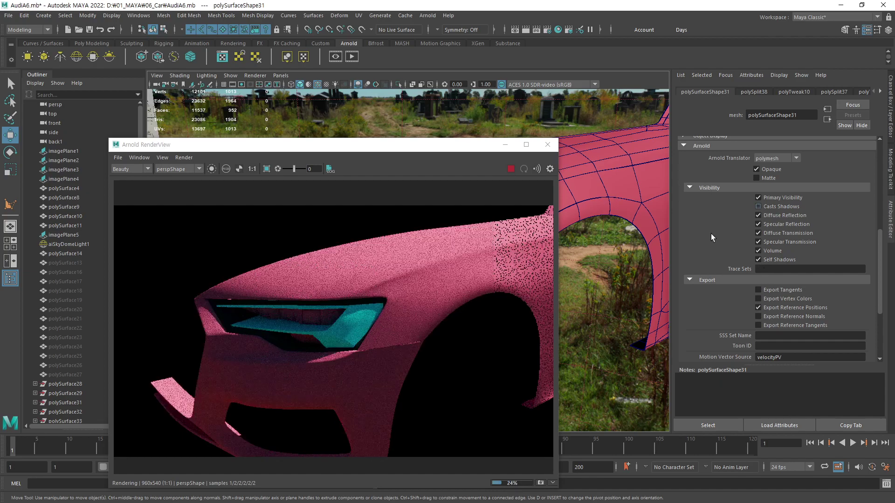
pyautogui.scroll(5, 879, 251)
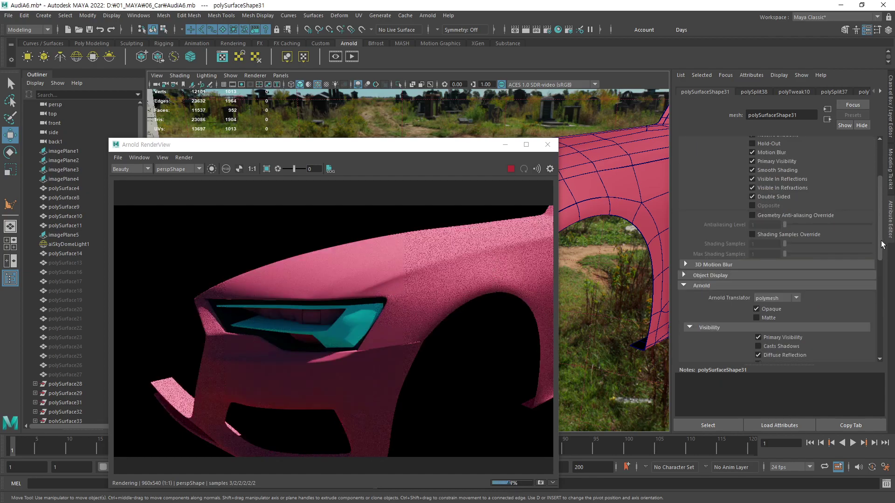
pyautogui.scroll(1, 883, 234)
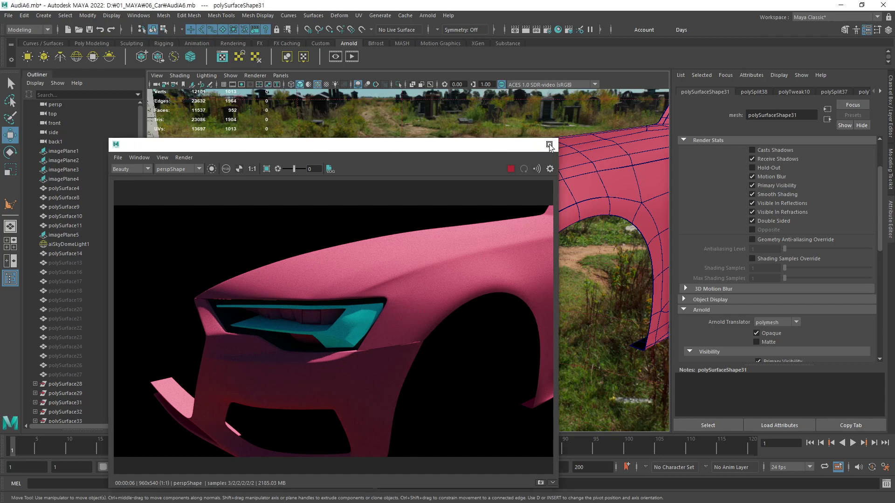
pyautogui.click(549, 145)
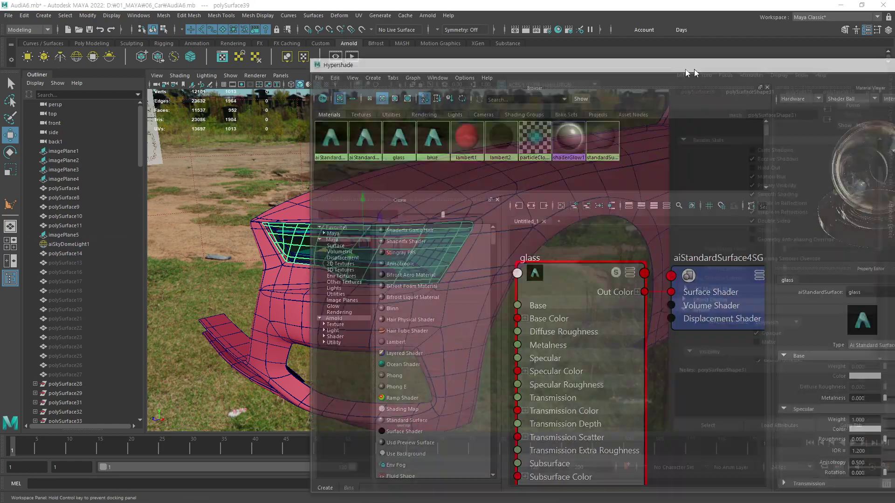
# - Reposition Hypershade, clear the node graph, and create an aiStandardSurface material
pyautogui.moveTo(694, 69); pyautogui.dragTo(552, 131)
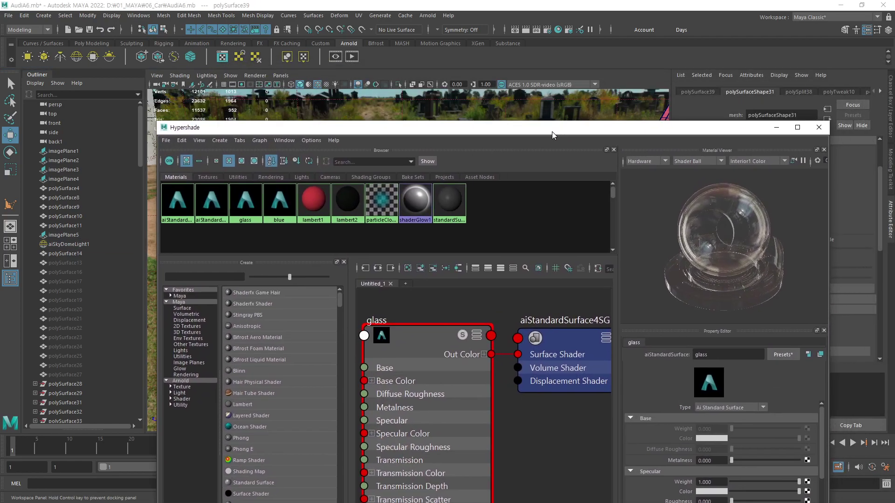
pyautogui.moveTo(408, 132); pyautogui.dragTo(382, 106)
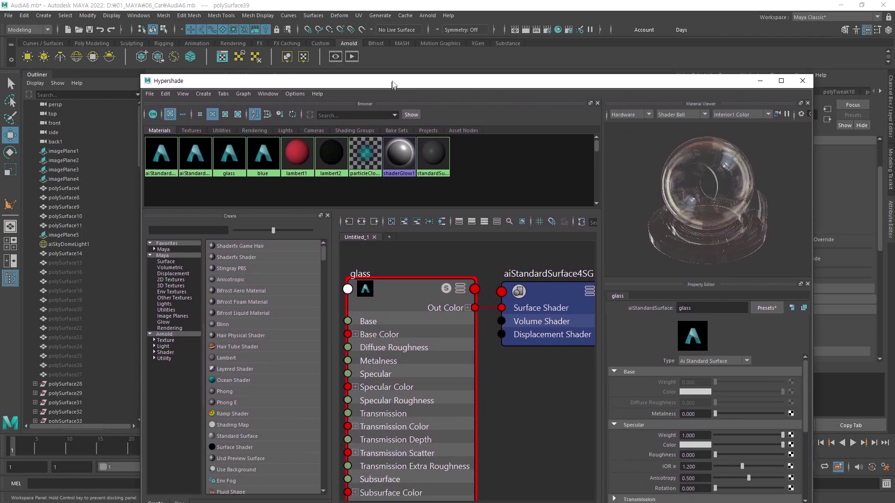
pyautogui.moveTo(383, 106); pyautogui.dragTo(411, 63)
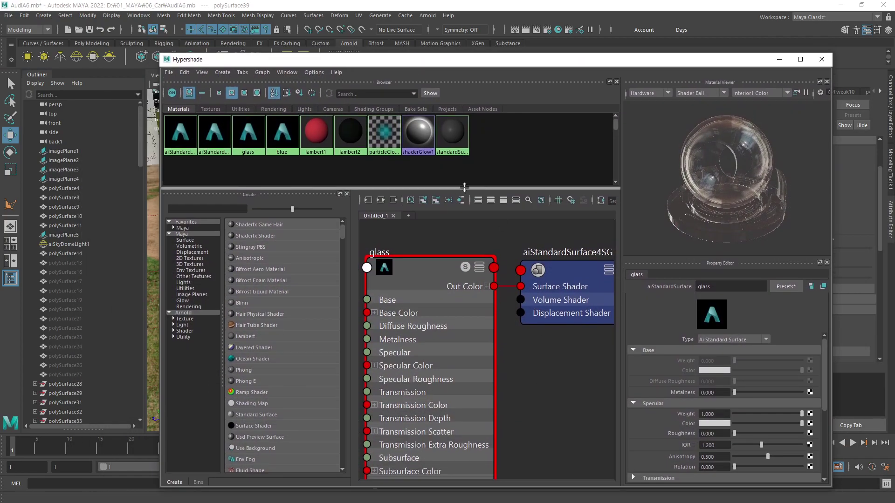
pyautogui.click(411, 200)
pyautogui.press('Tab')
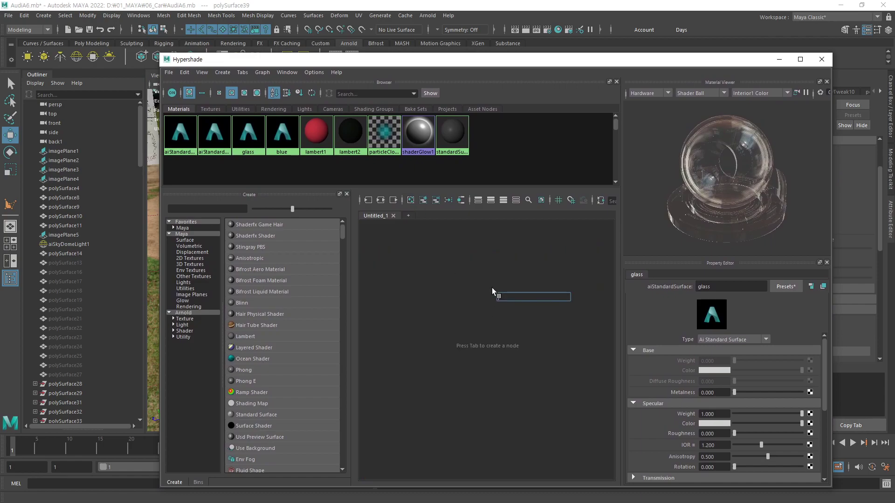
pyautogui.write('aist')
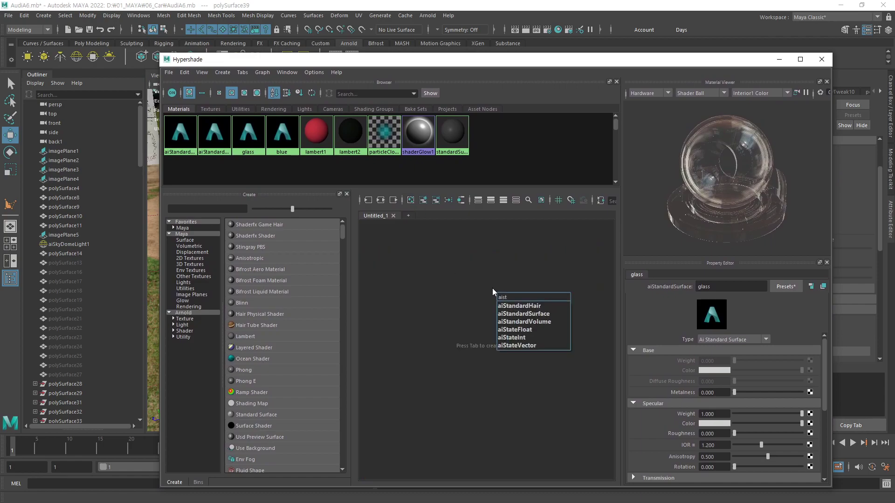
pyautogui.click(545, 314)
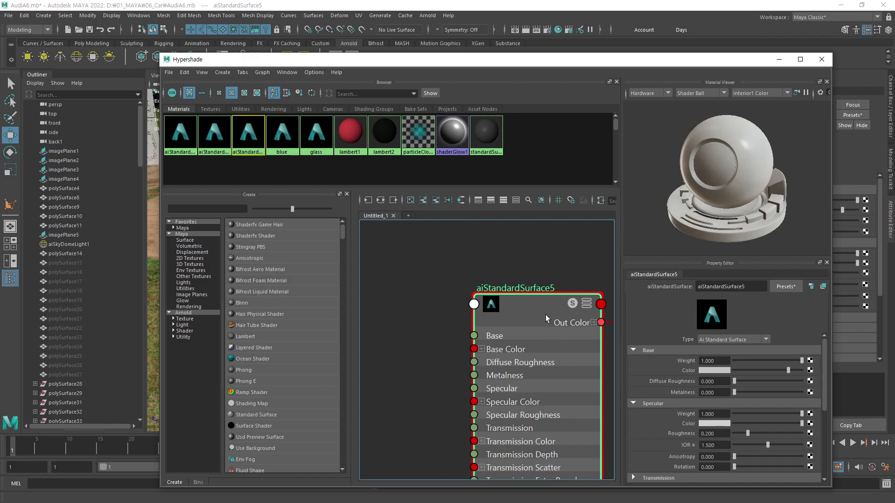
pyautogui.press('3')
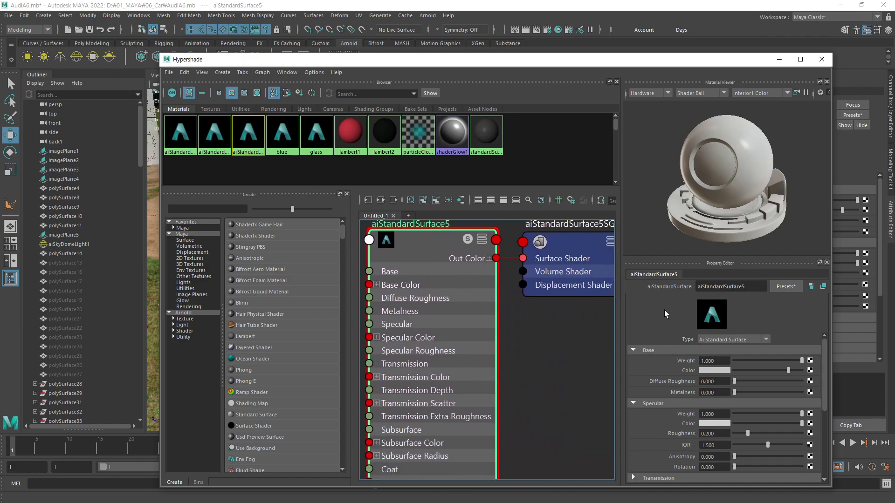
# - Rename the new material to 'light' and glance at its Presets without applying one
pyautogui.doubleClick(740, 289)
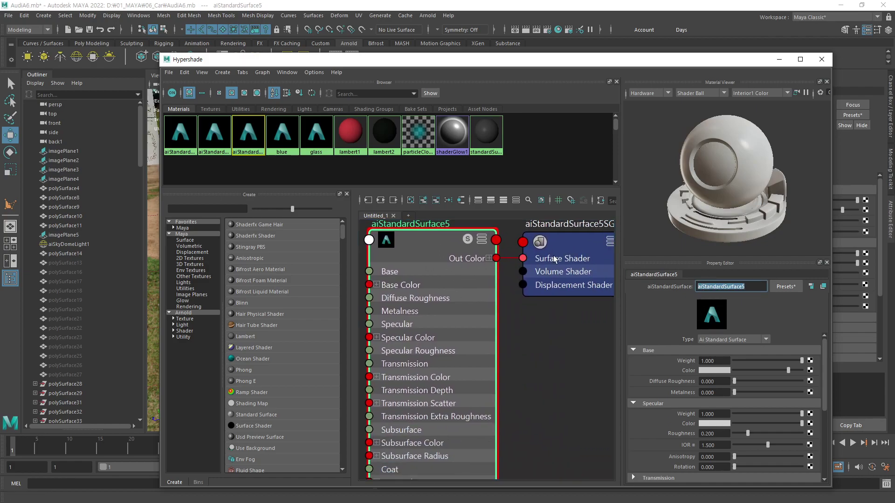
pyautogui.write('light')
pyautogui.press('Return')
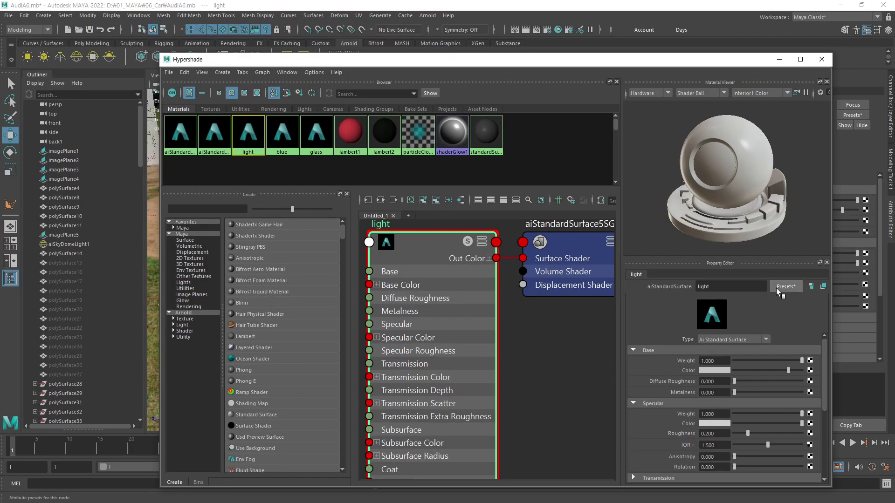
pyautogui.click(782, 287)
pyautogui.moveTo(811, 259)
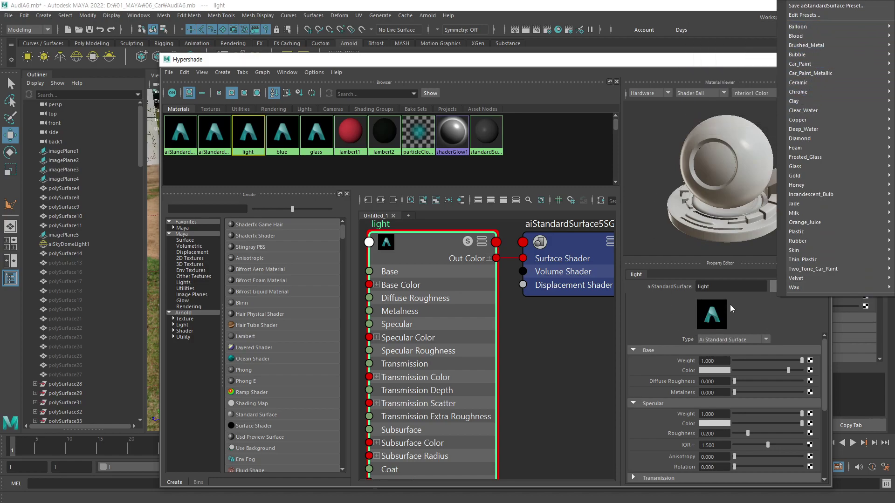
pyautogui.click(754, 312)
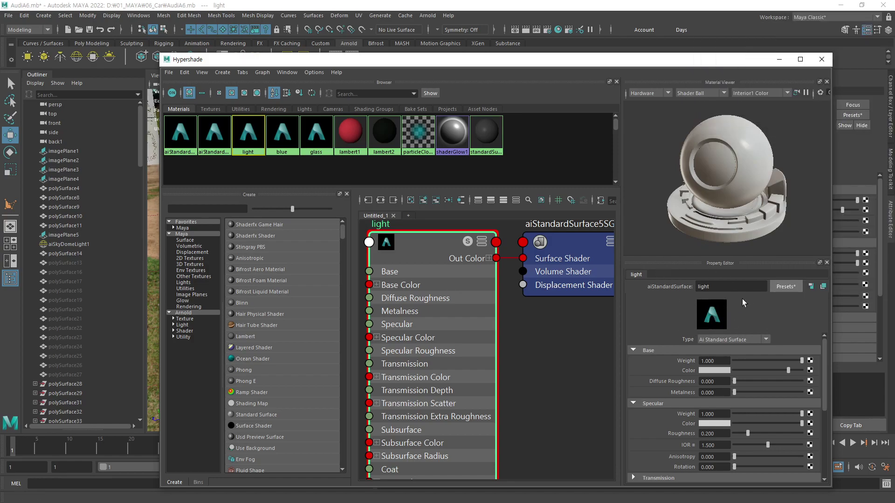
pyautogui.moveTo(826, 347); pyautogui.dragTo(818, 431)
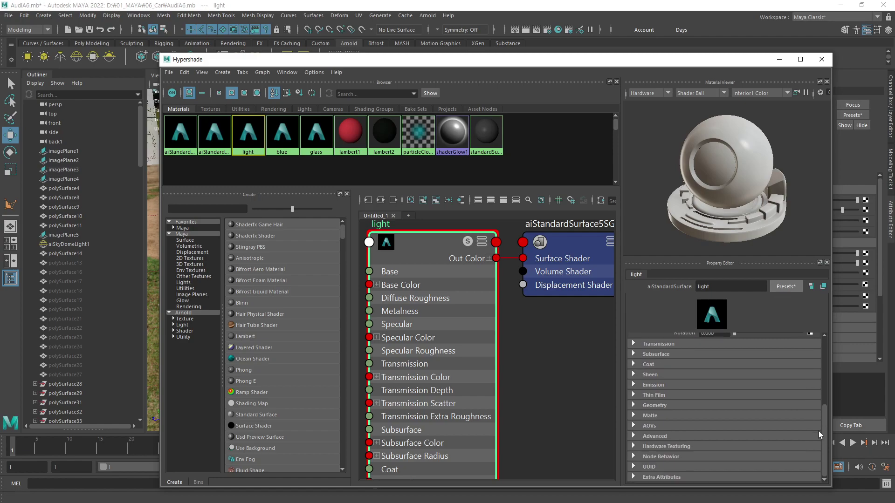
# - Raise the light material's emission weight and turn off its specular and base colour
pyautogui.click(637, 384)
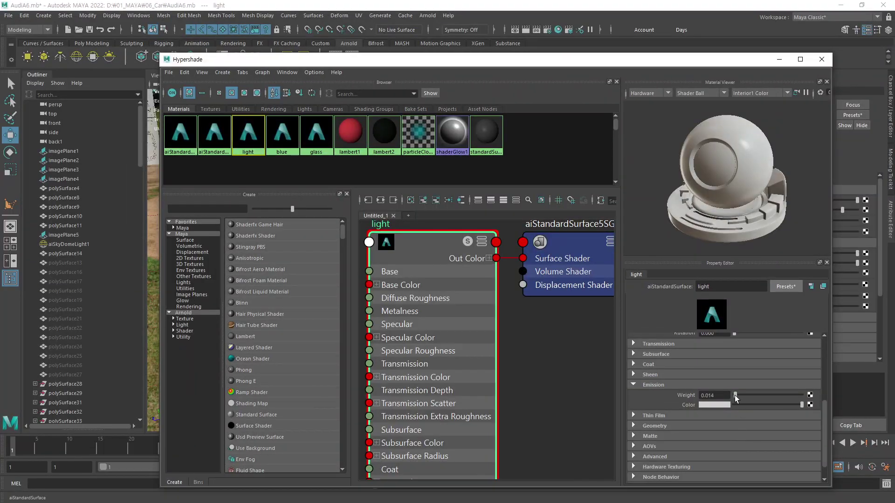
pyautogui.moveTo(734, 395); pyautogui.dragTo(806, 396)
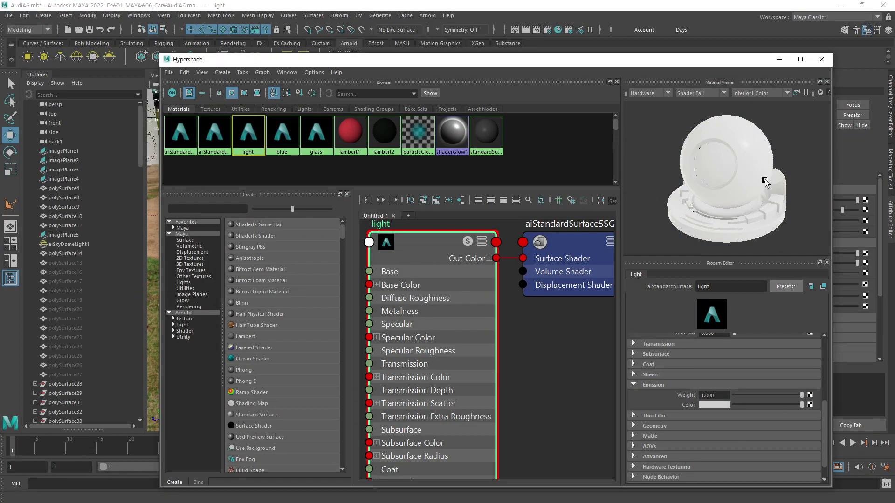
pyautogui.scroll(3, 686, 426)
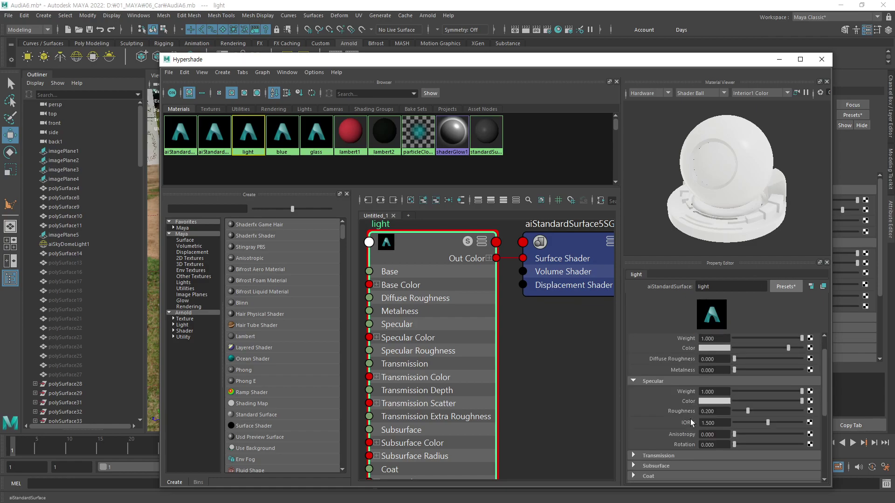
pyautogui.scroll(2, 690, 418)
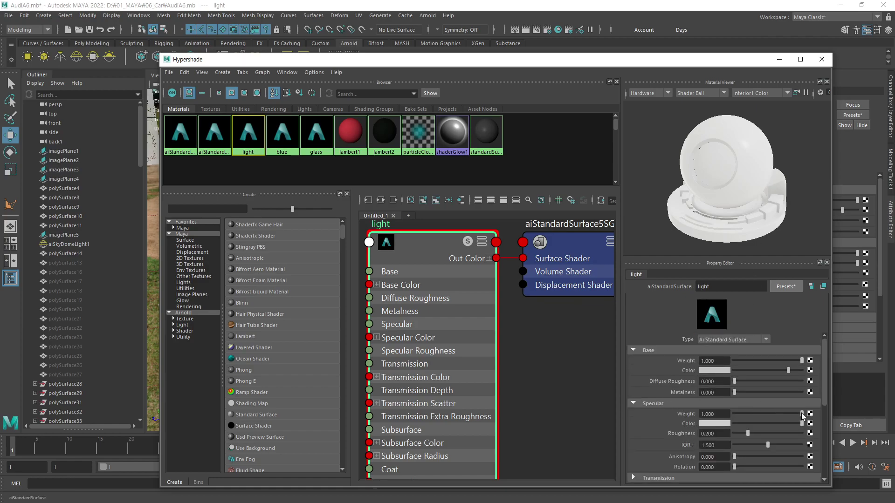
pyautogui.moveTo(801, 415); pyautogui.dragTo(711, 421)
pyautogui.moveTo(801, 361); pyautogui.dragTo(732, 362)
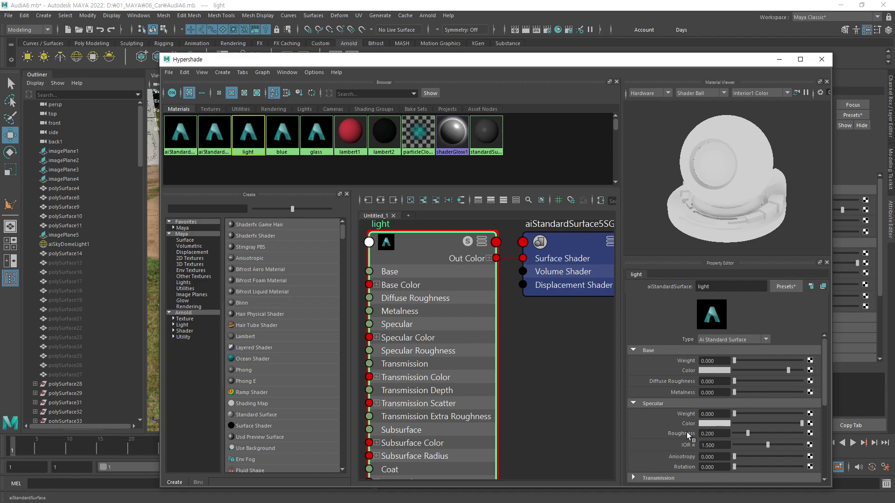
pyautogui.scroll(-5, 688, 435)
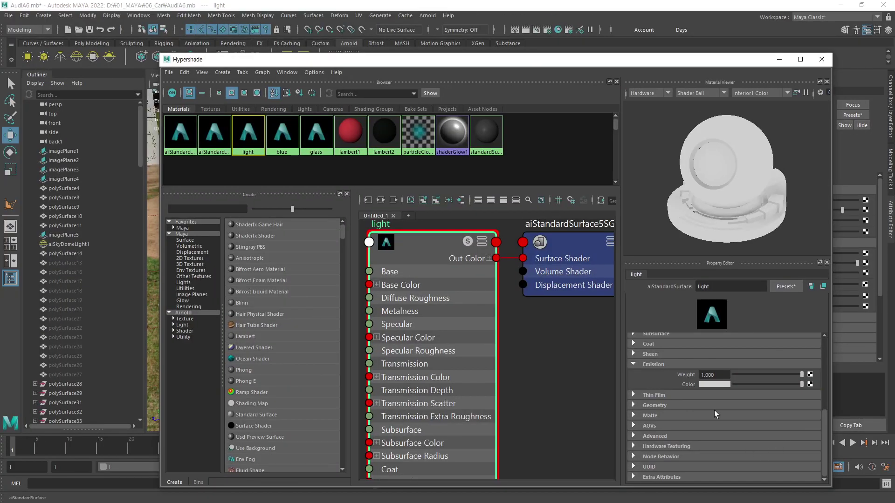
# - Set Emission Weight to 2, briefly trying 3
pyautogui.doubleClick(720, 375)
pyautogui.write('2')
pyautogui.press('Return')
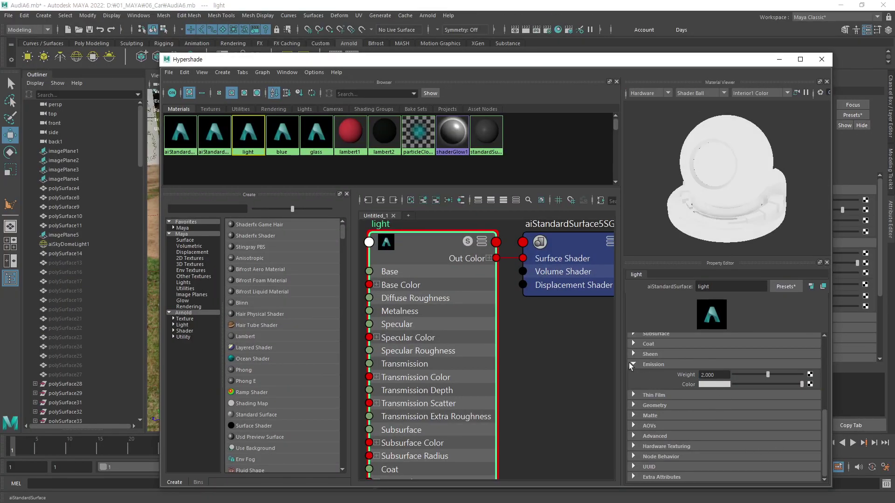
pyautogui.doubleClick(712, 375)
pyautogui.write('3')
pyautogui.press('Return')
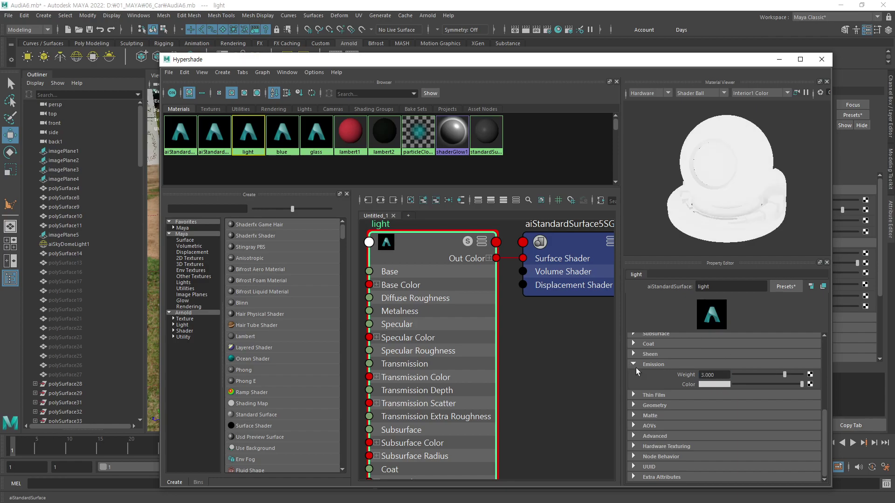
pyautogui.doubleClick(722, 375)
pyautogui.write('2')
pyautogui.press('Return')
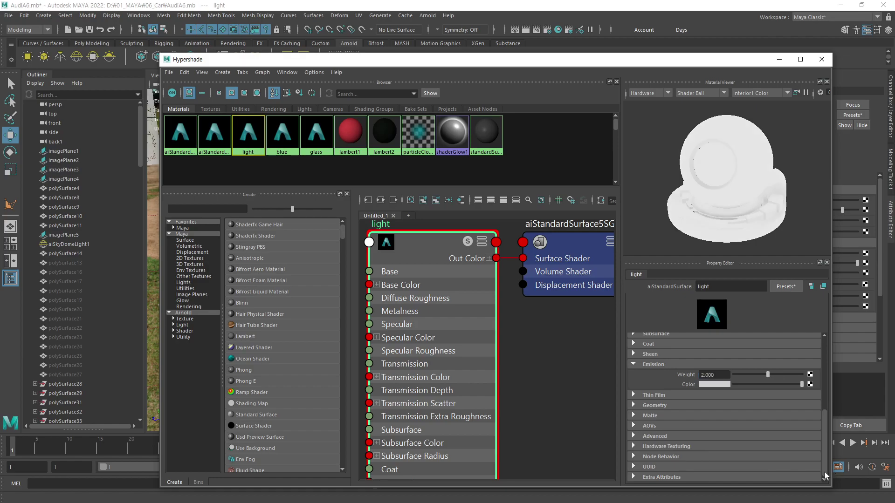
pyautogui.click(712, 385)
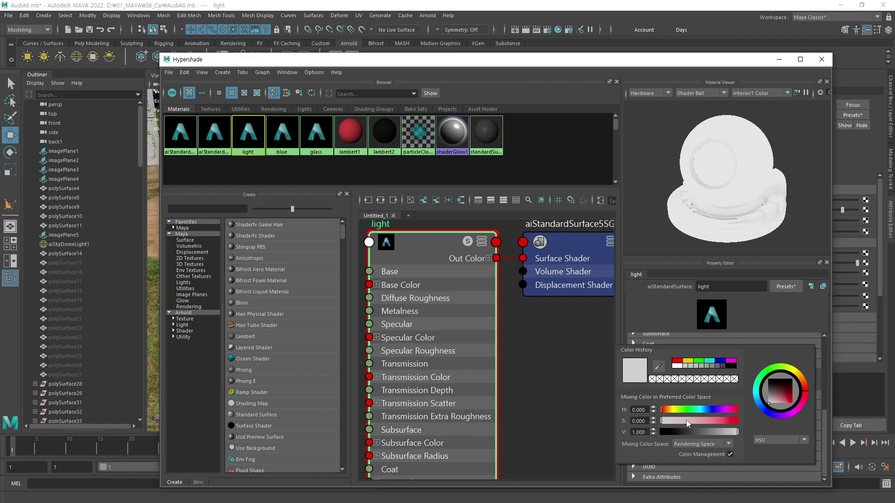
# - Tint the emission colour a warm pale beige (hue about 27.7) after trying cyan and blue
pyautogui.click(758, 402)
pyautogui.moveTo(772, 402); pyautogui.dragTo(772, 405)
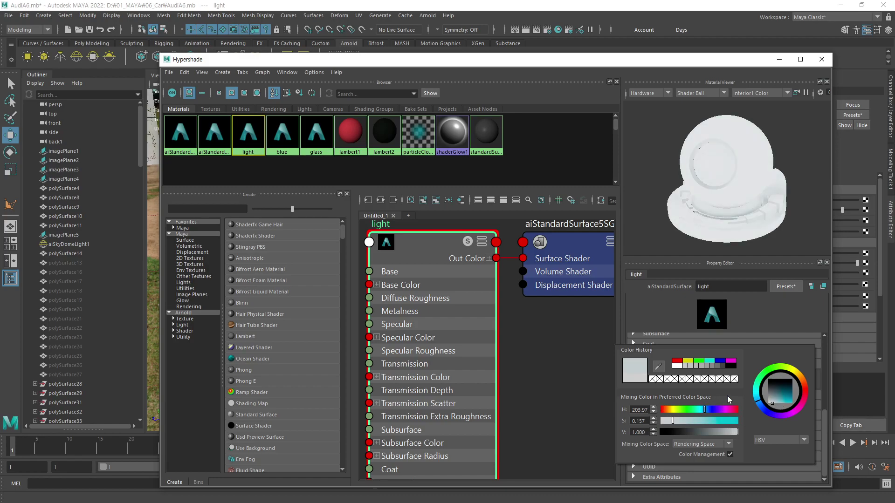
pyautogui.click(763, 409)
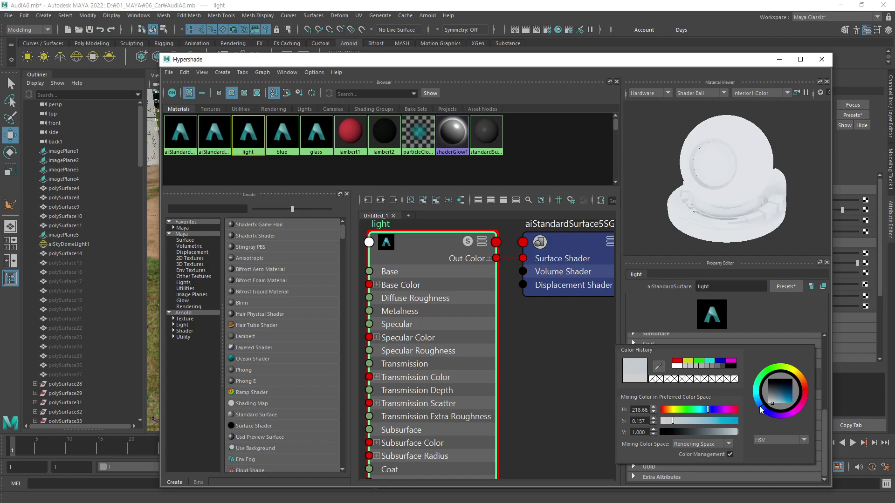
pyautogui.click(722, 385)
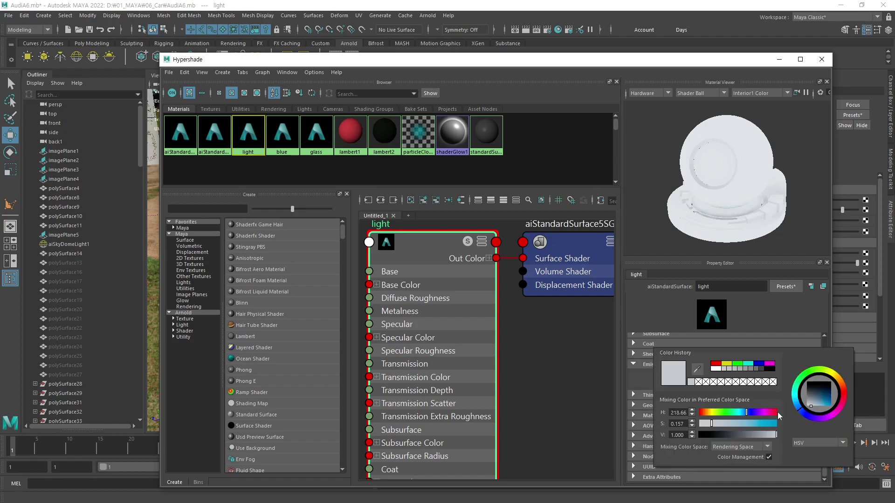
pyautogui.moveTo(814, 402); pyautogui.dragTo(818, 410)
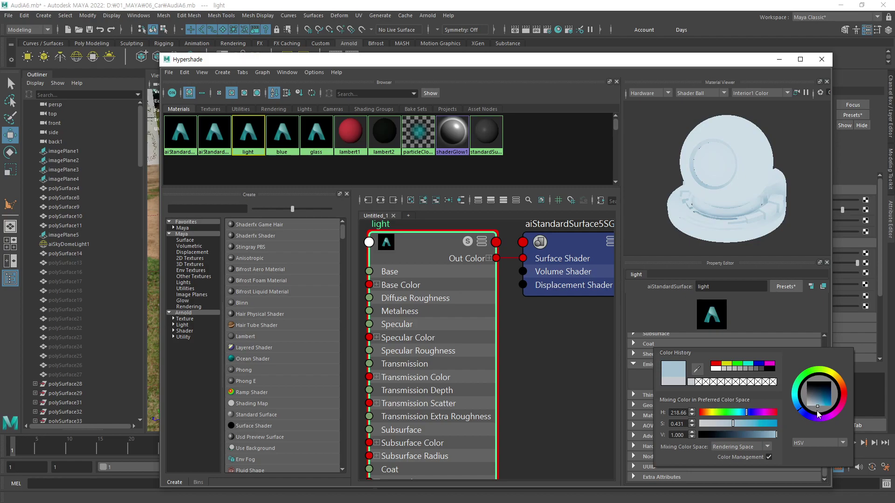
pyautogui.moveTo(817, 410); pyautogui.dragTo(816, 411)
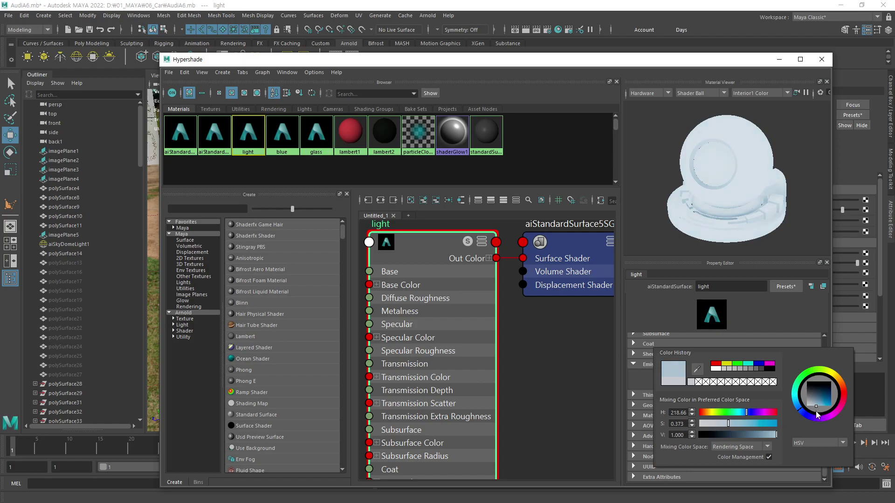
pyautogui.click(707, 413)
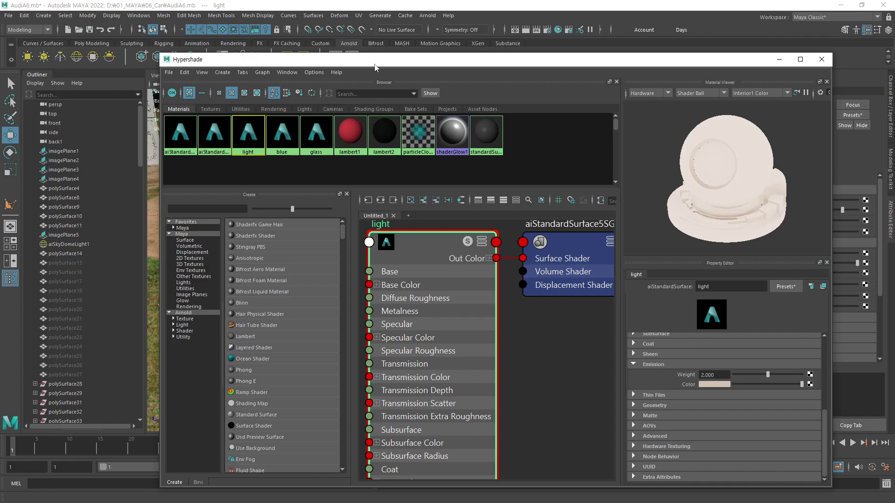
pyautogui.moveTo(376, 60)
pyautogui.mouseDown()
pyautogui.moveTo(335, 386)
pyautogui.moveTo(422, 291)
pyautogui.moveTo(426, 347)
pyautogui.moveTo(310, 203)
pyautogui.moveTo(379, 346)
pyautogui.mouseUp()
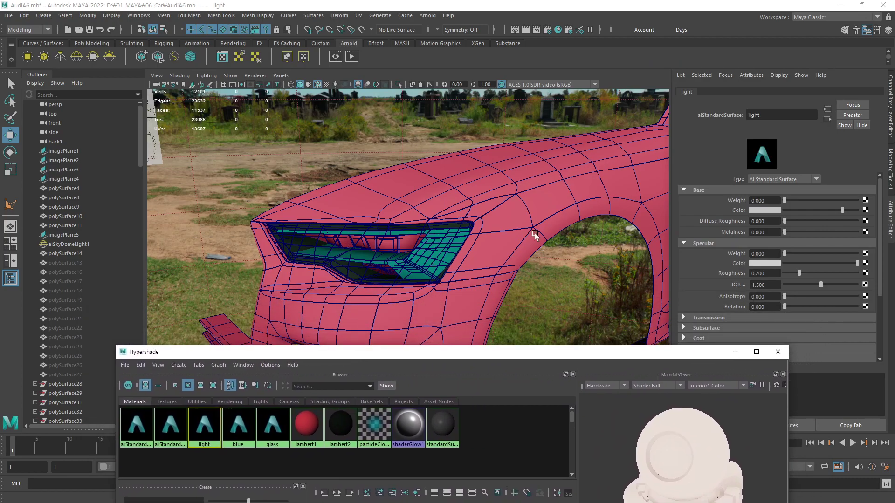
# - Move Hypershade aside and hide the outer headlight shell polySurface39 with Ctrl+H
pyautogui.moveTo(685, 334); pyautogui.dragTo(685, 191)
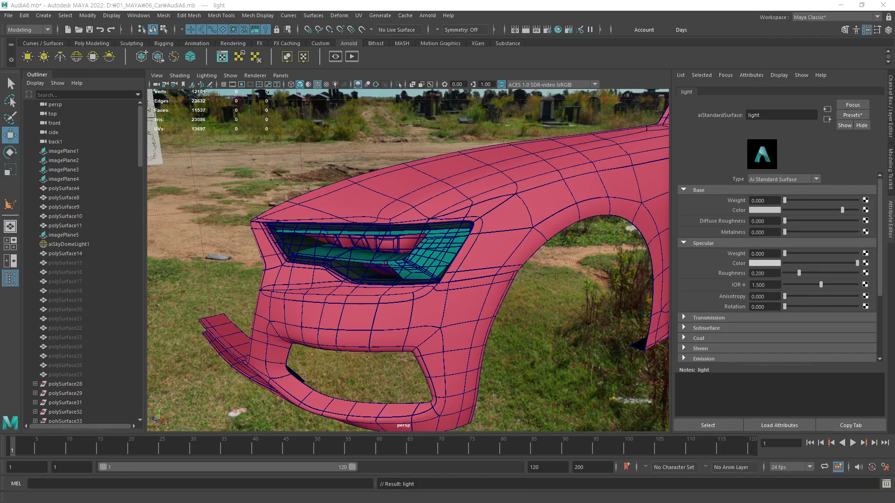
pyautogui.click(340, 254)
pyautogui.press('f')
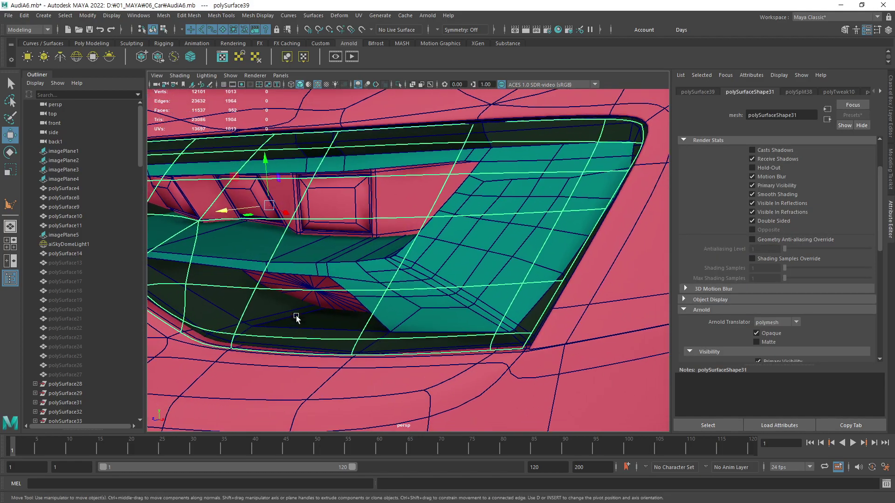
pyautogui.moveTo(296, 318)
pyautogui.keyDown('alt'); pyautogui.mouseDown()
pyautogui.moveTo(426, 365)
pyautogui.moveTo(456, 293)
pyautogui.mouseUp(); pyautogui.keyUp('alt')
pyautogui.hotkey('ctrl', 'h')
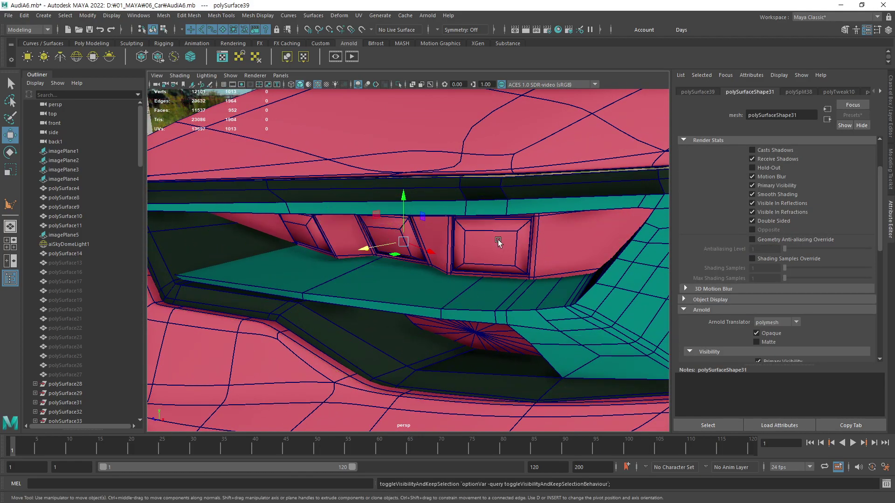
# - Orbit around the headlight interior, inspecting the pCube4 boxes and polySurface41 strip
pyautogui.click(498, 241)
pyautogui.keyDown('alt'); pyautogui.moveTo(498, 241); pyautogui.dragTo(605, 244); pyautogui.keyUp('alt')
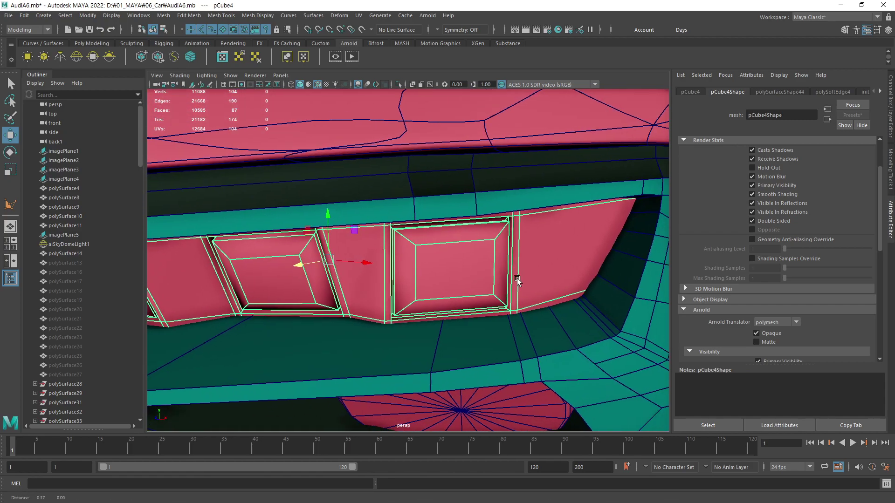
pyautogui.scroll(5, 463, 260)
pyautogui.moveTo(540, 263)
pyautogui.keyDown('alt'); pyautogui.mouseDown()
pyautogui.moveTo(379, 264)
pyautogui.moveTo(403, 261)
pyautogui.mouseUp(); pyautogui.keyUp('alt')
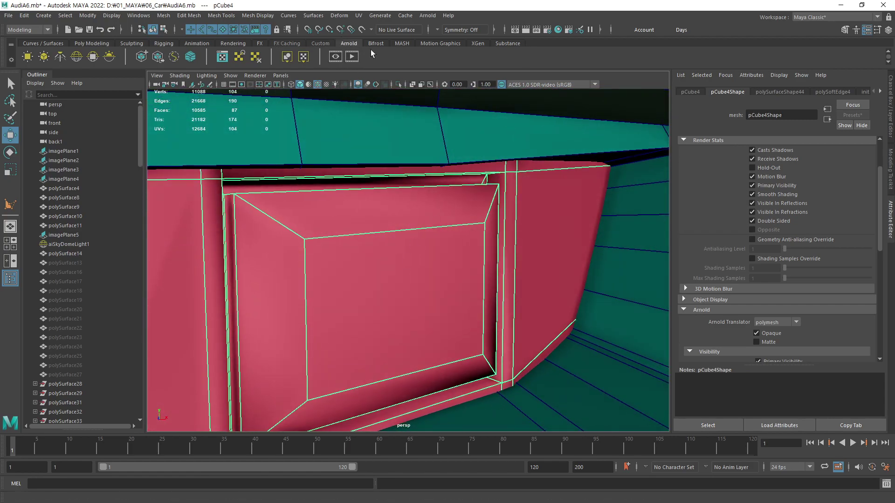
pyautogui.scroll(-5, 326, 261)
pyautogui.scroll(-2, 241, 296)
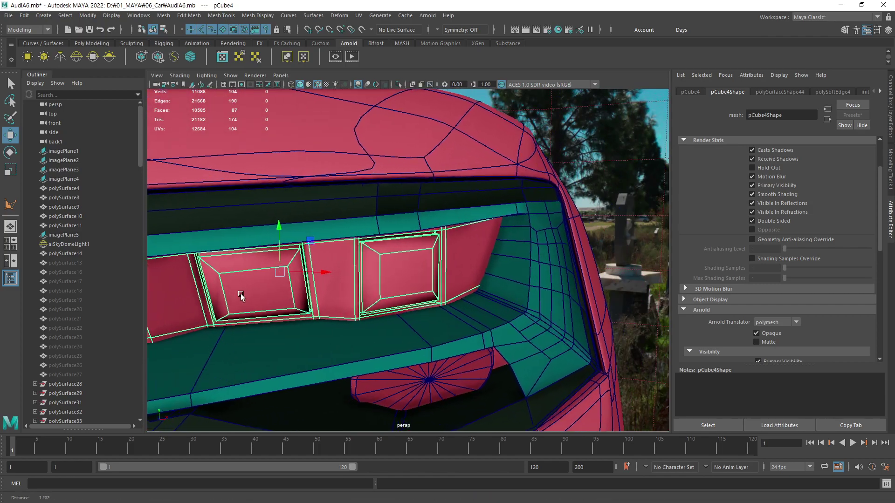
pyautogui.scroll(1, 547, 310)
pyautogui.click(547, 314)
pyautogui.keyDown('alt'); pyautogui.moveTo(544, 326); pyautogui.dragTo(550, 205); pyautogui.keyUp('alt')
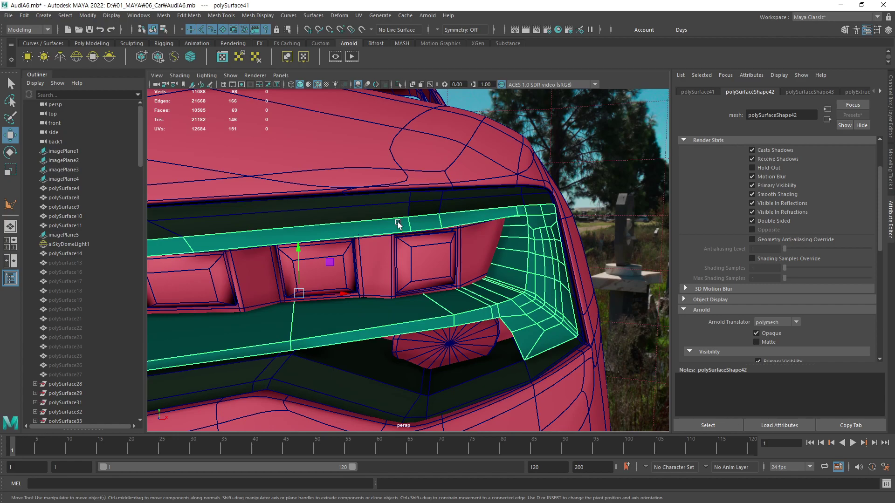
pyautogui.click(450, 263)
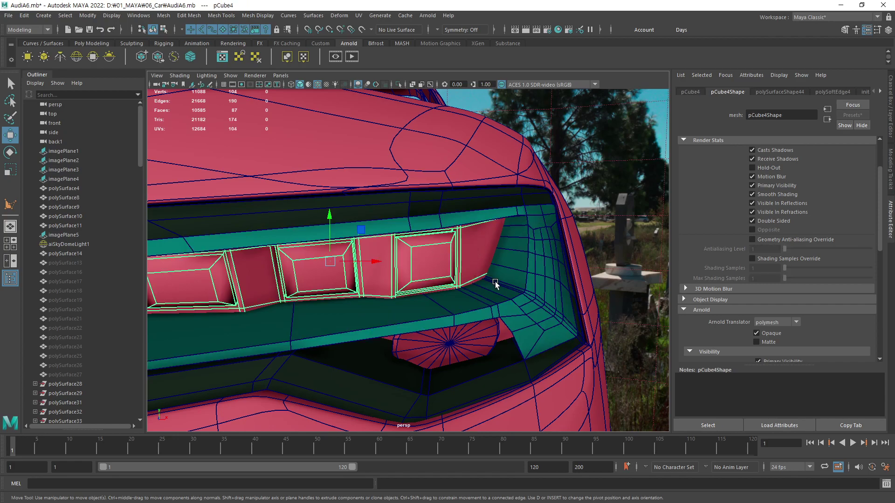
pyautogui.moveTo(495, 281)
pyautogui.keyDown('alt'); pyautogui.mouseDown()
pyautogui.moveTo(440, 323)
pyautogui.moveTo(387, 300)
pyautogui.mouseUp(); pyautogui.keyUp('alt')
# - Assign the light material to the round radial disc pCylinder1 and inspect the light strip
pyautogui.click(442, 317)
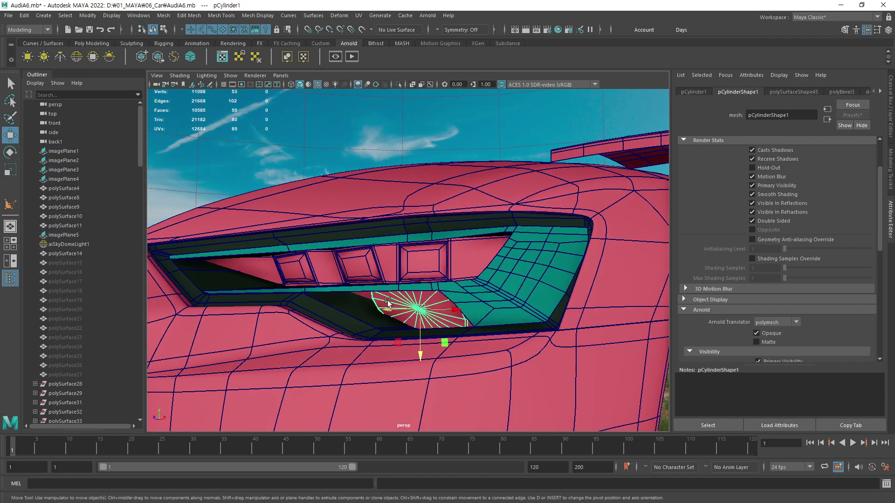
pyautogui.rightClick(432, 305)
pyautogui.moveTo(432, 494)
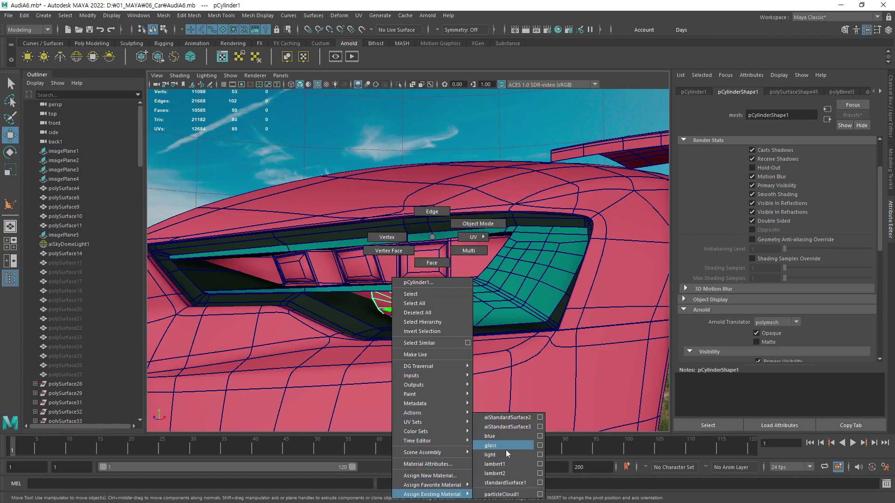
pyautogui.click(505, 454)
pyautogui.scroll(1, 531, 285)
pyautogui.scroll(3, 524, 322)
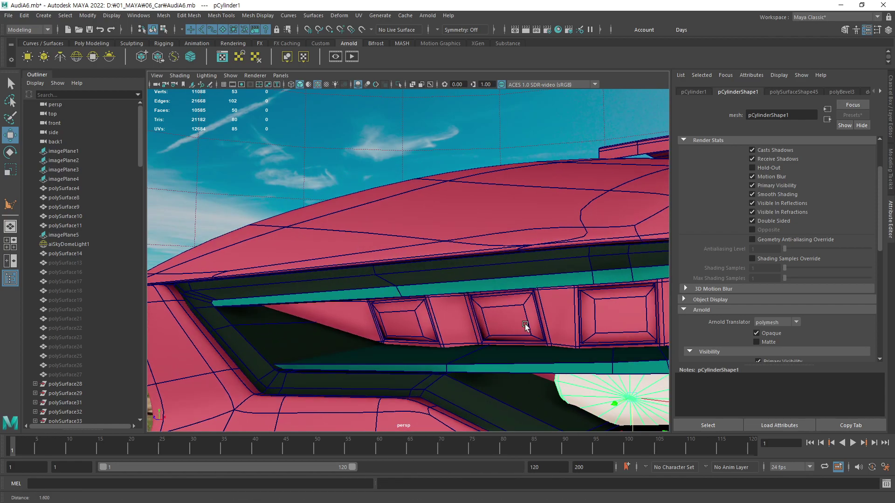
pyautogui.scroll(2, 576, 337)
pyautogui.scroll(1, 416, 278)
pyautogui.click(452, 348)
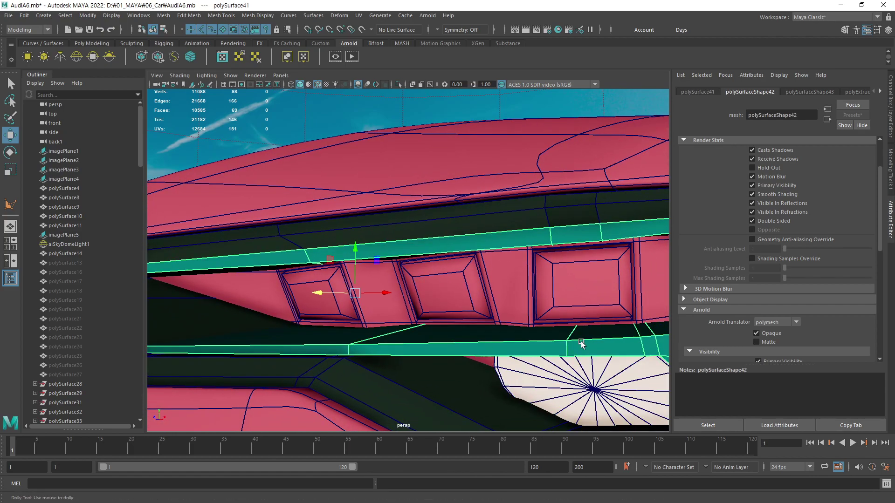
pyautogui.scroll(-5, 357, 349)
pyautogui.keyDown('alt'); pyautogui.moveTo(357, 350); pyautogui.dragTo(523, 327); pyautogui.keyUp('alt')
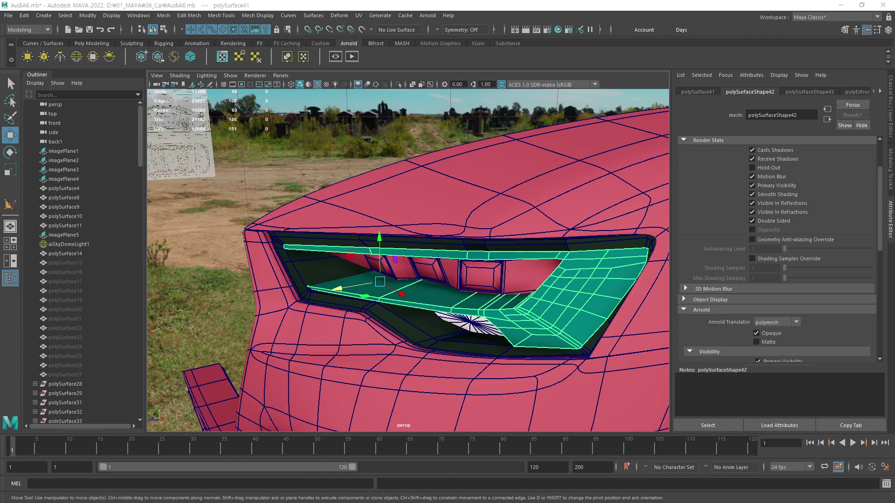
pyautogui.scroll(5, 467, 295)
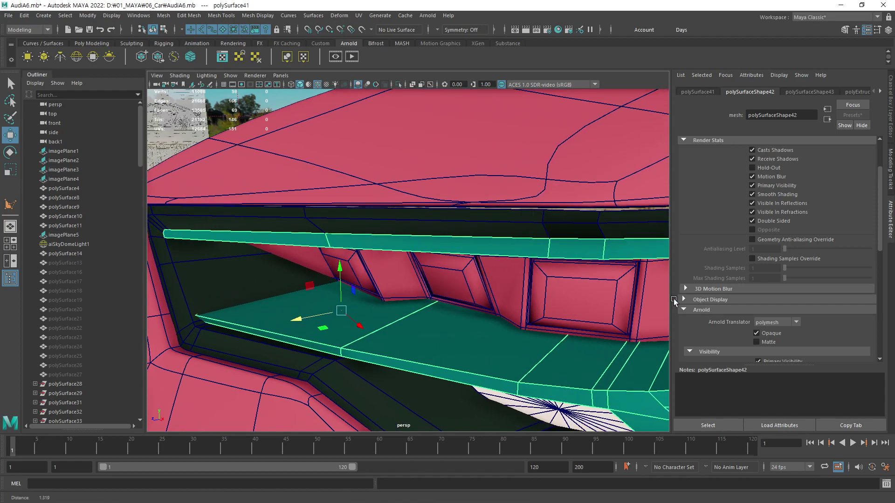
pyautogui.moveTo(467, 295)
pyautogui.keyDown('alt'); pyautogui.mouseDown()
pyautogui.moveTo(562, 293)
pyautogui.moveTo(455, 295)
pyautogui.mouseUp(); pyautogui.keyUp('alt')
pyautogui.scroll(-2, 563, 298)
# - Isolate the vent box pCube4 in the viewport and orbit around it
pyautogui.click(401, 304)
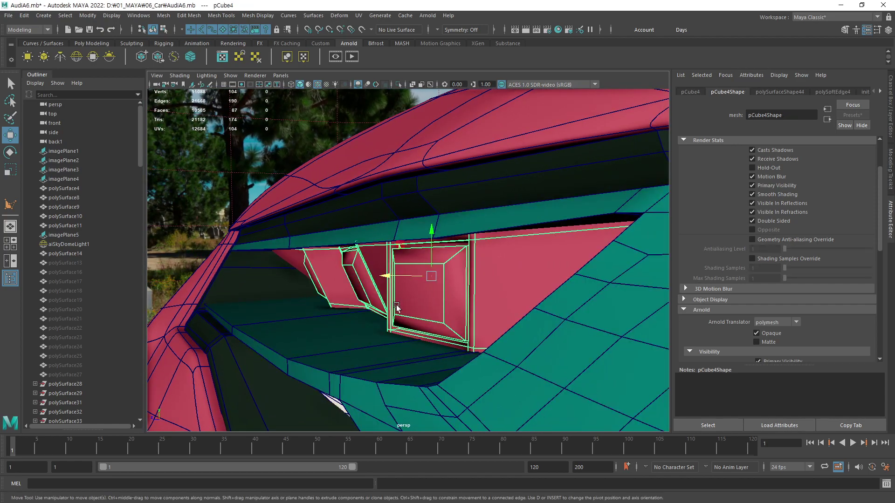
pyautogui.click(398, 84)
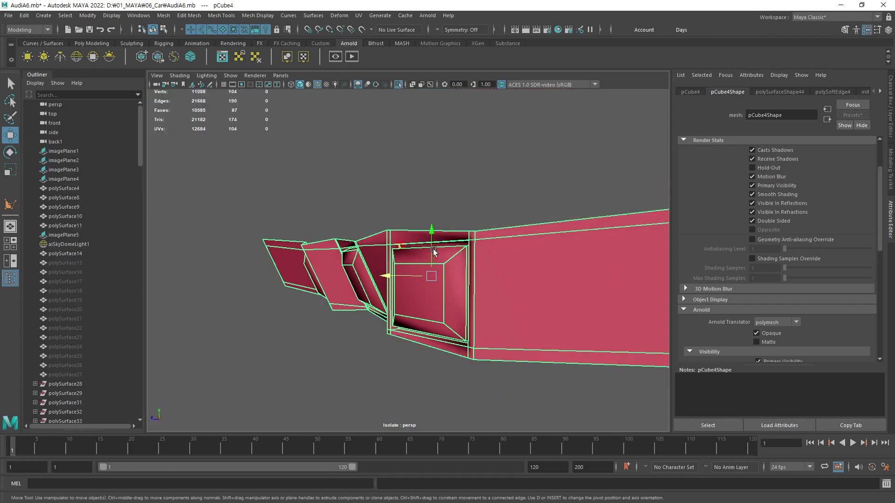
pyautogui.moveTo(432, 249)
pyautogui.keyDown('alt'); pyautogui.mouseDown()
pyautogui.moveTo(532, 273)
pyautogui.moveTo(477, 264)
pyautogui.mouseUp(); pyautogui.keyUp('alt')
# - In face mode, select only the inner faces of the three lamp recesses
pyautogui.press('F11')
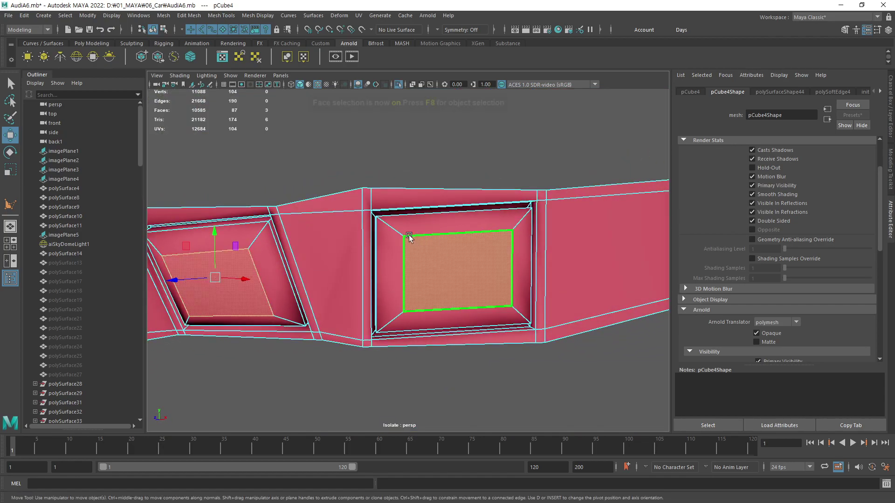
pyautogui.moveTo(405, 234)
pyautogui.mouseDown()
pyautogui.moveTo(517, 321)
pyautogui.moveTo(569, 264)
pyautogui.moveTo(487, 217)
pyautogui.mouseUp()
pyautogui.keyDown('shift'); pyautogui.moveTo(419, 189); pyautogui.dragTo(500, 251); pyautogui.keyUp('shift')
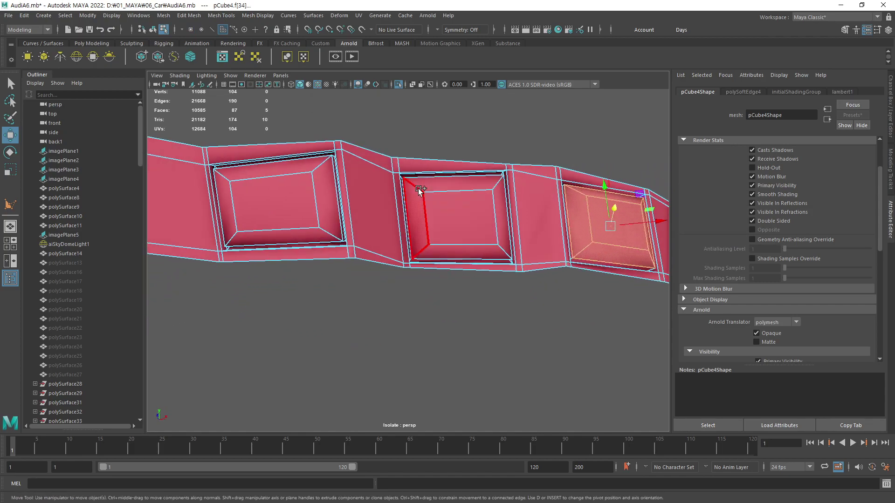
pyautogui.keyDown('shift'); pyautogui.moveTo(223, 176); pyautogui.dragTo(316, 226); pyautogui.keyUp('shift')
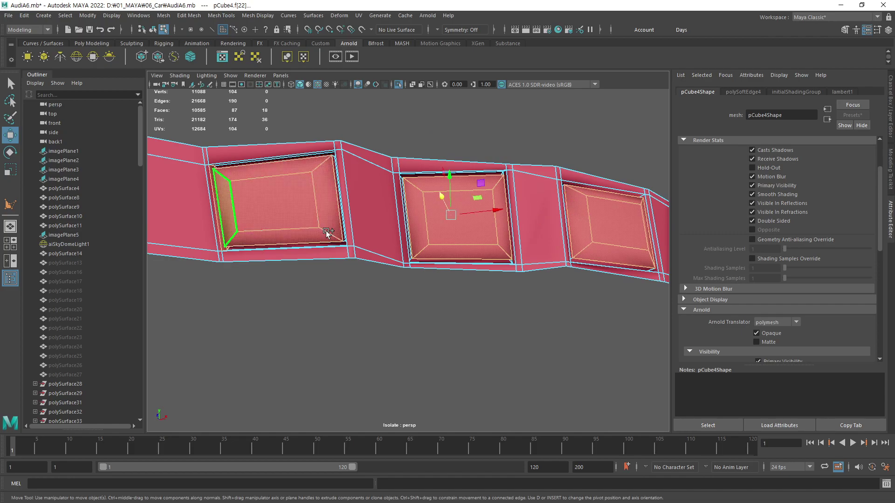
pyautogui.keyDown('alt'); pyautogui.moveTo(293, 151); pyautogui.dragTo(424, 366); pyautogui.keyUp('alt')
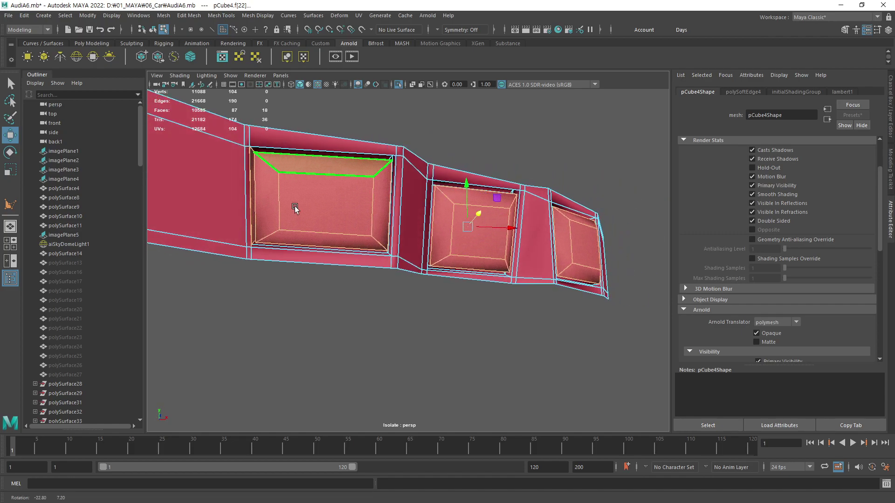
pyautogui.hotkey('ctrl', 'z')
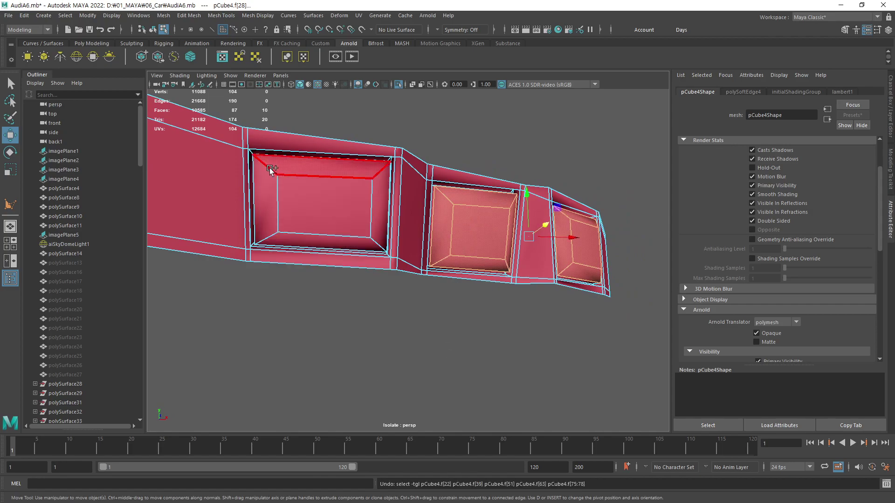
pyautogui.moveTo(269, 166)
pyautogui.keyDown('shift'); pyautogui.mouseDown()
pyautogui.moveTo(312, 219)
pyautogui.moveTo(488, 307)
pyautogui.moveTo(515, 305)
pyautogui.moveTo(354, 233)
pyautogui.mouseUp(); pyautogui.keyUp('shift')
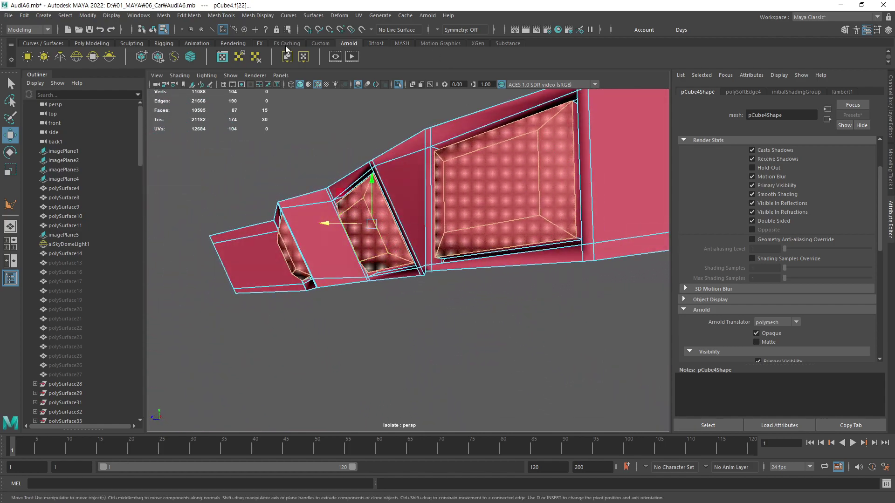
pyautogui.keyDown('alt'); pyautogui.moveTo(410, 242); pyautogui.dragTo(426, 251); pyautogui.keyUp('alt')
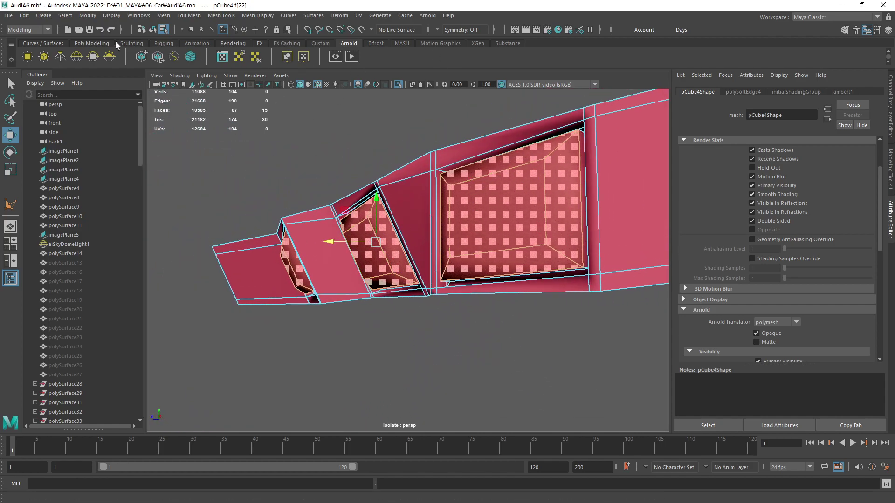
pyautogui.click(98, 43)
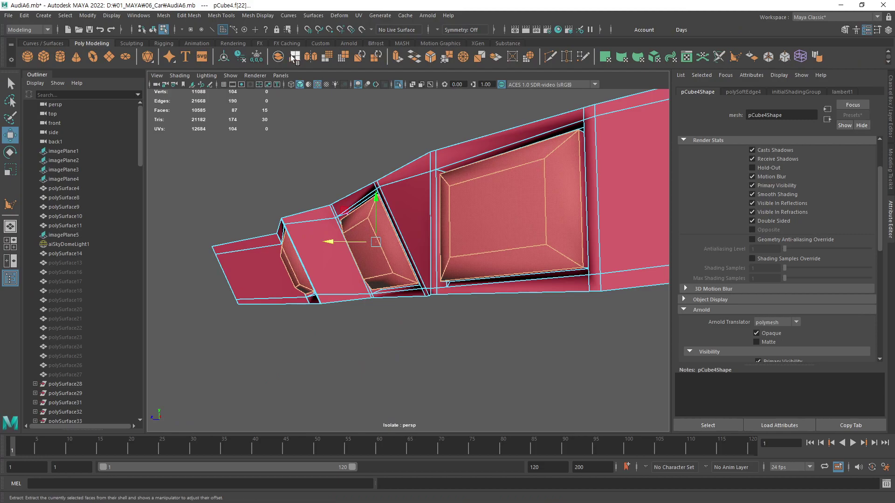
# - Extract the selected faces and select the three resulting lamp panels
pyautogui.click(293, 57)
pyautogui.click(414, 397)
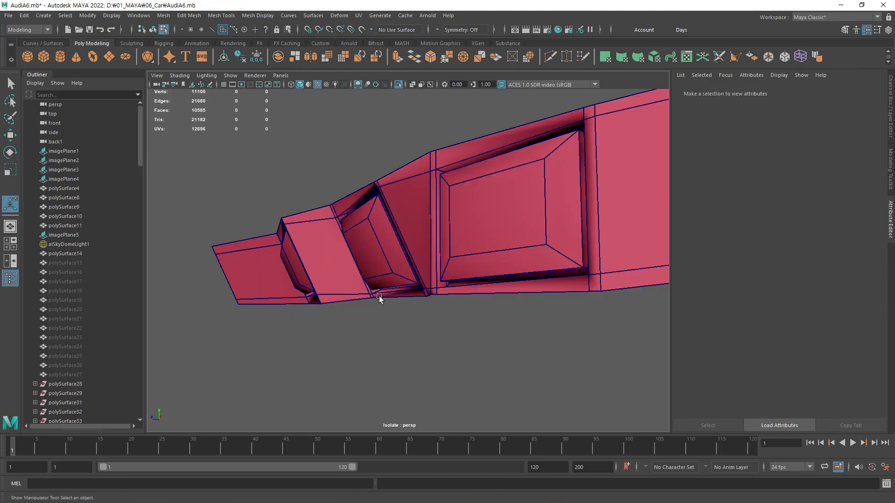
pyautogui.click(475, 232)
pyautogui.press('q')
pyautogui.press('F8')
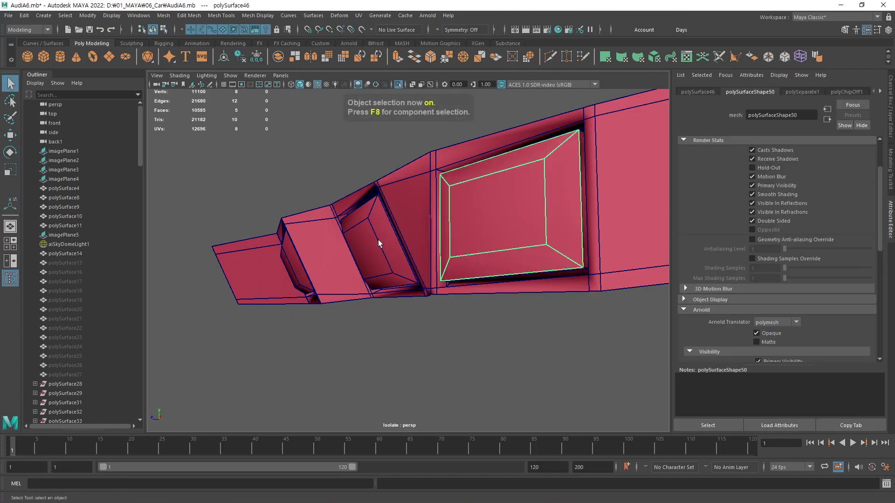
pyautogui.keyDown('shift'); pyautogui.click(378, 240); pyautogui.keyUp('shift')
pyautogui.keyDown('shift'); pyautogui.click(292, 270); pyautogui.keyUp('shift')
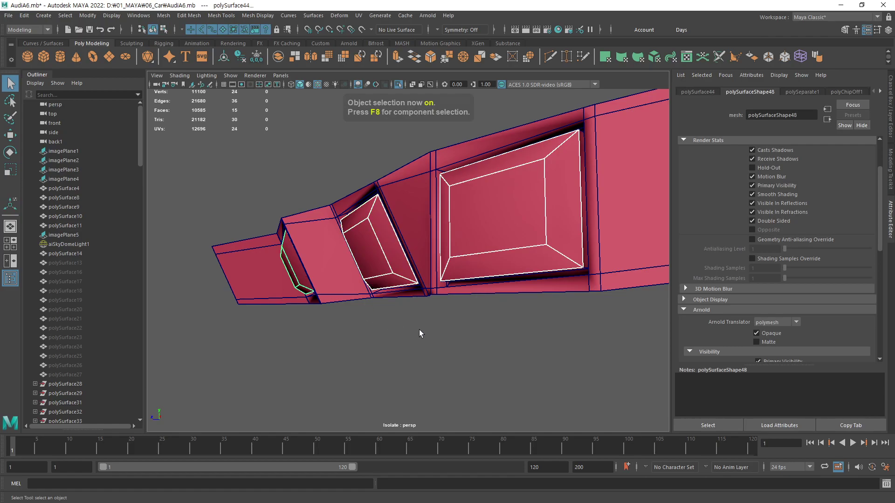
# - Assign a new white aiStandardSurface material to the three lamp panels
pyautogui.rightClick(498, 188)
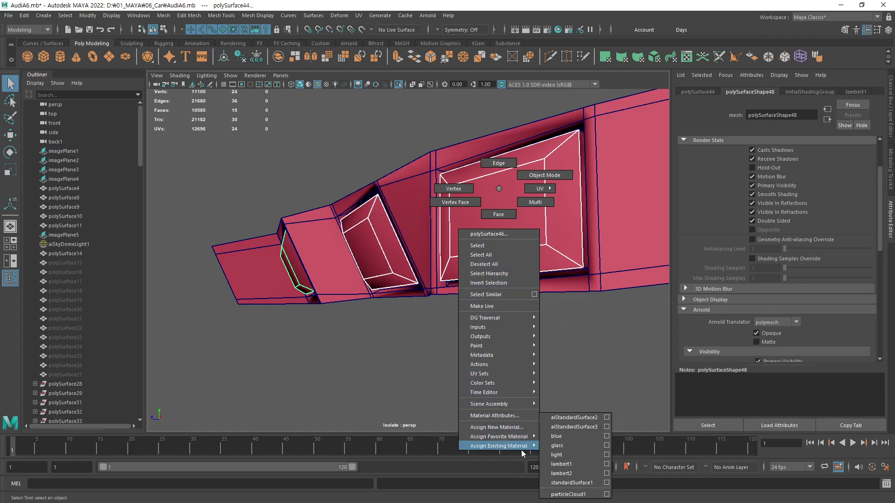
pyautogui.click(577, 456)
pyautogui.click(579, 374)
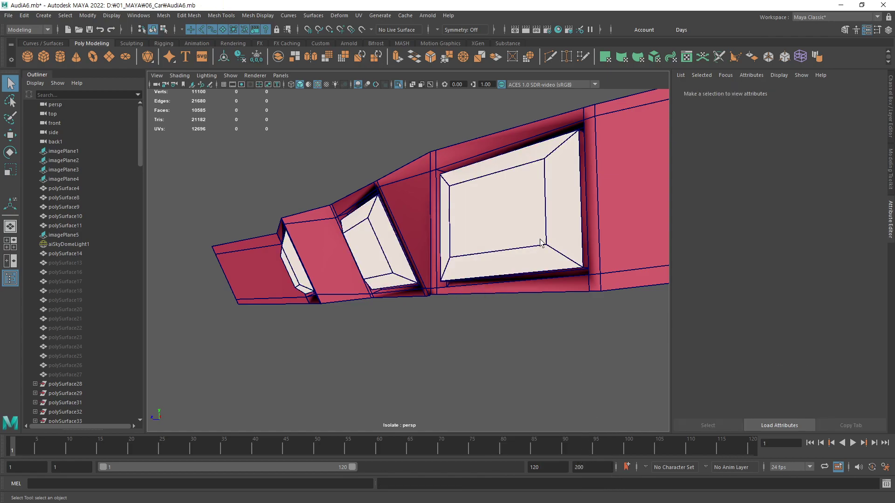
pyautogui.scroll(-5, 580, 374)
pyautogui.keyDown('alt'); pyautogui.moveTo(579, 373); pyautogui.dragTo(535, 326); pyautogui.keyUp('alt')
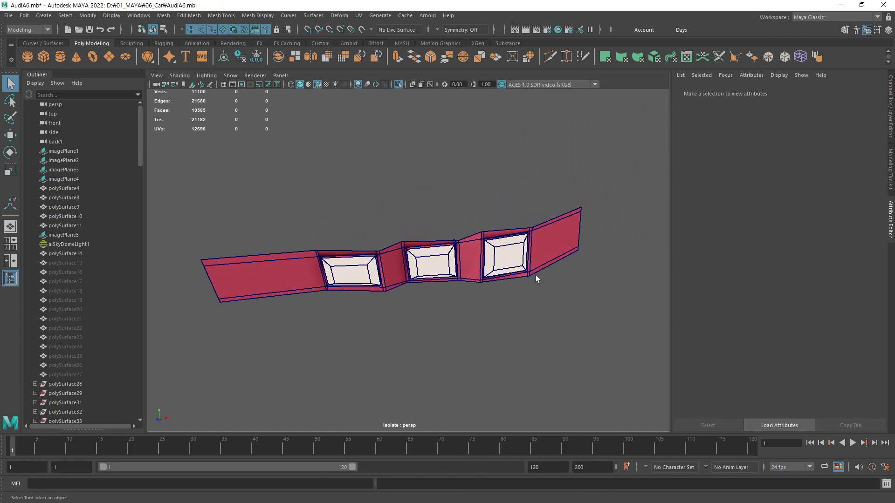
pyautogui.keyDown('alt'); pyautogui.moveTo(535, 275); pyautogui.dragTo(488, 293); pyautogui.keyUp('alt')
# - Show the whole car again and select the teal inner headlight surface
pyautogui.click(396, 85)
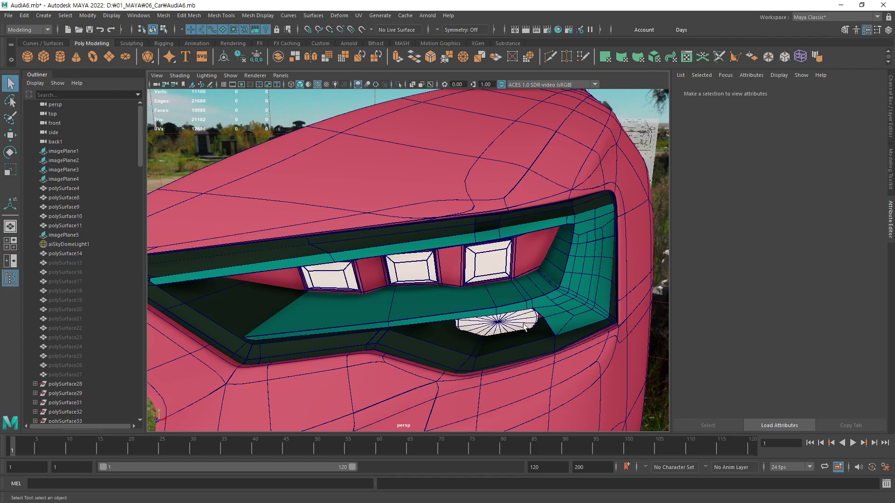
pyautogui.keyDown('alt'); pyautogui.moveTo(523, 323); pyautogui.dragTo(569, 317); pyautogui.keyUp('alt')
pyautogui.click(568, 317)
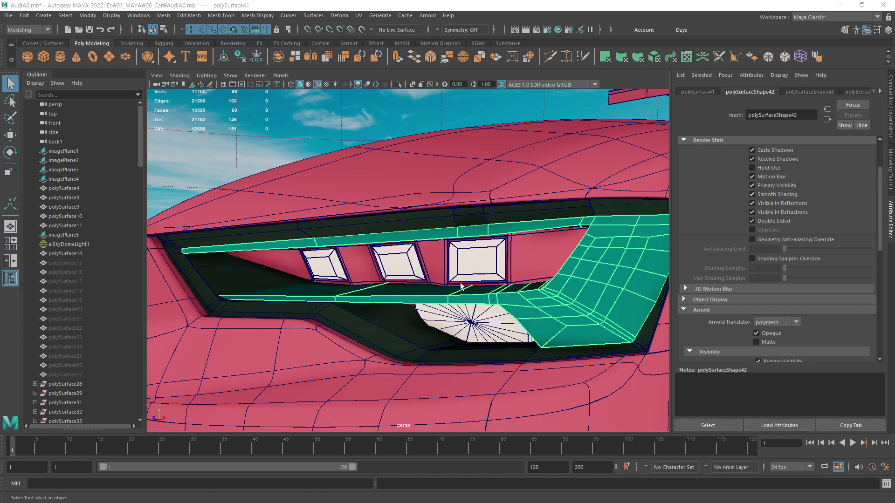
pyautogui.keyDown('alt'); pyautogui.moveTo(461, 286); pyautogui.dragTo(514, 297); pyautogui.keyUp('alt')
# - Maximize the front view and frame the headlight against the reference drawing
pyautogui.press('space')
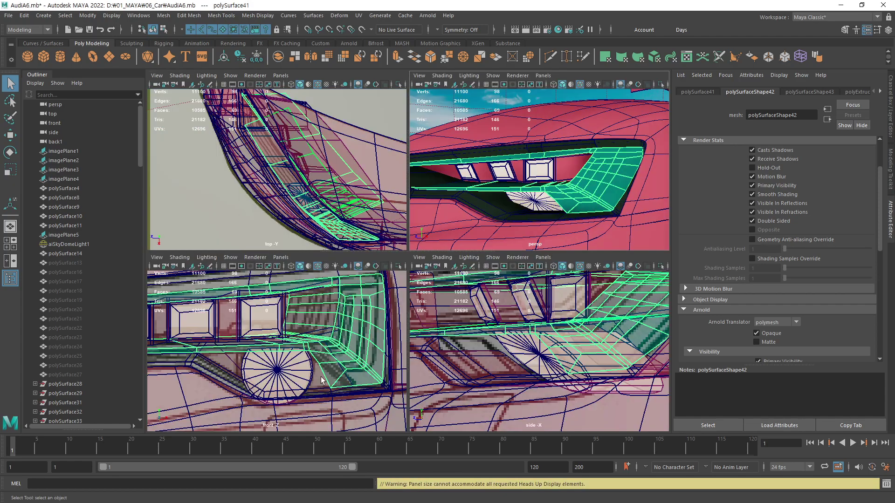
pyautogui.press('space')
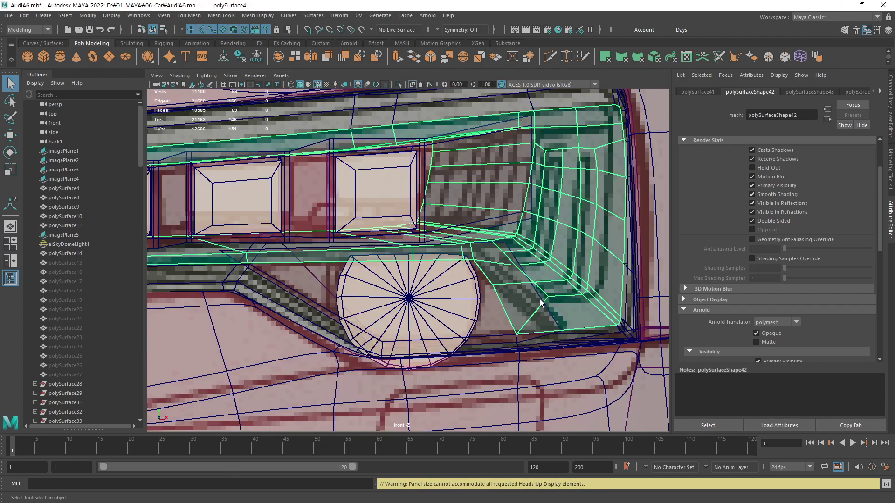
pyautogui.moveTo(515, 293)
pyautogui.keyDown('alt'); pyautogui.mouseDown(button='middle')
pyautogui.moveTo(652, 322)
pyautogui.moveTo(373, 281)
pyautogui.mouseUp(button='middle'); pyautogui.keyUp('alt')
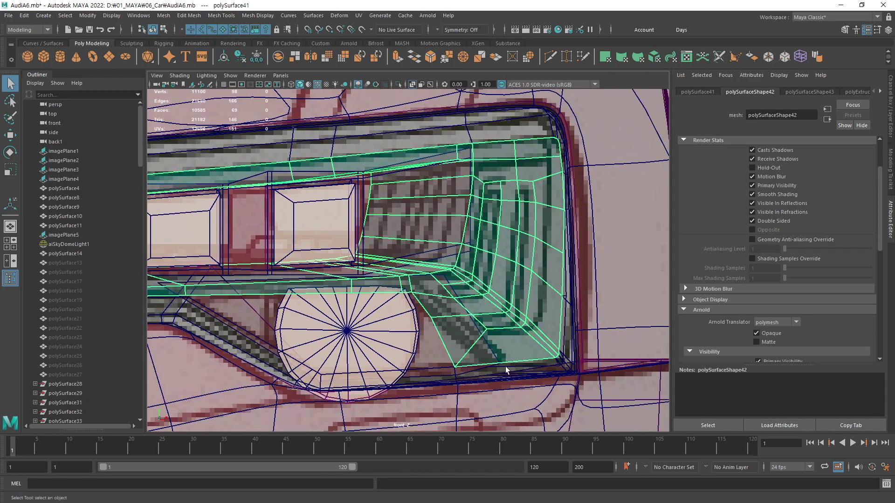
pyautogui.keyDown('alt'); pyautogui.moveTo(317, 282); pyautogui.dragTo(567, 296, button='right'); pyautogui.keyUp('alt')
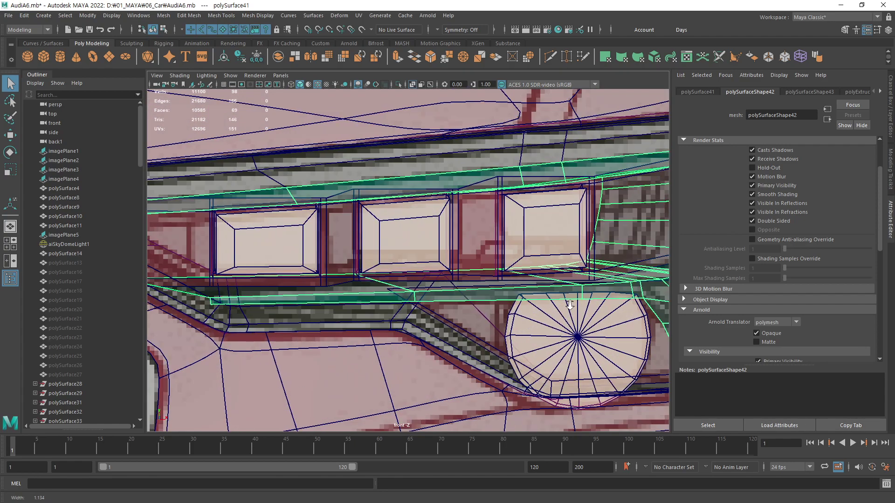
pyautogui.scroll(1, 567, 297)
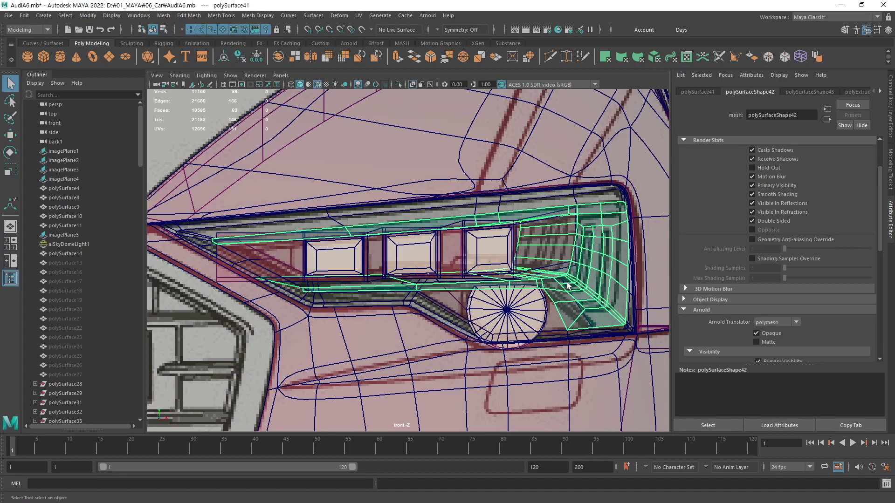
pyautogui.scroll(2, 578, 290)
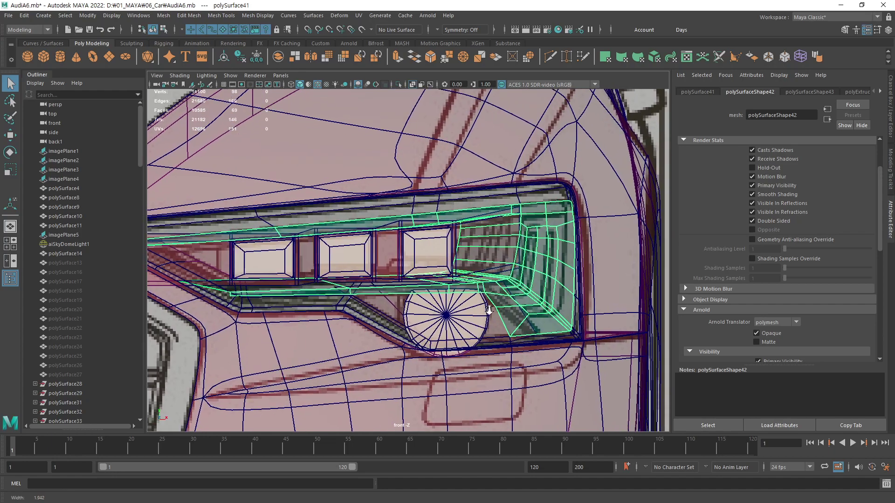
pyautogui.scroll(1, 592, 290)
pyautogui.scroll(1, 606, 291)
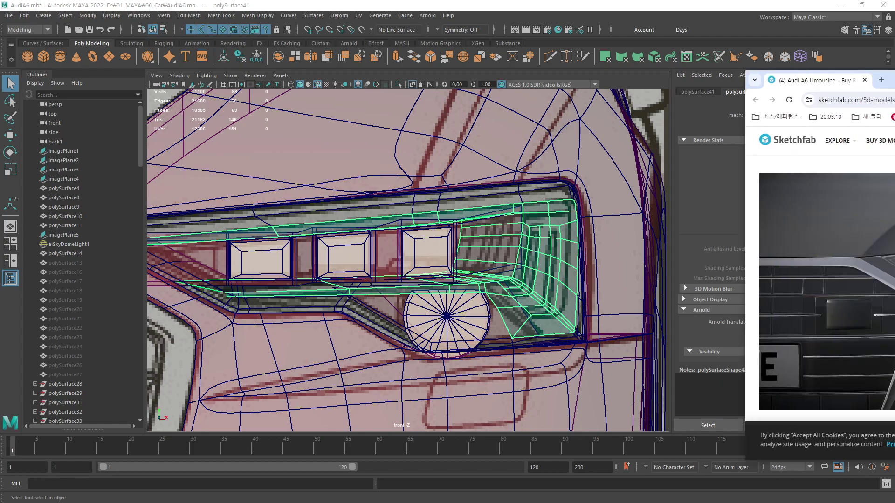
pyautogui.moveTo(894, 83); pyautogui.dragTo(647, 83)
pyautogui.scroll(3, 595, 262)
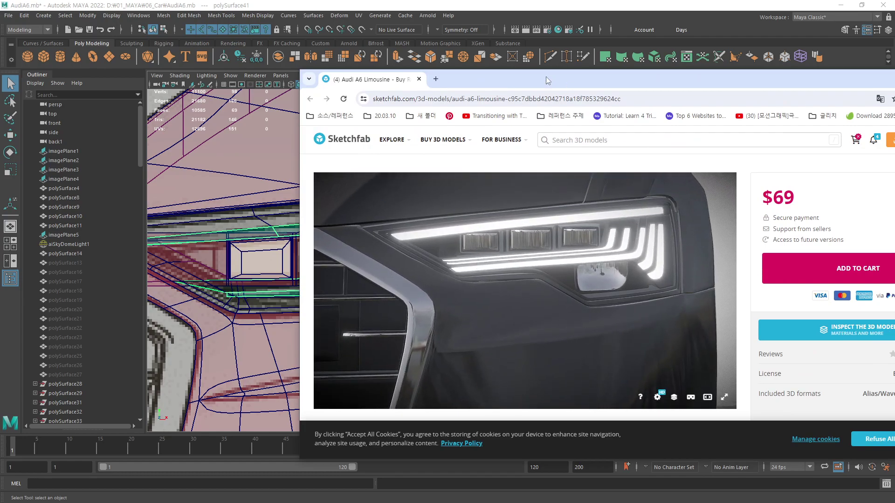
pyautogui.press('super+Down')
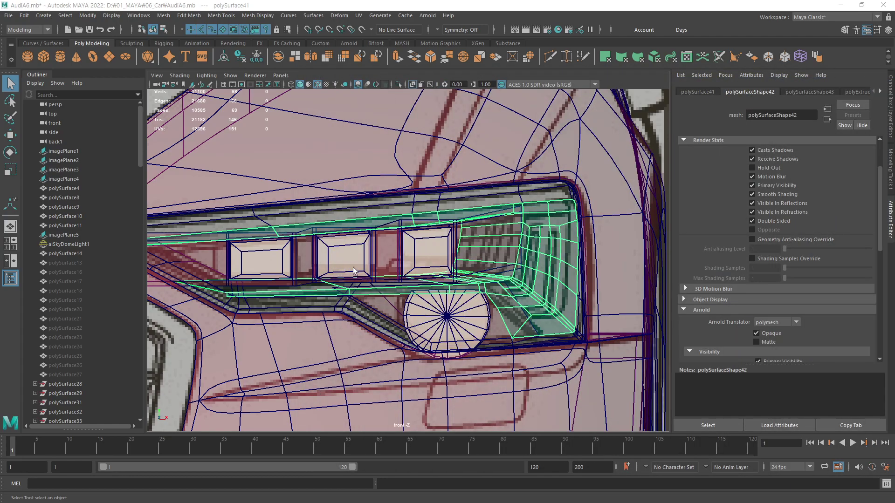
# - Pan and zoom the front view around the headlight
pyautogui.keyDown('alt'); pyautogui.moveTo(354, 270); pyautogui.dragTo(372, 271, button='middle'); pyautogui.keyUp('alt')
pyautogui.scroll(-3, 466, 275)
pyautogui.scroll(3, 490, 277)
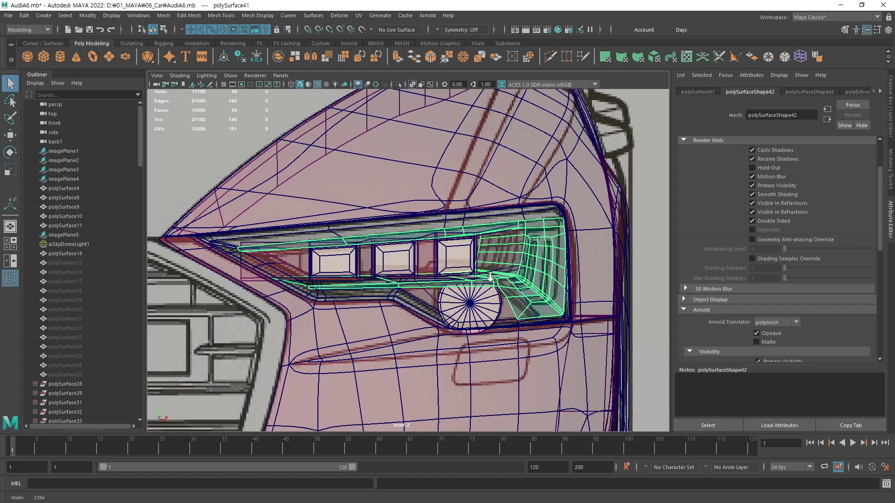
pyautogui.scroll(-3, 490, 277)
pyautogui.keyDown('alt'); pyautogui.moveTo(491, 271); pyautogui.dragTo(490, 266); pyautogui.keyUp('alt')
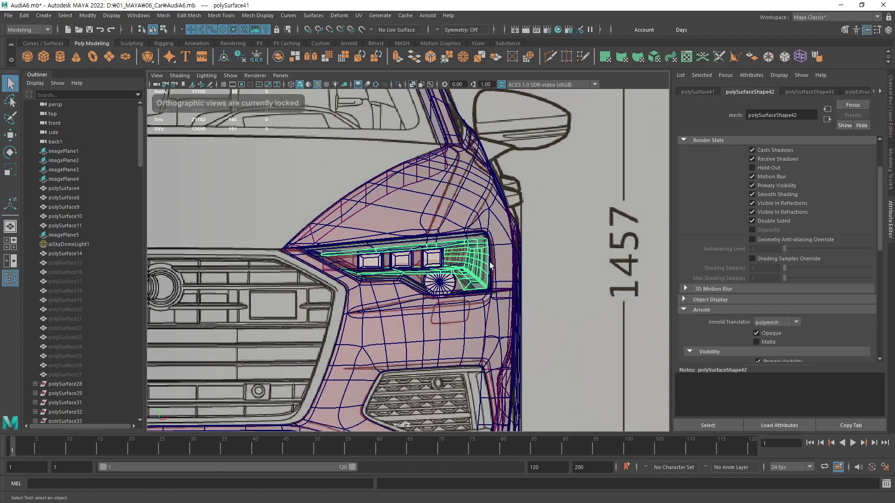
# - In the maximized perspective view, select the outer bezel polySurface40 and open Hypershade
pyautogui.press('space')
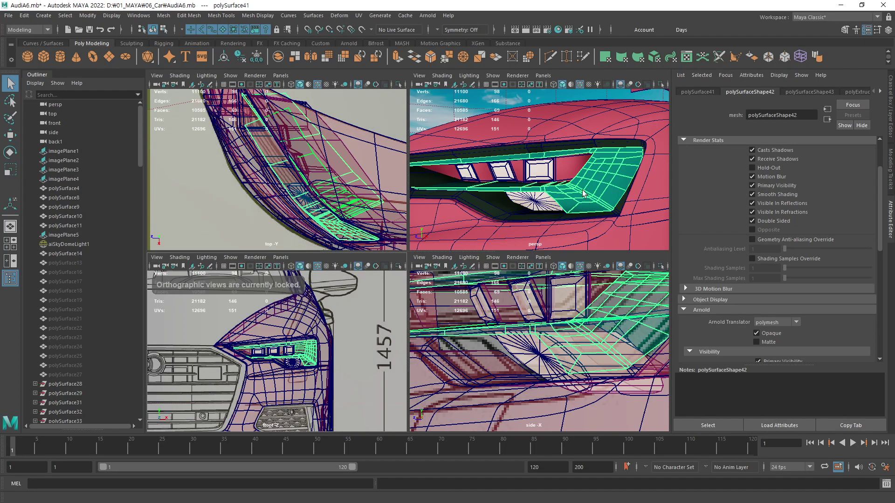
pyautogui.press('space')
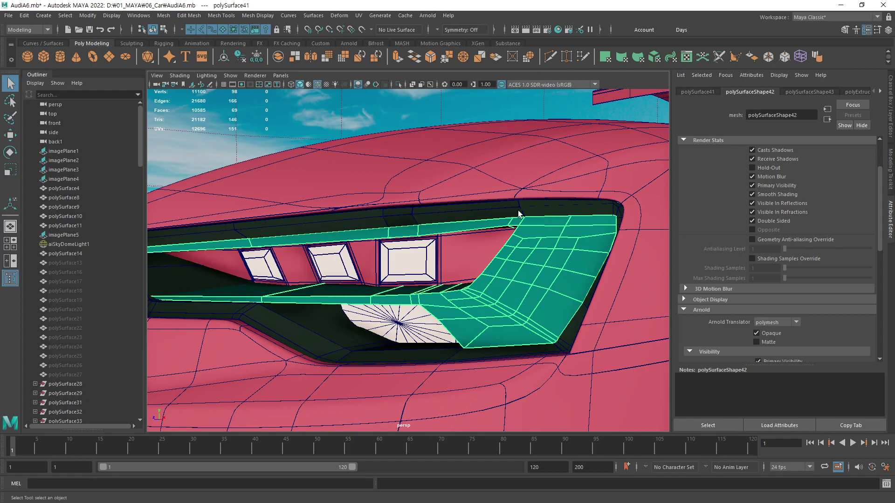
pyautogui.click(514, 212)
pyautogui.moveTo(551, 254); pyautogui.dragTo(551, 239, button='right')
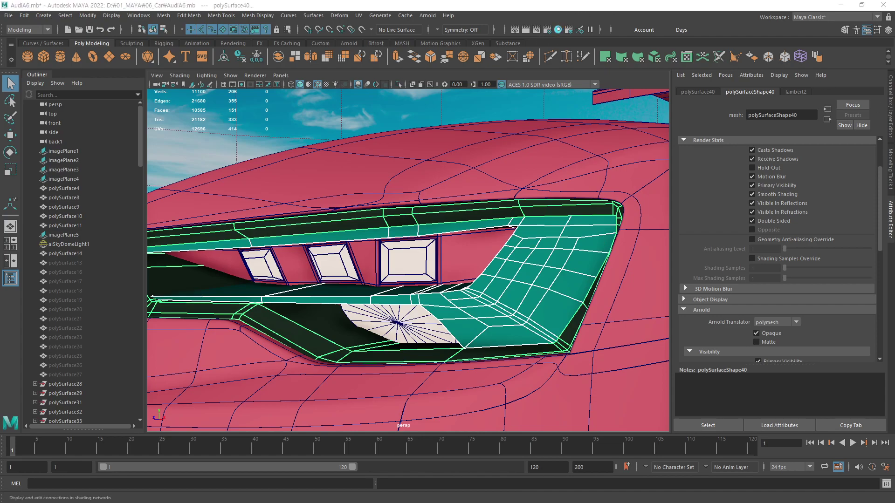
pyautogui.moveTo(726, 51); pyautogui.dragTo(268, 21)
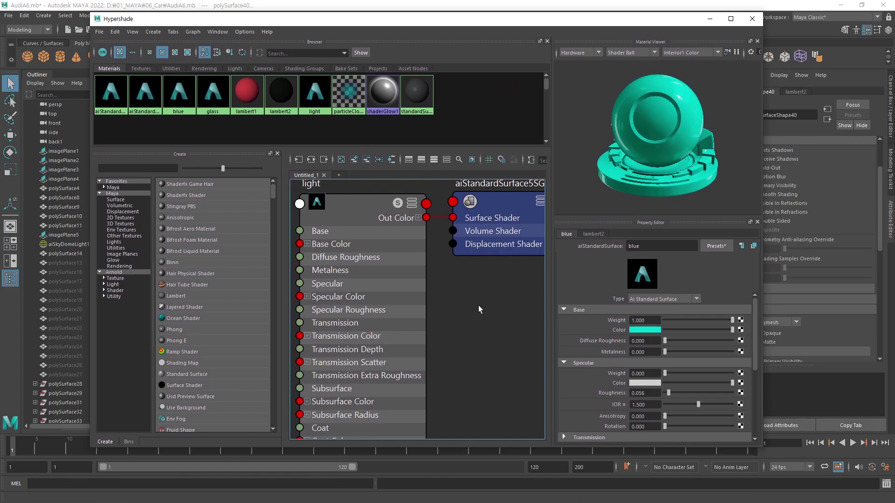
# - Create a new aiStandardSurface material with a dark base colour in Hypershade
pyautogui.click(344, 161)
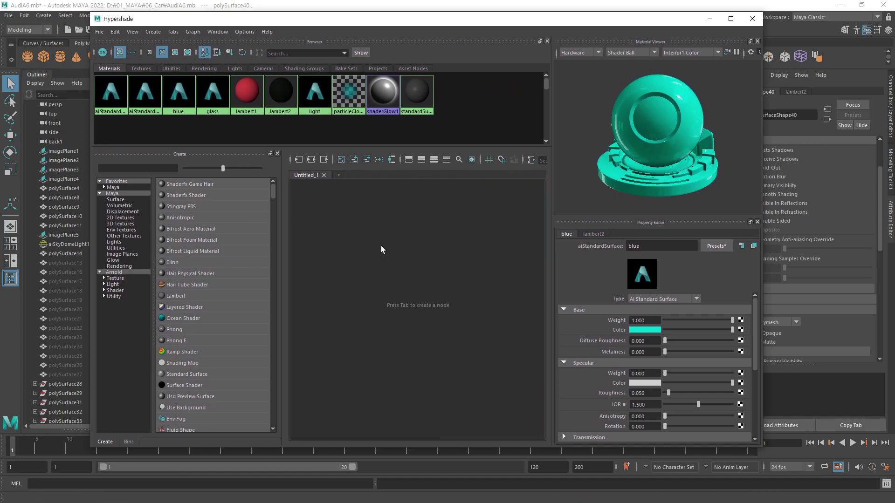
pyautogui.press('Tab')
pyautogui.write('aiSt')
pyautogui.press('Down')
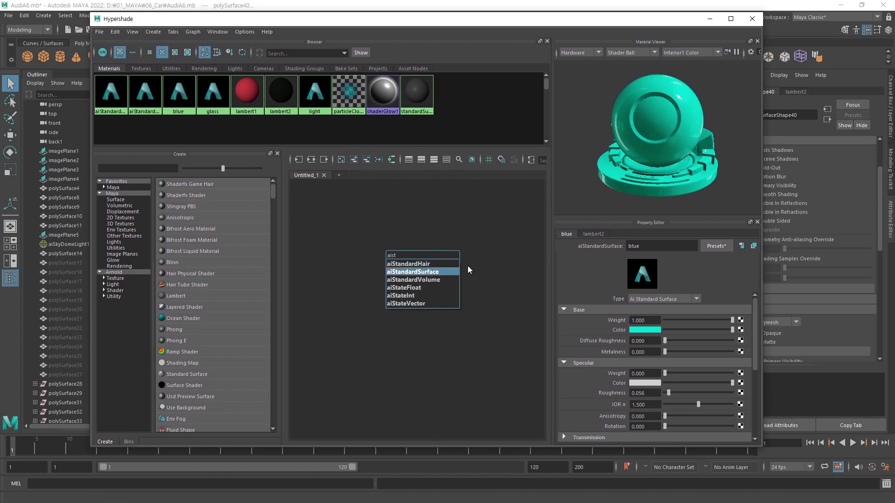
pyautogui.press('Return')
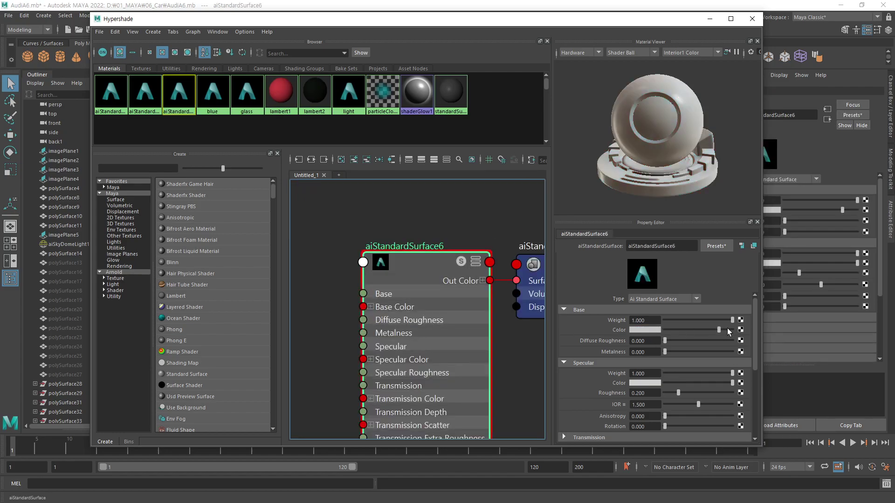
pyautogui.moveTo(717, 329); pyautogui.dragTo(679, 330)
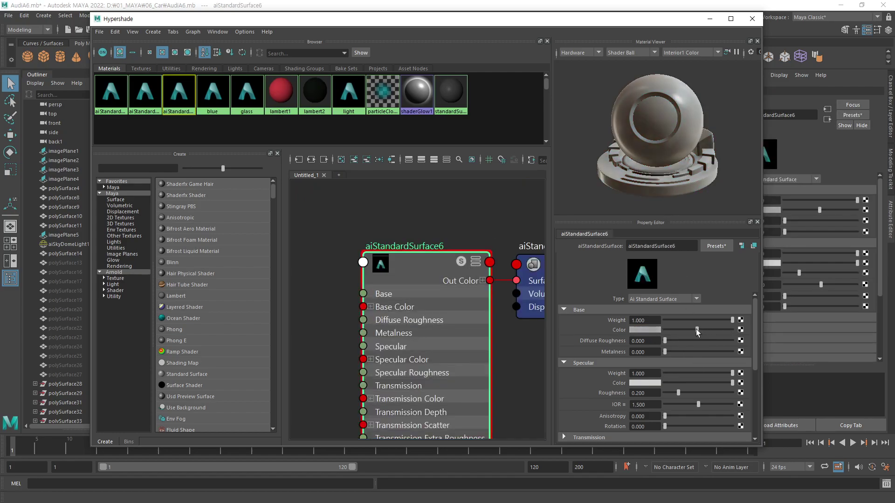
pyautogui.click(655, 329)
pyautogui.click(667, 309)
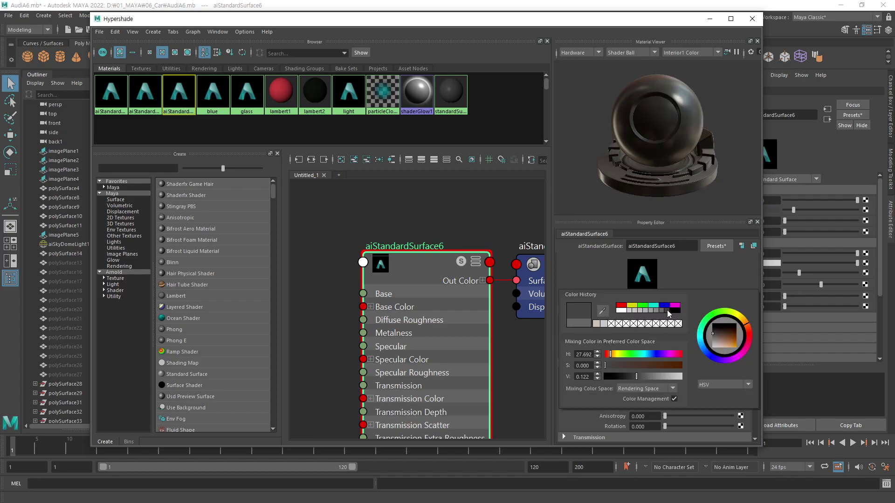
pyautogui.click(756, 21)
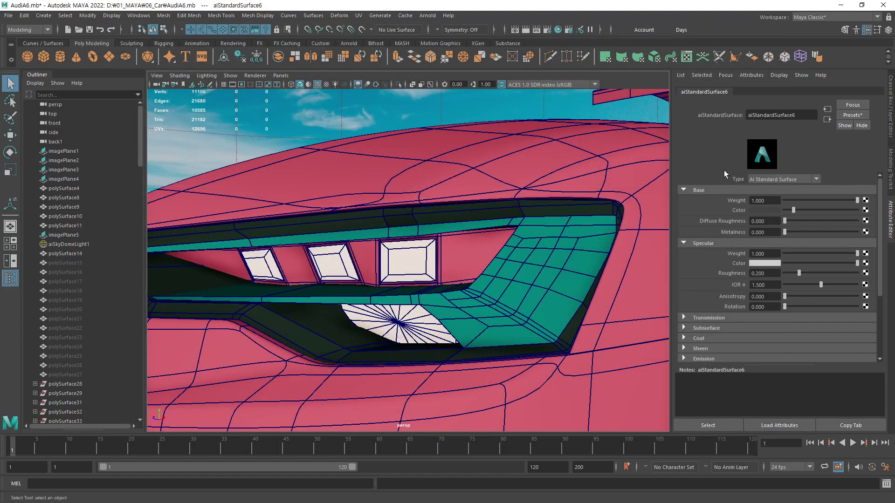
# - Rename the aiStandardSurface6 material to darkgray
pyautogui.click(558, 30)
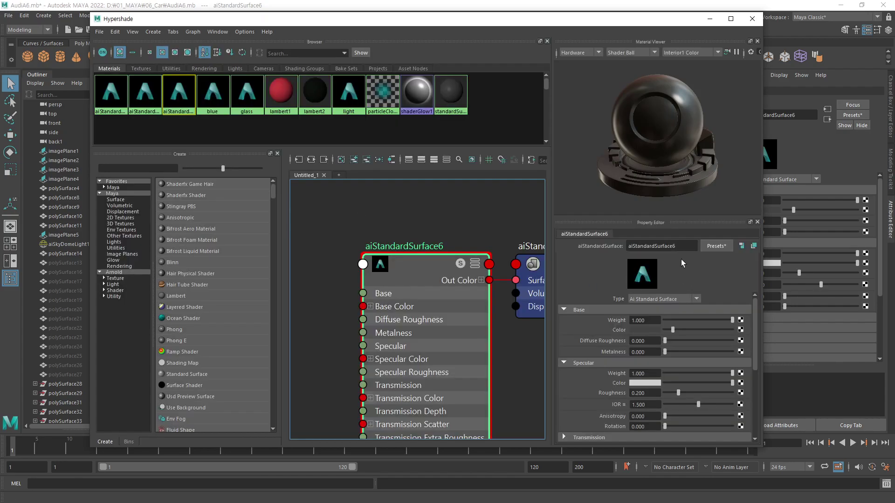
pyautogui.write('darkgray')
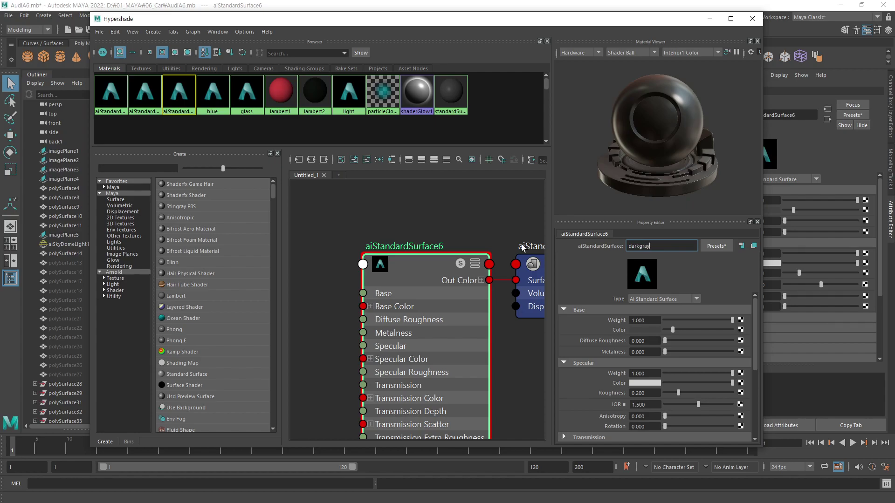
pyautogui.press('Return')
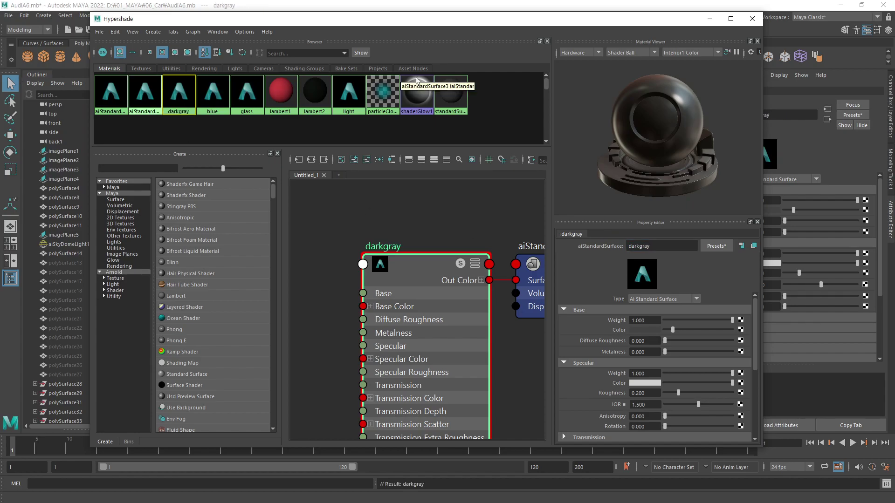
pyautogui.click(759, 22)
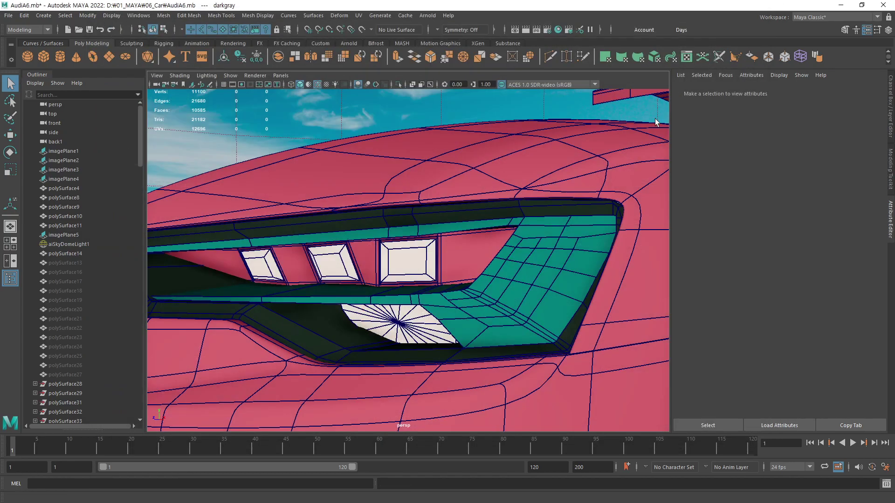
# - Assign the existing darkgray material to the teal meshes polySurface41 and polySurface40
pyautogui.click(564, 259)
pyautogui.keyDown('shift'); pyautogui.click(522, 212); pyautogui.keyUp('shift')
pyautogui.moveTo(555, 231); pyautogui.dragTo(573, 496, button='right')
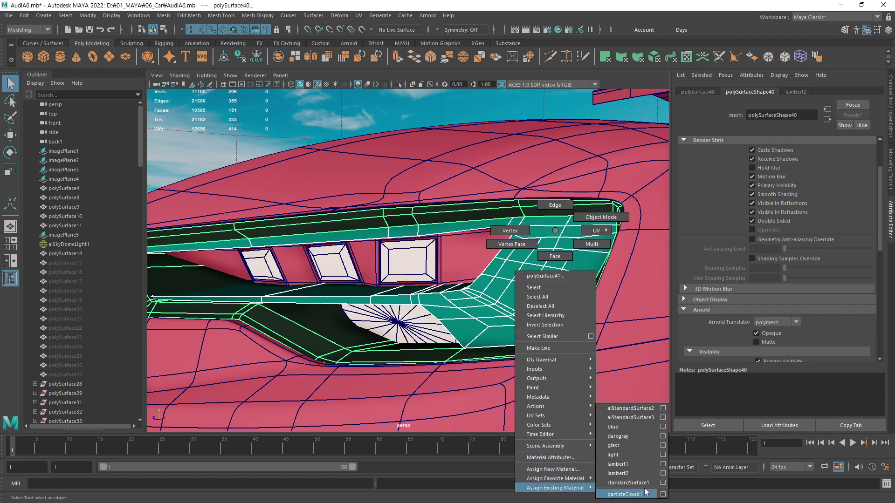
pyautogui.moveTo(573, 498); pyautogui.dragTo(636, 437, button='right')
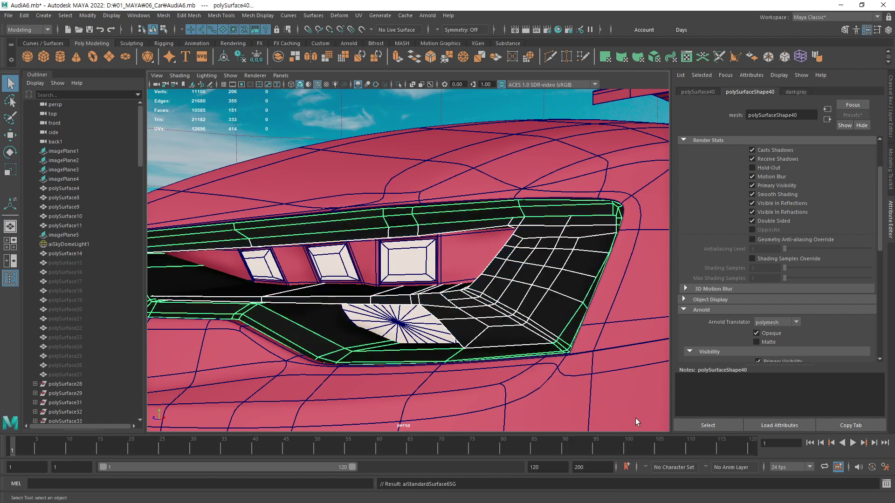
pyautogui.click(471, 104)
# - Select the hidden grille mesh polySurface39 in the Outliner and view the whole fender
pyautogui.scroll(-10, 56, 335)
pyautogui.scroll(-5, 57, 336)
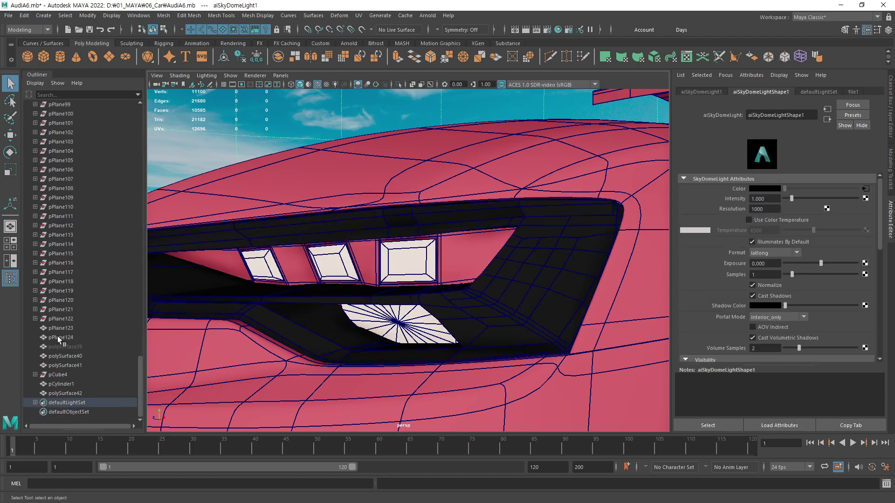
pyautogui.click(64, 347)
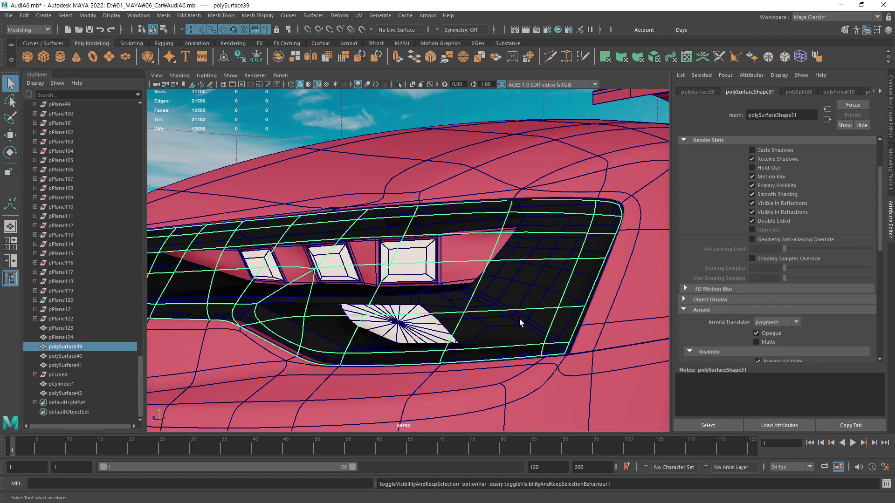
pyautogui.scroll(-5, 505, 314)
pyautogui.moveTo(350, 315)
pyautogui.keyDown('alt'); pyautogui.mouseDown()
pyautogui.moveTo(374, 327)
pyautogui.moveTo(495, 323)
pyautogui.moveTo(504, 315)
pyautogui.mouseUp(); pyautogui.keyUp('alt')
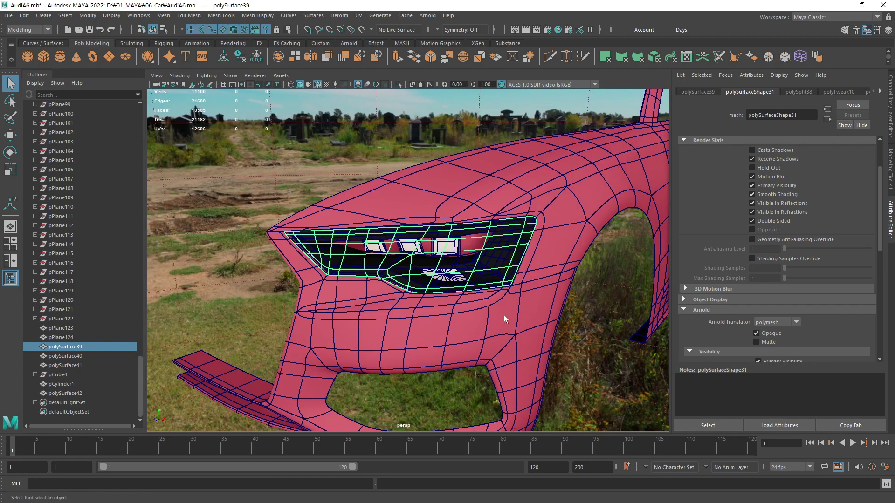
pyautogui.click(352, 44)
pyautogui.click(352, 55)
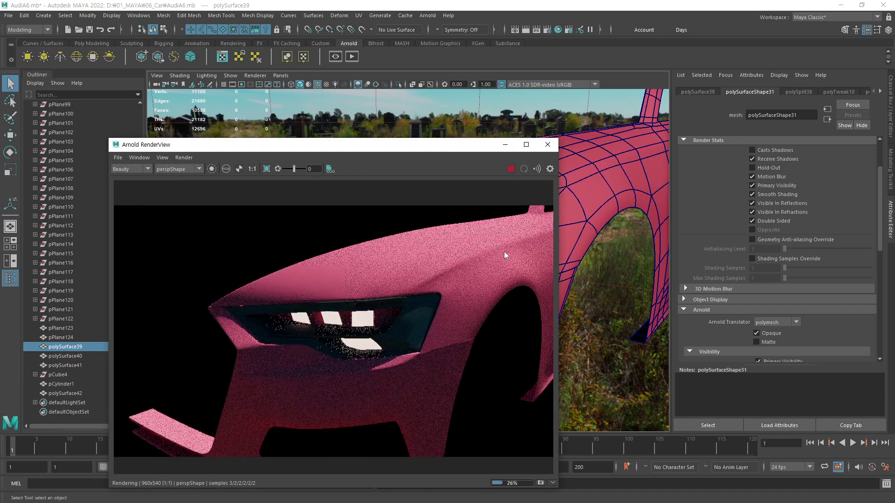
pyautogui.click(548, 145)
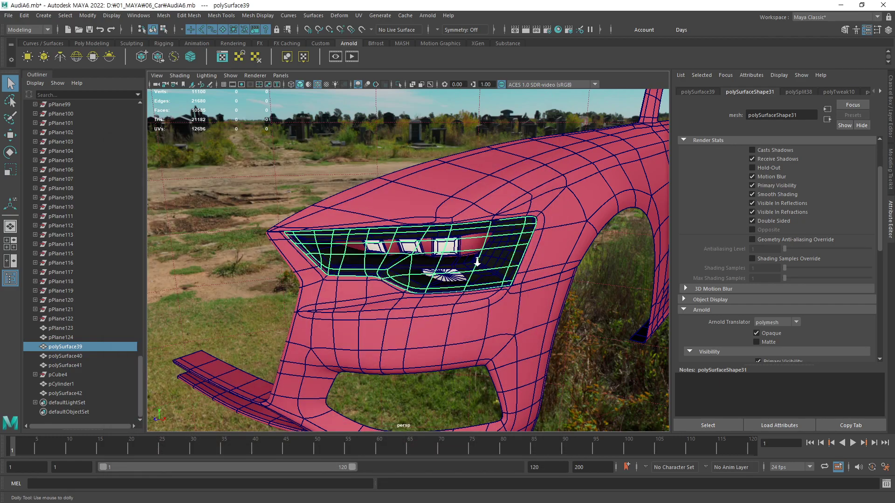
pyautogui.scroll(3, 555, 252)
# - Assign the darkgray material to the strip polySurface42 behind the lamps
pyautogui.click(514, 231)
pyautogui.moveTo(514, 231)
pyautogui.keyDown('alt'); pyautogui.mouseDown()
pyautogui.moveTo(515, 256)
pyautogui.moveTo(535, 243)
pyautogui.moveTo(520, 266)
pyautogui.mouseUp(); pyautogui.keyUp('alt')
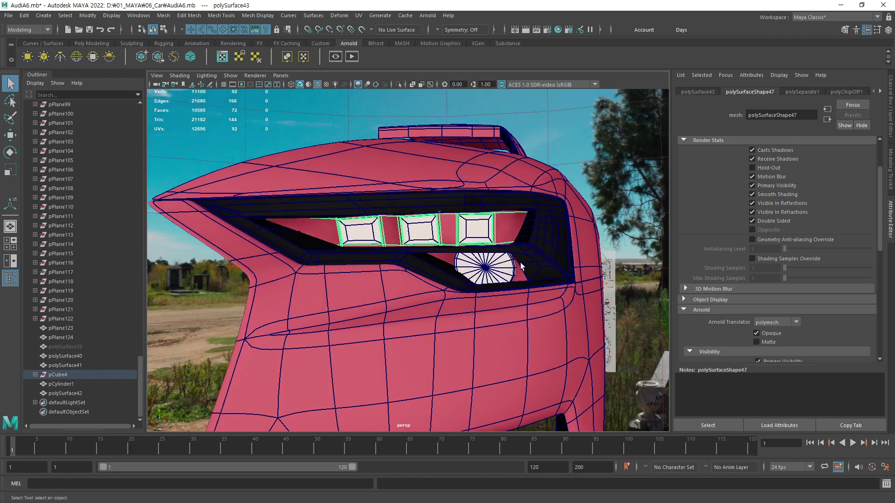
pyautogui.click(449, 260)
pyautogui.moveTo(448, 259)
pyautogui.mouseDown(button='right')
pyautogui.moveTo(521, 498)
pyautogui.moveTo(515, 436)
pyautogui.mouseUp(button='right')
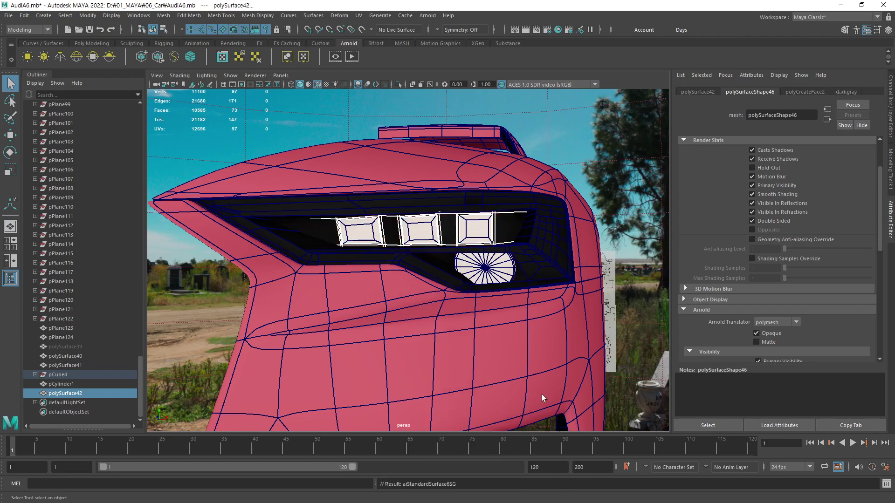
pyautogui.click(566, 125)
pyautogui.keyDown('alt'); pyautogui.moveTo(566, 125); pyautogui.dragTo(162, 312); pyautogui.keyUp('alt')
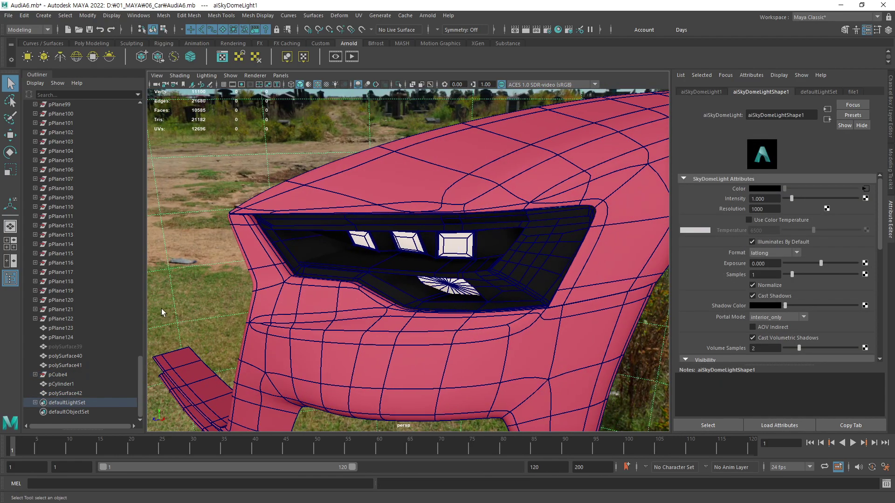
# - Soften the edges of polySurface41 and the lamp blocks polySurface43
pyautogui.click(527, 256)
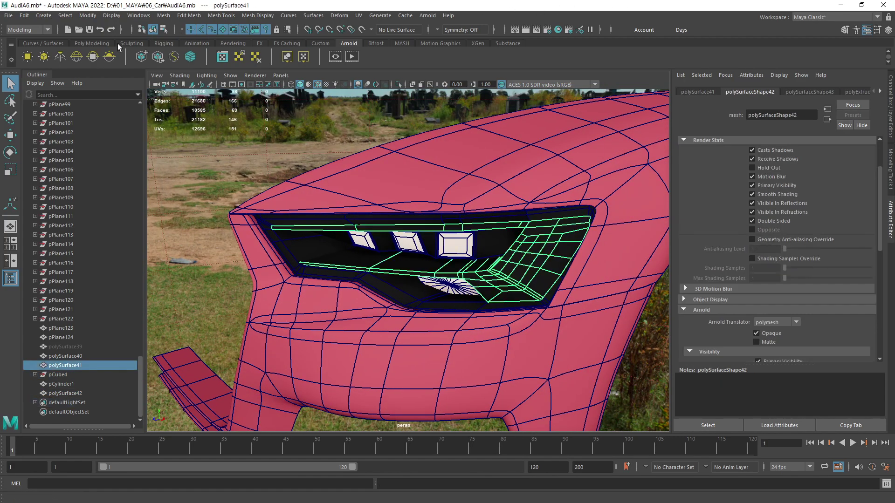
pyautogui.click(99, 44)
pyautogui.click(817, 56)
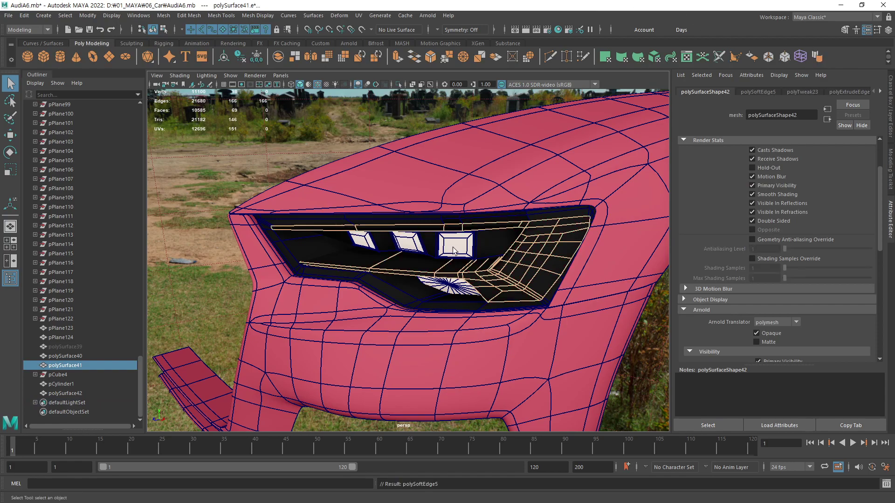
pyautogui.click(499, 245)
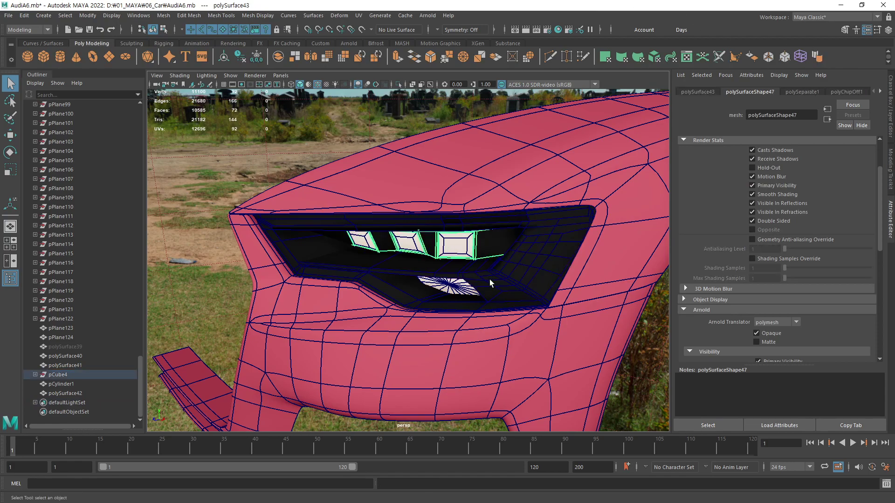
pyautogui.click(816, 59)
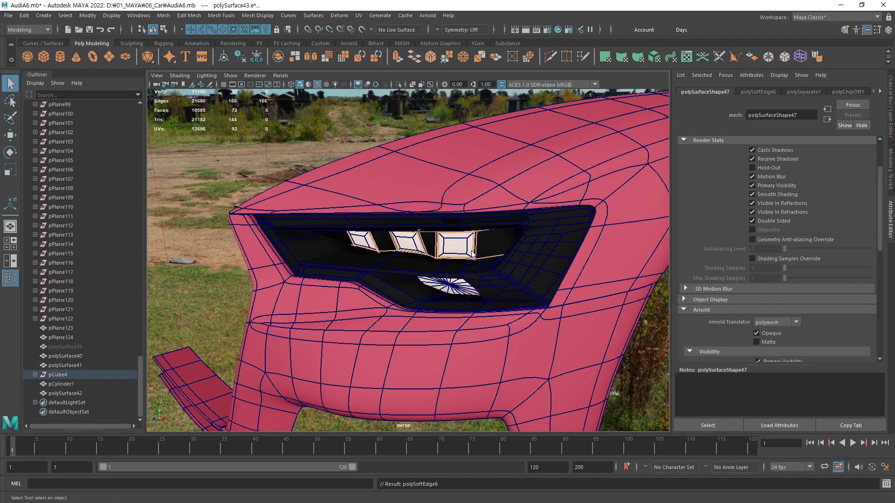
pyautogui.press('F8')
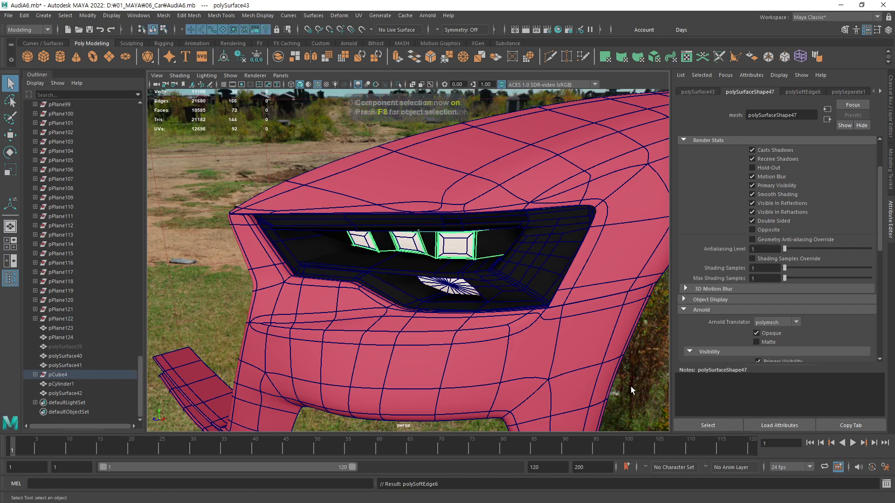
# - Unhide the grille mesh polySurface39 and preview the headlight in Arnold RenderView
pyautogui.click(65, 347)
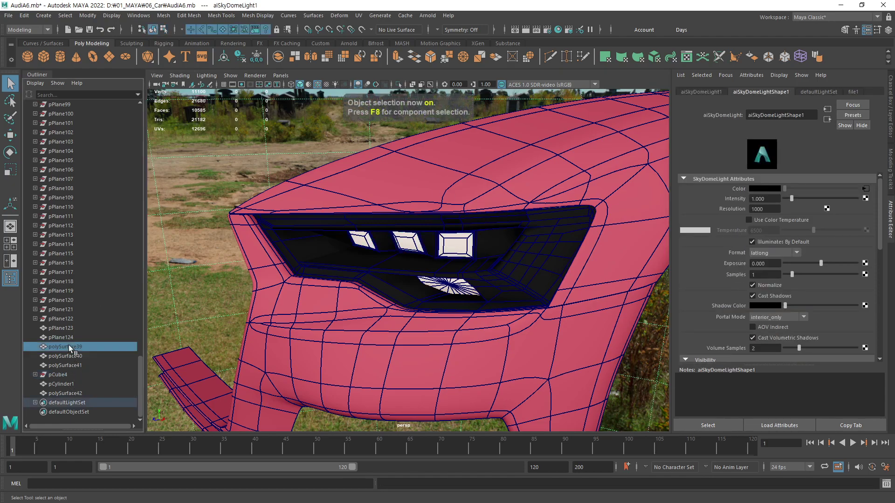
pyautogui.press('h')
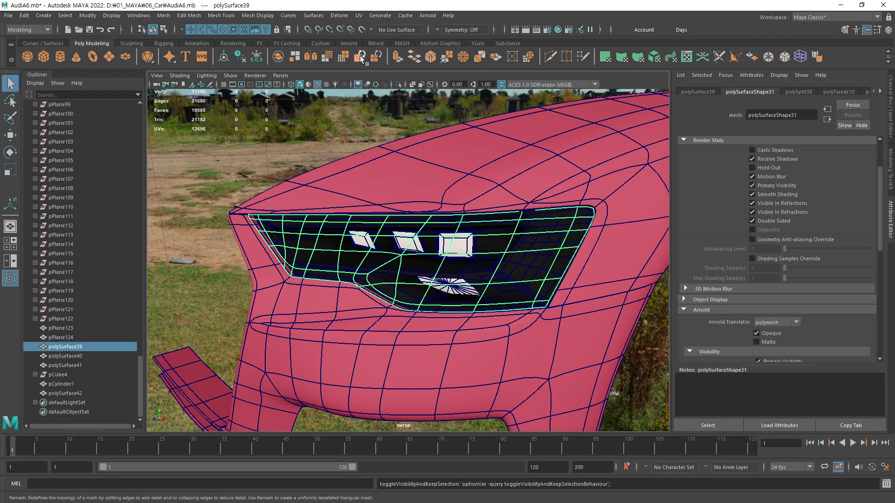
pyautogui.click(348, 42)
pyautogui.click(351, 57)
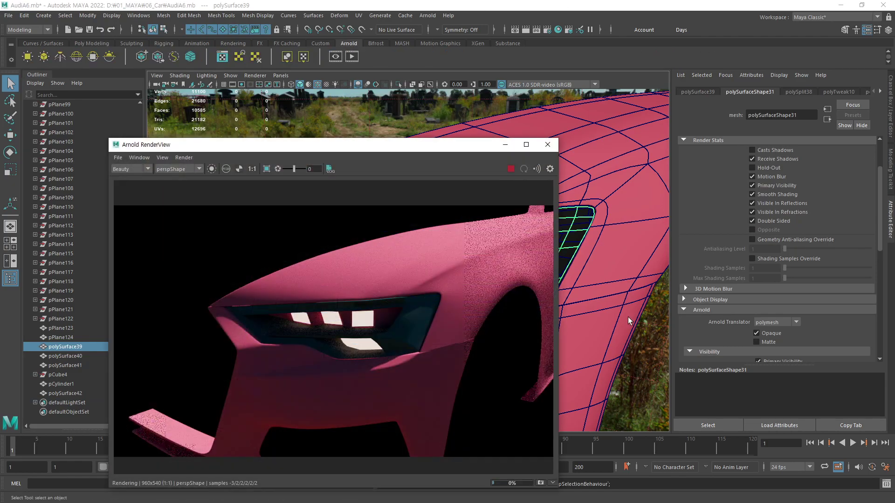